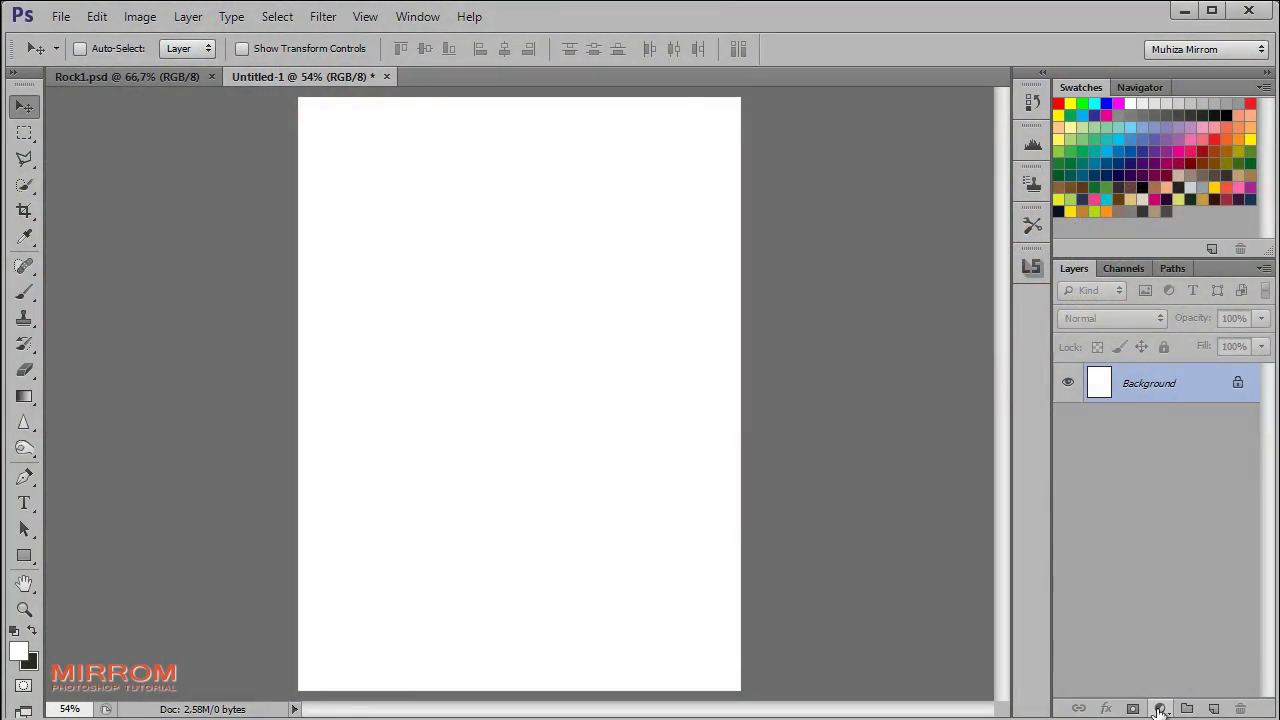
# Add a Gradient fill layer starting from the black-to-white gradient preset
pyautogui.click(1160, 708)
pyautogui.click(1140, 297)
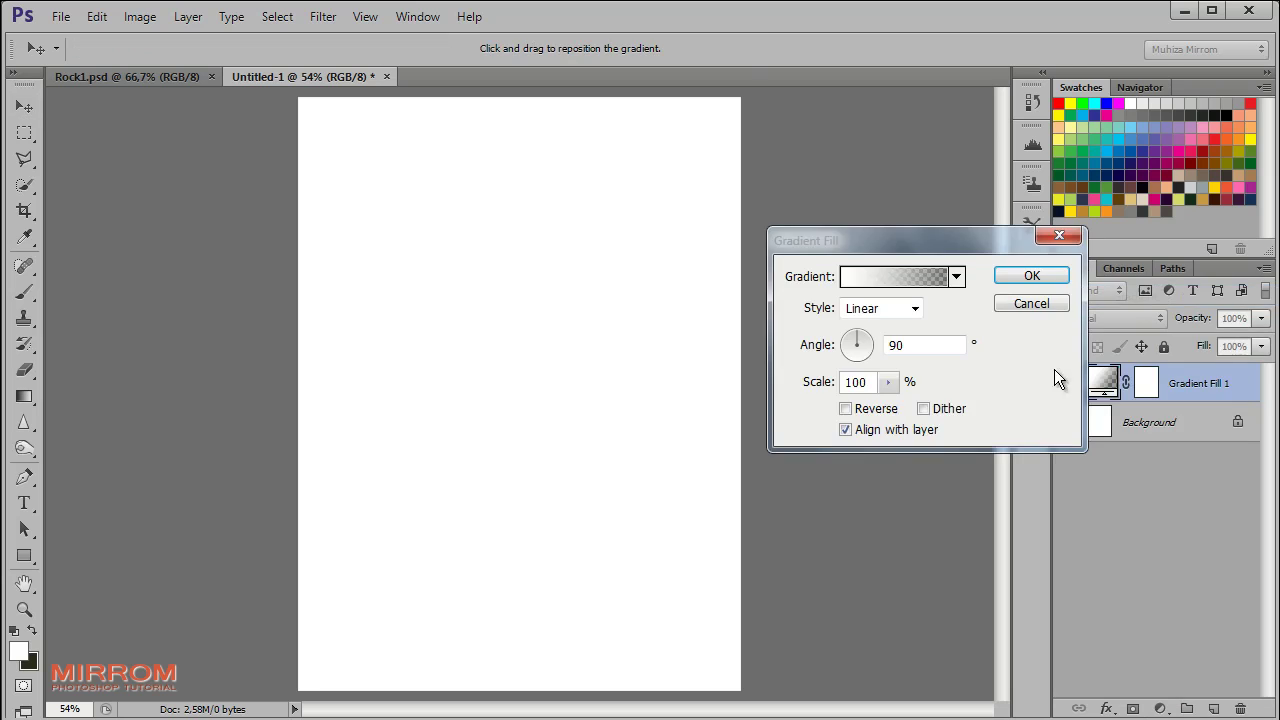
pyautogui.moveTo(882, 249)
pyautogui.mouseDown()
pyautogui.moveTo(625, 185)
pyautogui.moveTo(748, 148)
pyautogui.moveTo(769, 184)
pyautogui.mouseUp()
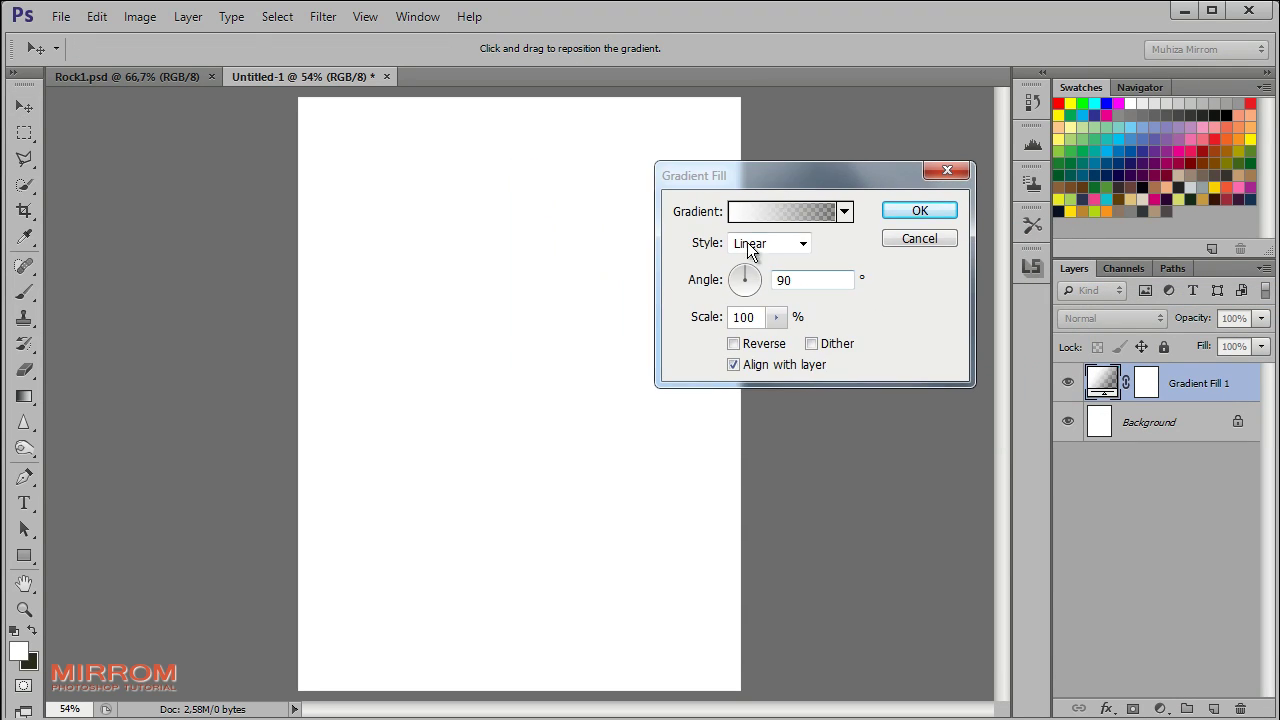
pyautogui.click(778, 211)
pyautogui.click(595, 206)
# Set the gradient stops to tan ac9478 and dark grey 4d4749
pyautogui.click(521, 482)
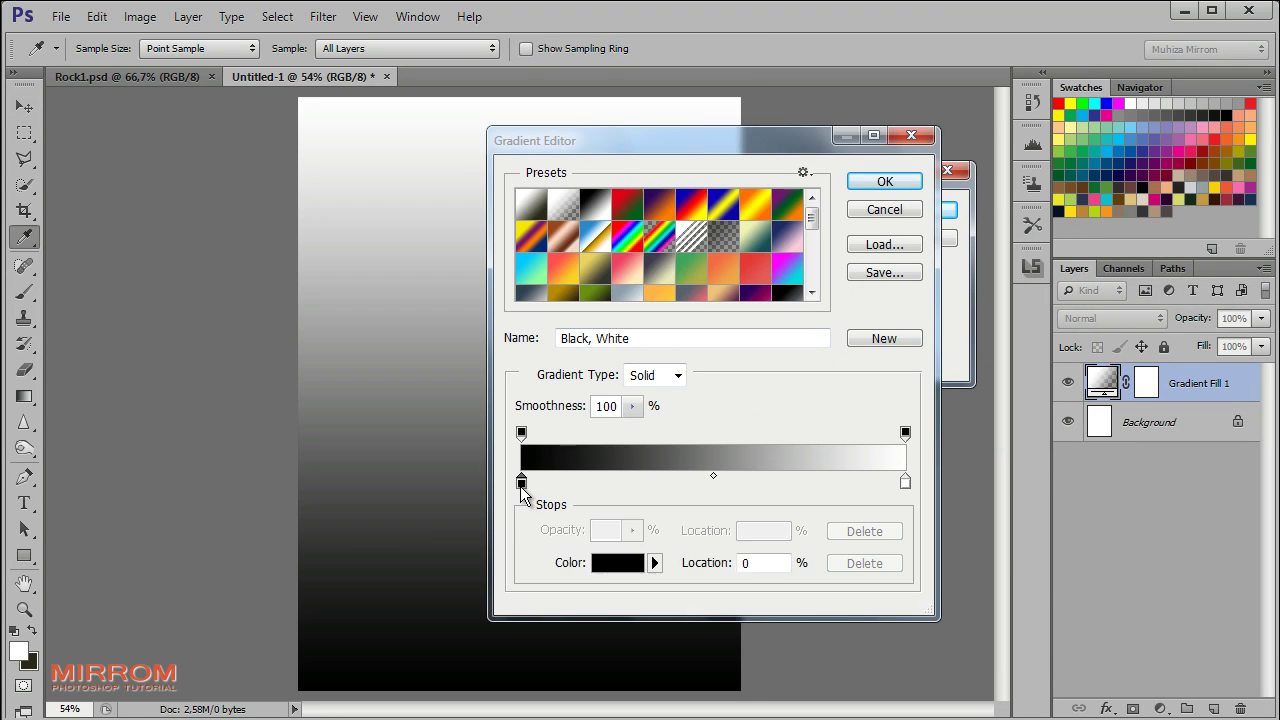
pyautogui.click(600, 563)
pyautogui.write('ac9478')
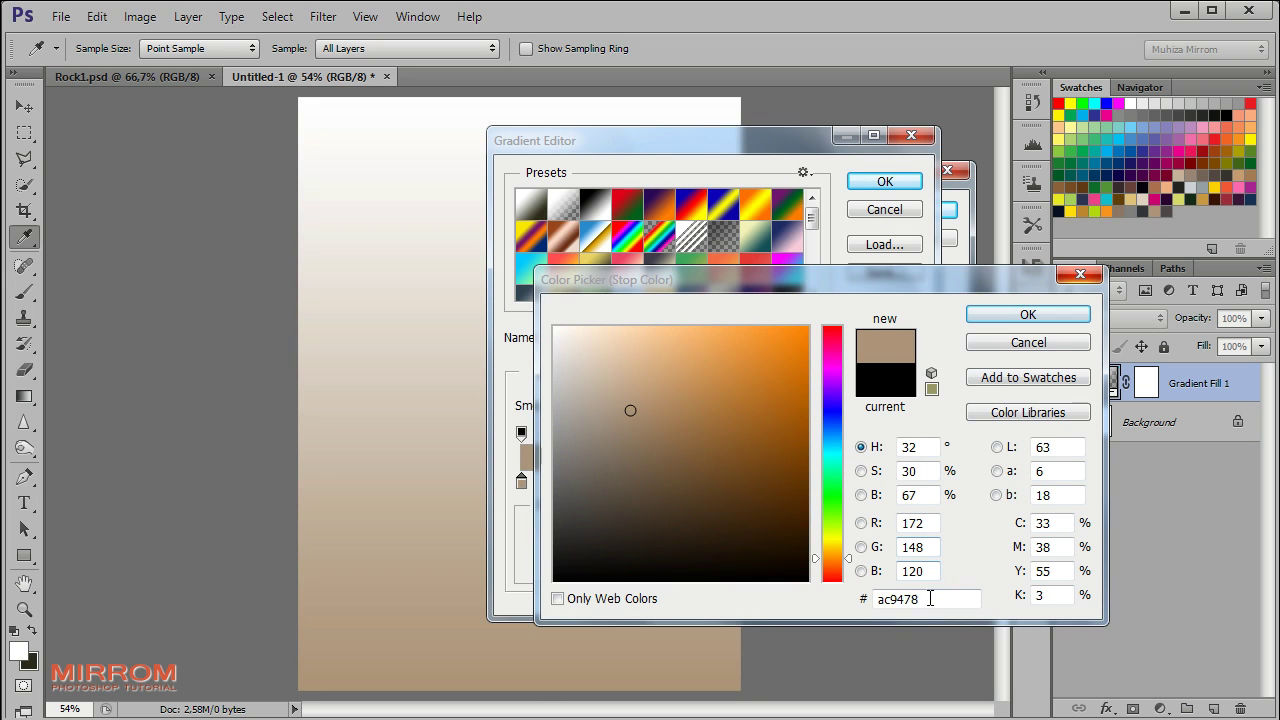
pyautogui.click(1020, 314)
pyautogui.click(904, 484)
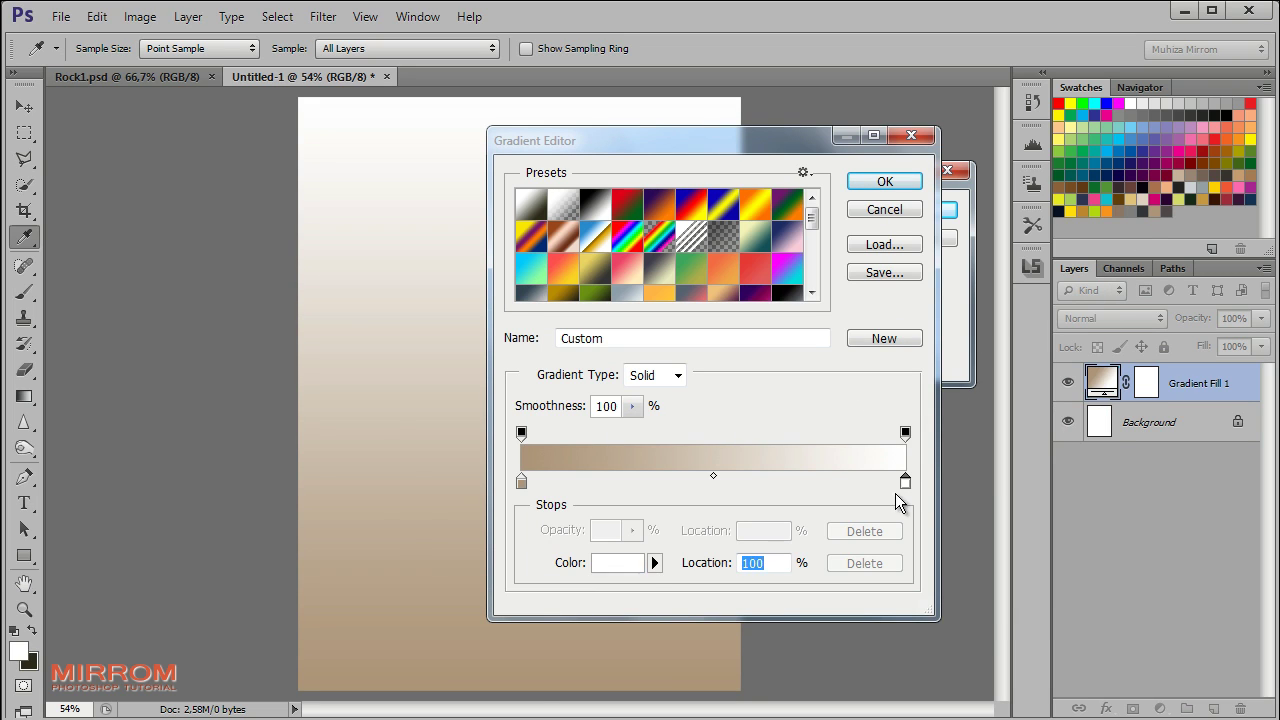
pyautogui.click(619, 566)
pyautogui.click(1171, 210)
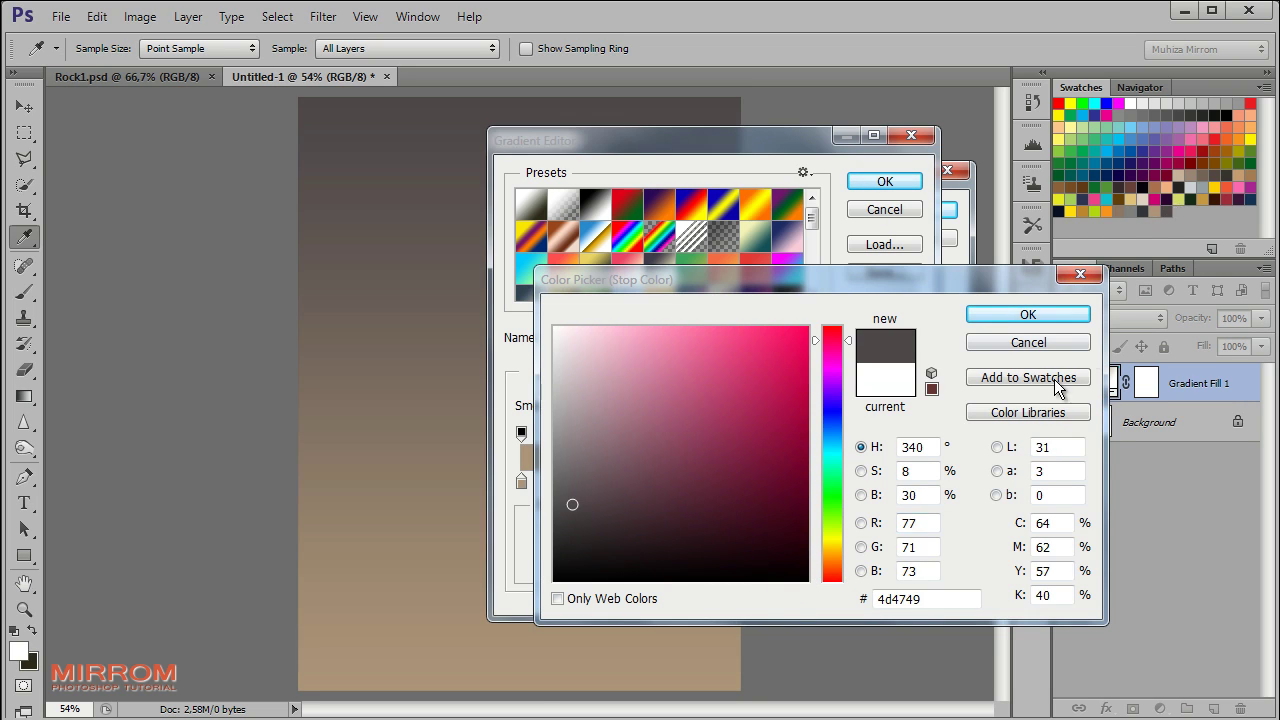
pyautogui.click(1028, 316)
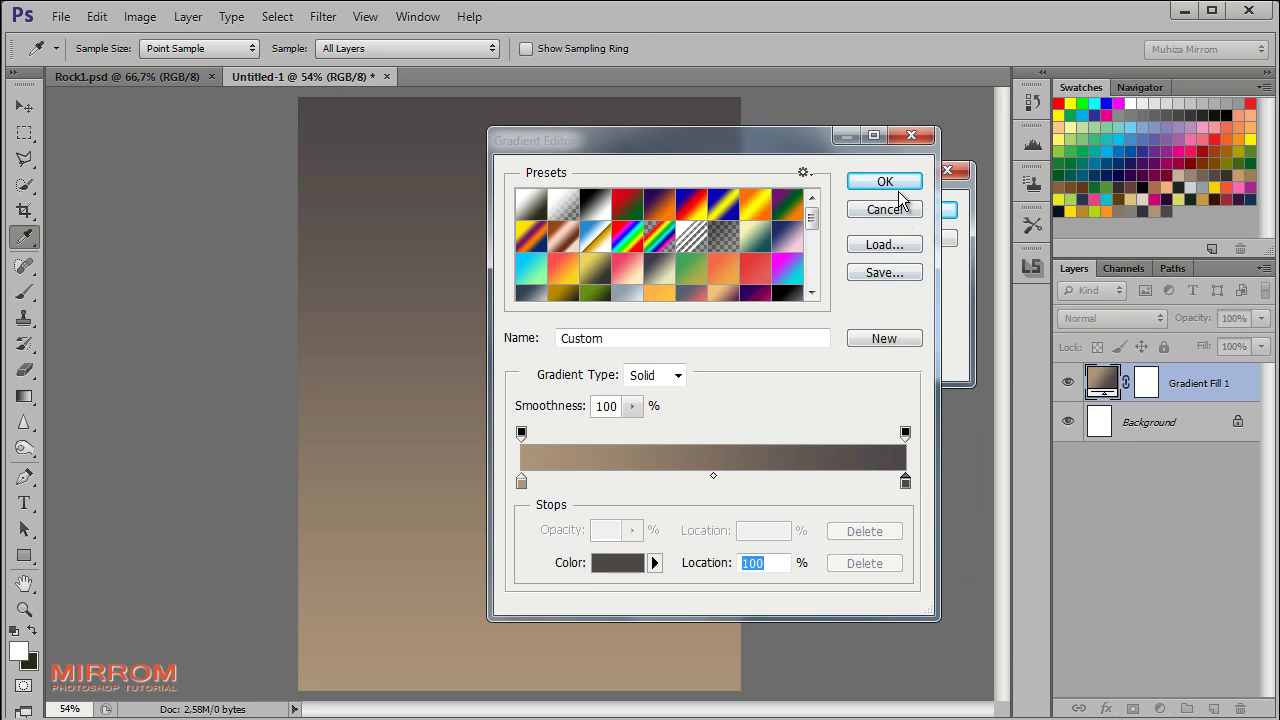
pyautogui.click(885, 182)
# Make the gradient Radial with its bright centre shifted up-right, and apply the fill
pyautogui.click(800, 243)
pyautogui.click(762, 277)
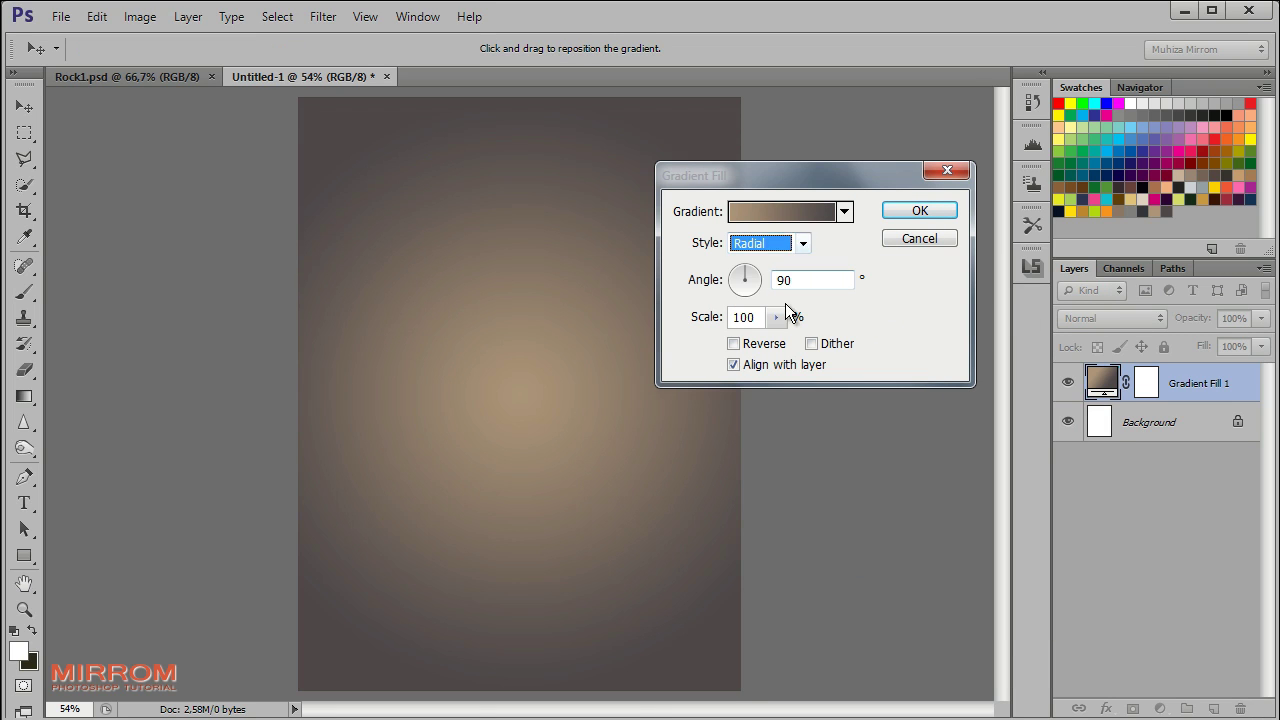
pyautogui.moveTo(797, 174); pyautogui.dragTo(901, 232)
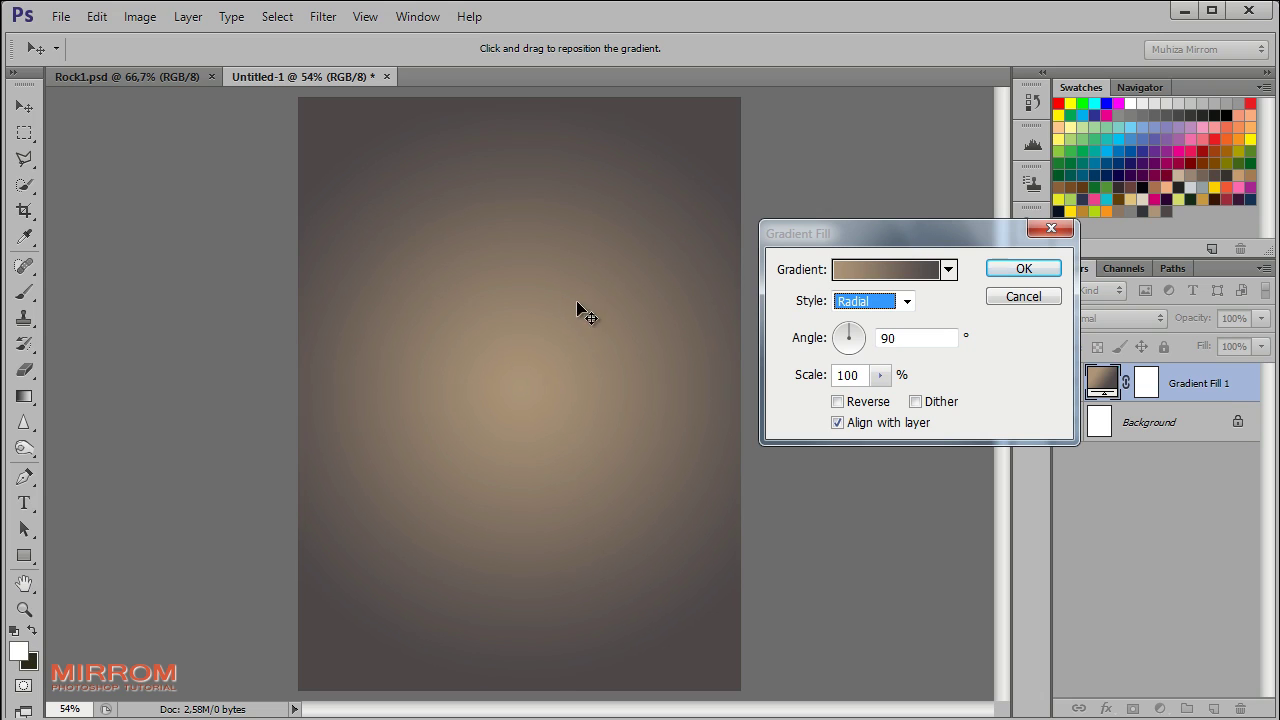
pyautogui.moveTo(577, 303); pyautogui.dragTo(627, 250)
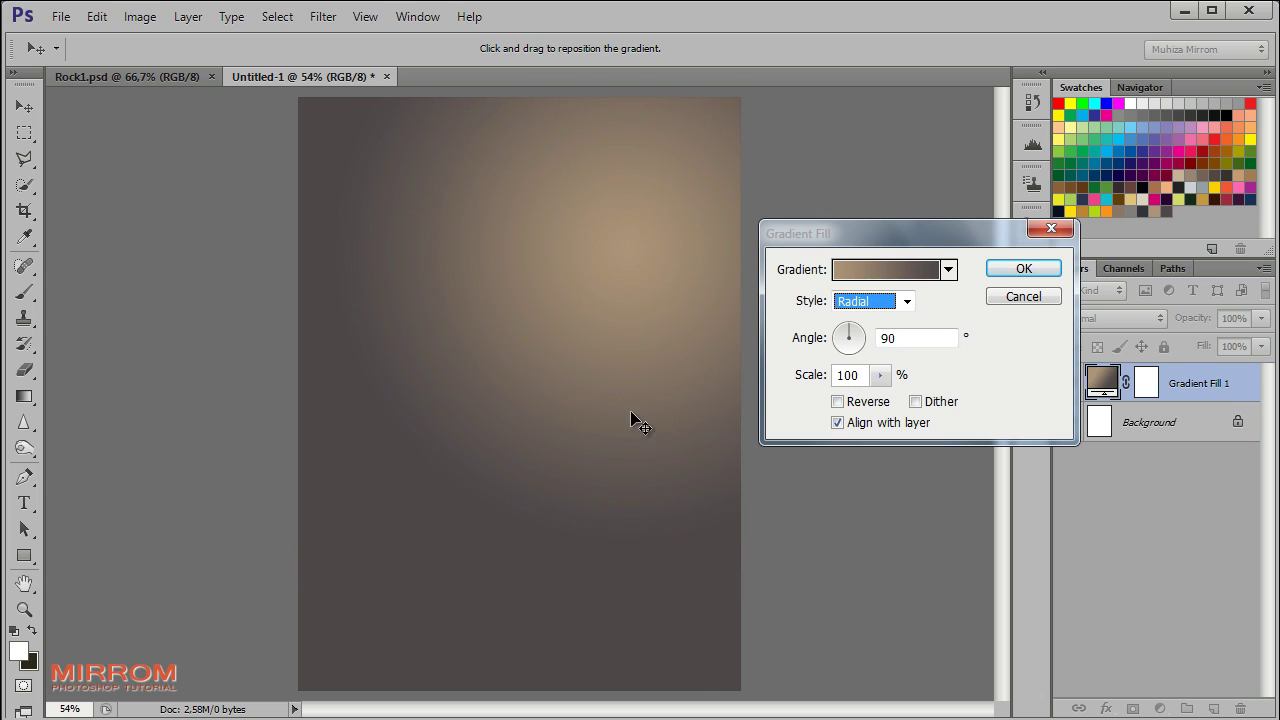
pyautogui.click(1030, 272)
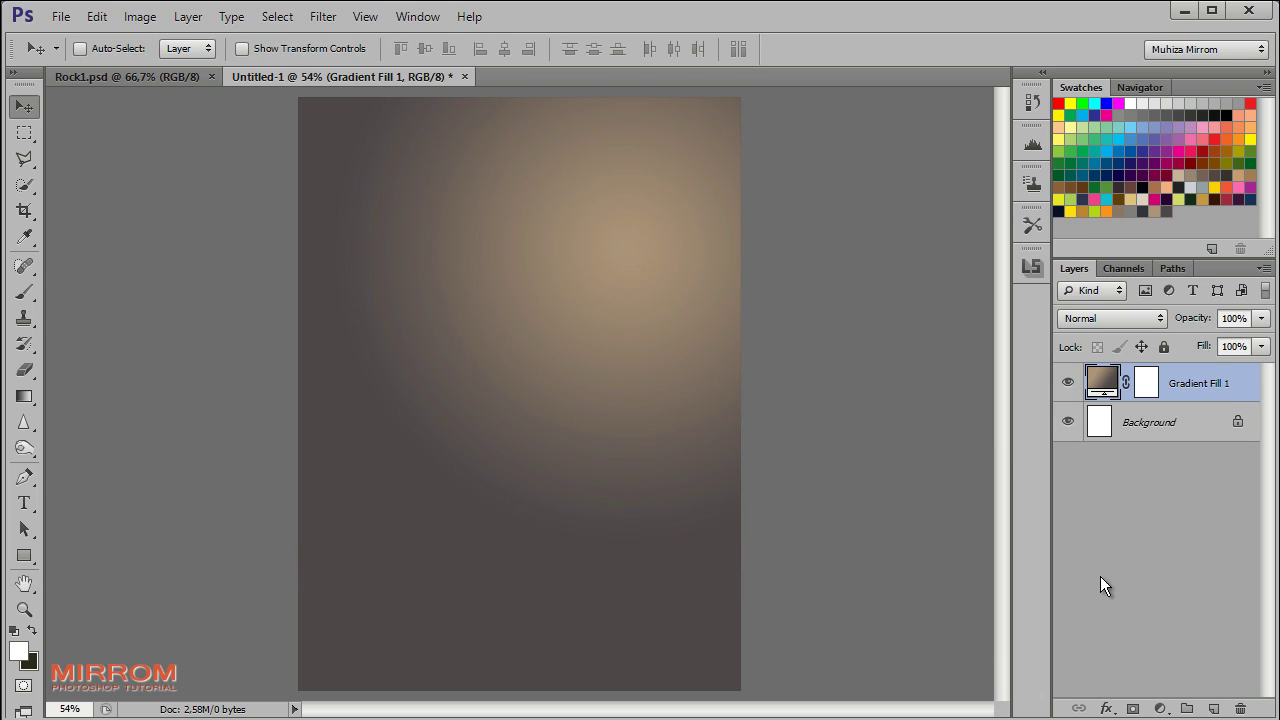
# Place the mad_sky_8 cloud photo, rotated 90° and scaled to about 43.4% to cover the canvas
pyautogui.click(62, 17)
pyautogui.click(127, 360)
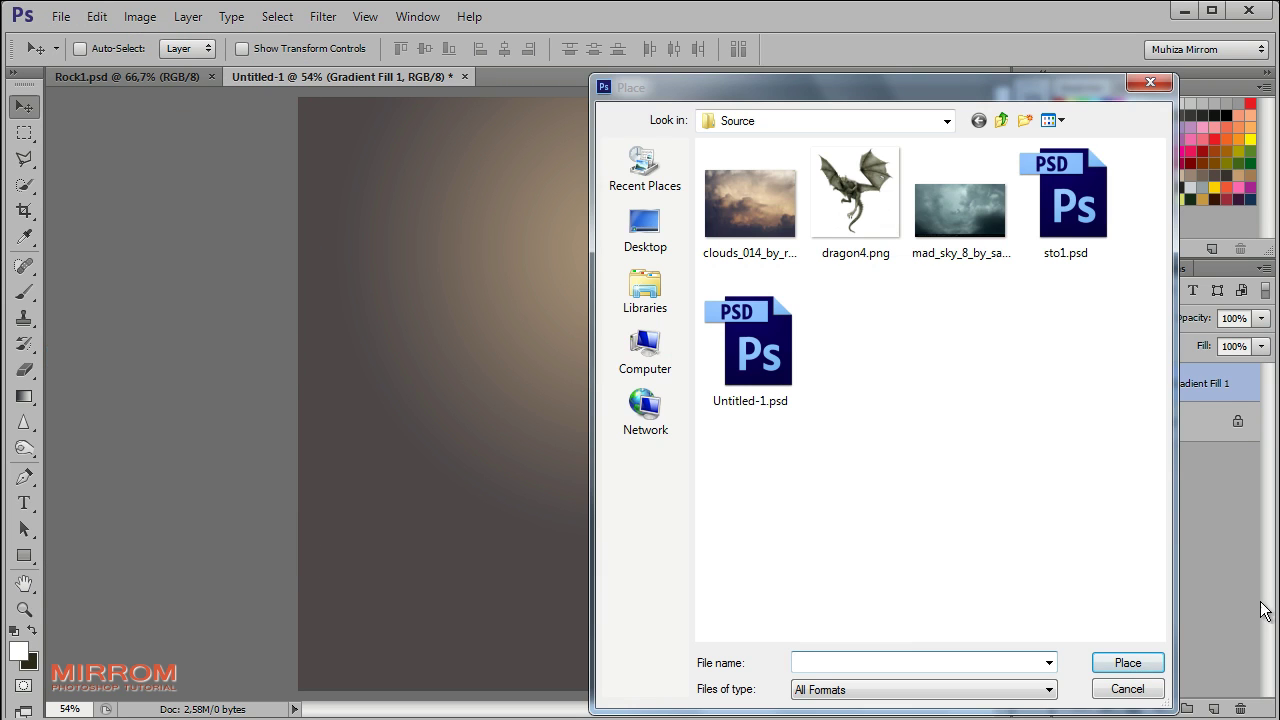
pyautogui.doubleClick(942, 238)
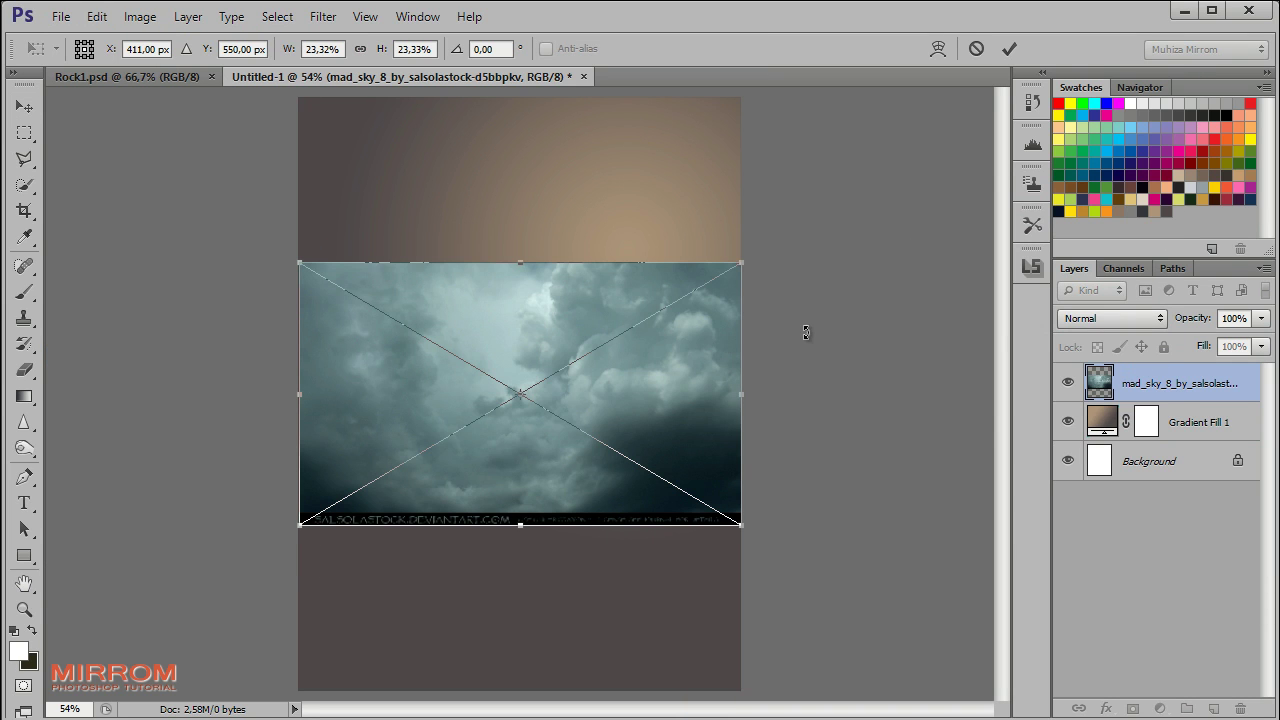
pyautogui.moveTo(809, 334); pyautogui.dragTo(611, 684)
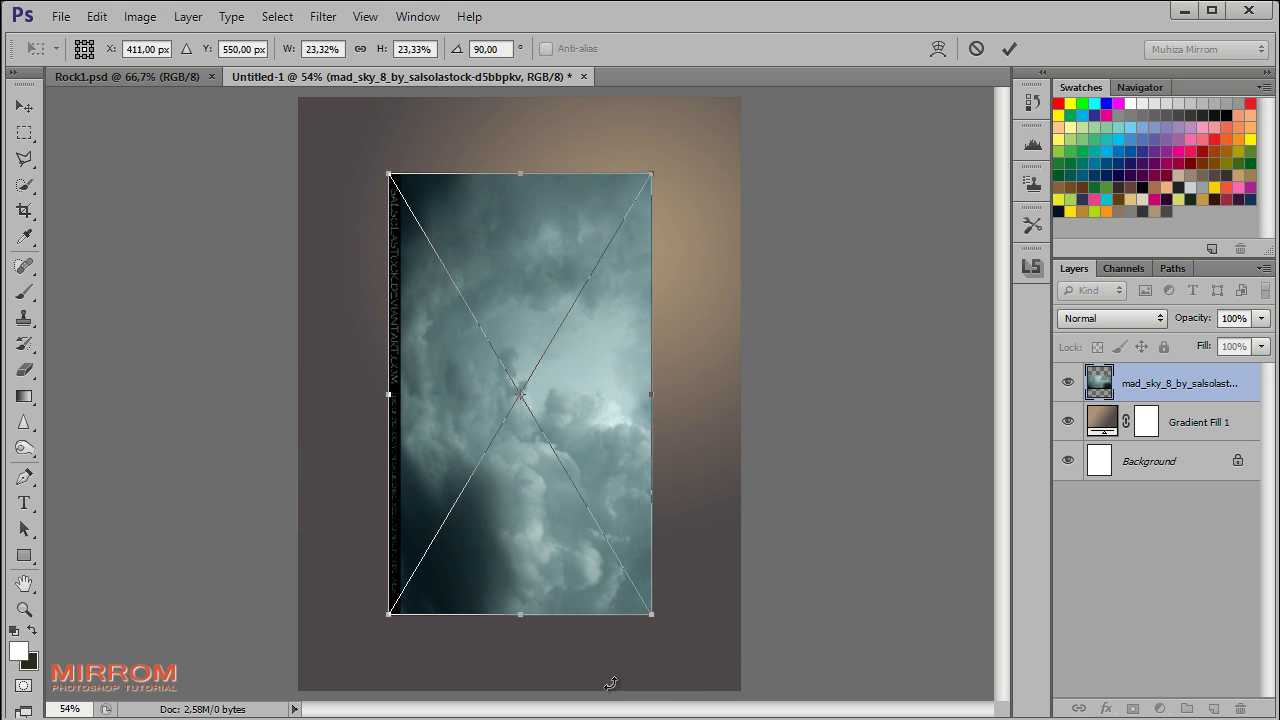
pyautogui.moveTo(416, 178); pyautogui.dragTo(209, 12)
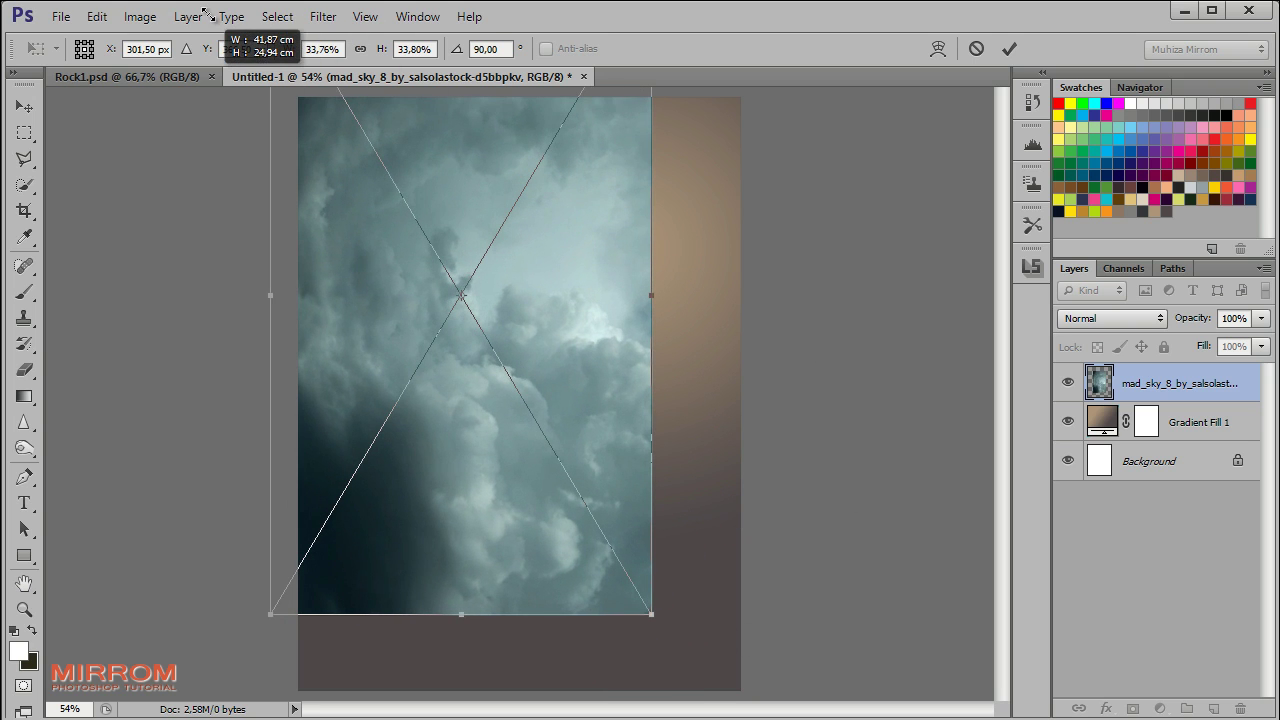
pyautogui.moveTo(651, 620); pyautogui.dragTo(825, 712)
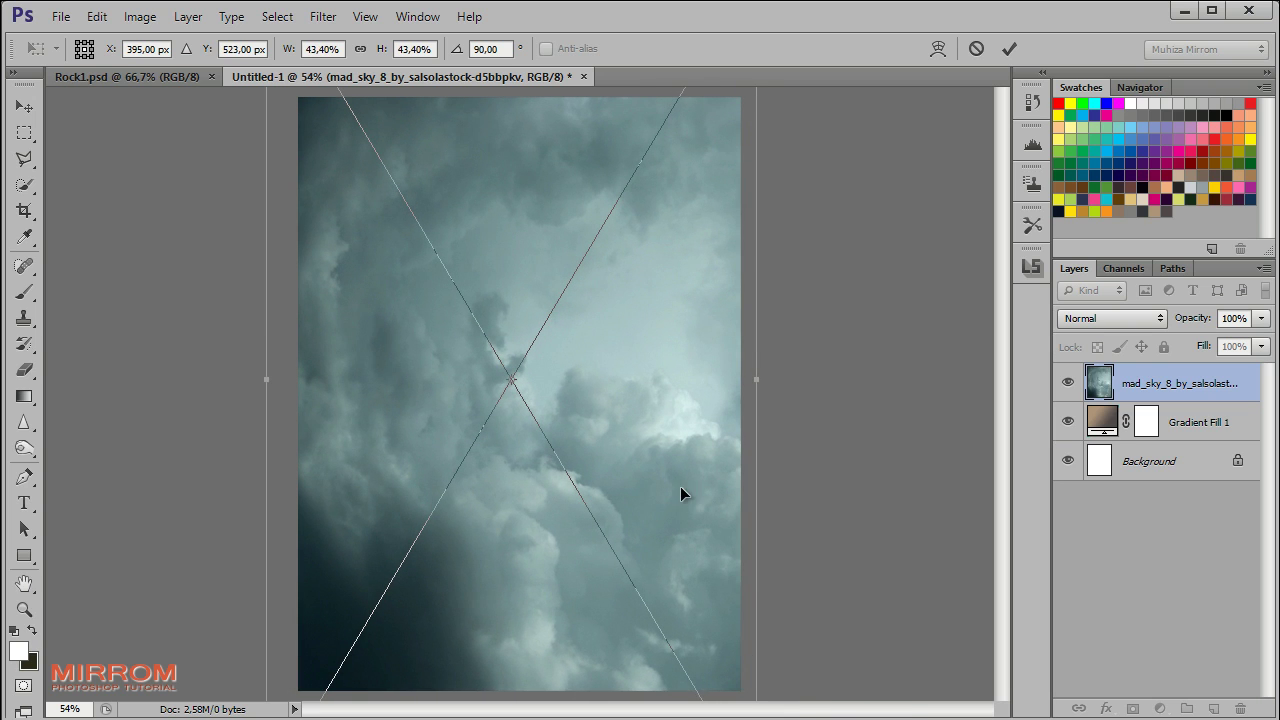
pyautogui.moveTo(680, 487); pyautogui.dragTo(702, 456)
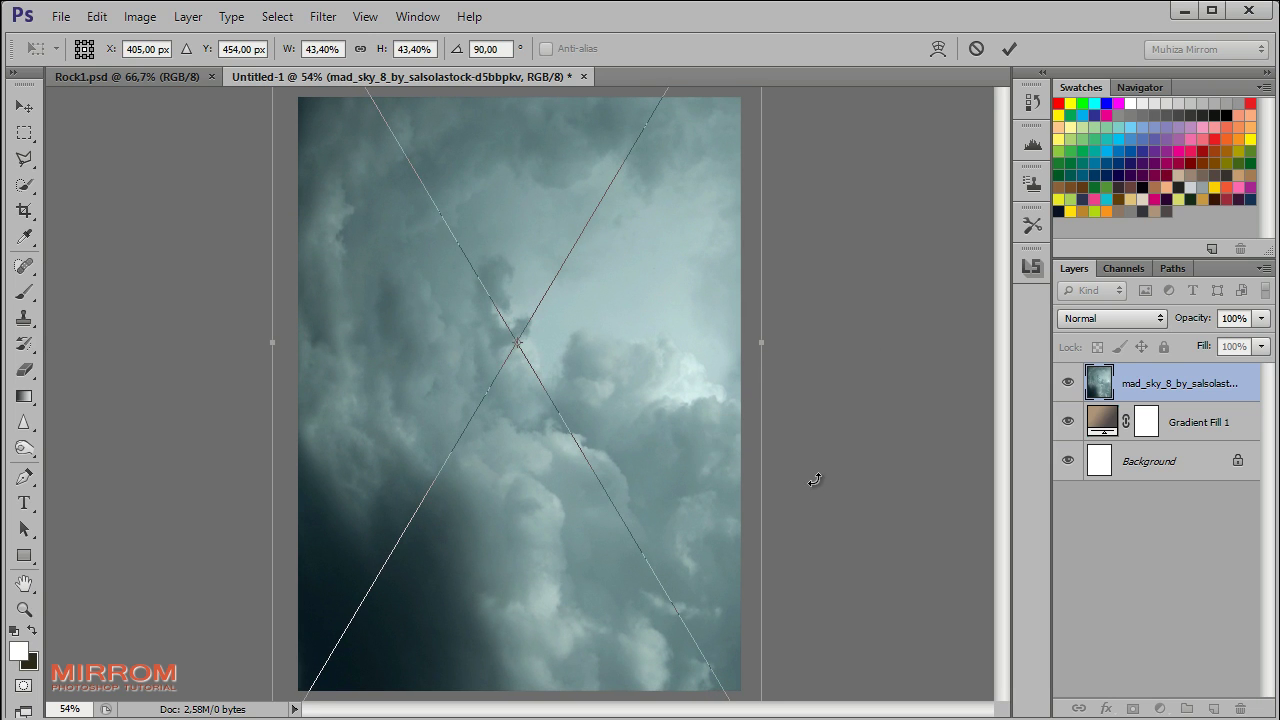
pyautogui.click(1009, 48)
# Rasterize the cloud layer, convert it to Black & White, and set it to Overlay
pyautogui.rightClick(1197, 387)
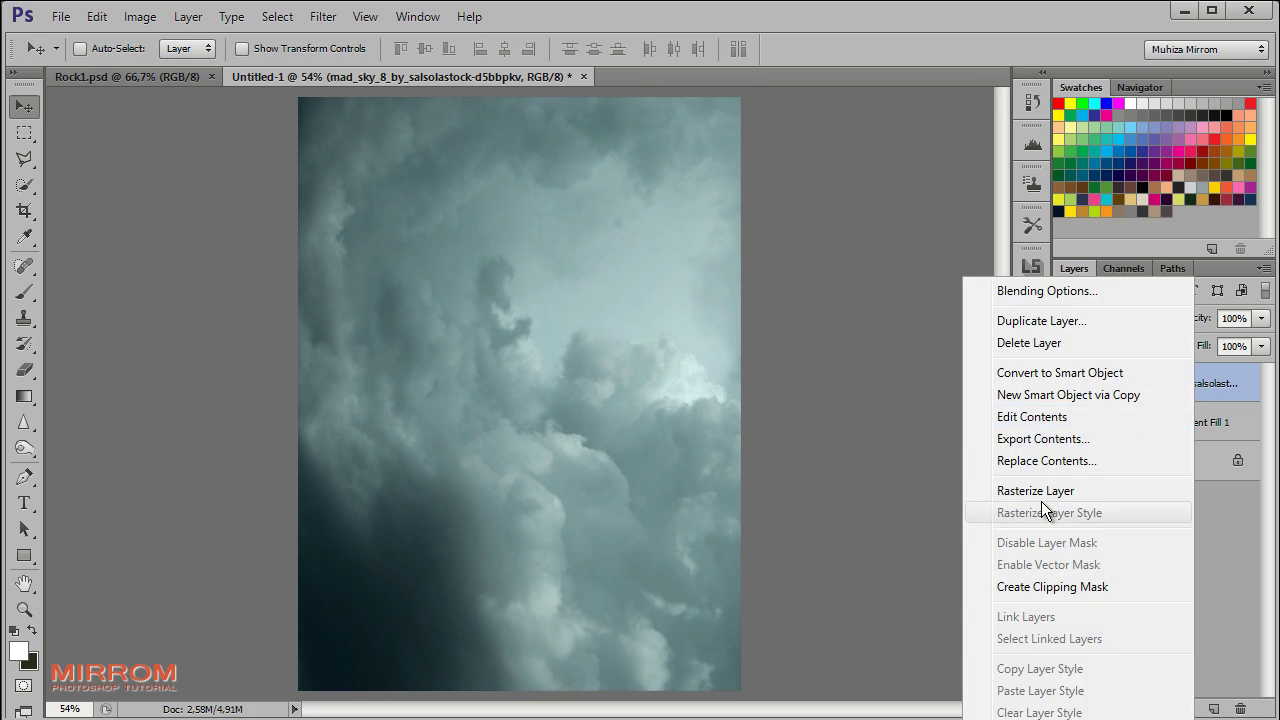
pyautogui.click(990, 492)
pyautogui.click(140, 17)
pyautogui.moveTo(168, 69)
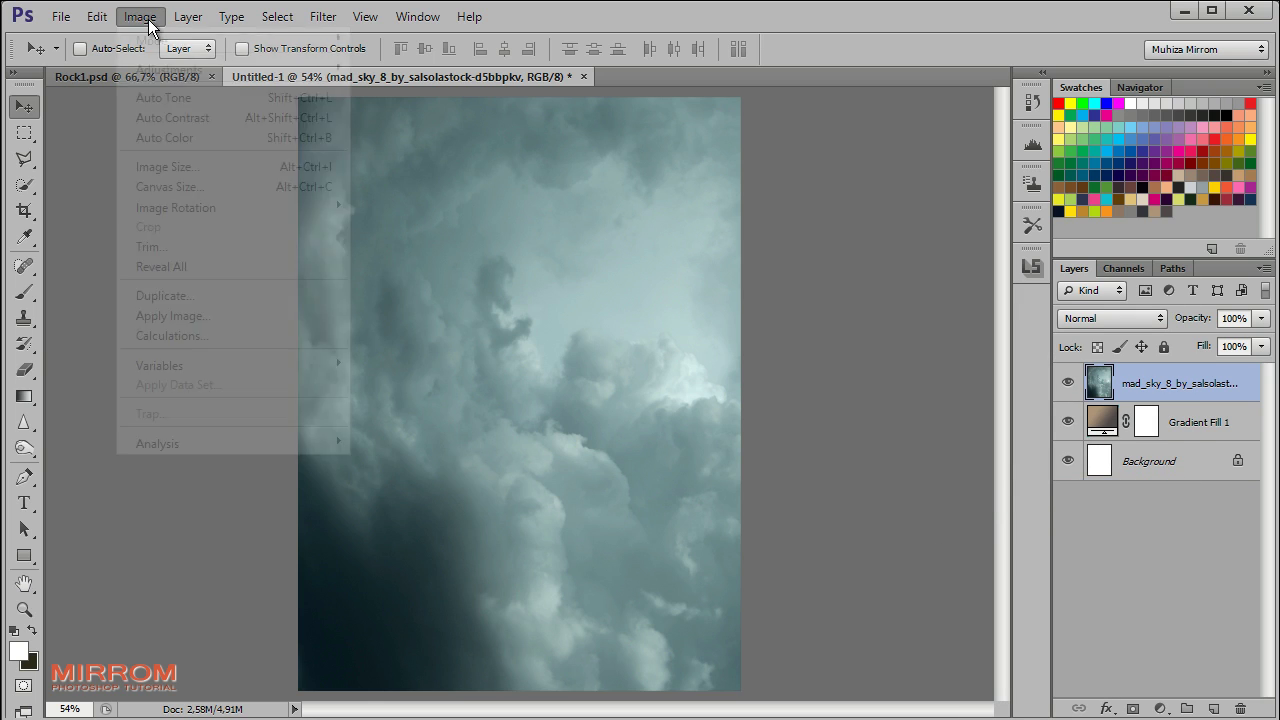
pyautogui.click(443, 219)
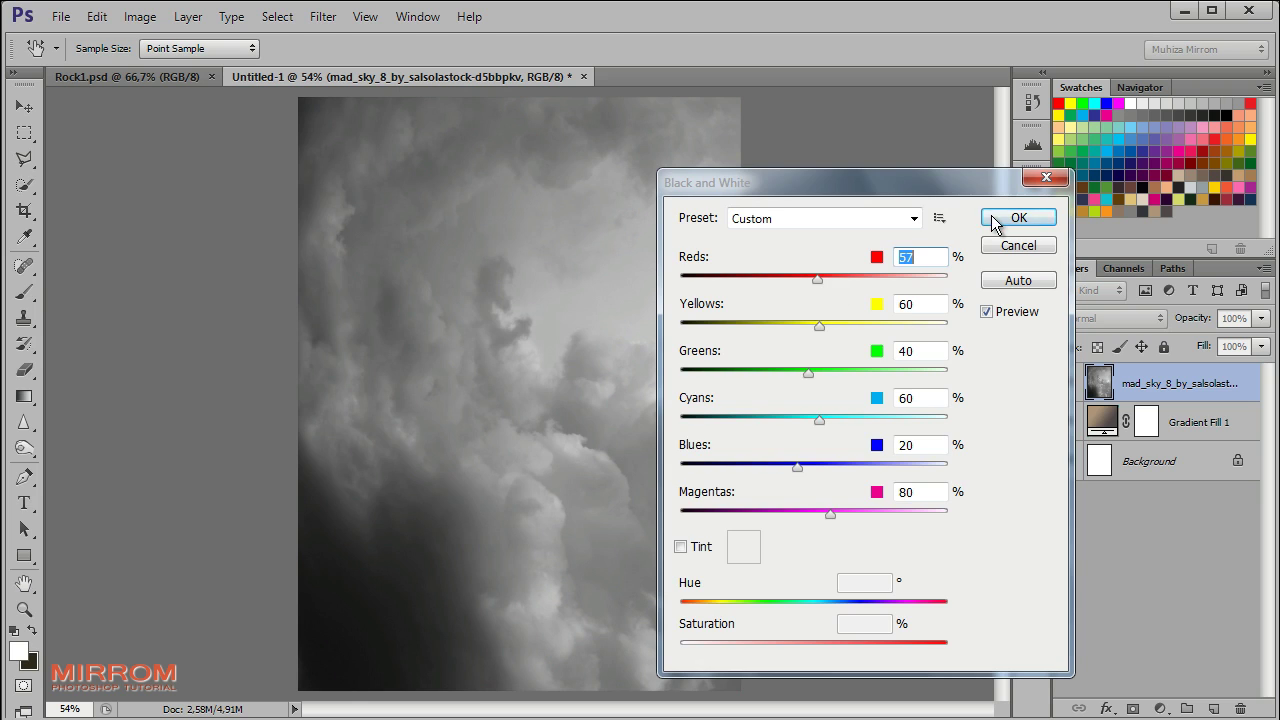
pyautogui.click(1018, 218)
pyautogui.click(1110, 318)
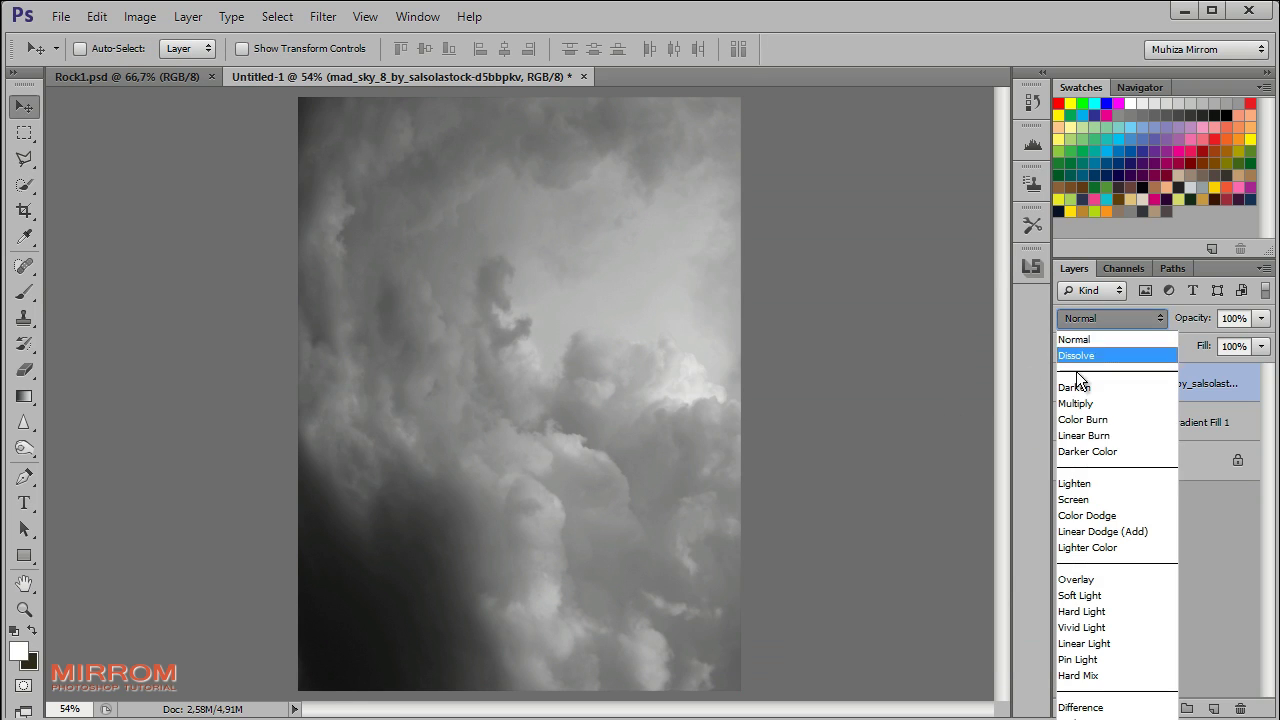
pyautogui.click(1086, 572)
# Duplicate Gradient Fill 1 above the clouds and set the copy to Overlay
pyautogui.click(1170, 422)
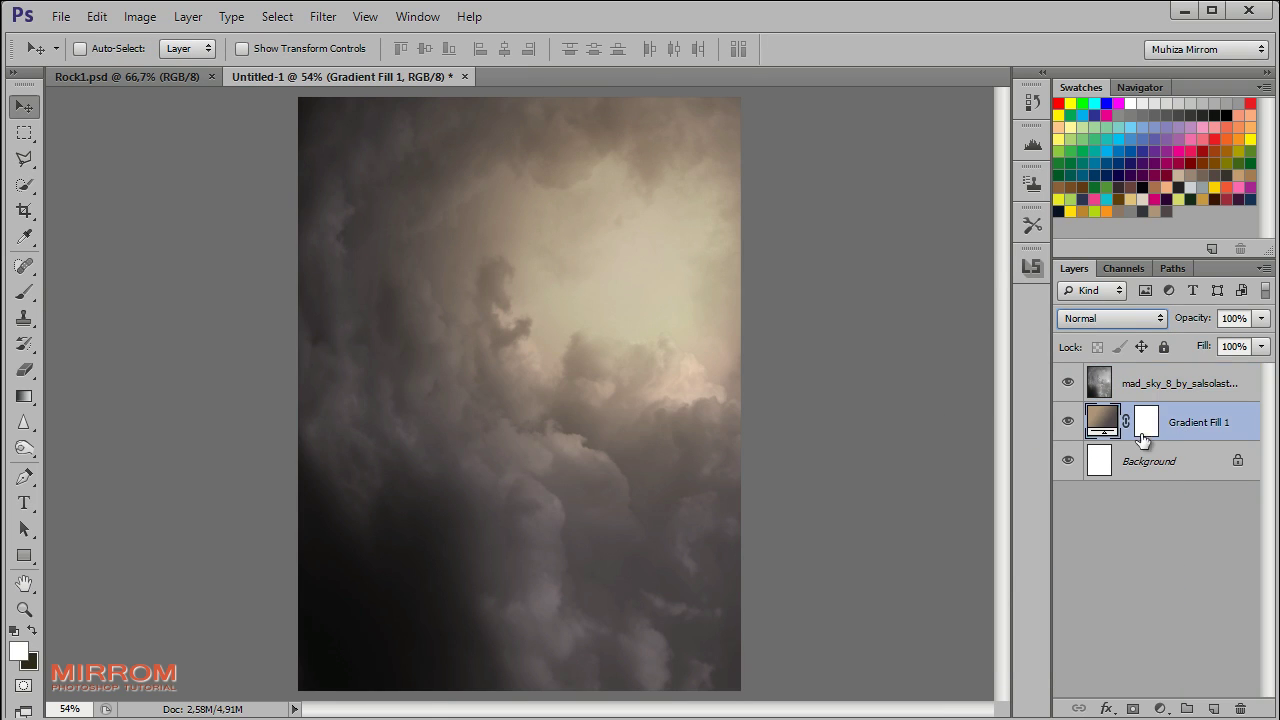
pyautogui.hotkey('ctrl', 'j')
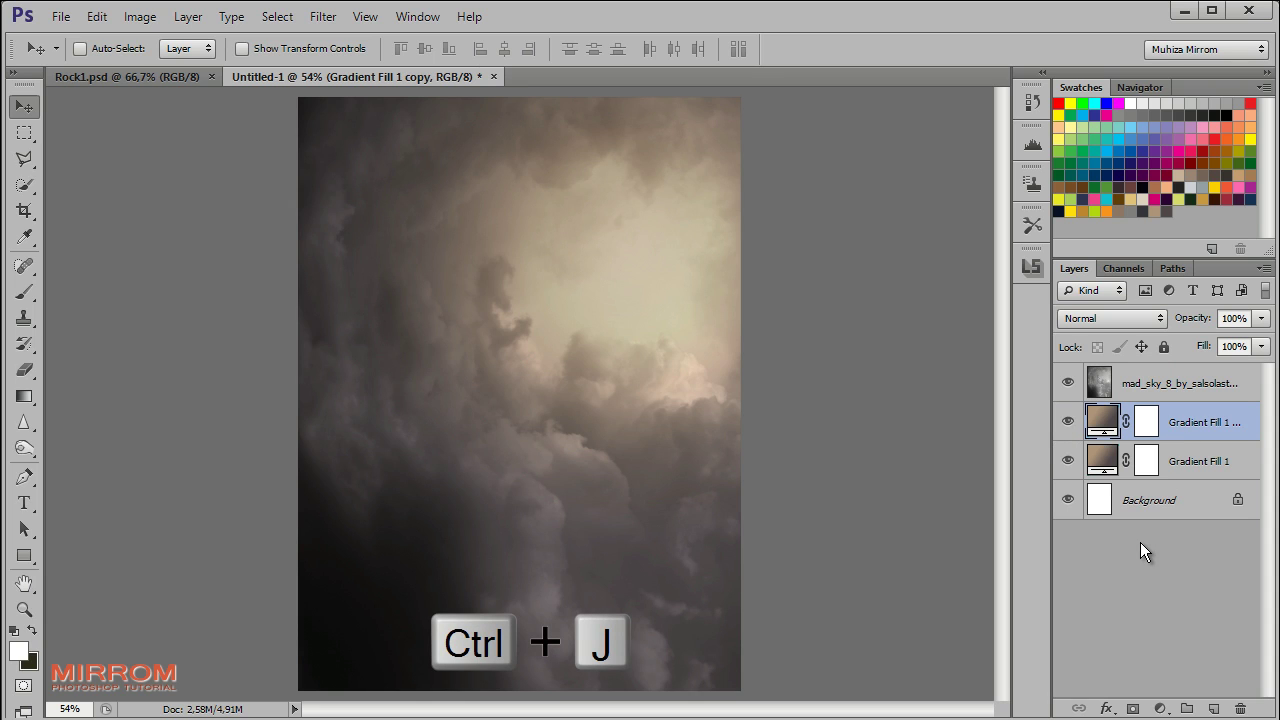
pyautogui.moveTo(1178, 430); pyautogui.dragTo(1163, 378)
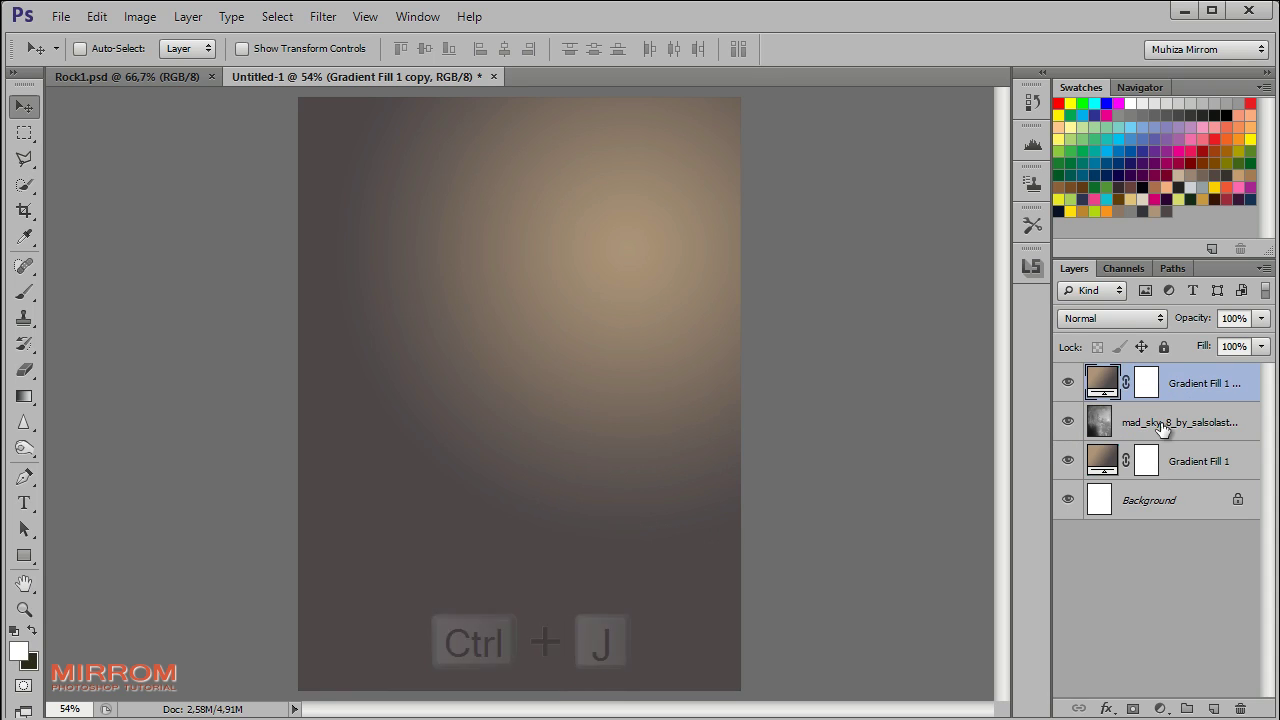
pyautogui.click(1108, 318)
pyautogui.click(1121, 578)
pyautogui.click(1198, 422)
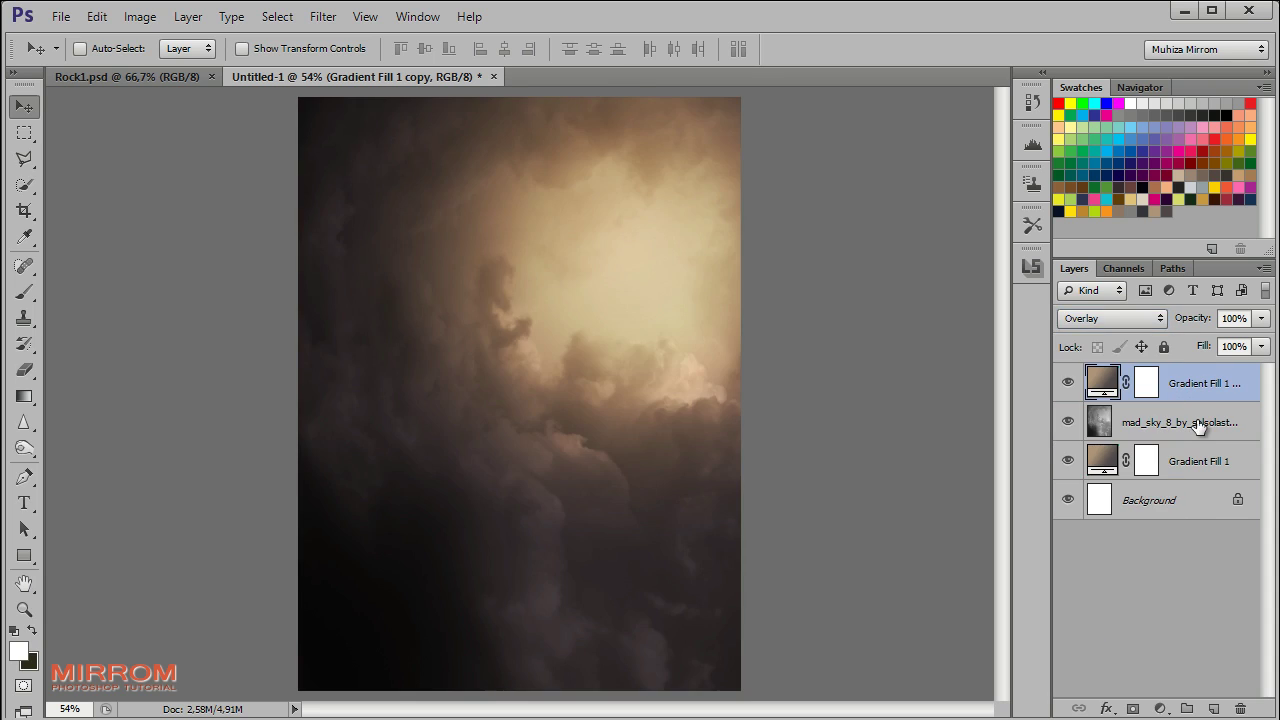
# Move the clouds slightly lower and enlarge them to about 103% width and 108% height
pyautogui.moveTo(591, 381); pyautogui.dragTo(588, 405)
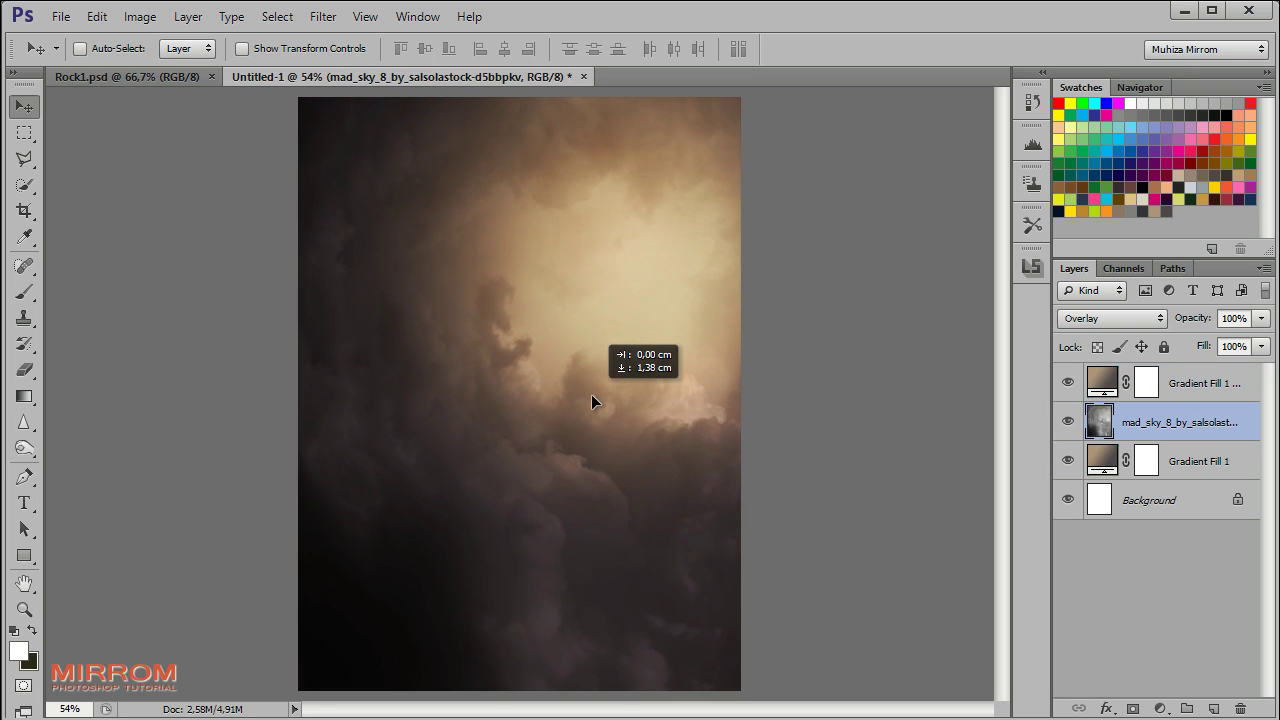
pyautogui.moveTo(603, 357); pyautogui.dragTo(593, 373)
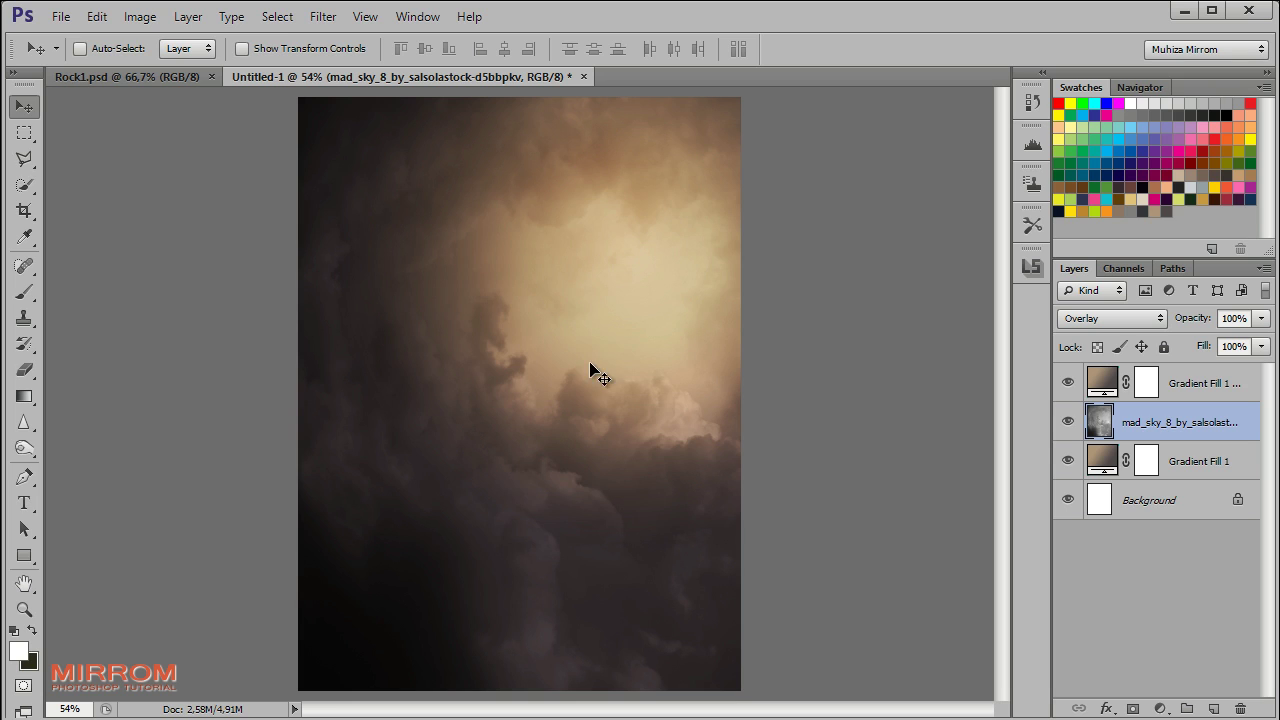
pyautogui.press('z')
pyautogui.keyDown('alt'); pyautogui.click(503, 367); pyautogui.keyUp('alt')
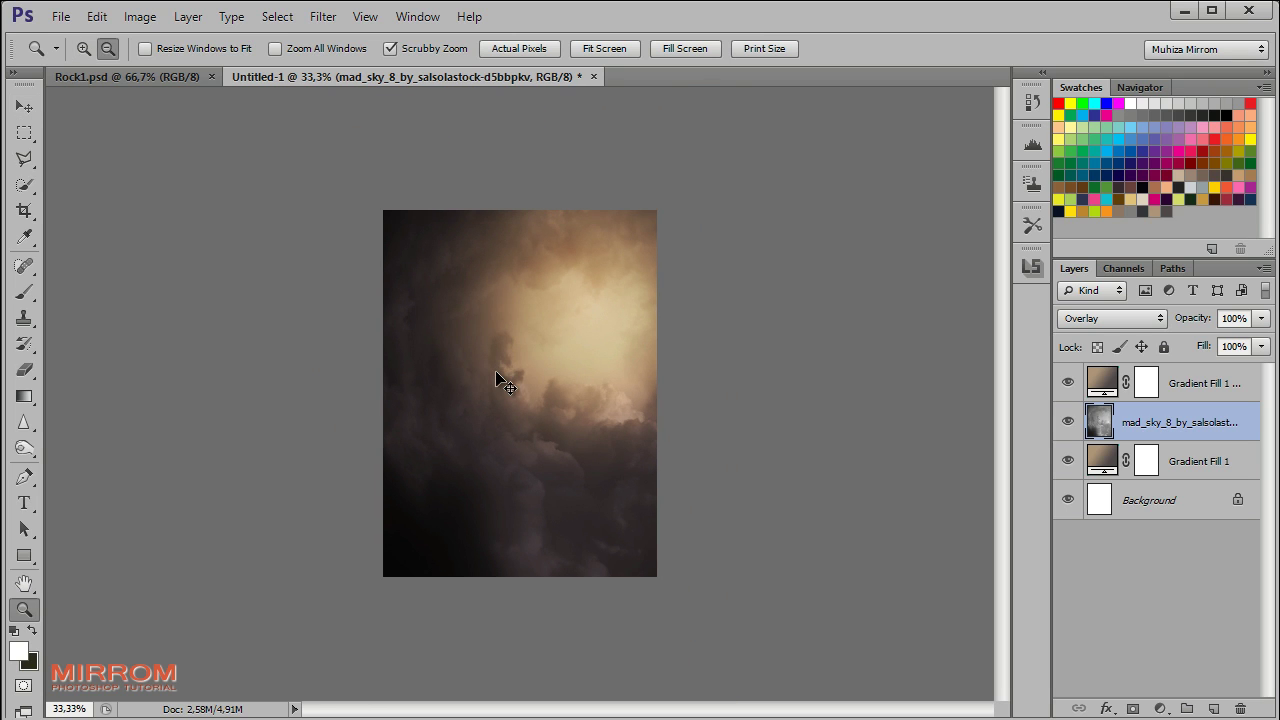
pyautogui.hotkey('ctrl', 't')
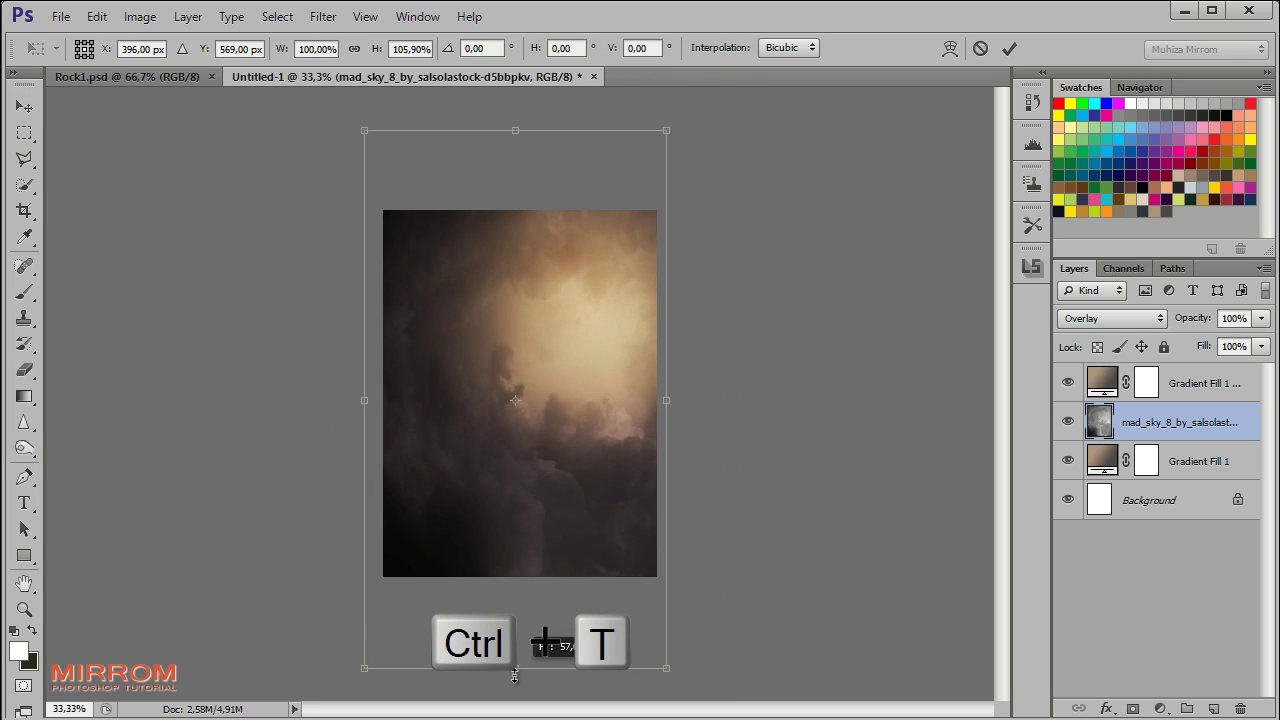
pyautogui.moveTo(369, 131); pyautogui.dragTo(367, 117)
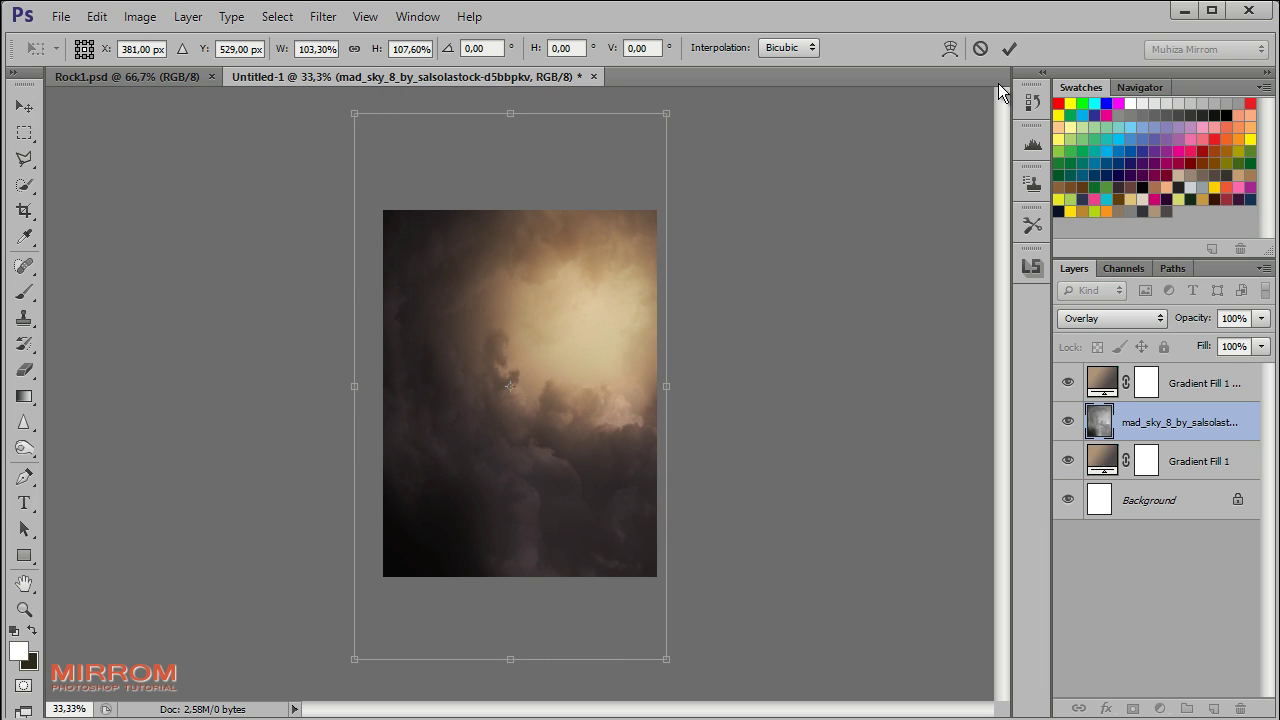
pyautogui.click(1007, 48)
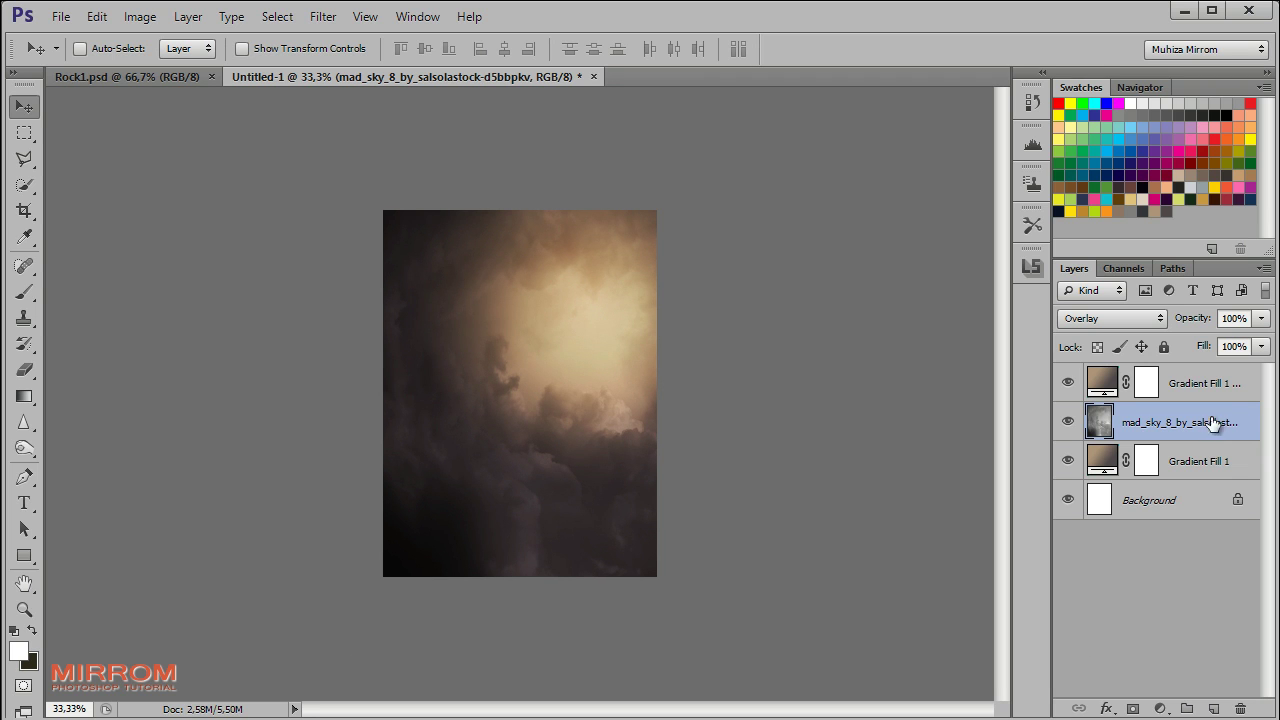
pyautogui.hotkey('alt', ']')
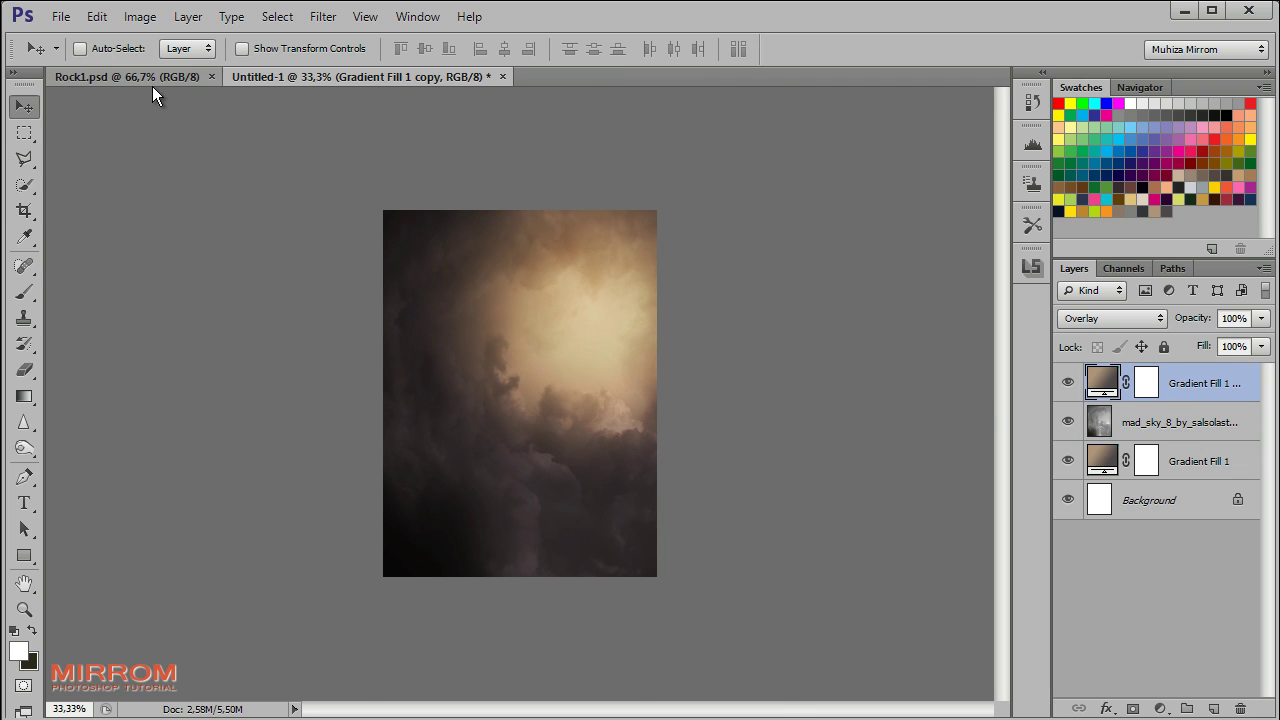
# Bring the Rock layer from Rock1.psd into the composition and set its width to 40%
pyautogui.click(152, 84)
pyautogui.moveTo(508, 366)
pyautogui.mouseDown()
pyautogui.moveTo(410, 124)
pyautogui.moveTo(513, 350)
pyautogui.mouseUp()
pyautogui.hotkey('ctrl', 't')
pyautogui.click(306, 48)
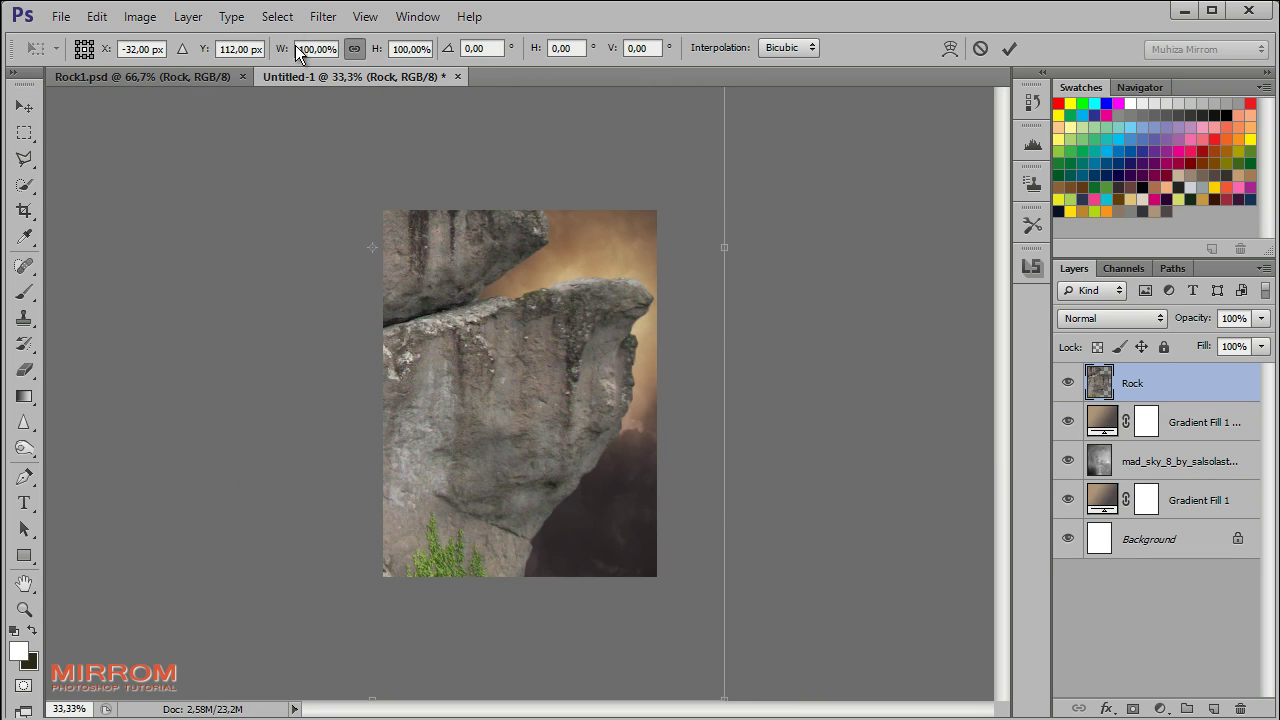
pyautogui.write('40')
pyautogui.press('Tab')
# Shrink the rock to about 30.2% and position it at the lower left
pyautogui.moveTo(412, 220)
pyautogui.mouseDown()
pyautogui.moveTo(510, 405)
pyautogui.moveTo(530, 395)
pyautogui.mouseUp()
pyautogui.moveTo(605, 270); pyautogui.dragTo(575, 323)
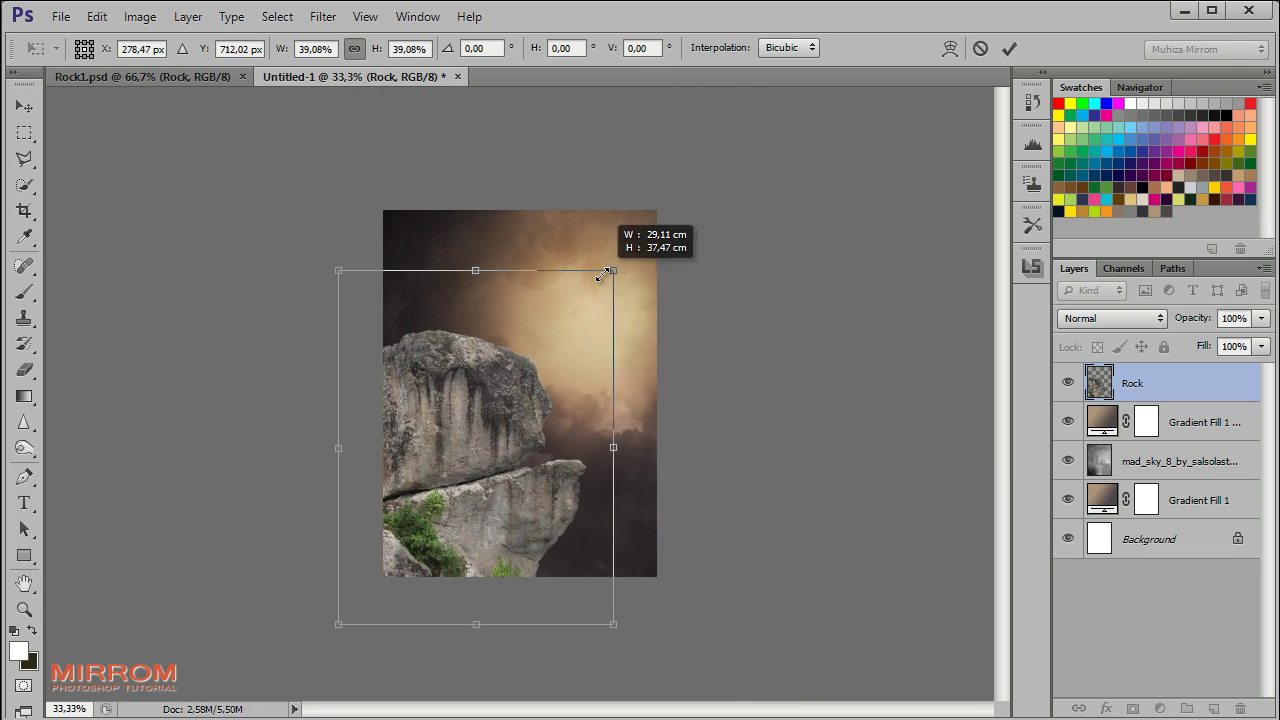
pyautogui.moveTo(491, 409); pyautogui.dragTo(513, 400)
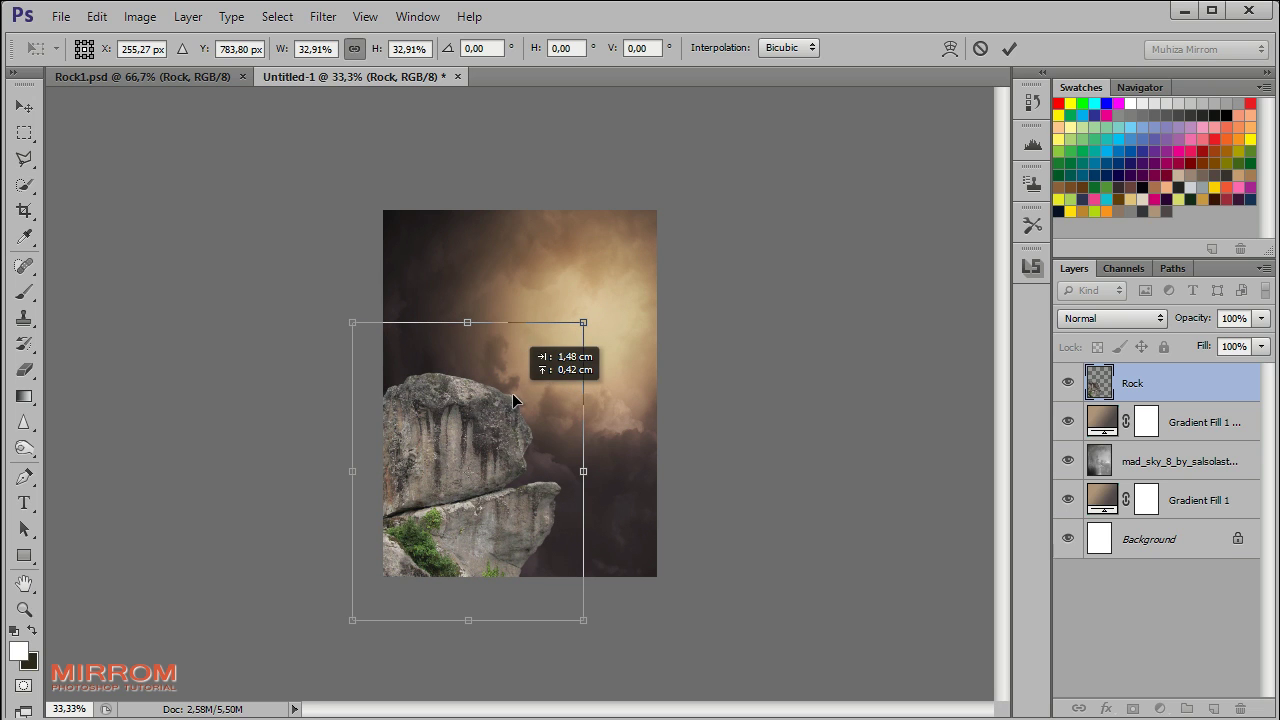
pyautogui.moveTo(583, 621); pyautogui.dragTo(560, 598)
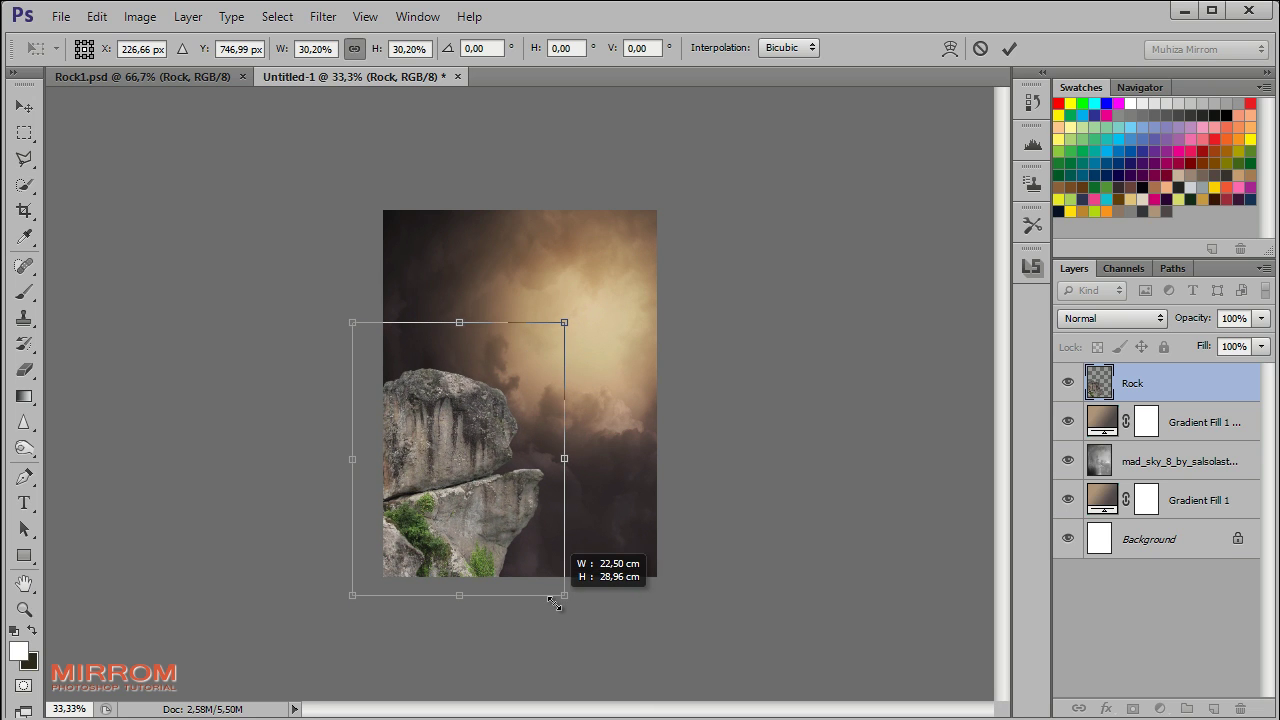
pyautogui.moveTo(501, 466); pyautogui.dragTo(503, 470)
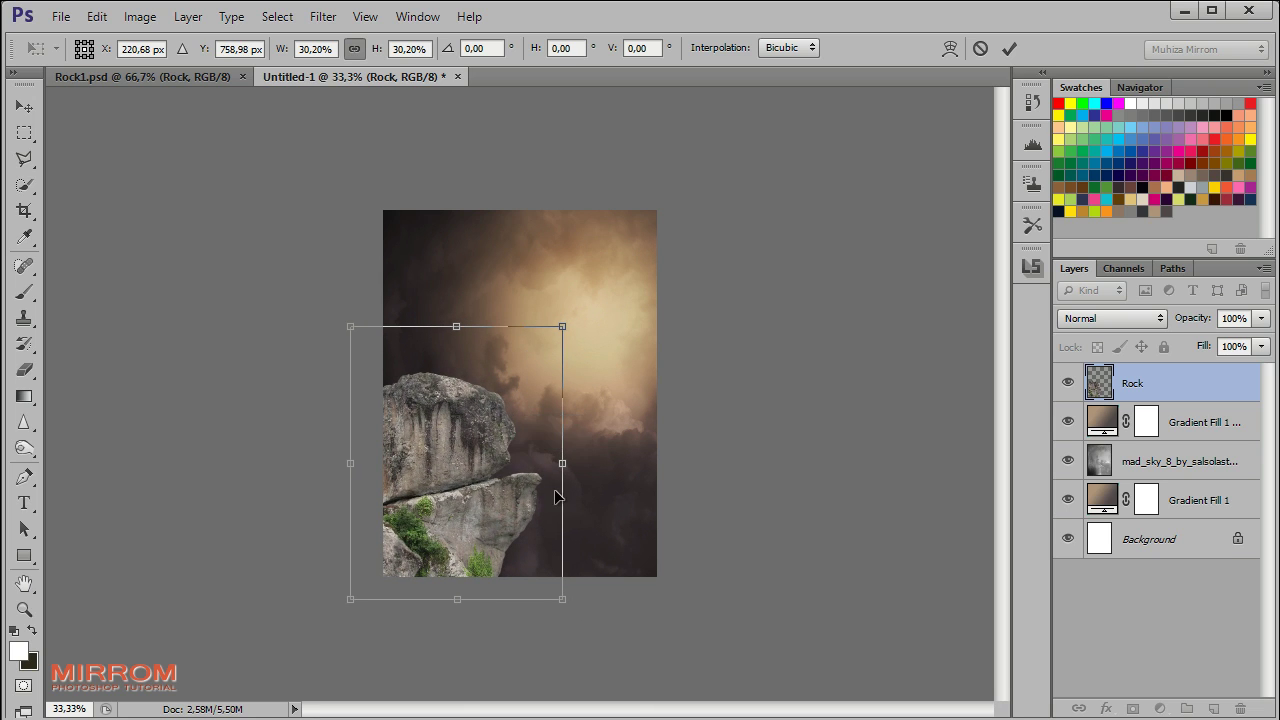
pyautogui.press('Return')
pyautogui.press('z')
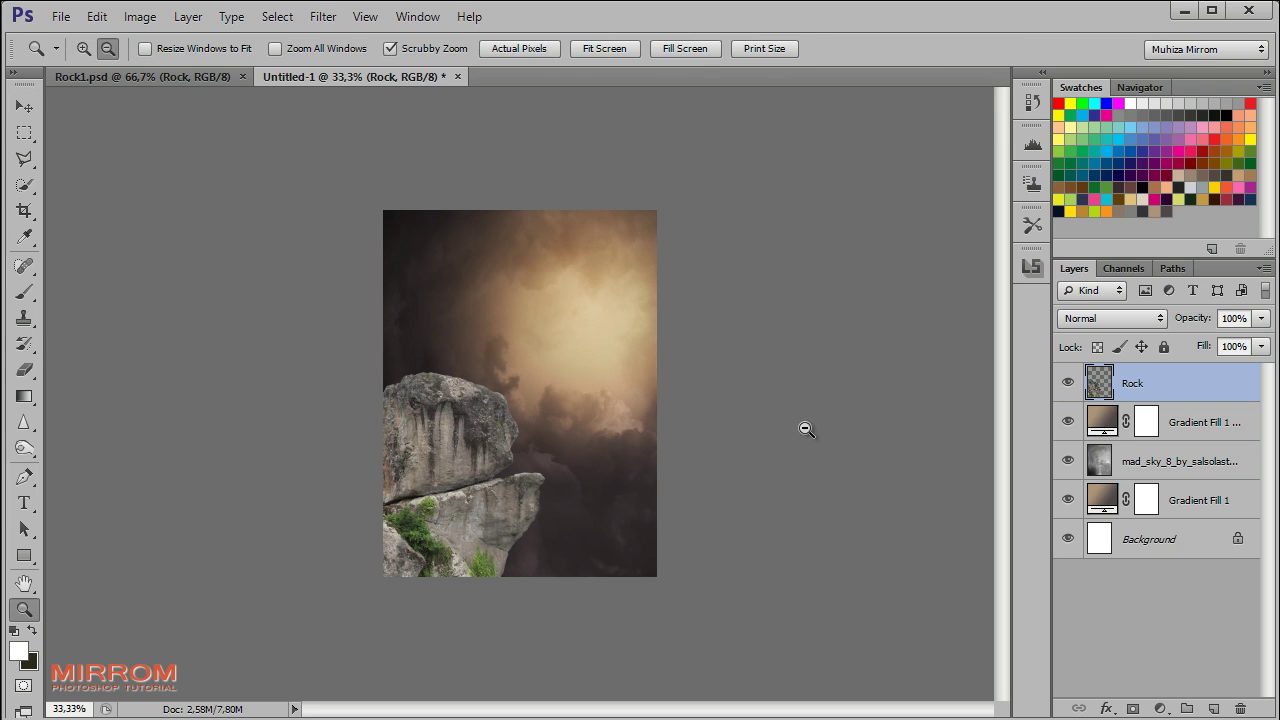
pyautogui.click(423, 351)
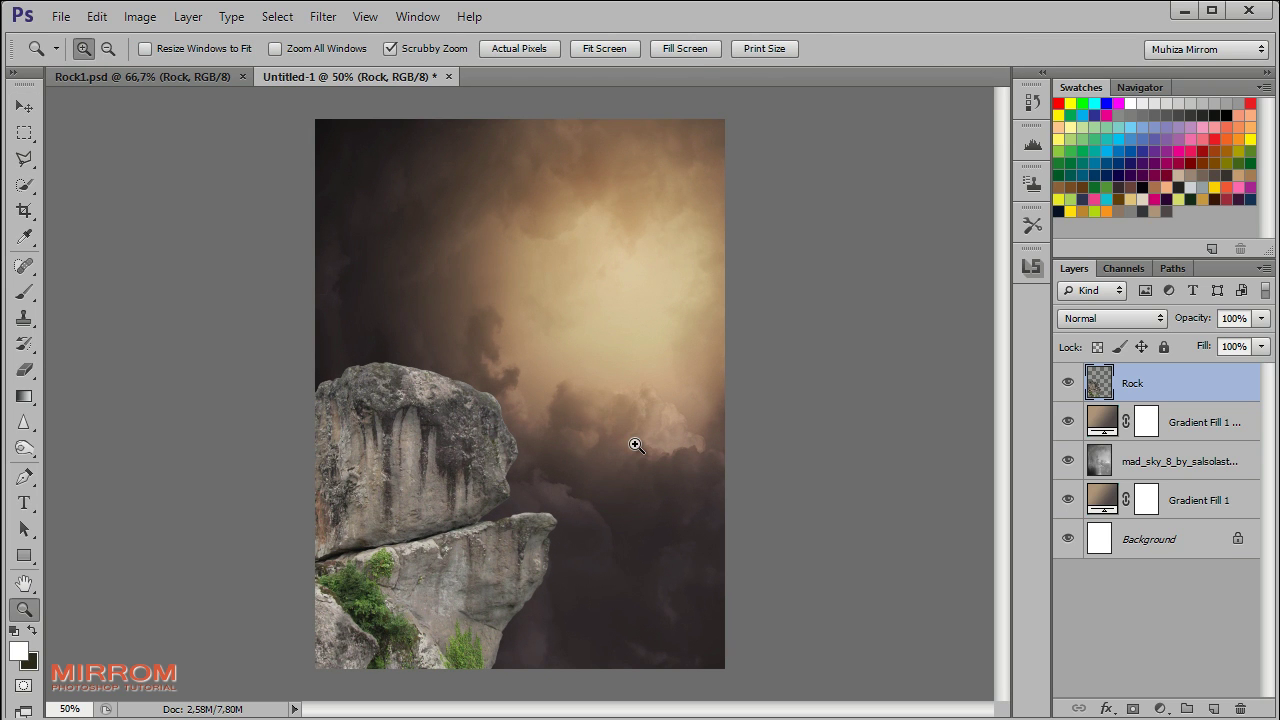
# Enable an Inner Shadow on the Rock layer using a tan colour sampled from the rock
pyautogui.press('h')
pyautogui.doubleClick(1246, 395)
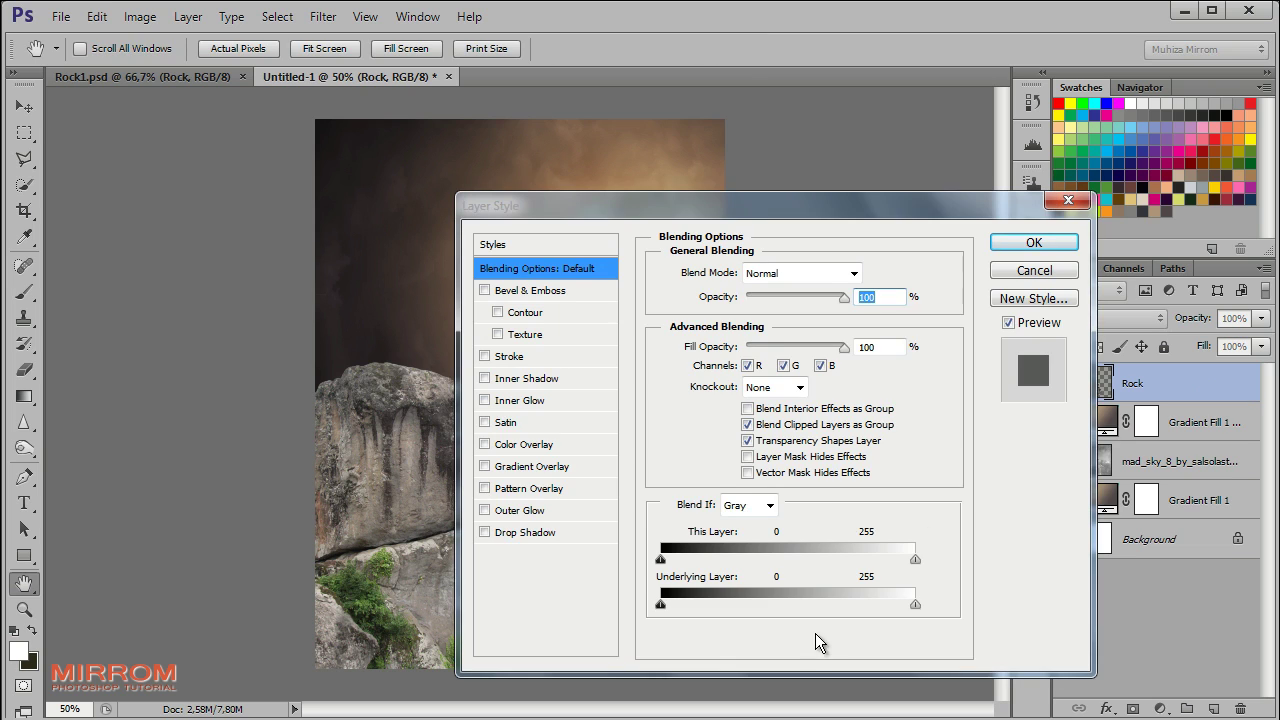
pyautogui.moveTo(737, 210)
pyautogui.mouseDown()
pyautogui.moveTo(845, 154)
pyautogui.moveTo(680, 165)
pyautogui.mouseUp()
pyautogui.click(683, 320)
pyautogui.click(879, 219)
pyautogui.click(630, 410)
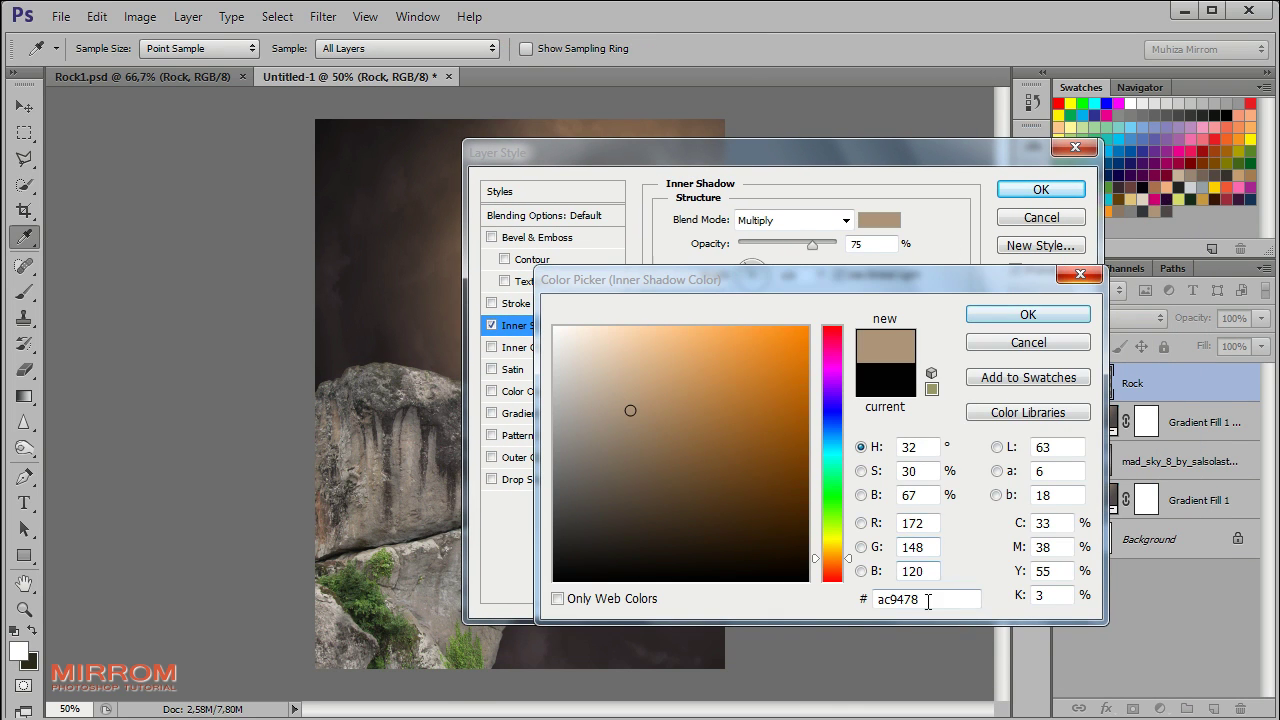
pyautogui.click(987, 310)
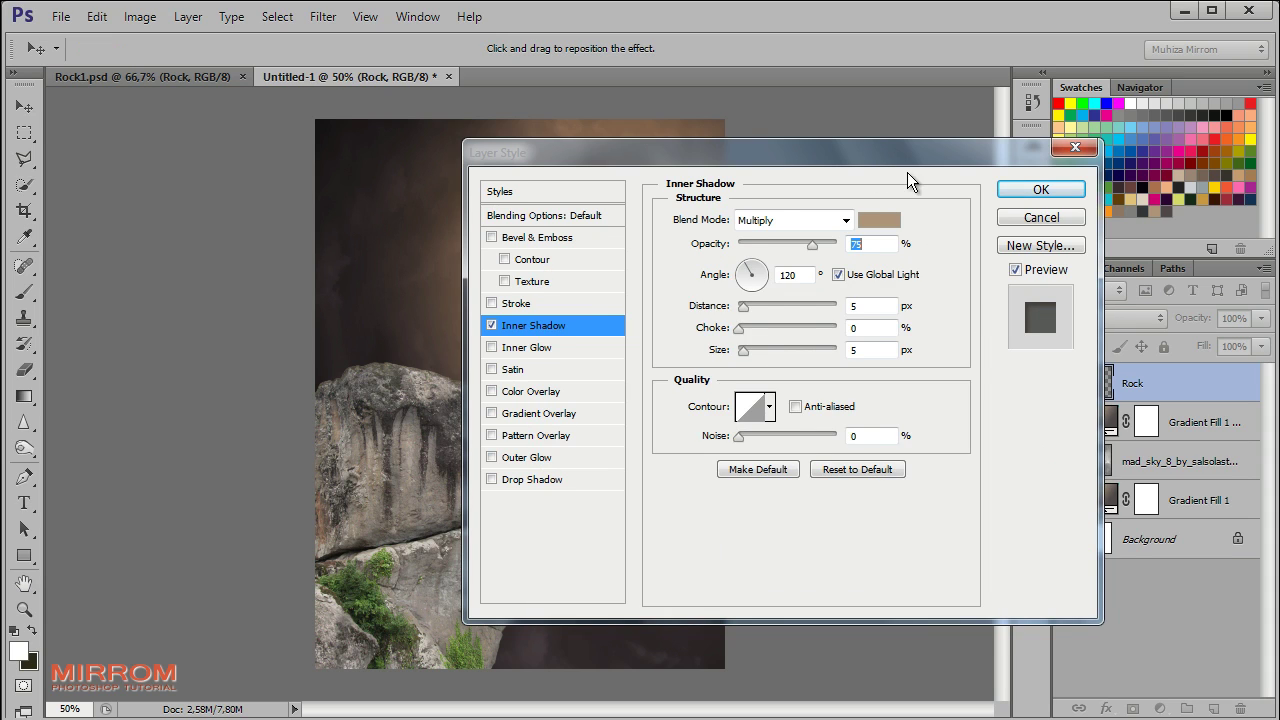
# Set the inner shadow to Screen, without global light, 66% opacity and 12 px distance
pyautogui.moveTo(858, 157); pyautogui.dragTo(958, 149)
pyautogui.click(946, 212)
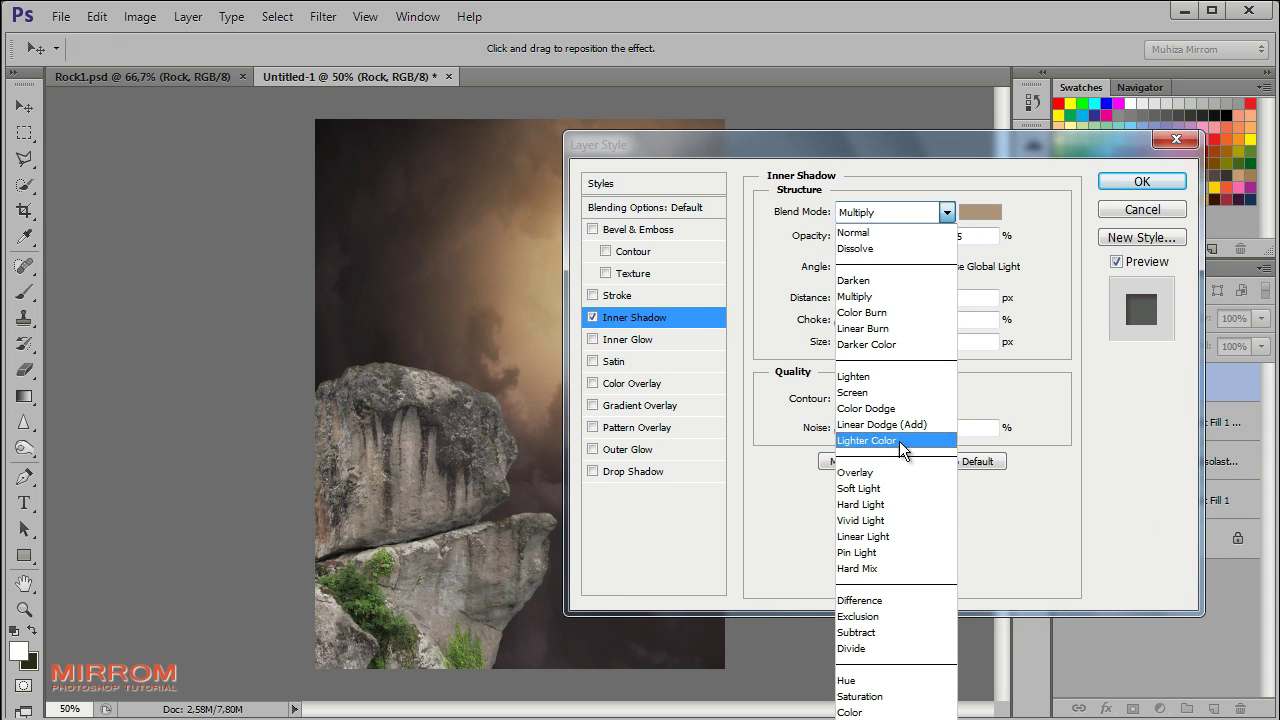
pyautogui.click(869, 394)
pyautogui.click(941, 267)
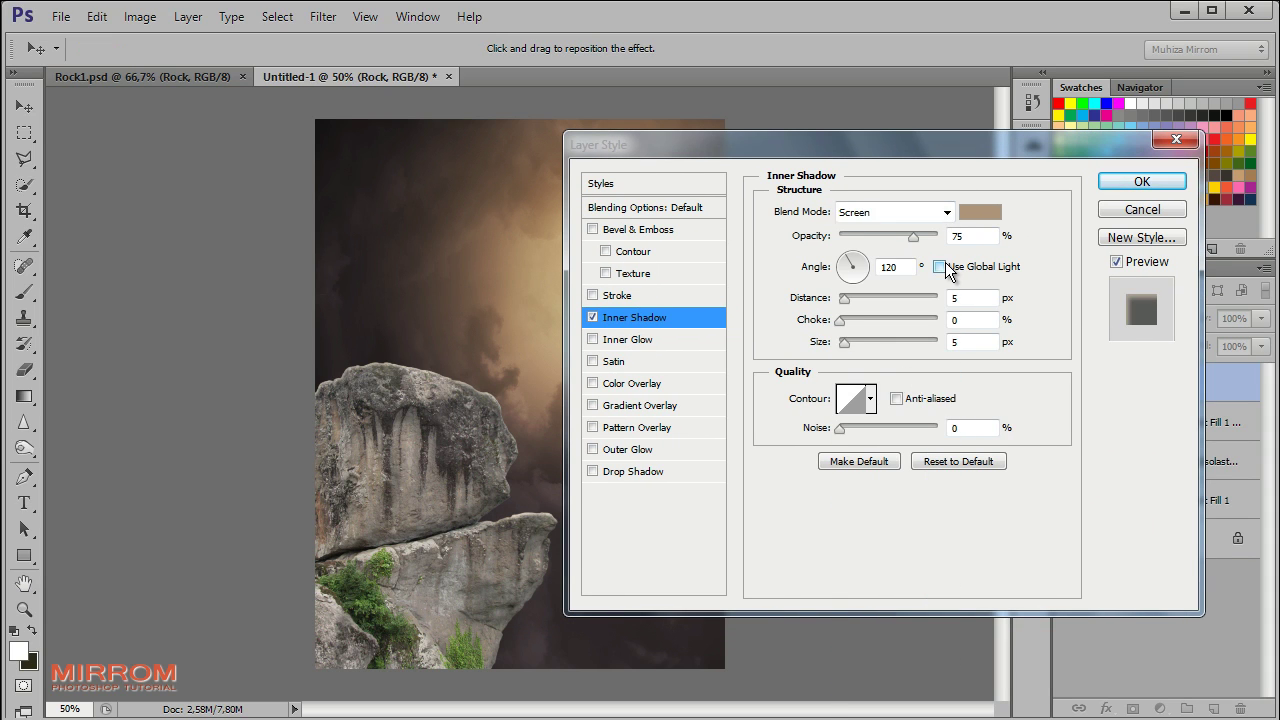
pyautogui.moveTo(915, 240); pyautogui.dragTo(905, 243)
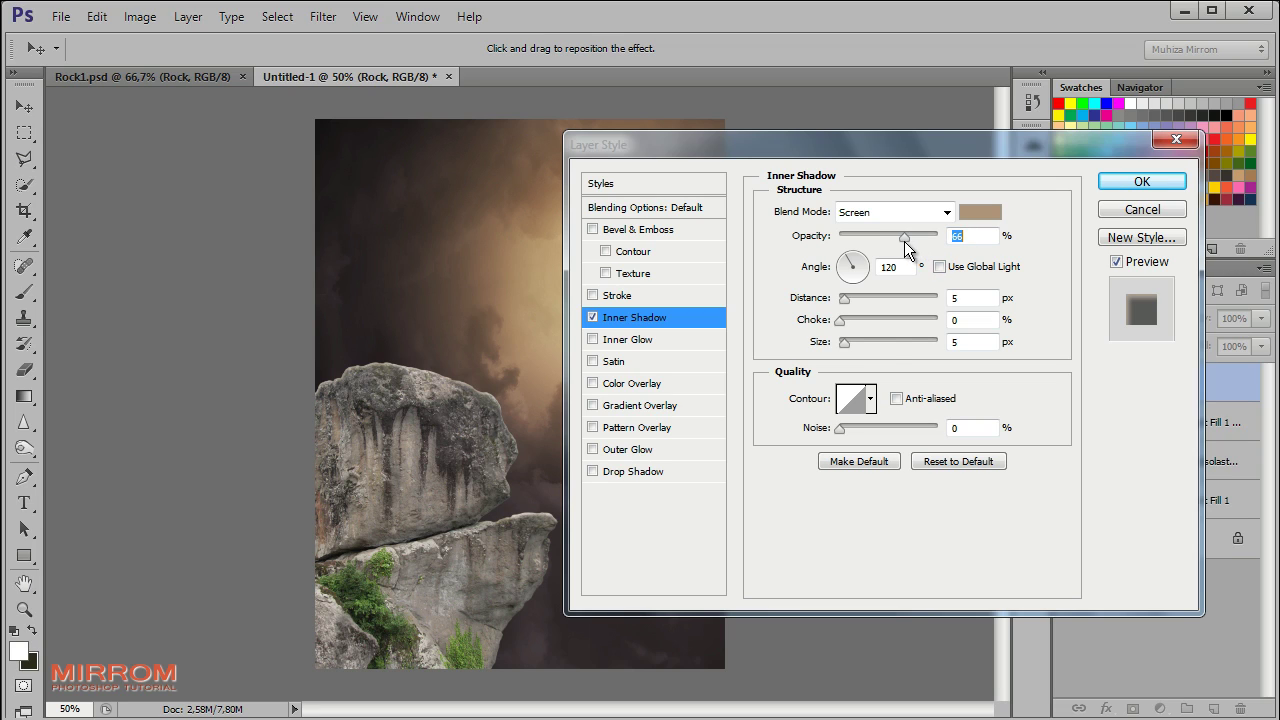
pyautogui.doubleClick(970, 298)
pyautogui.press('BackSpace')
pyautogui.write('12')
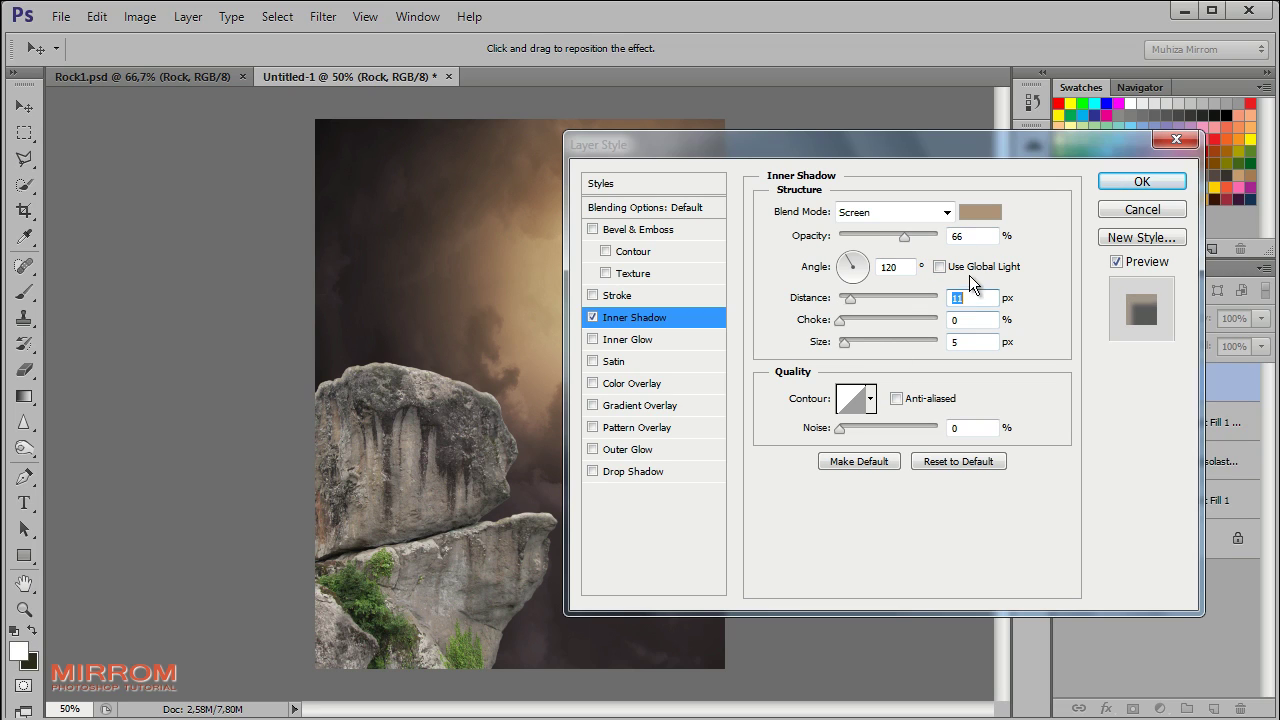
# Set the inner shadow size to 32 px, angle to 16°, and opacity to 69%
pyautogui.doubleClick(983, 346)
pyautogui.write('8')
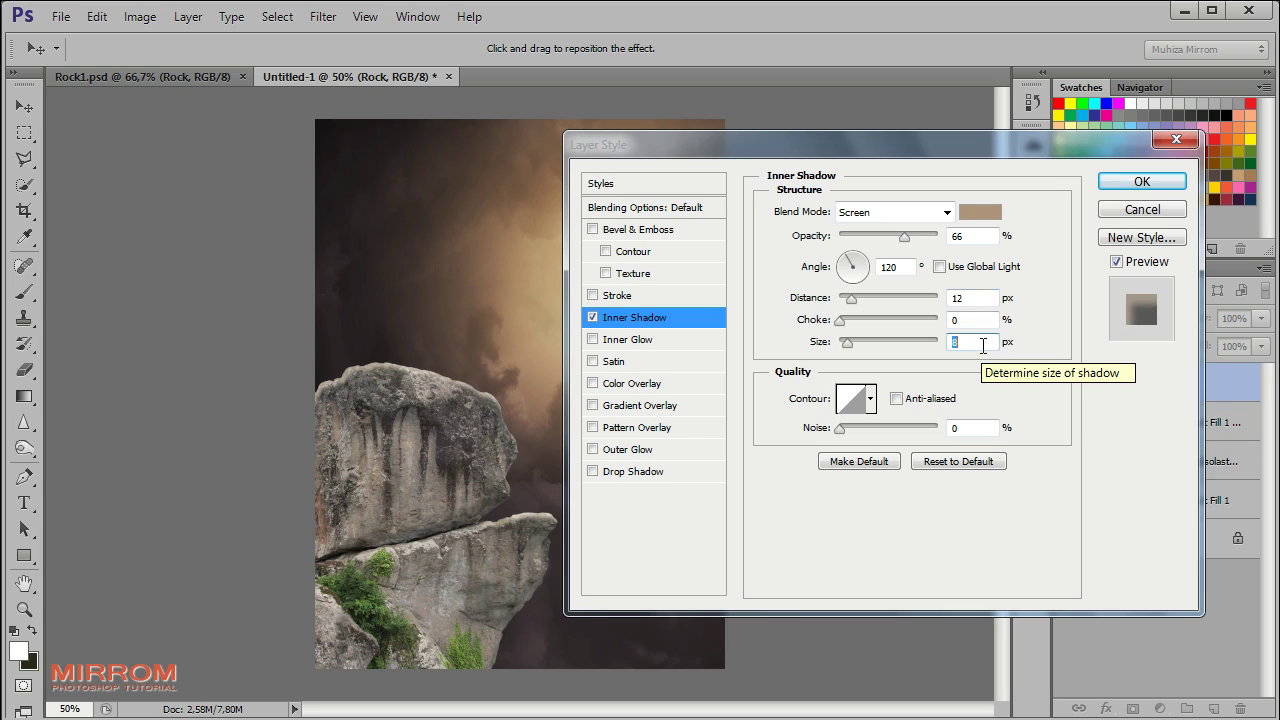
pyautogui.moveTo(859, 346); pyautogui.dragTo(867, 345)
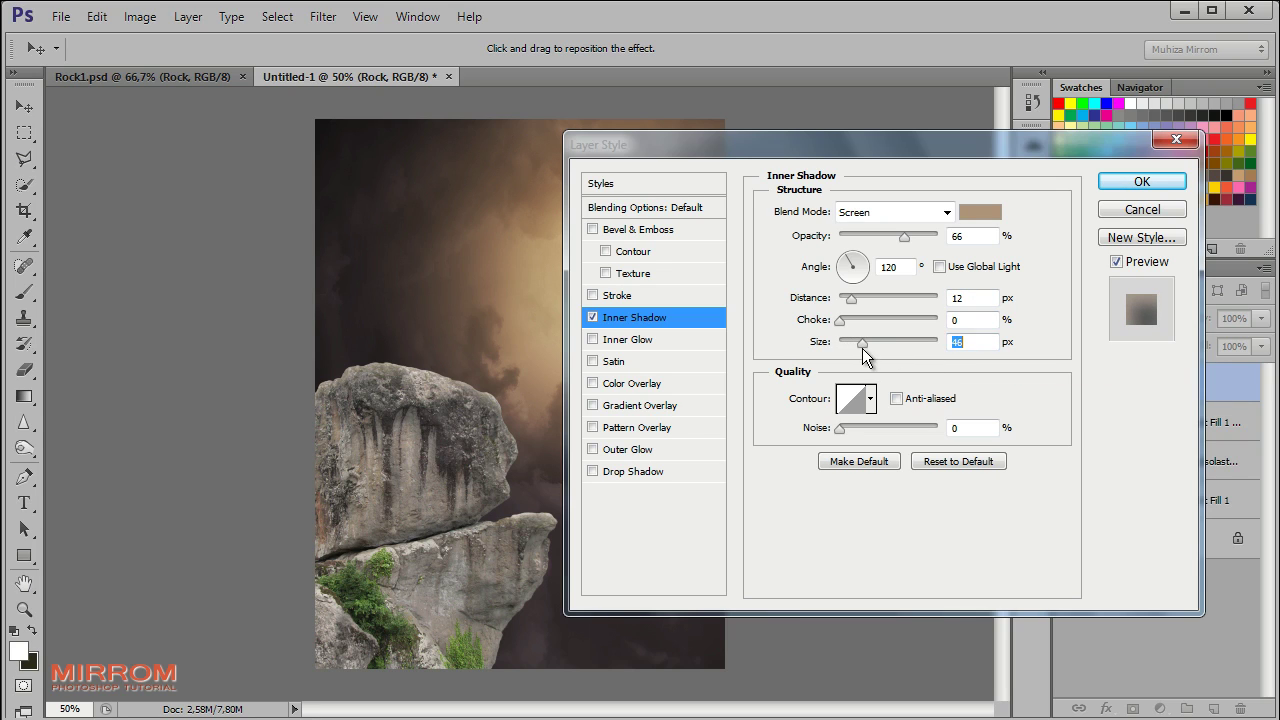
pyautogui.doubleClick(915, 266)
pyautogui.write('50')
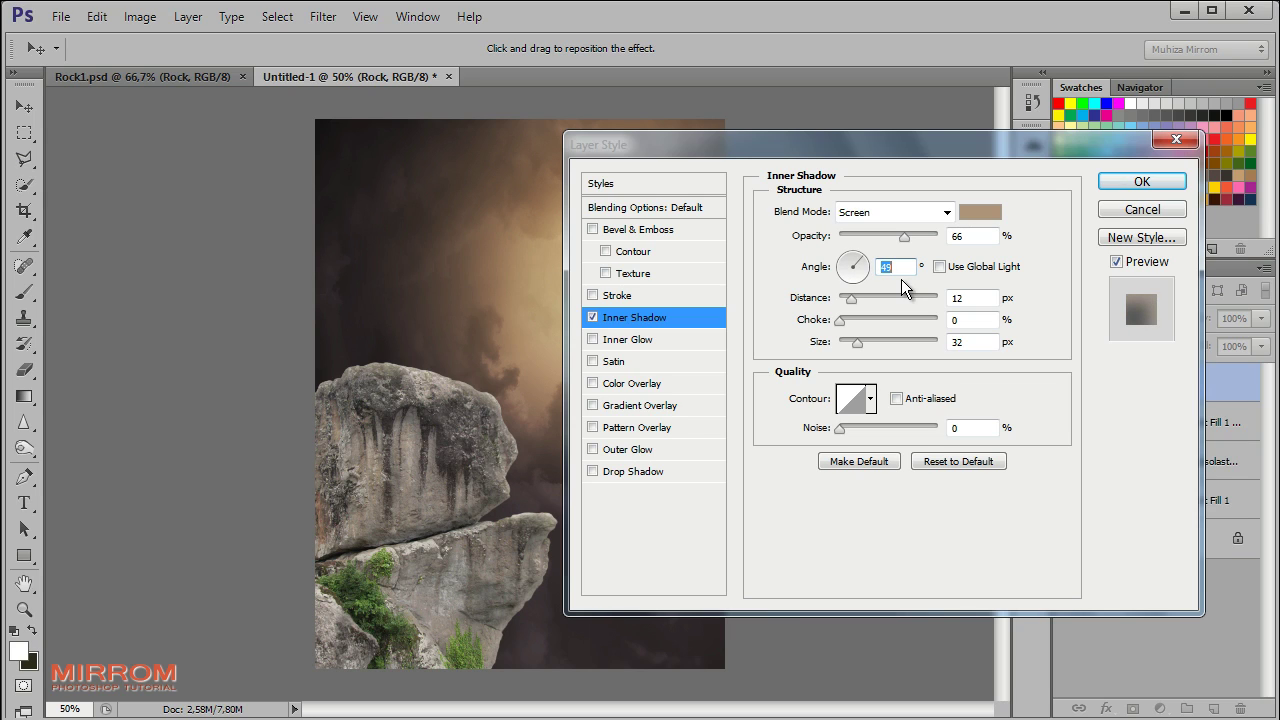
pyautogui.click(874, 267)
pyautogui.doubleClick(911, 267)
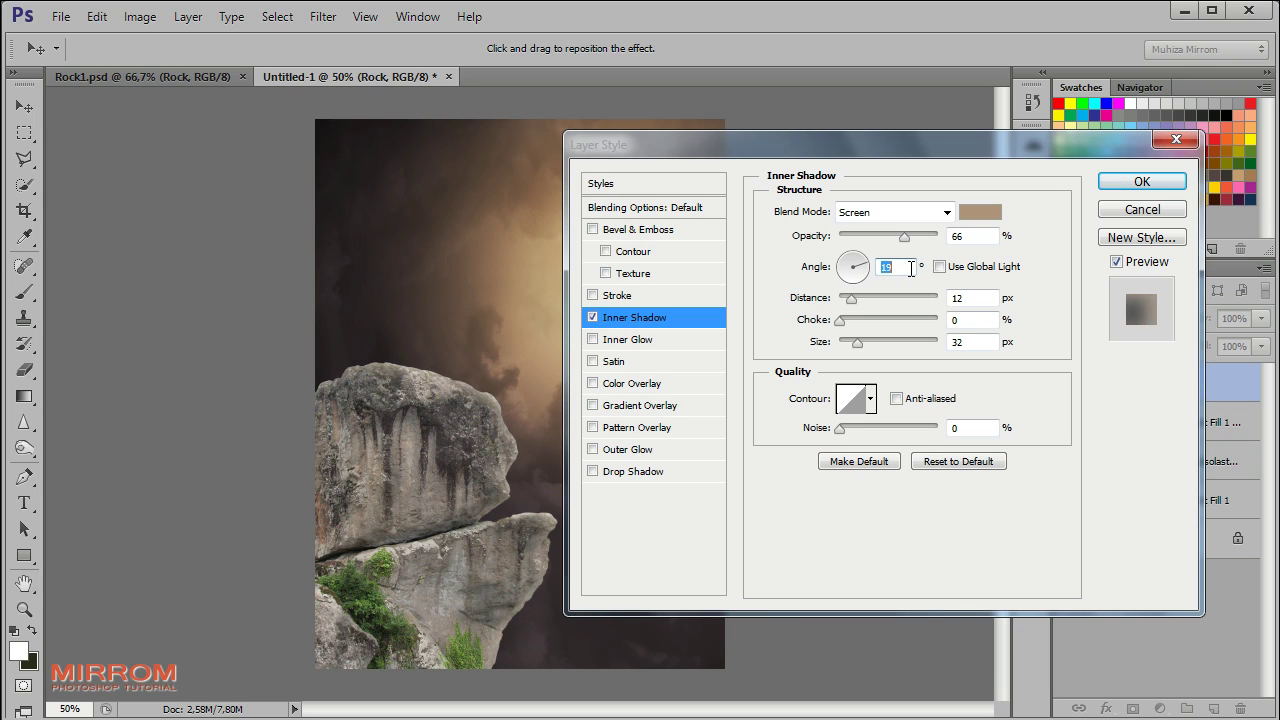
pyautogui.press('Down')
pyautogui.press('Down')
pyautogui.press('Down')
pyautogui.doubleClick(989, 236)
pyautogui.press('Up')
pyautogui.press('Up')
pyautogui.press('Up')
# Clip a Hue/Saturation layer to the rock with saturation -10 and lightness +2
pyautogui.click(1122, 184)
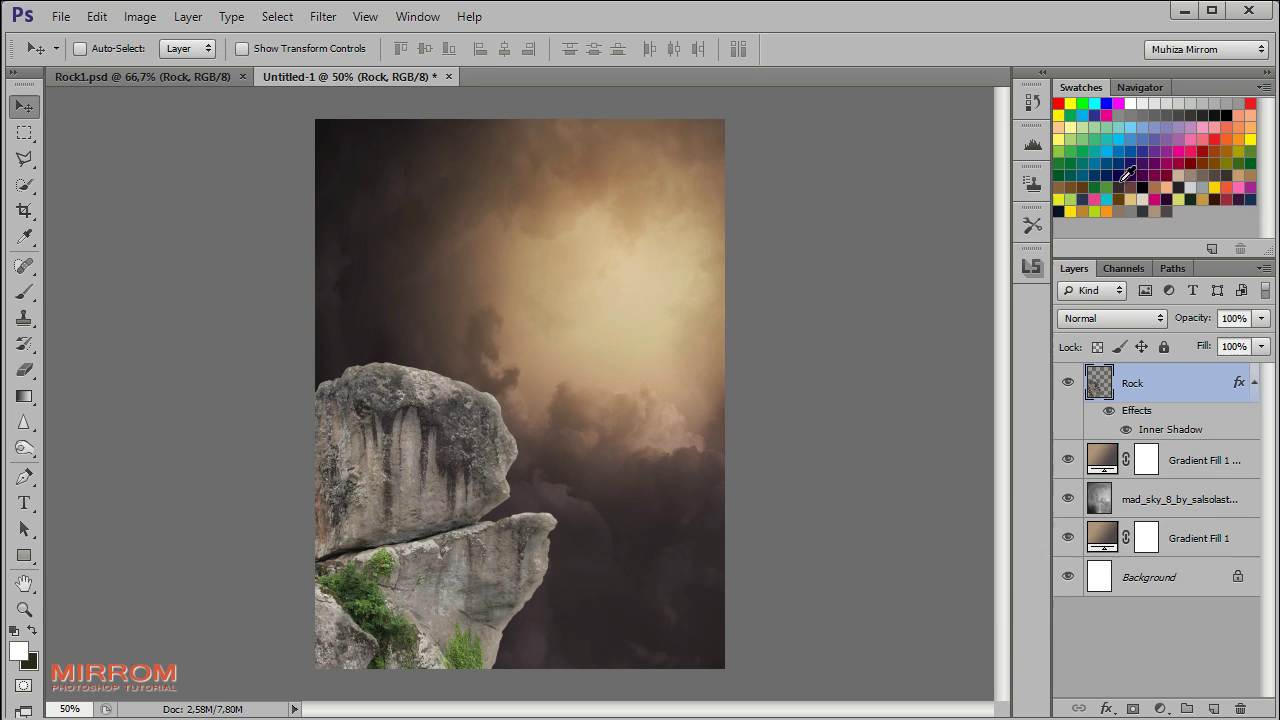
pyautogui.click(1254, 384)
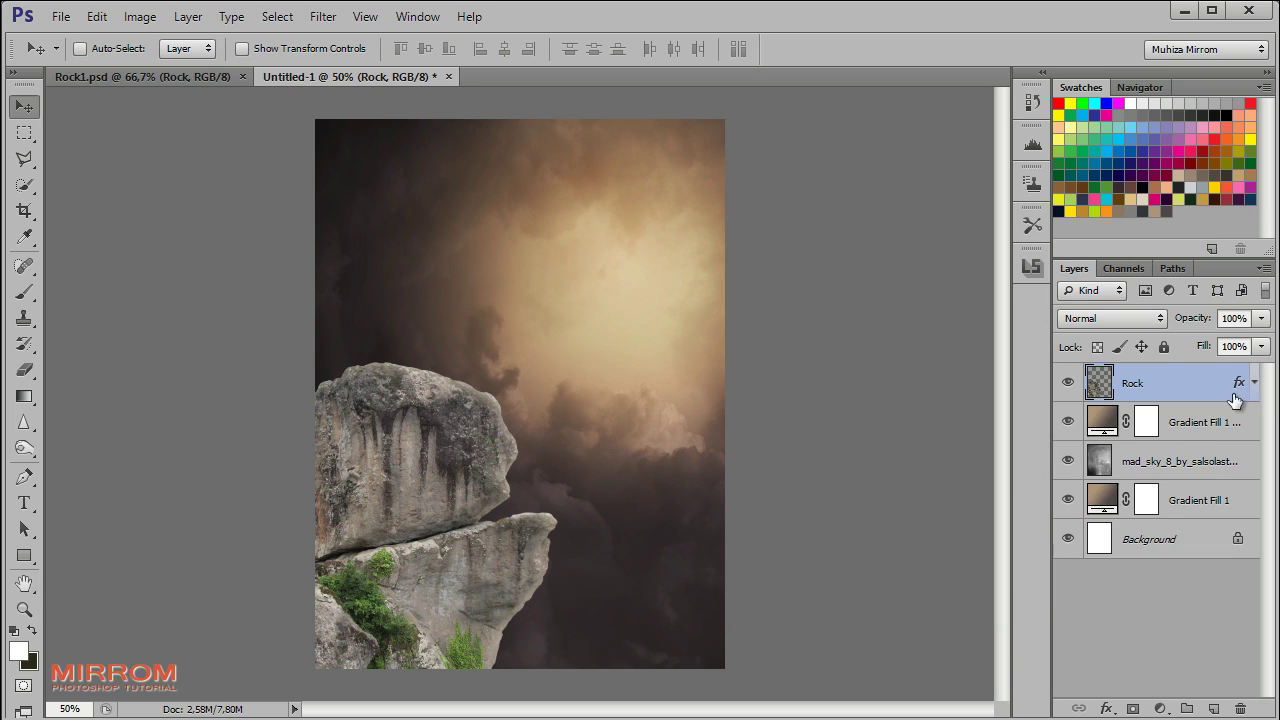
pyautogui.click(1160, 708)
pyautogui.click(1146, 462)
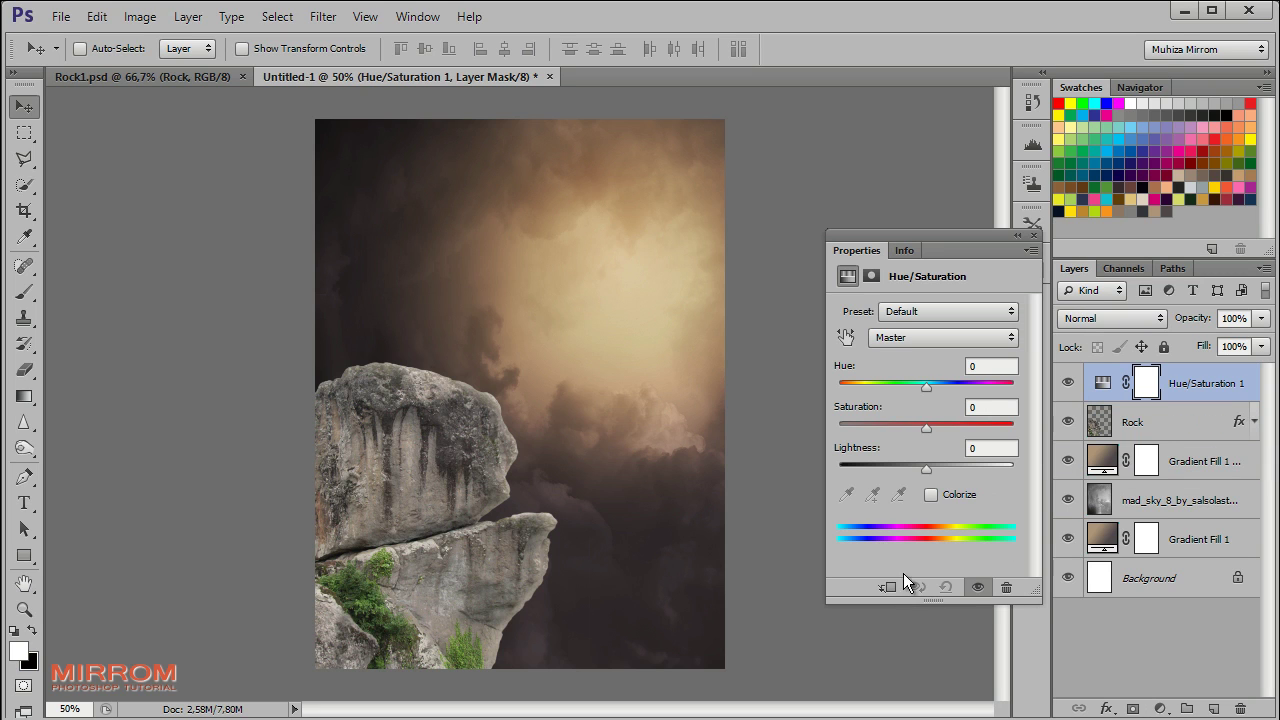
pyautogui.click(890, 587)
pyautogui.moveTo(929, 428); pyautogui.dragTo(918, 429)
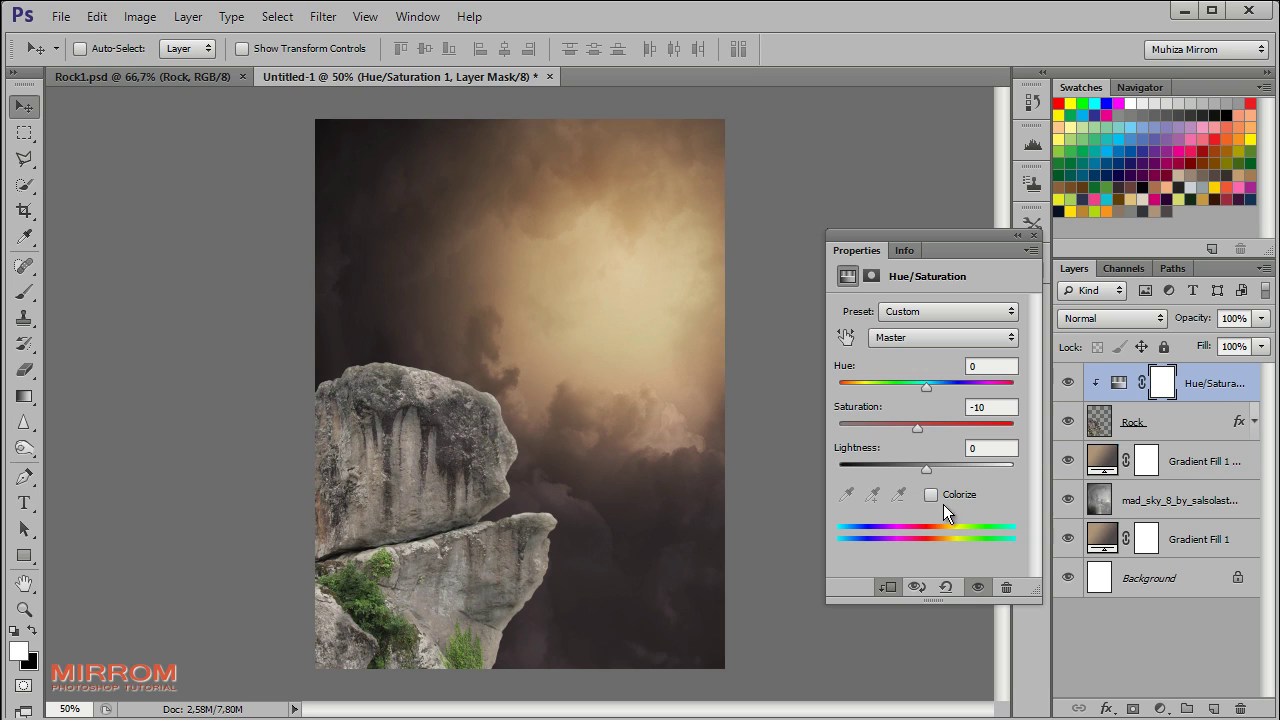
pyautogui.moveTo(927, 470); pyautogui.dragTo(930, 472)
pyautogui.click(1029, 232)
# Add a mask to the Rock layer and fade its left and bottom edges with black gradients
pyautogui.click(1168, 430)
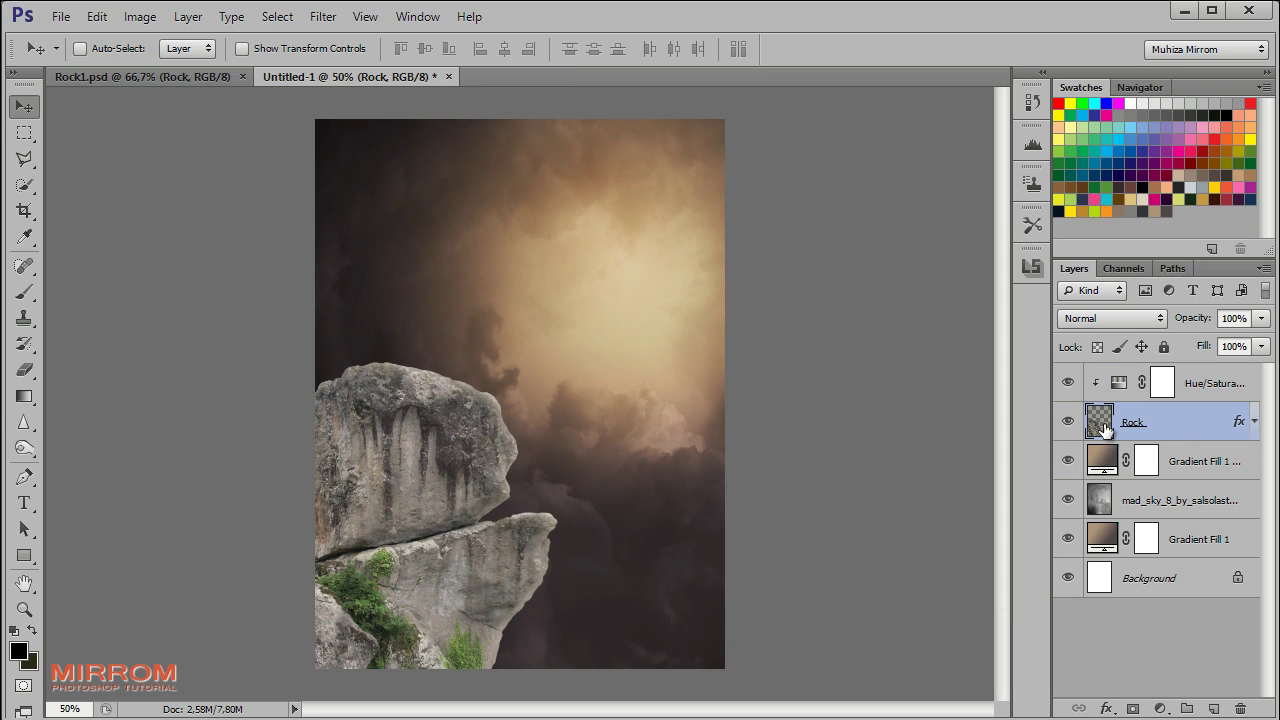
pyautogui.click(1133, 710)
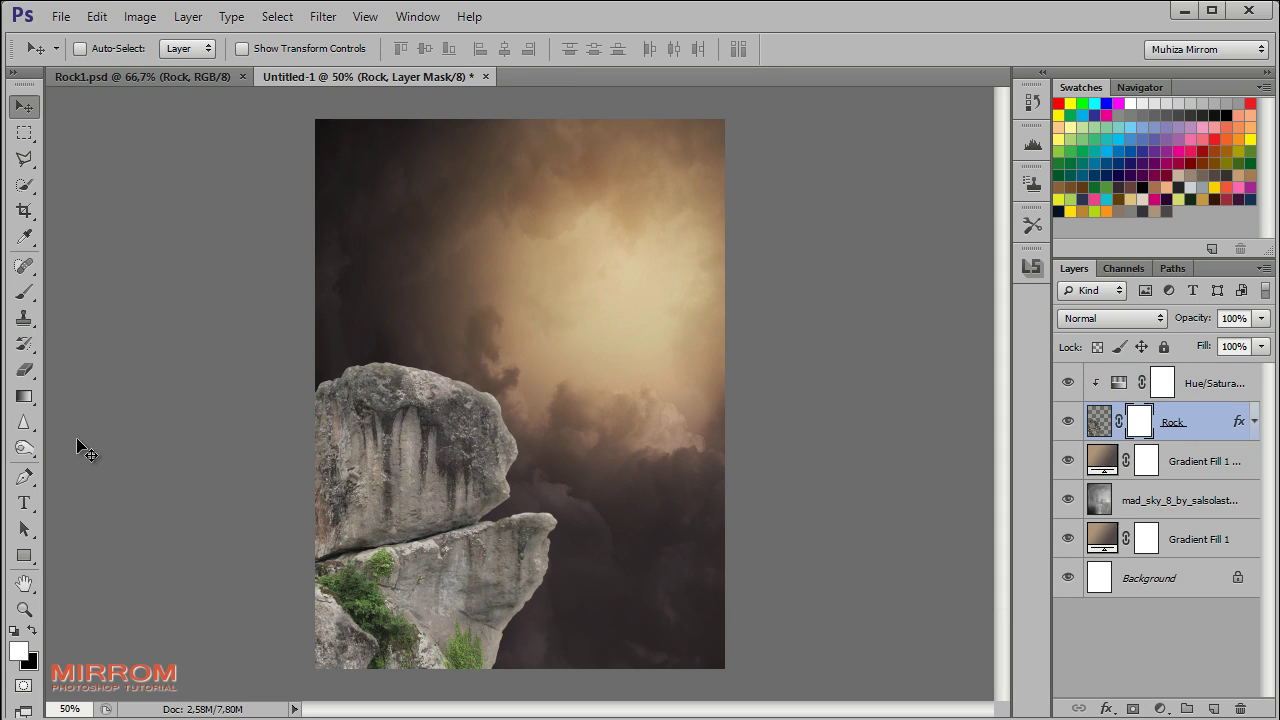
pyautogui.click(27, 400)
pyautogui.click(33, 630)
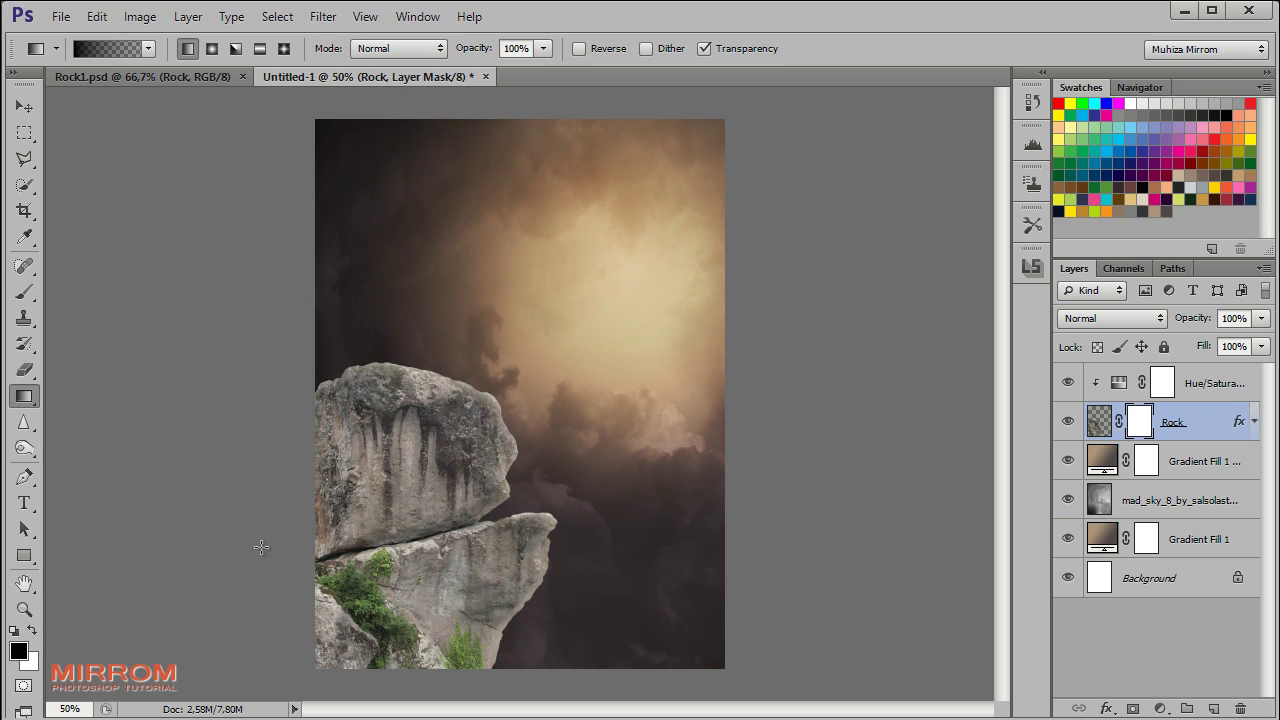
pyautogui.moveTo(278, 496); pyautogui.dragTo(365, 497)
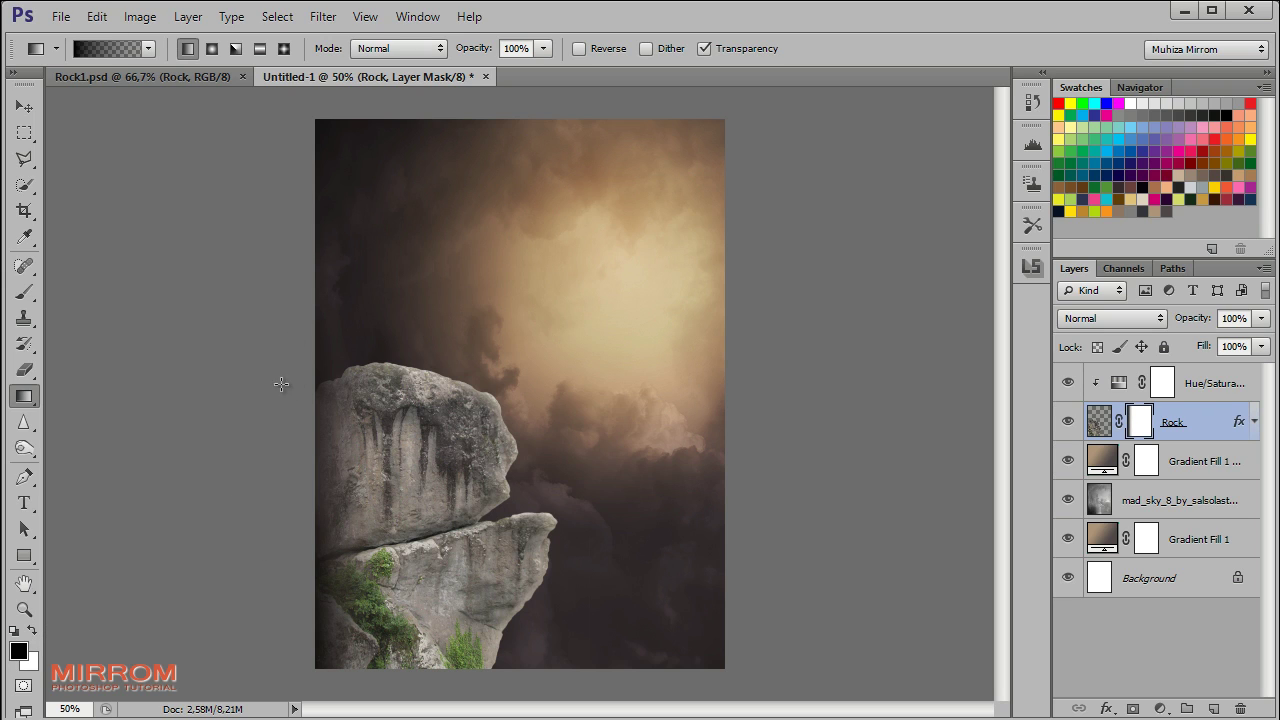
pyautogui.moveTo(537, 694); pyautogui.dragTo(418, 594)
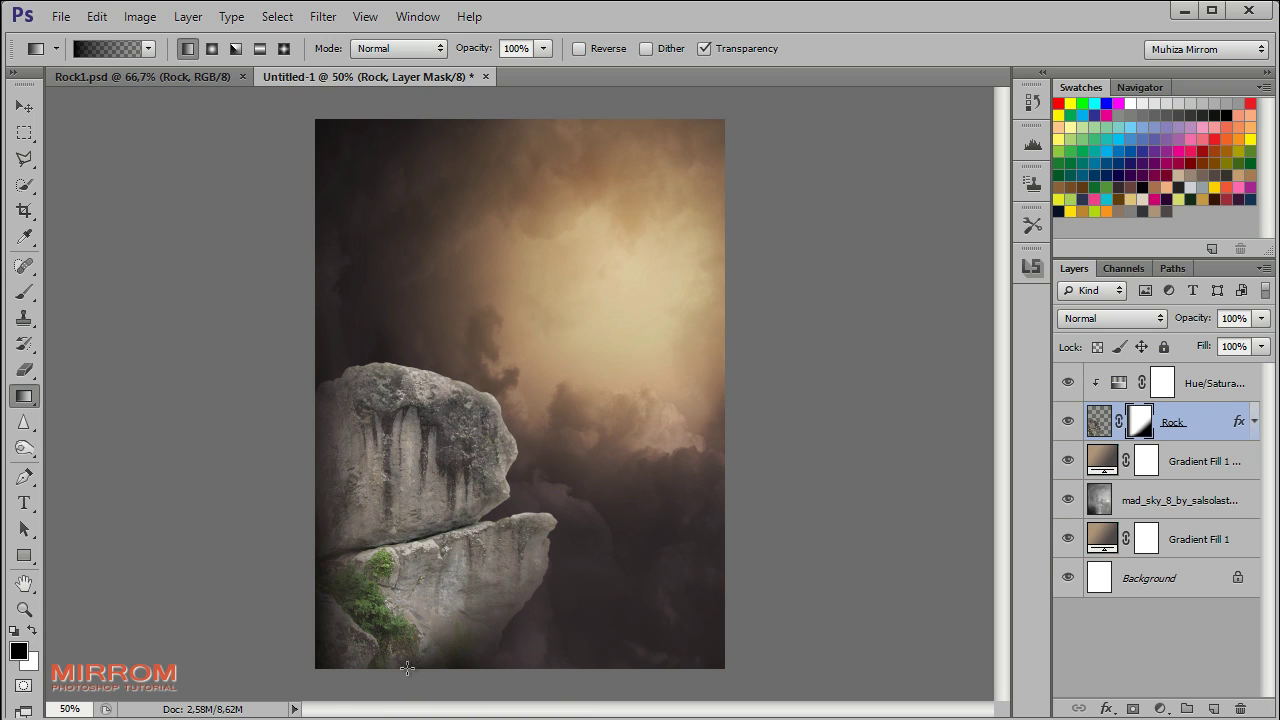
pyautogui.moveTo(310, 700); pyautogui.dragTo(362, 468)
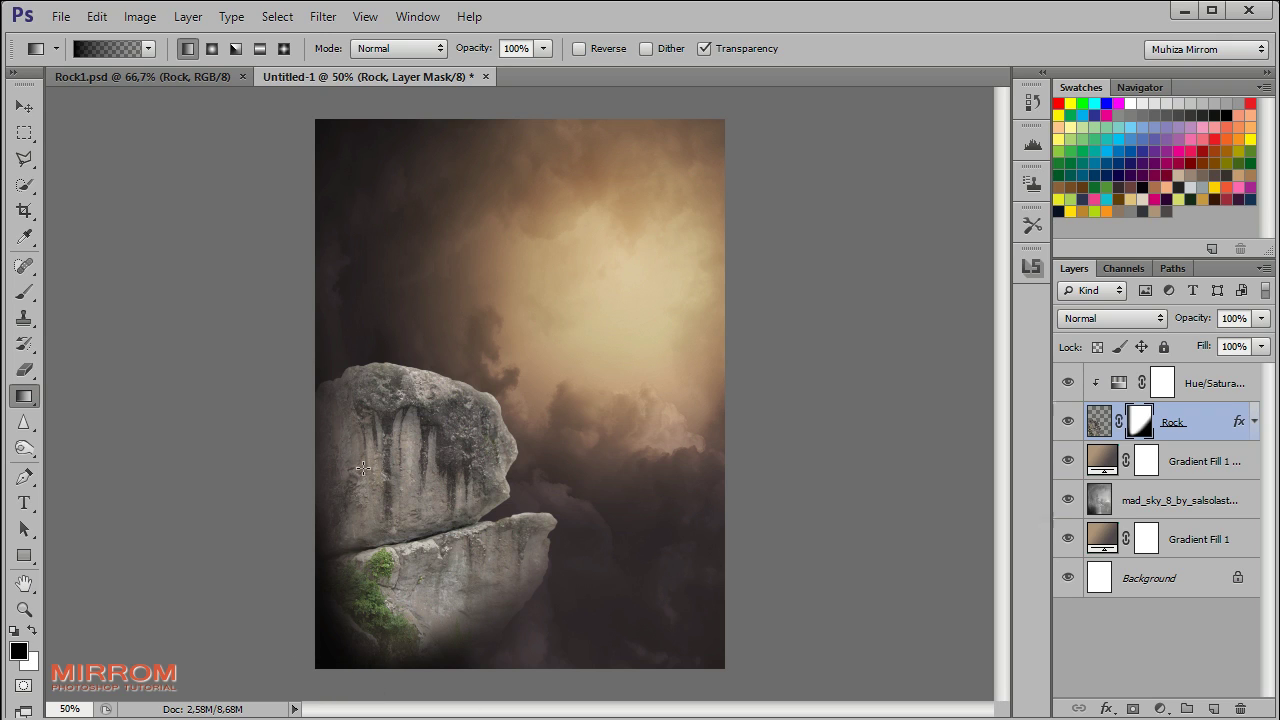
pyautogui.hotkey('ctrl', 'z')
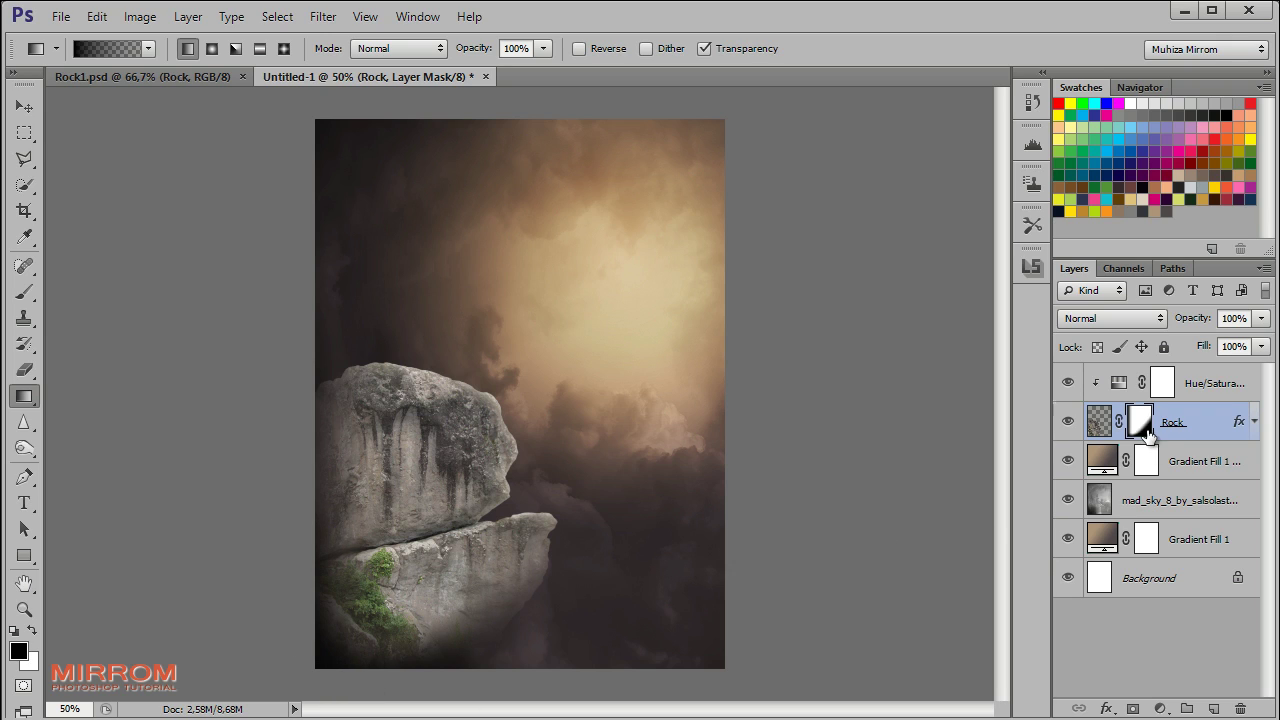
# Set up a white 90 px brush and target the Rock layer's pixels instead of its mask
pyautogui.click(24, 291)
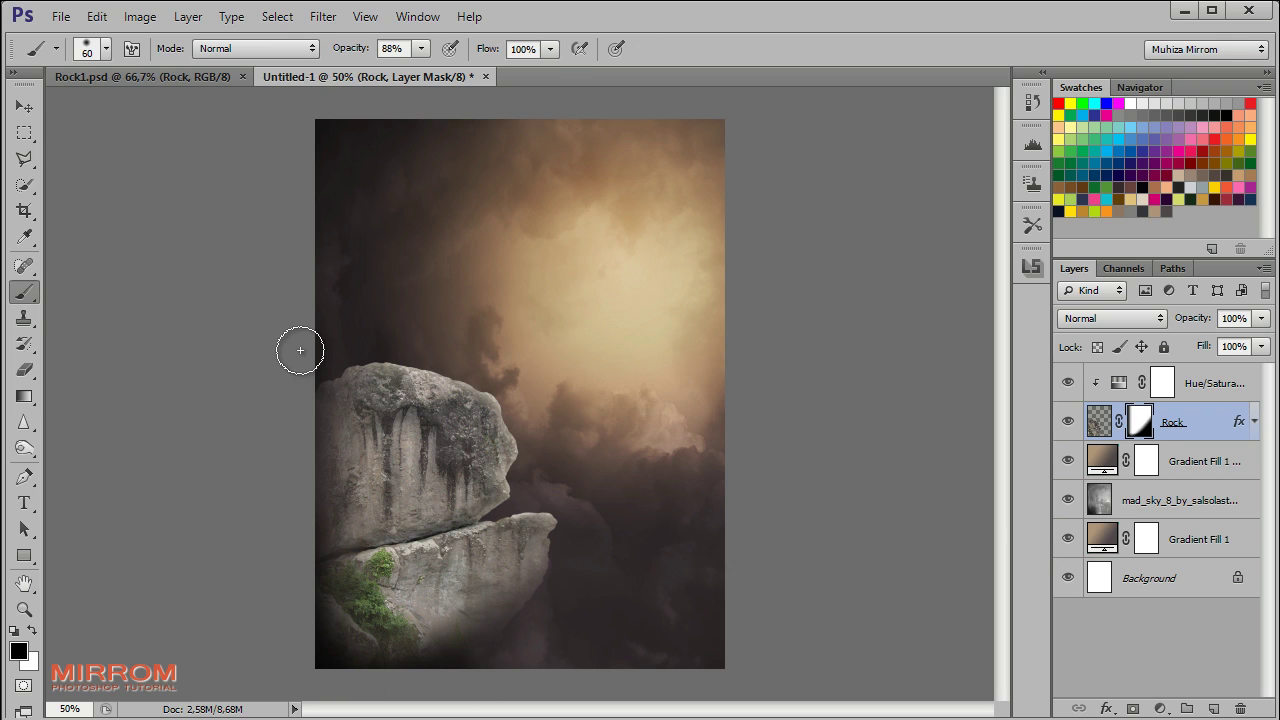
pyautogui.click(32, 632)
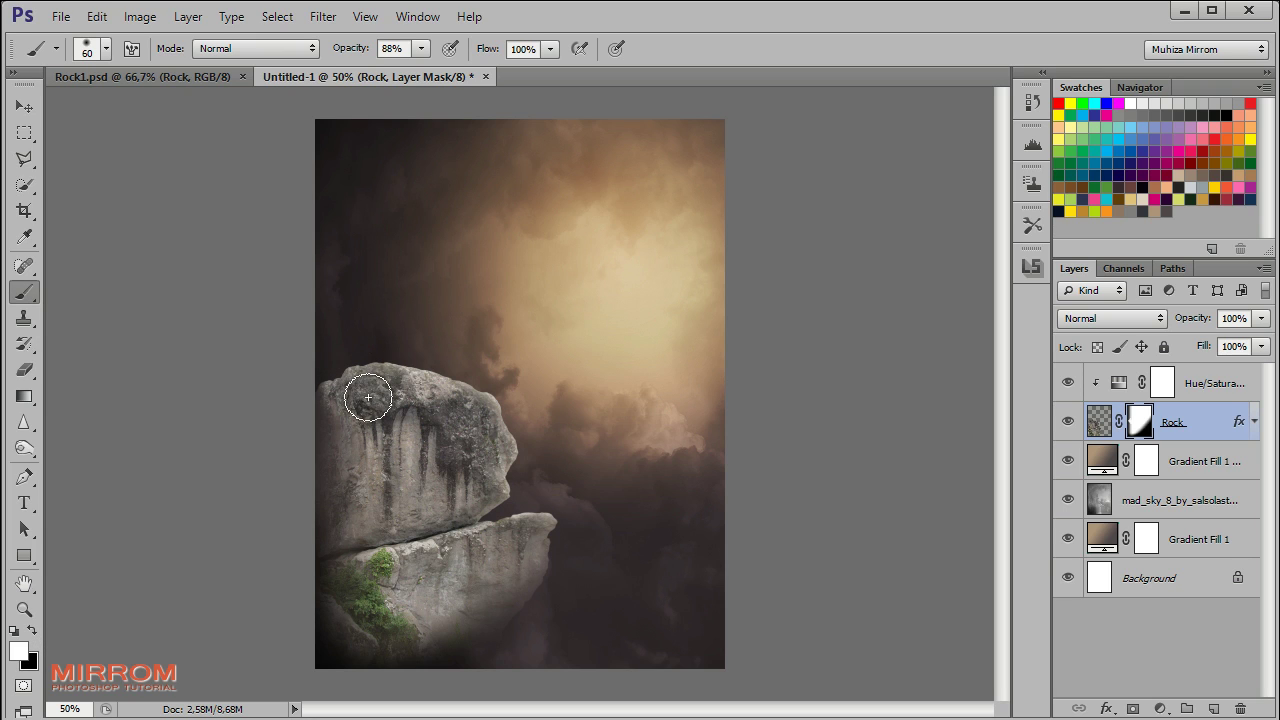
pyautogui.press(']')
pyautogui.press(']')
pyautogui.press(']')
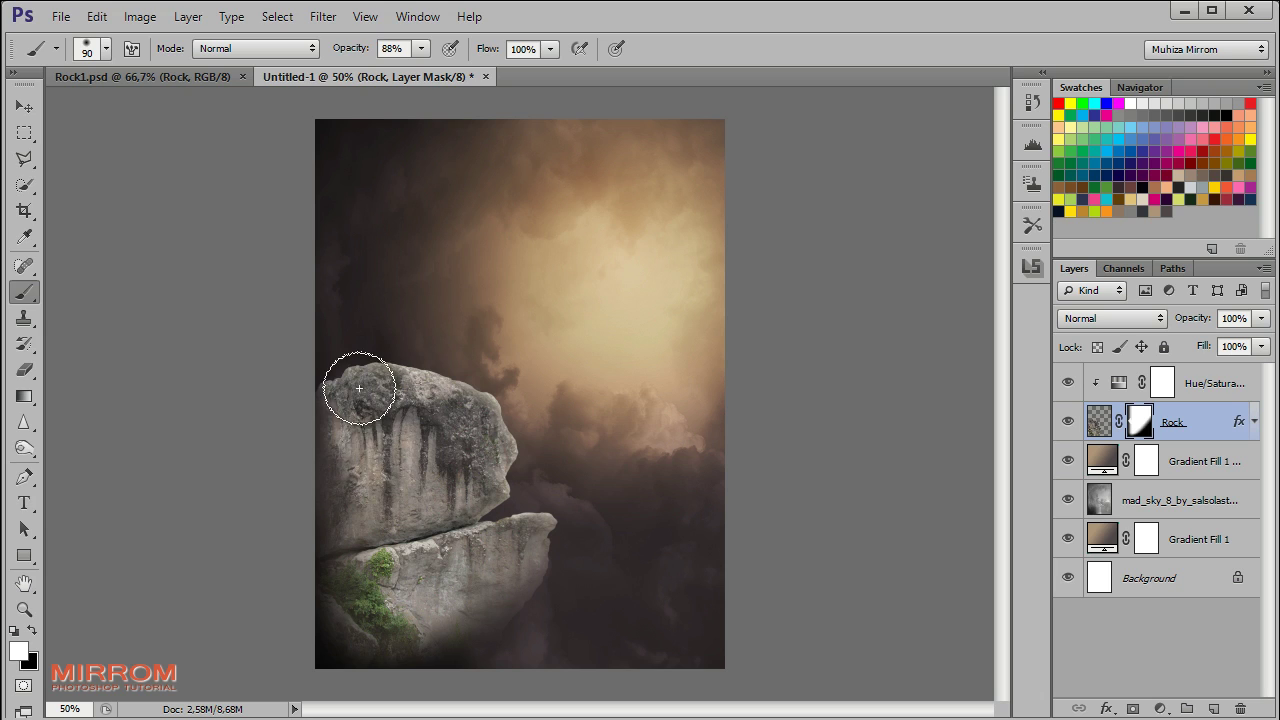
pyautogui.click(1099, 421)
# Move the rock slightly higher and scale it down to about 96%
pyautogui.press('v')
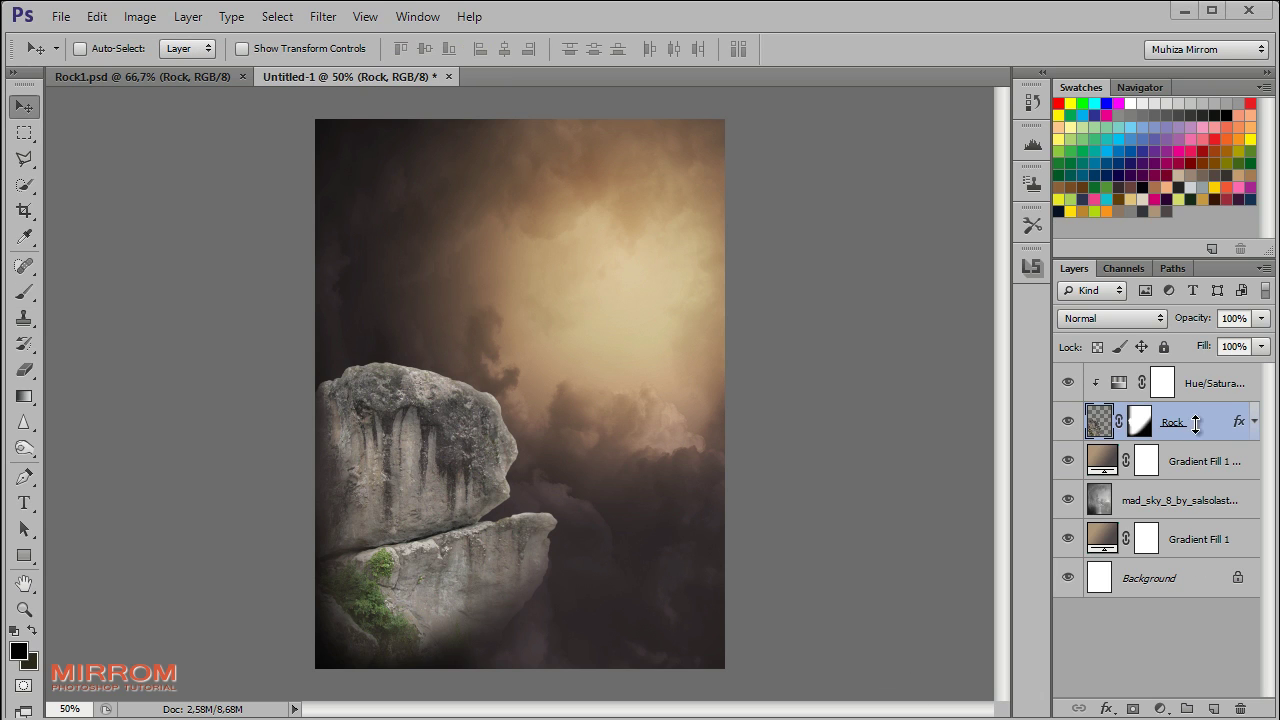
pyautogui.moveTo(437, 536); pyautogui.dragTo(432, 501)
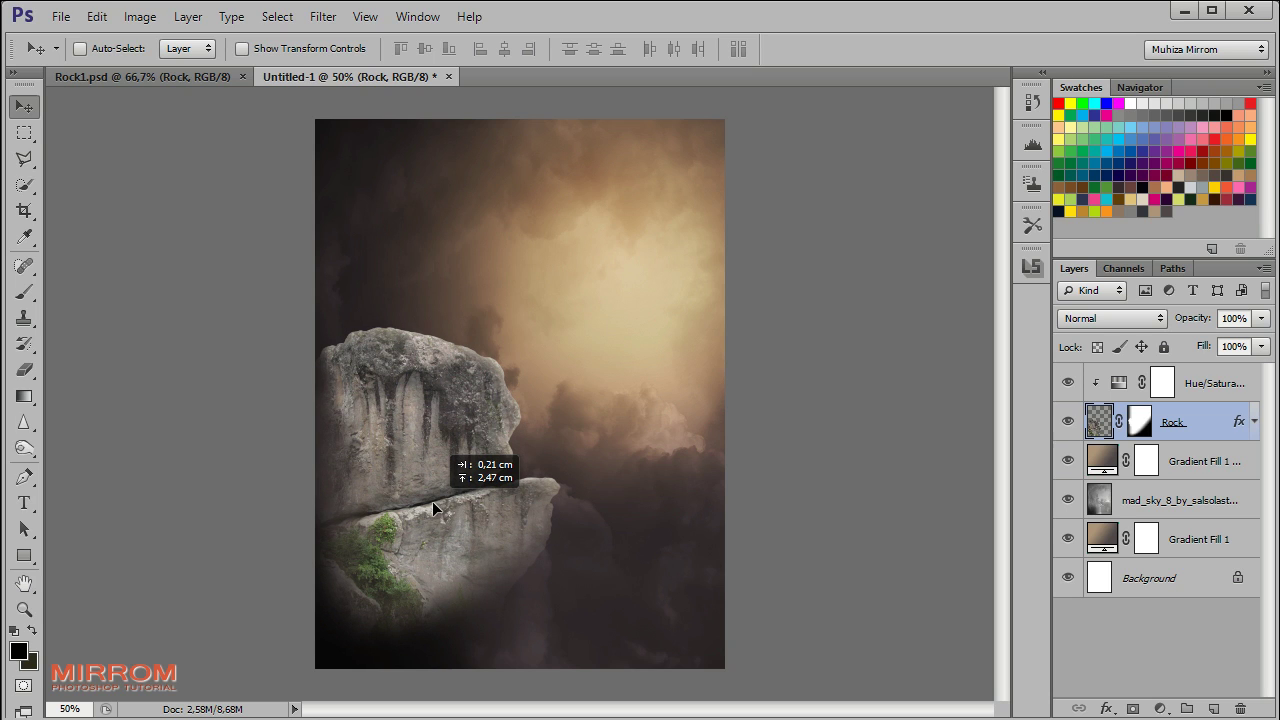
pyautogui.hotkey('ctrl', 't')
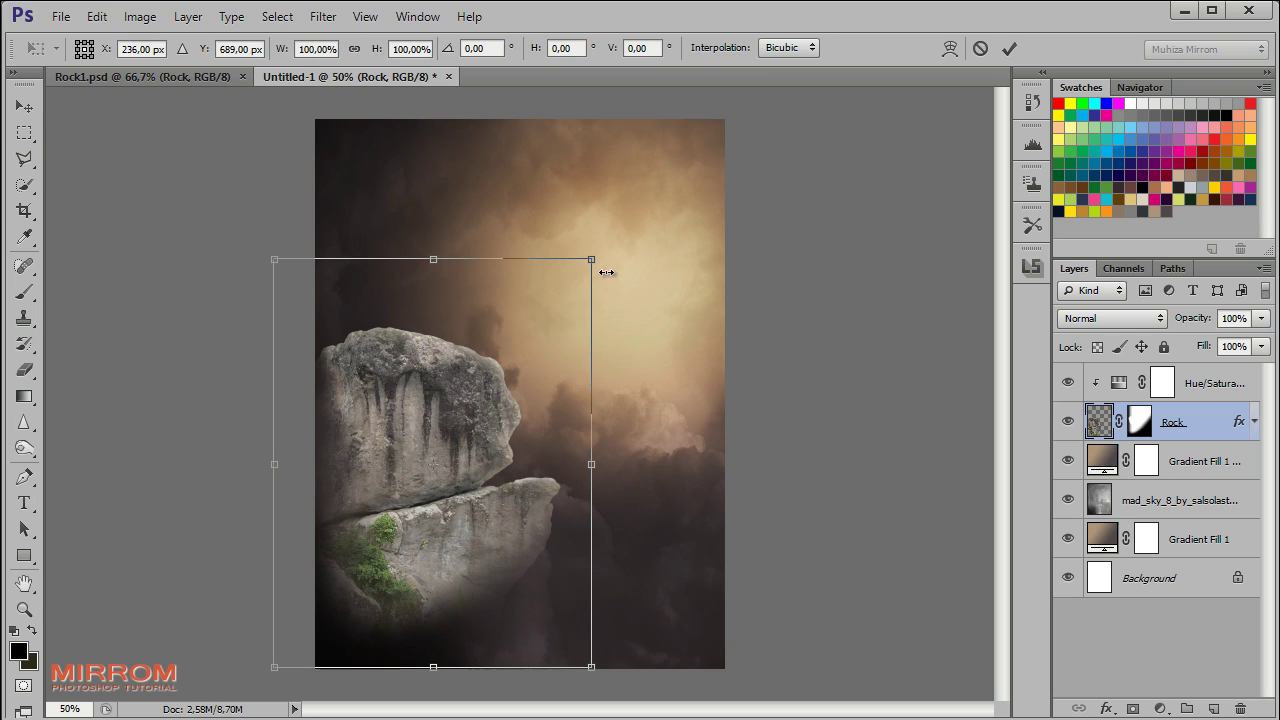
pyautogui.moveTo(608, 272)
pyautogui.mouseDown()
pyautogui.moveTo(590, 262)
pyautogui.moveTo(578, 275)
pyautogui.mouseUp()
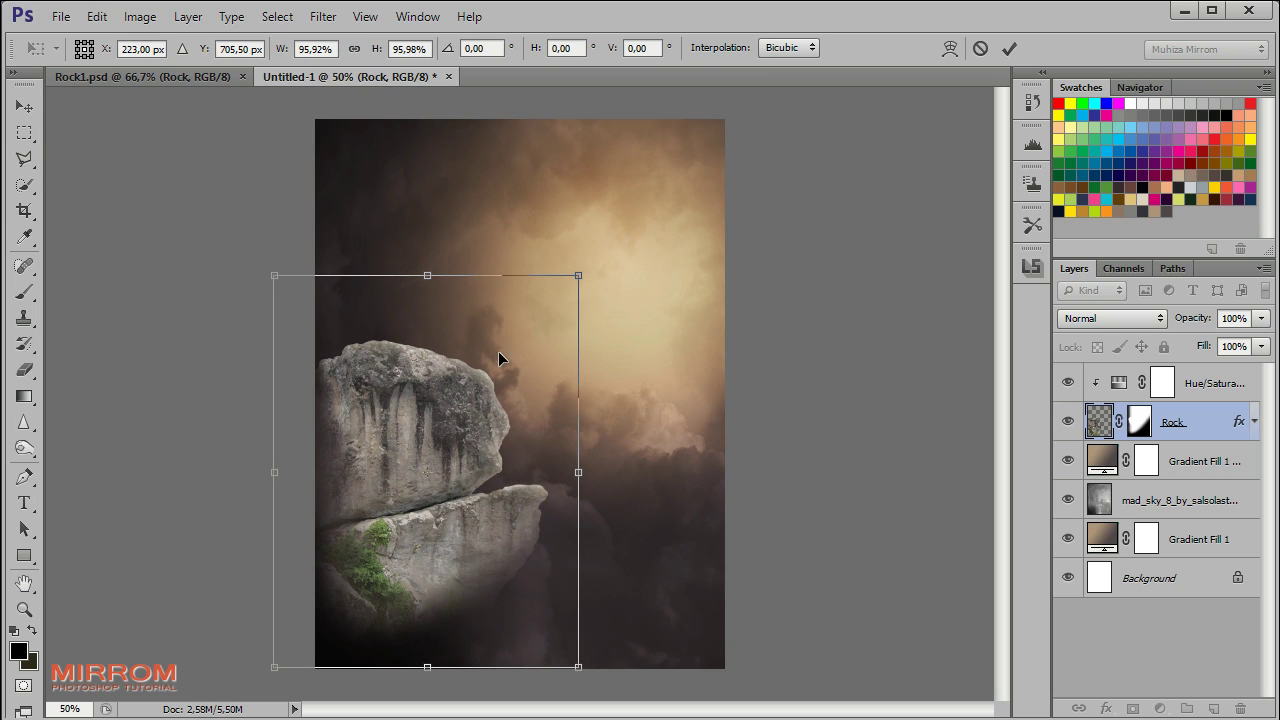
pyautogui.click(1004, 47)
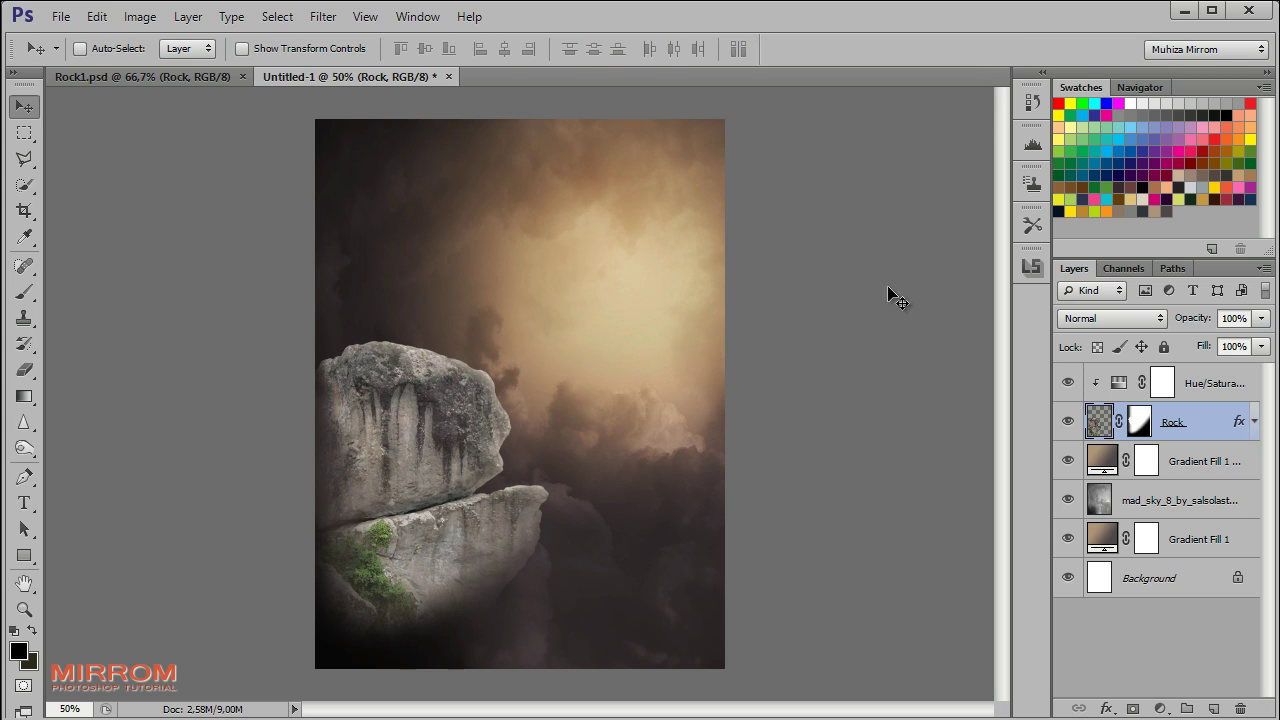
# Add a new Layer 1 clipped to the rock and load the rock's outline as a selection
pyautogui.click(1214, 390)
pyautogui.click(1212, 708)
pyautogui.rightClick(1211, 388)
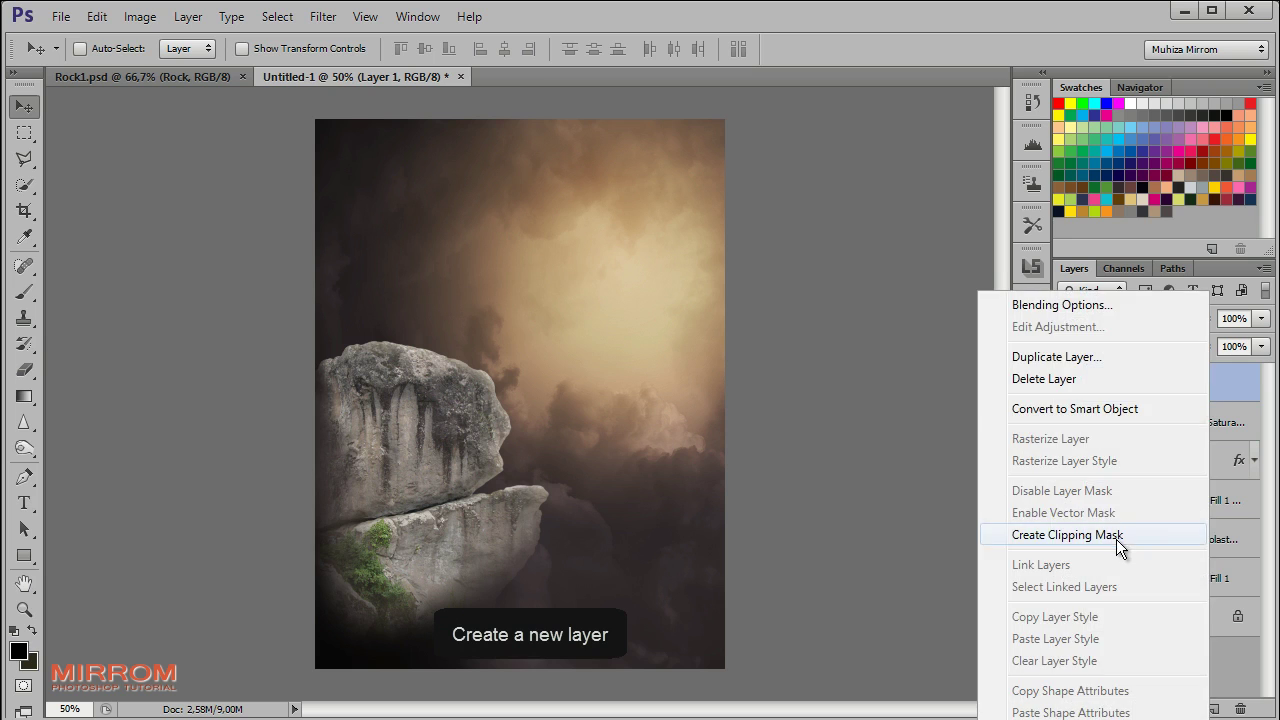
pyautogui.click(1115, 532)
pyautogui.keyDown('ctrl'); pyautogui.click(1097, 465); pyautogui.keyUp('ctrl')
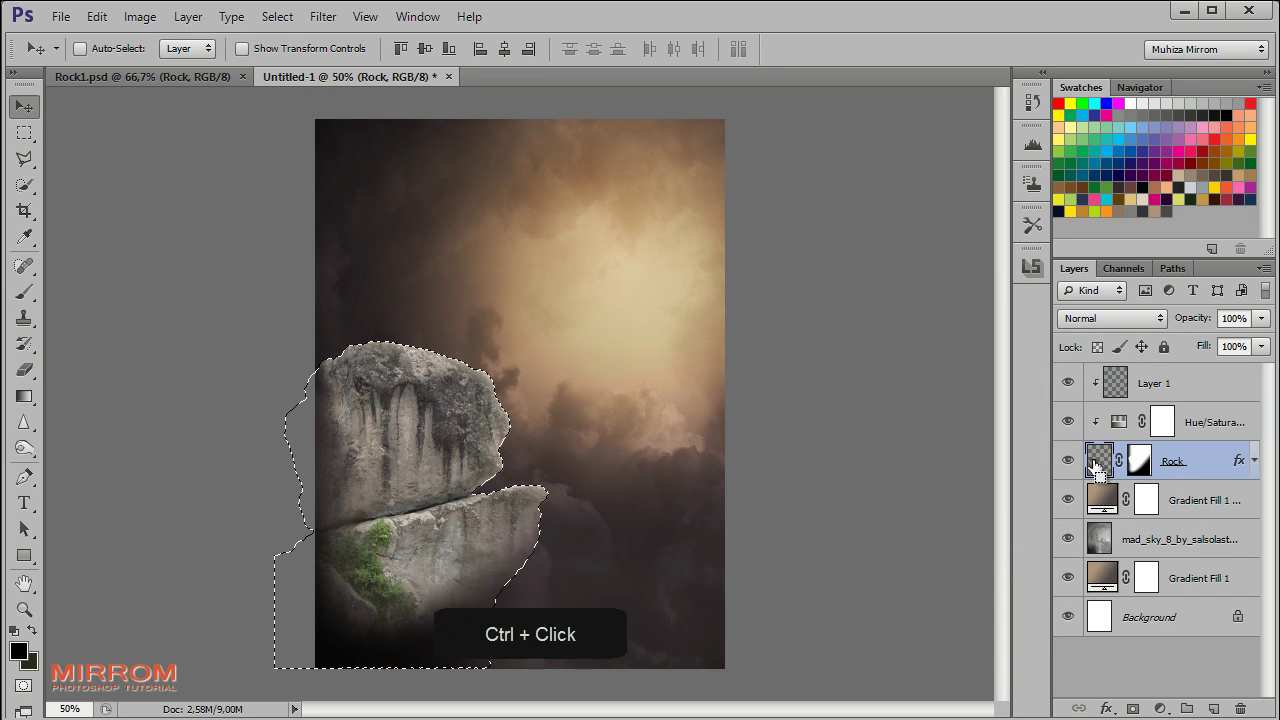
pyautogui.click(1138, 380)
# Set Layer 1 to Overlay and paint black shading over the rock's upper right
pyautogui.click(1105, 312)
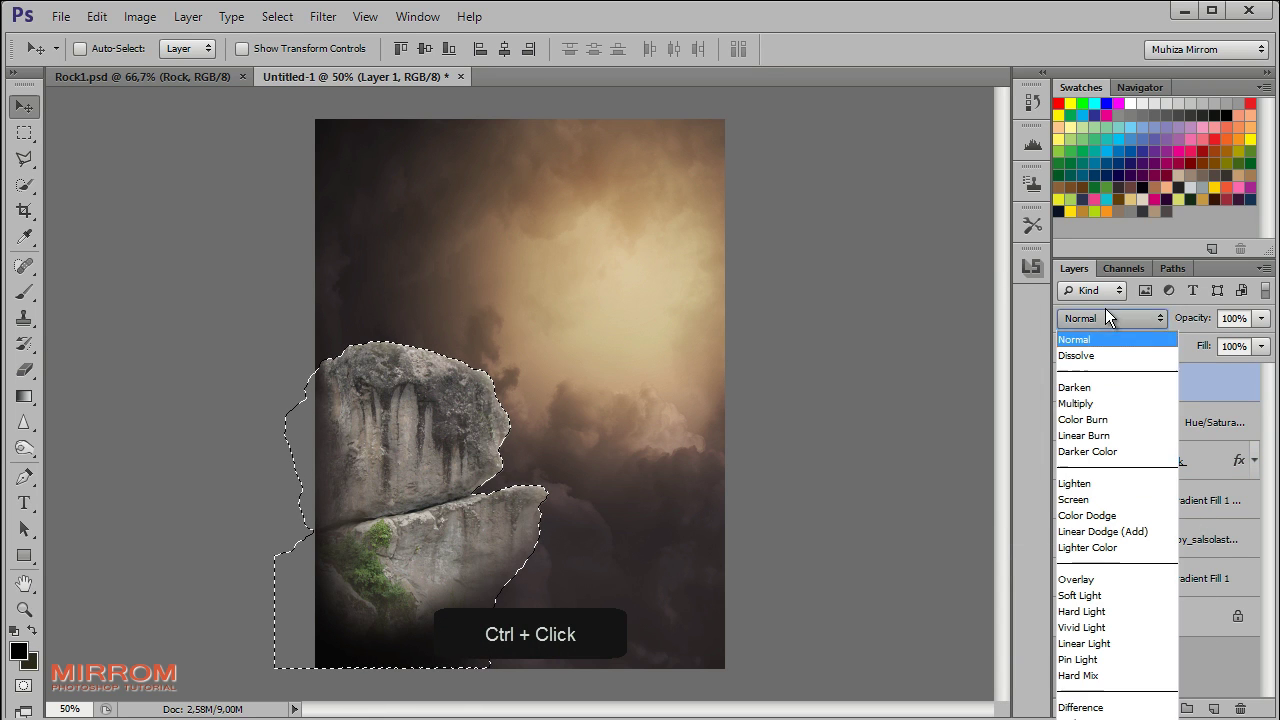
pyautogui.click(1078, 579)
pyautogui.click(25, 292)
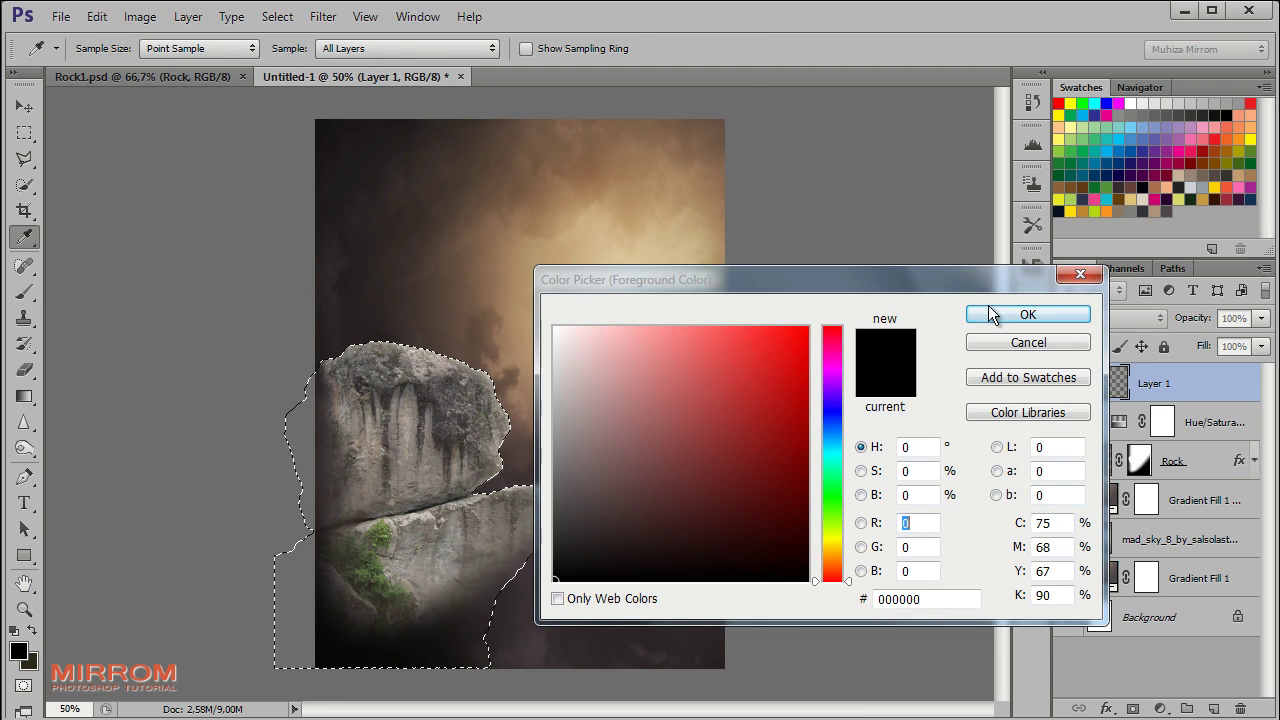
pyautogui.click(988, 305)
pyautogui.press('b')
pyautogui.click(357, 60)
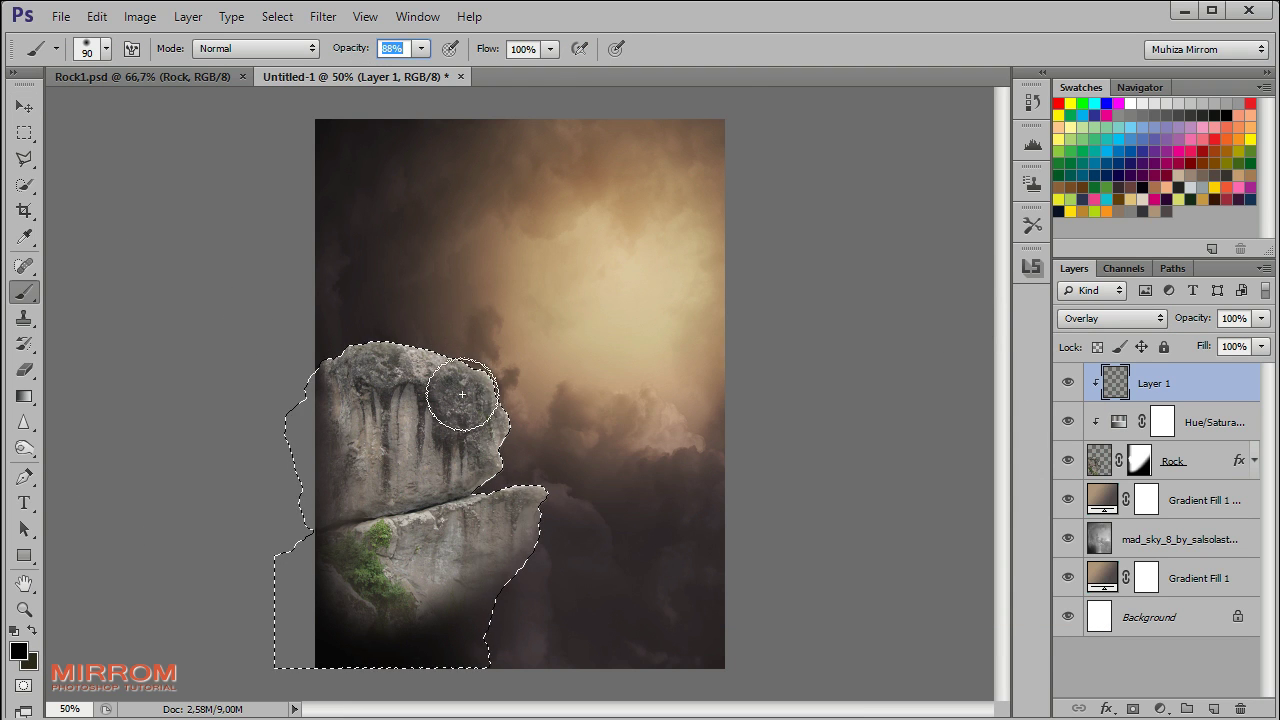
pyautogui.moveTo(482, 368)
pyautogui.mouseDown()
pyautogui.moveTo(454, 380)
pyautogui.moveTo(420, 366)
pyautogui.moveTo(371, 371)
pyautogui.moveTo(578, 525)
pyautogui.mouseUp()
# Switch Layer 1 to Soft Light, repaint the shading with a 50 px brush, and deselect
pyautogui.hotkey('ctrl', 'z')
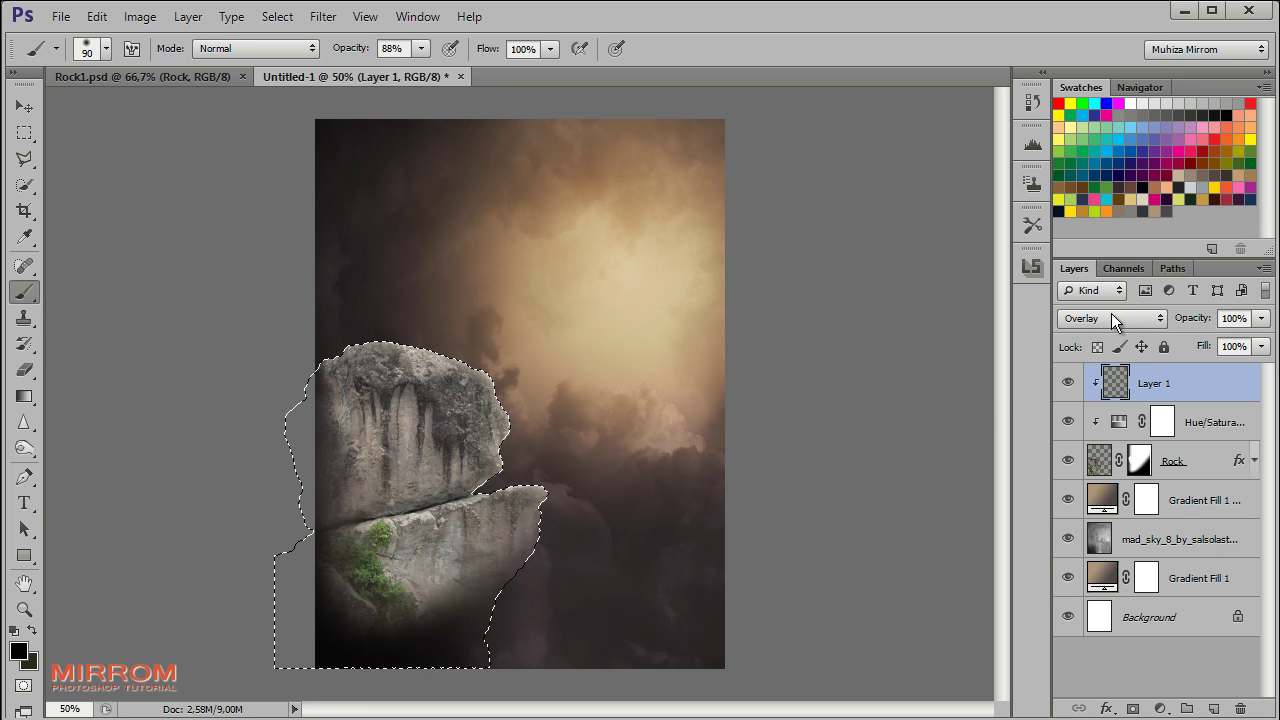
pyautogui.click(1111, 318)
pyautogui.click(1098, 596)
pyautogui.press('[')
pyautogui.press('[')
pyautogui.press('[')
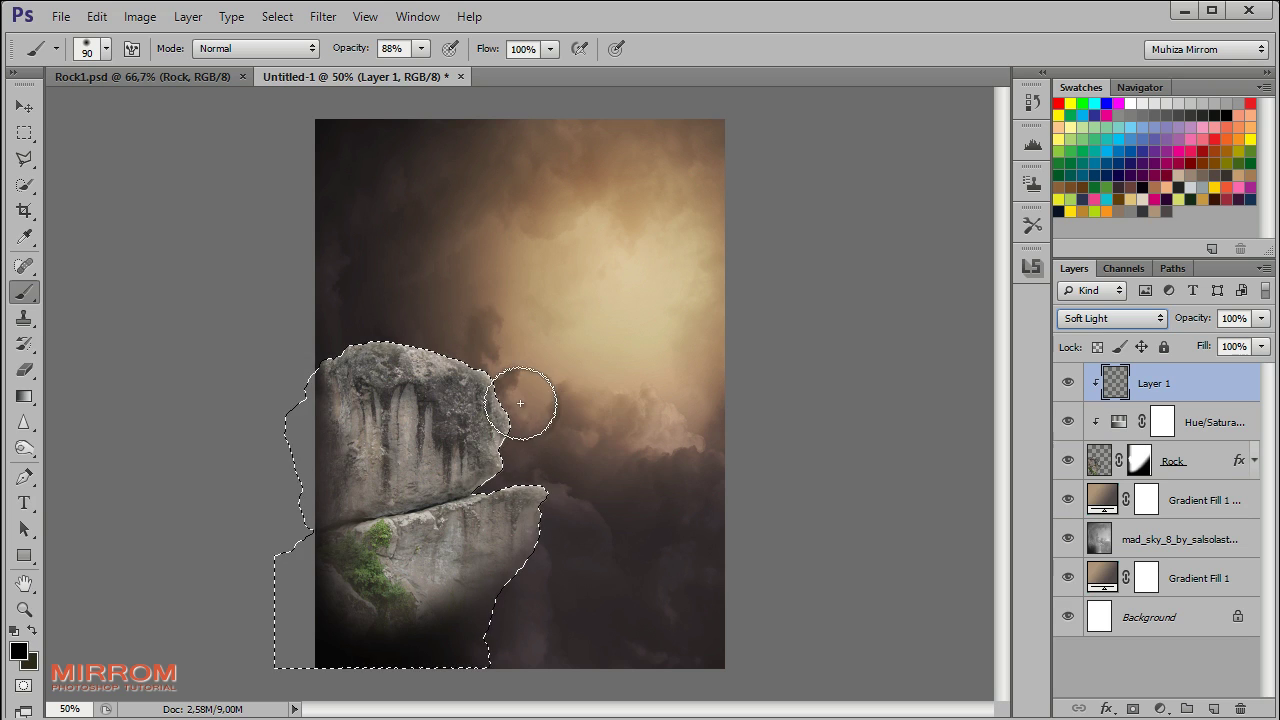
pyautogui.moveTo(514, 400)
pyautogui.mouseDown()
pyautogui.moveTo(391, 363)
pyautogui.moveTo(440, 608)
pyautogui.mouseUp()
pyautogui.press('v')
pyautogui.hotkey('ctrl', 'd')
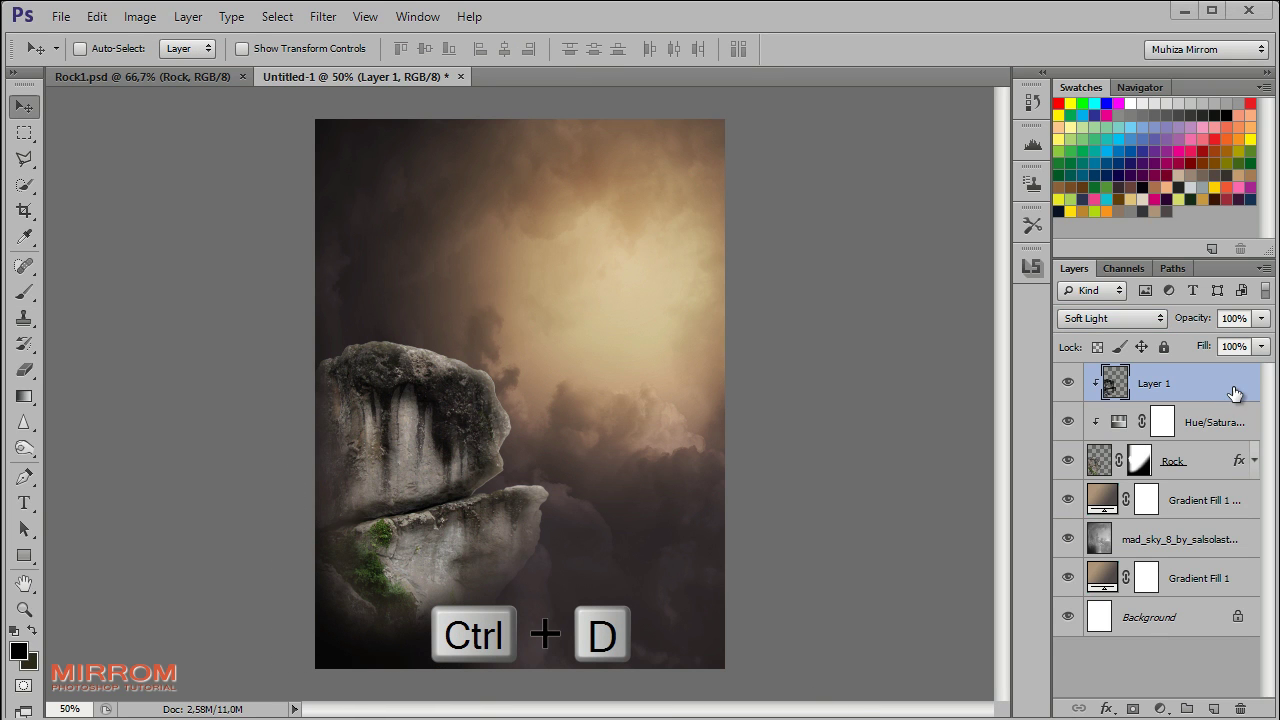
# Add a Color Balance layer clipped to the rock, with midtones Red +22 and Green +4
pyautogui.click(1159, 708)
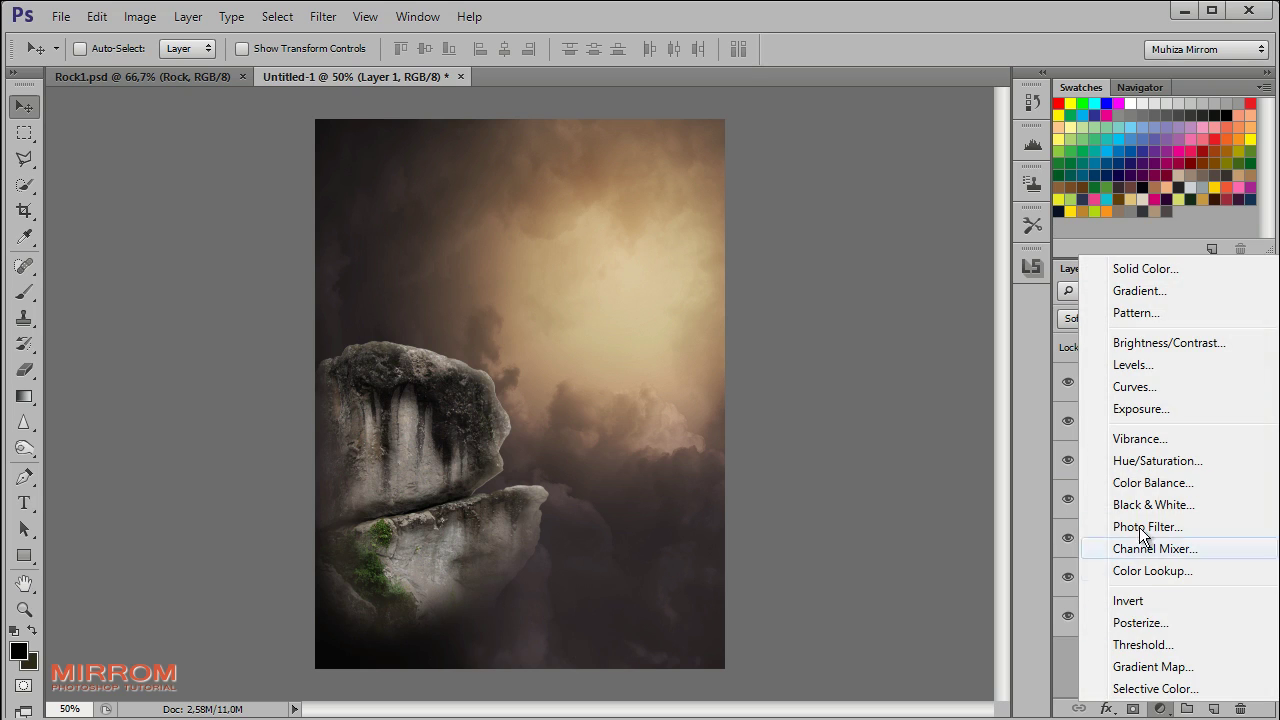
pyautogui.click(1187, 483)
pyautogui.click(887, 590)
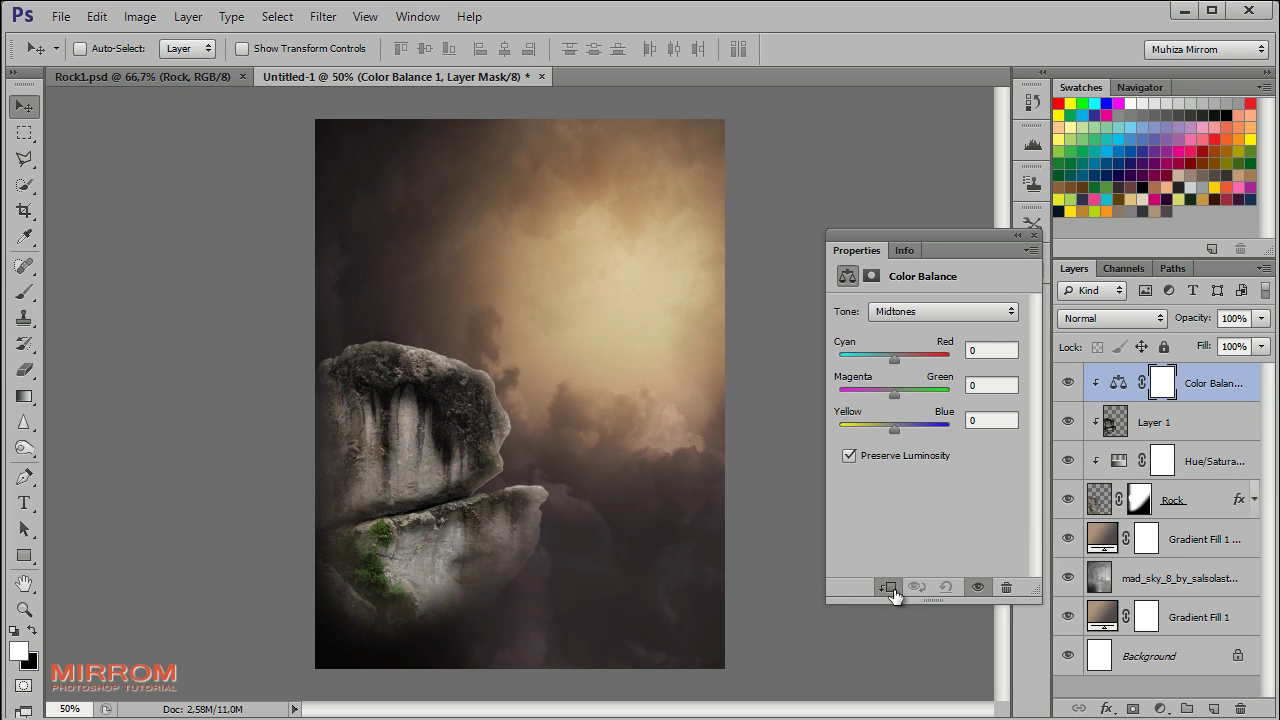
pyautogui.moveTo(896, 359); pyautogui.dragTo(904, 365)
pyautogui.moveTo(893, 400); pyautogui.dragTo(898, 402)
# Set the Color Balance shadows to Red +4, Green +2, Blue -2, then add a Levels layer
pyautogui.click(964, 308)
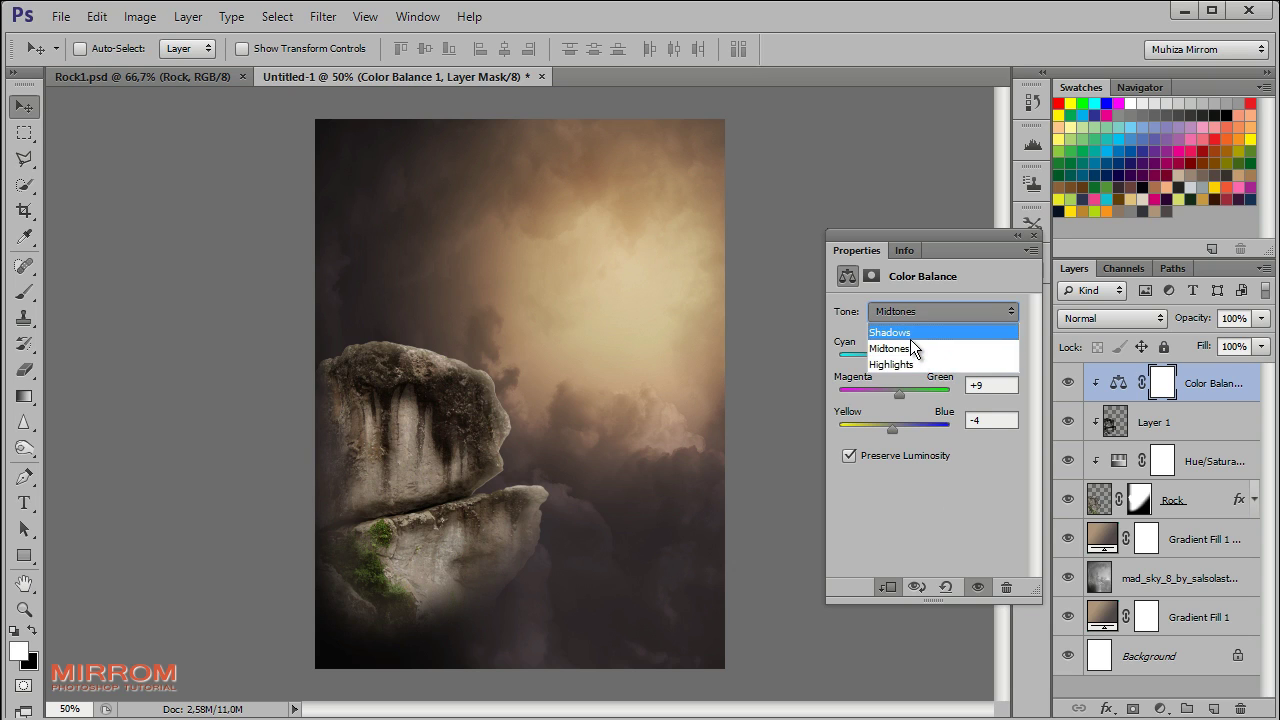
pyautogui.click(911, 336)
pyautogui.moveTo(896, 357); pyautogui.dragTo(898, 356)
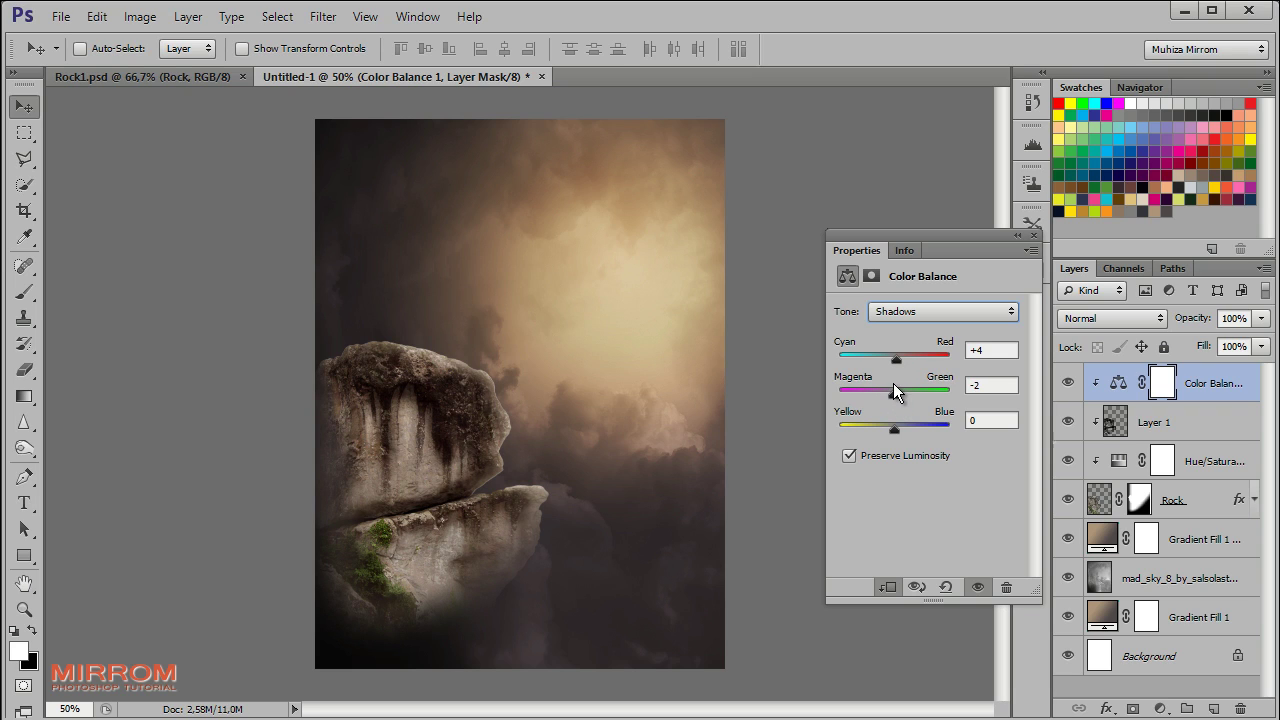
pyautogui.click(966, 385)
pyautogui.press('Down')
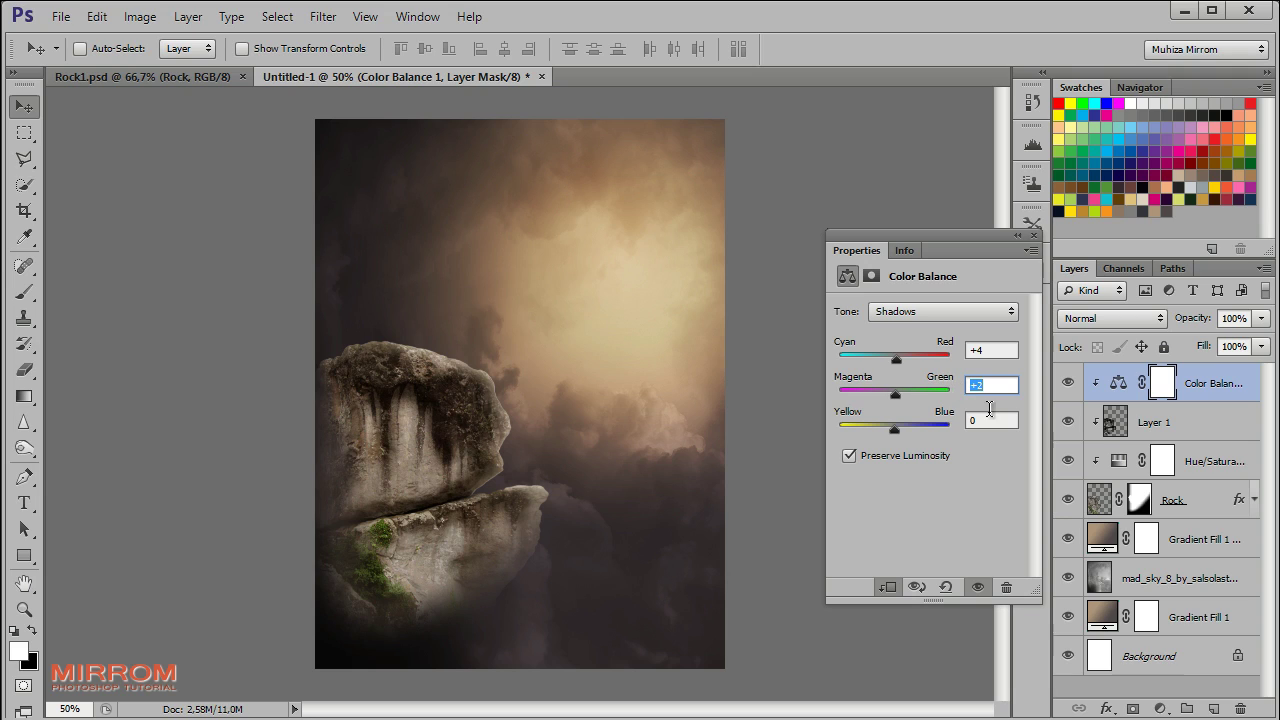
pyautogui.click(994, 417)
pyautogui.press('Down')
pyautogui.press('Down')
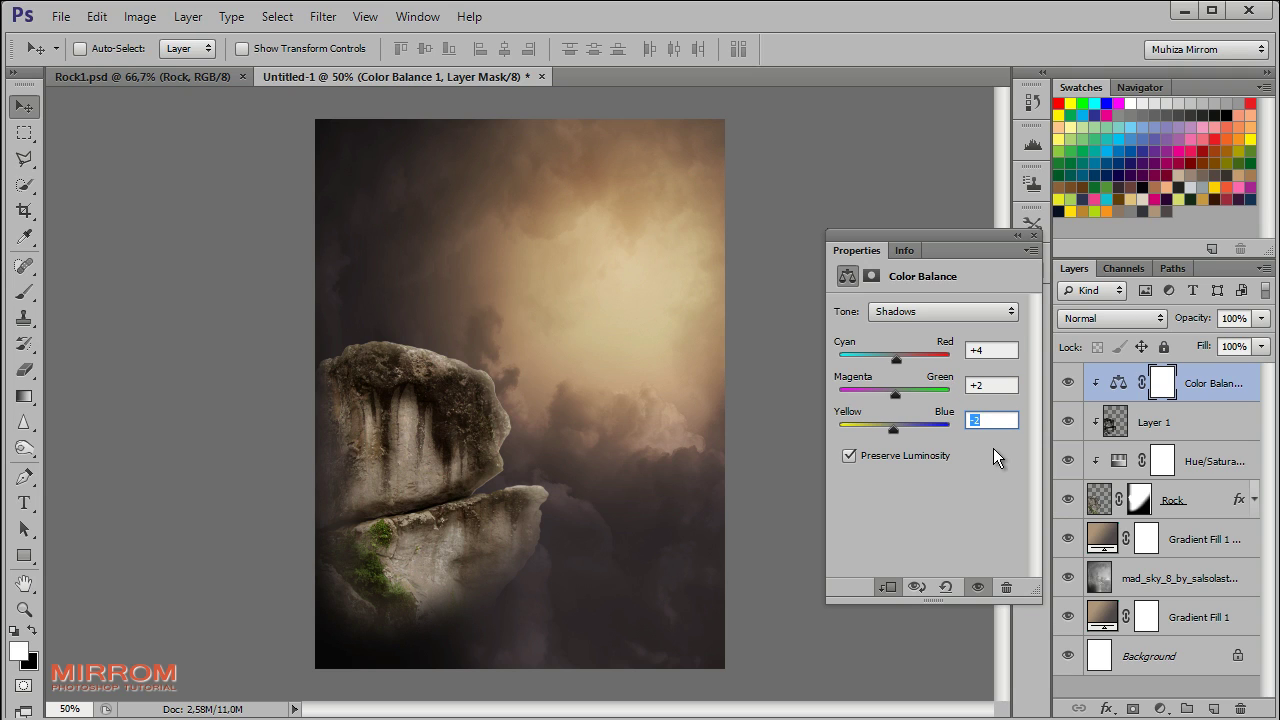
pyautogui.click(1035, 235)
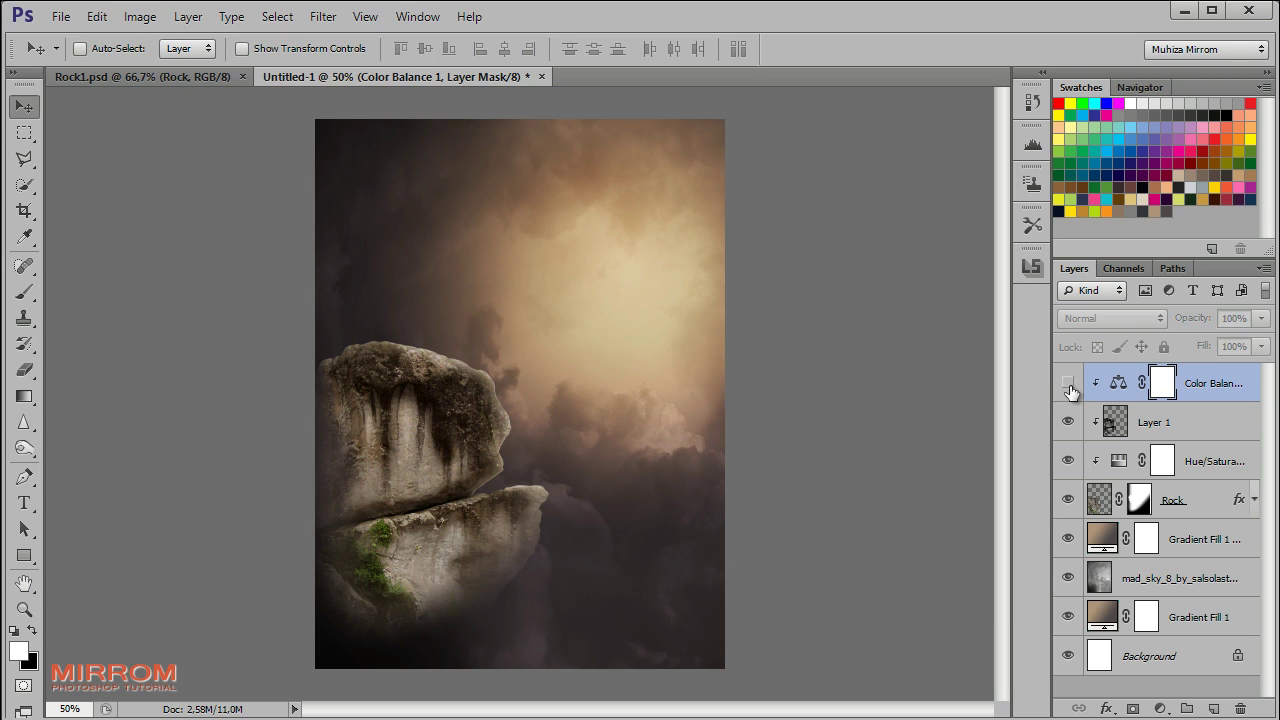
pyautogui.click(1160, 708)
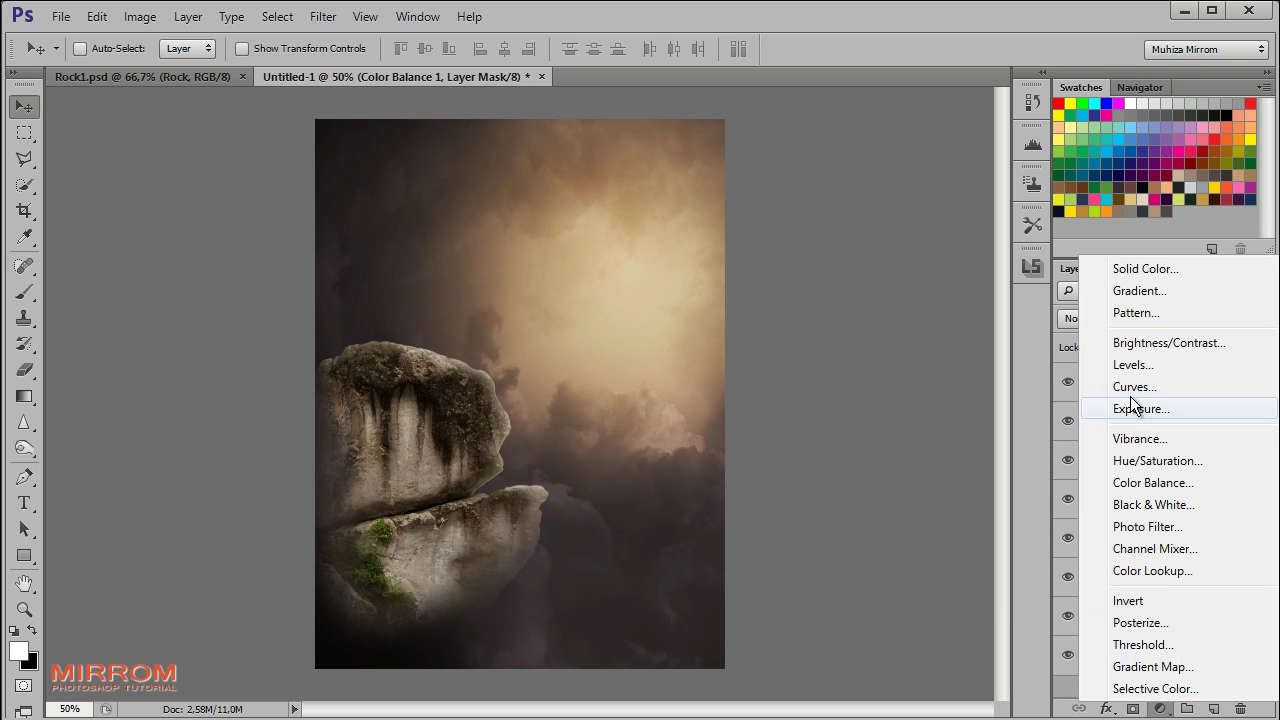
pyautogui.click(1110, 364)
# Clip Levels to the rock and set black input 45 and midtone gamma 1.24
pyautogui.click(887, 587)
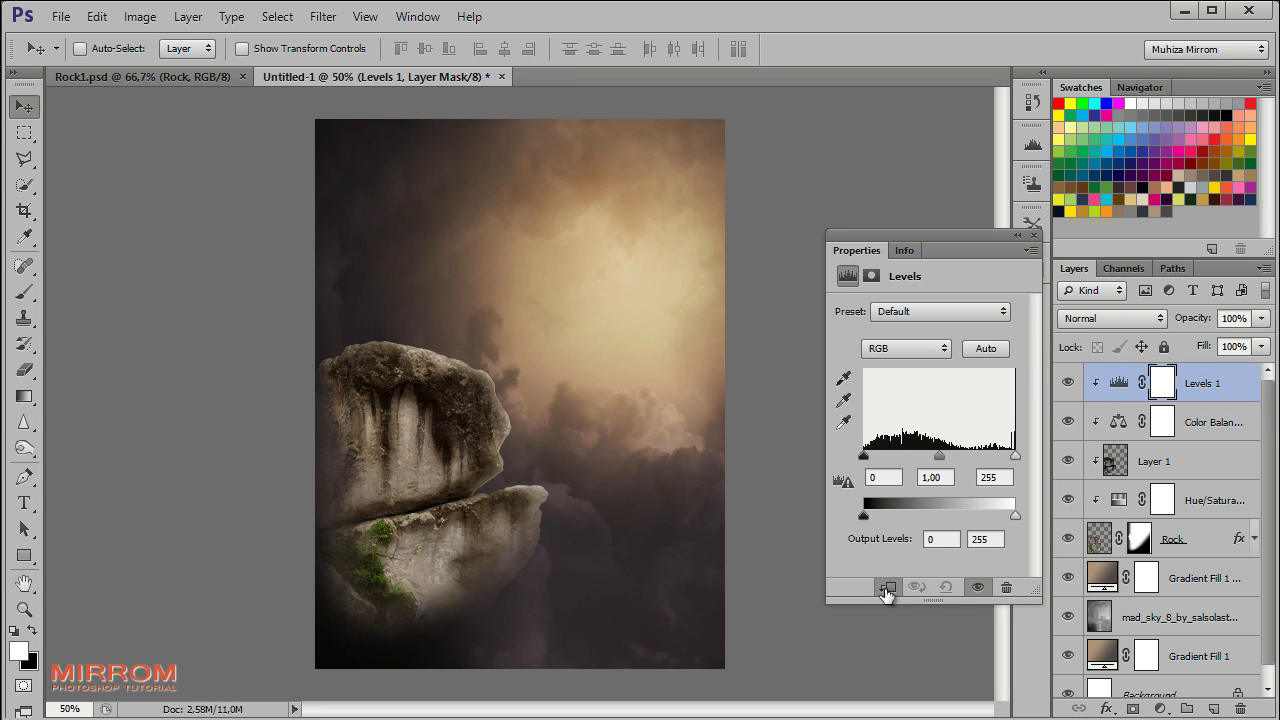
pyautogui.moveTo(863, 455); pyautogui.dragTo(890, 456)
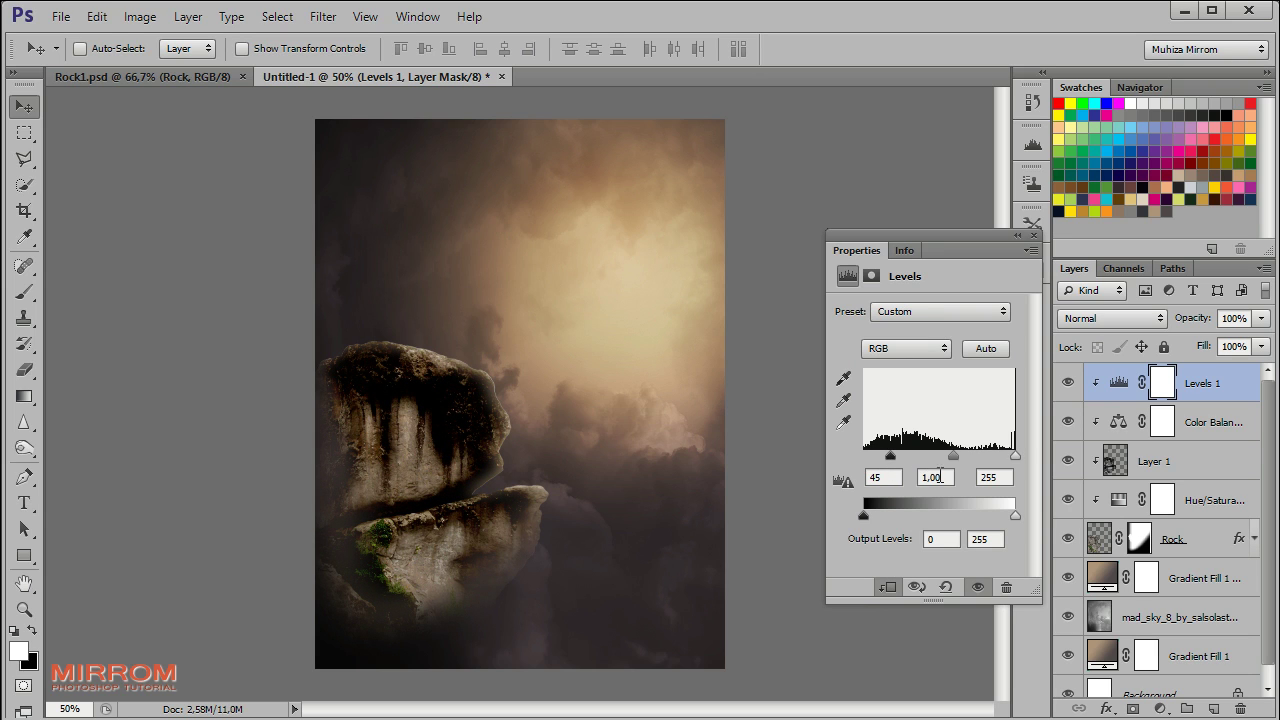
pyautogui.moveTo(953, 456); pyautogui.dragTo(940, 456)
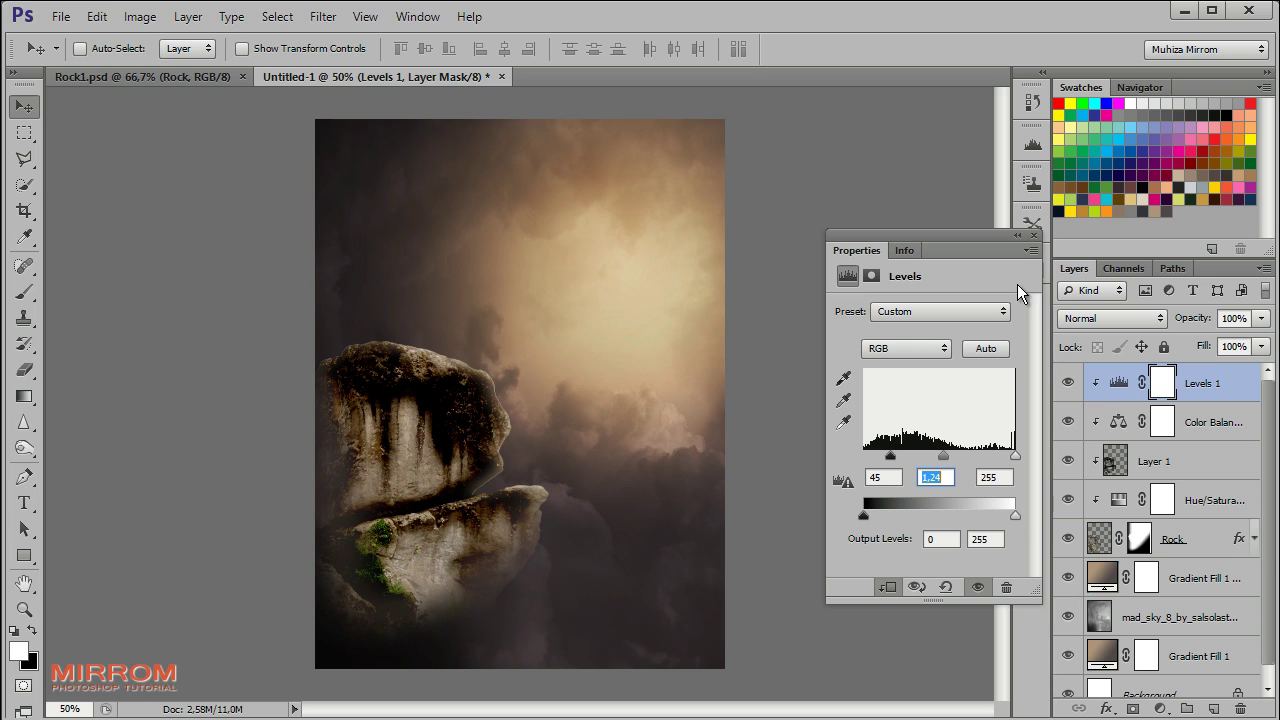
pyautogui.click(1033, 237)
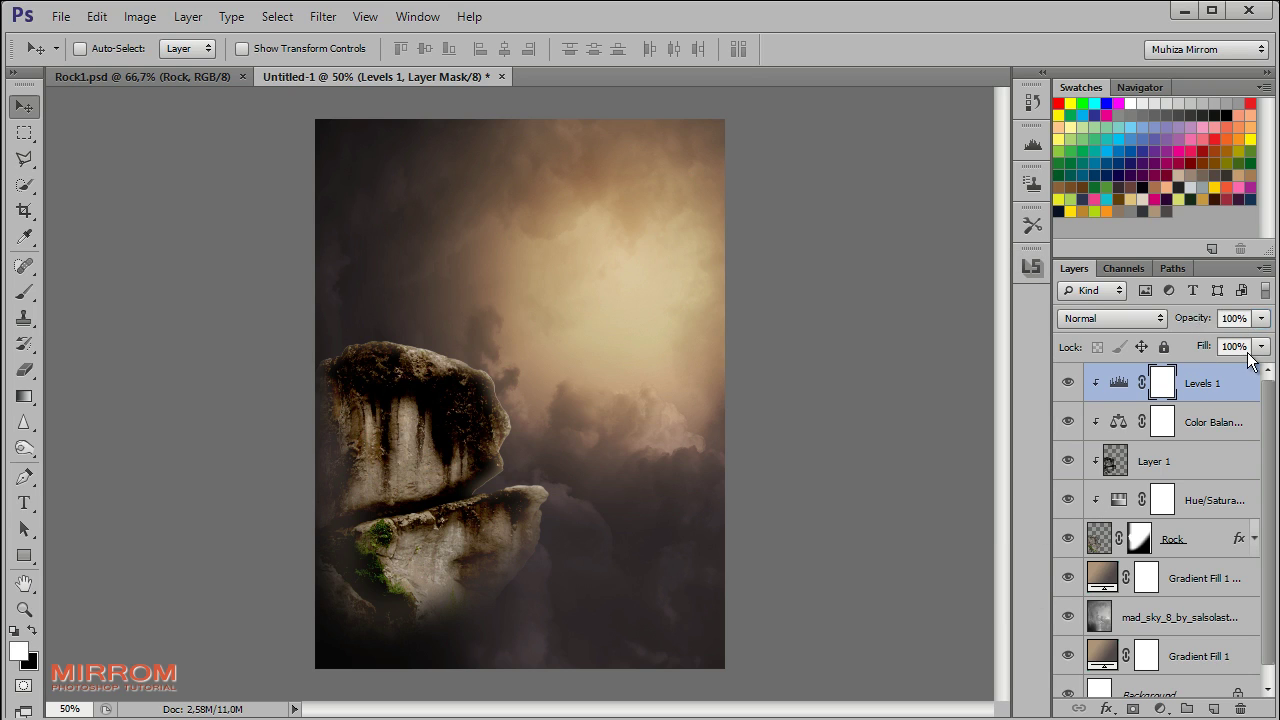
# Lower the soft-light shading Layer 1's opacity to 61%
pyautogui.click(1204, 426)
pyautogui.click(1182, 463)
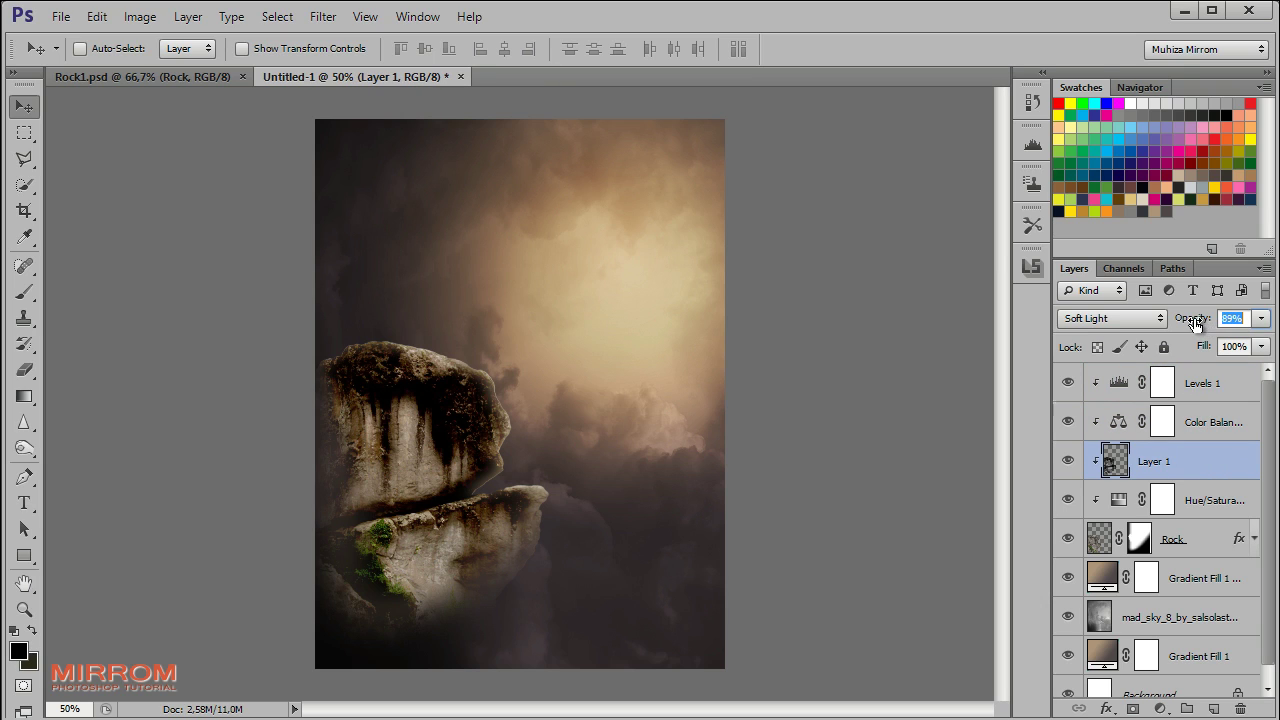
pyautogui.moveTo(1196, 320)
pyautogui.mouseDown()
pyautogui.moveTo(1185, 322)
pyautogui.moveTo(1198, 330)
pyautogui.mouseUp()
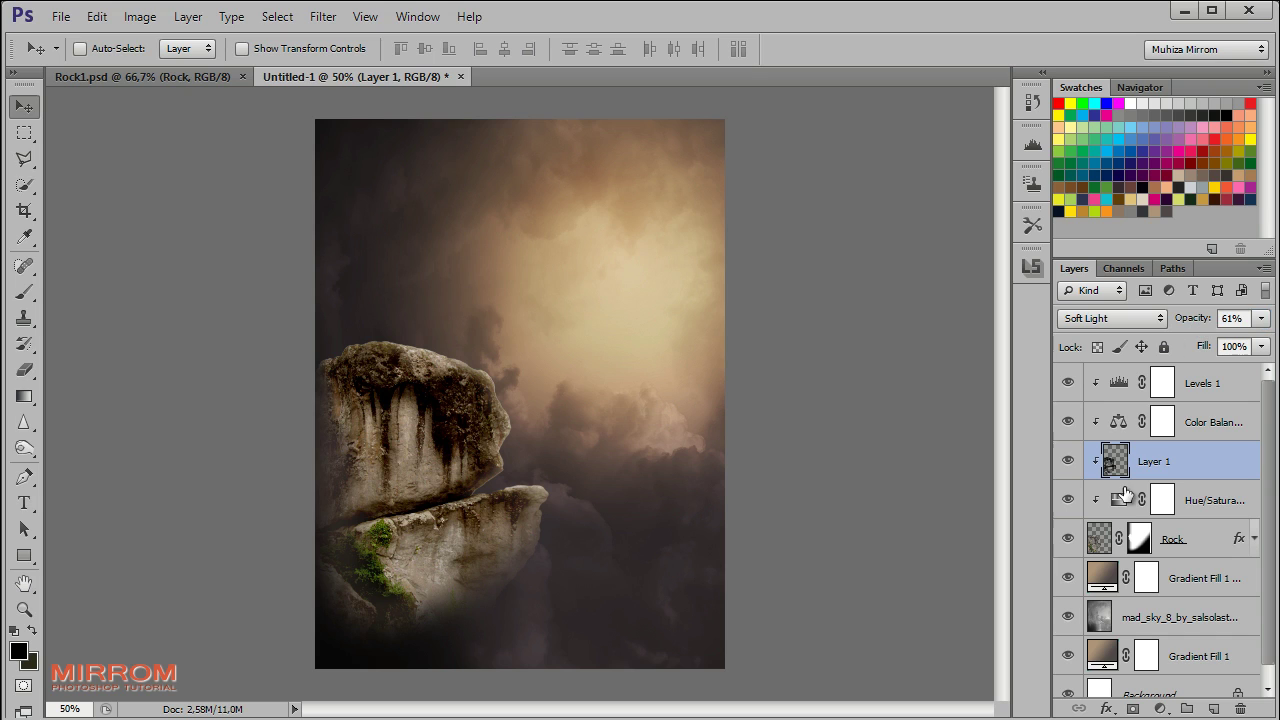
# Add an unclipped Color Balance above Levels 1 with midtones Red +18, Green +31, Blue -9
pyautogui.click(1220, 386)
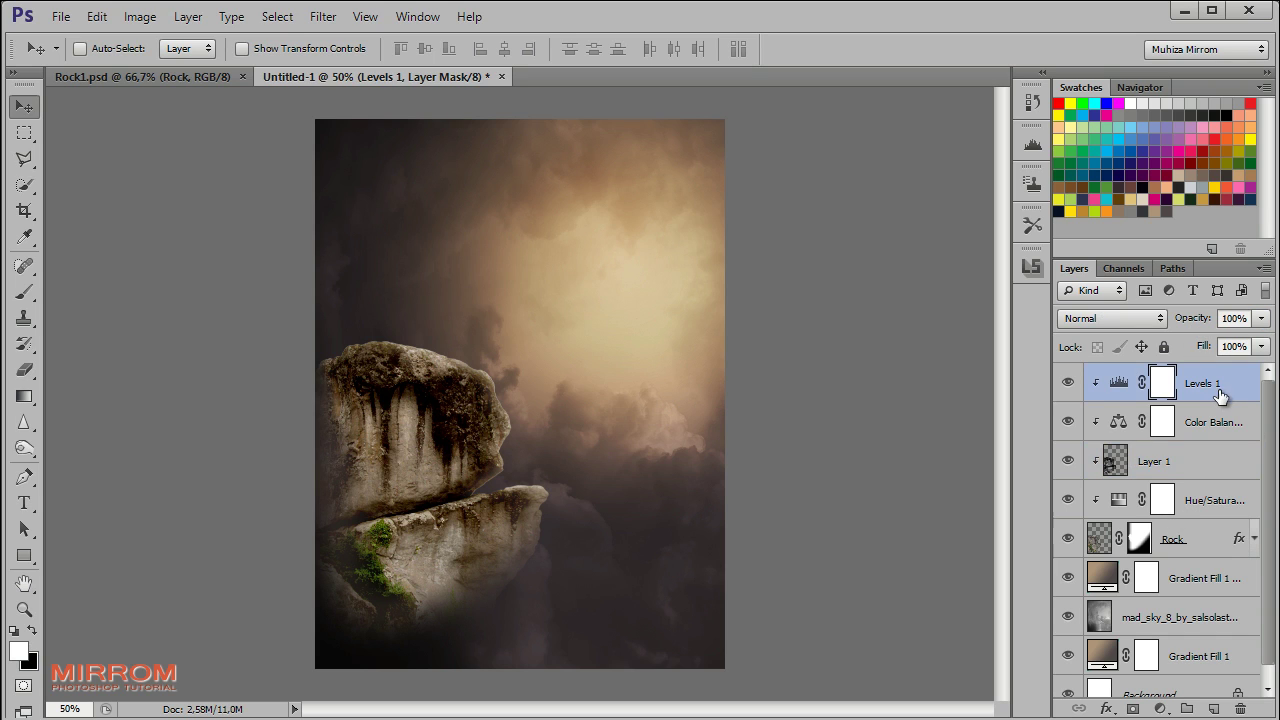
pyautogui.click(1160, 708)
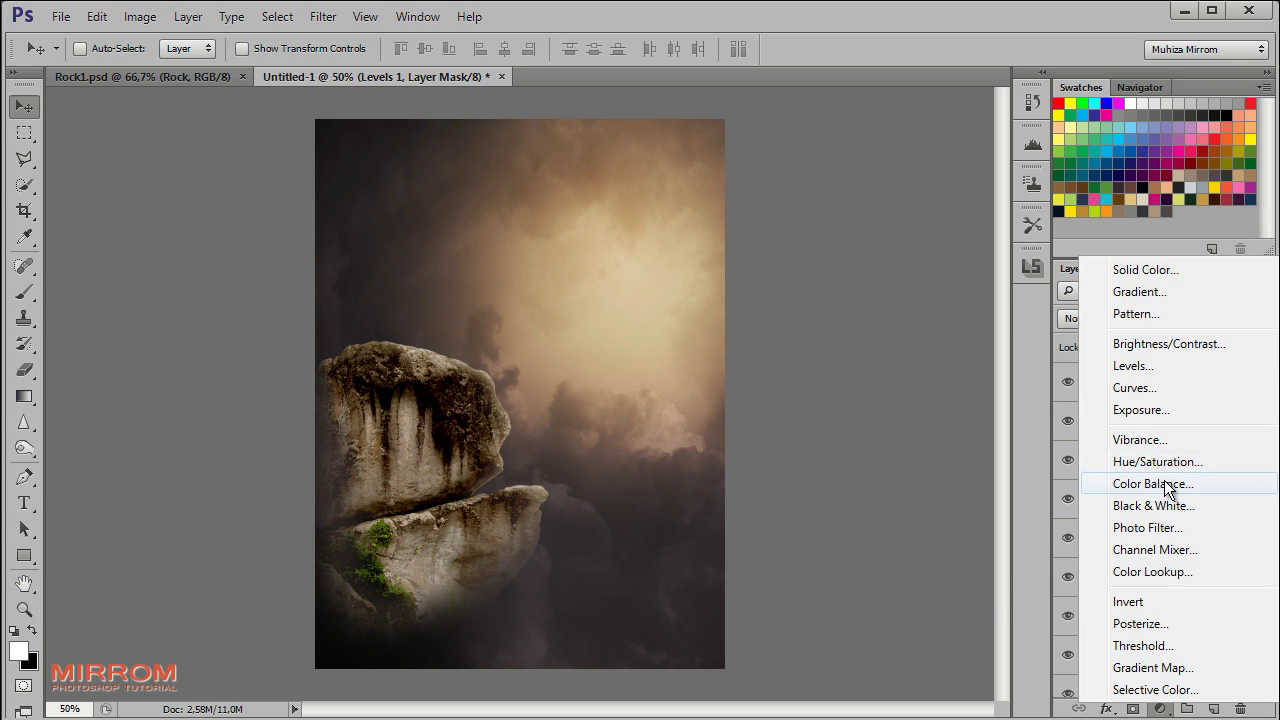
pyautogui.click(1160, 486)
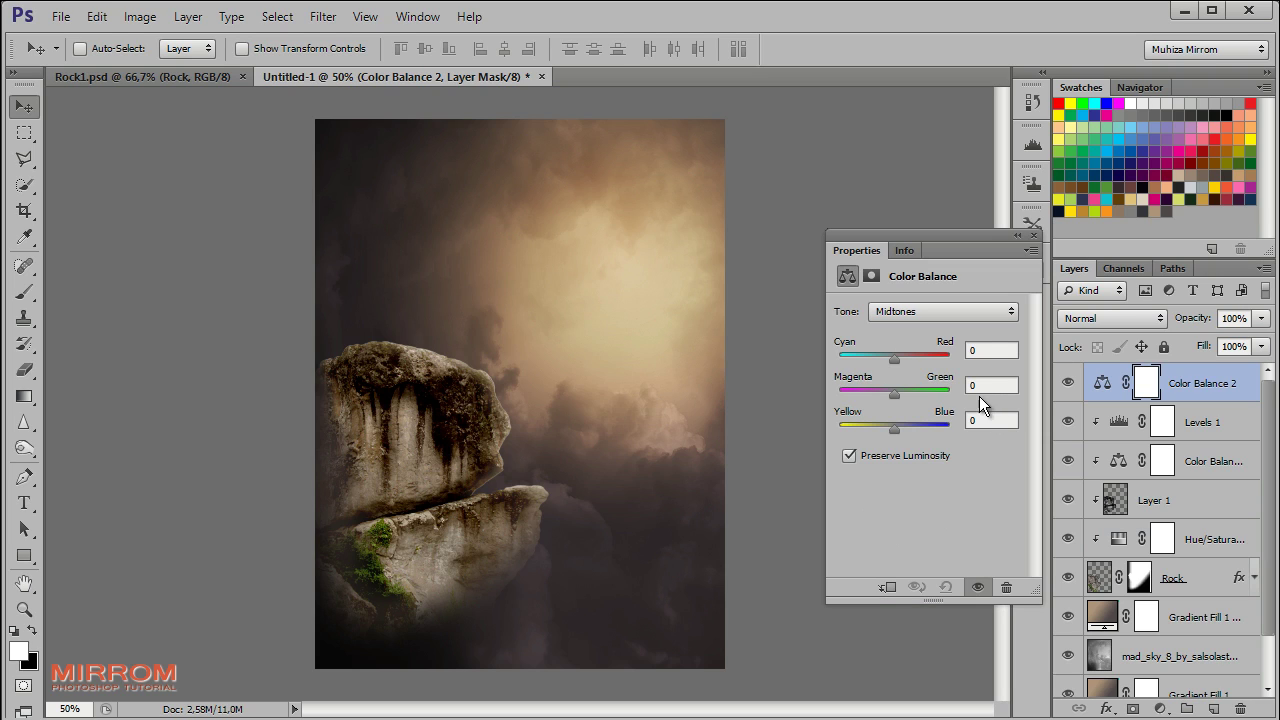
pyautogui.moveTo(896, 360); pyautogui.dragTo(900, 360)
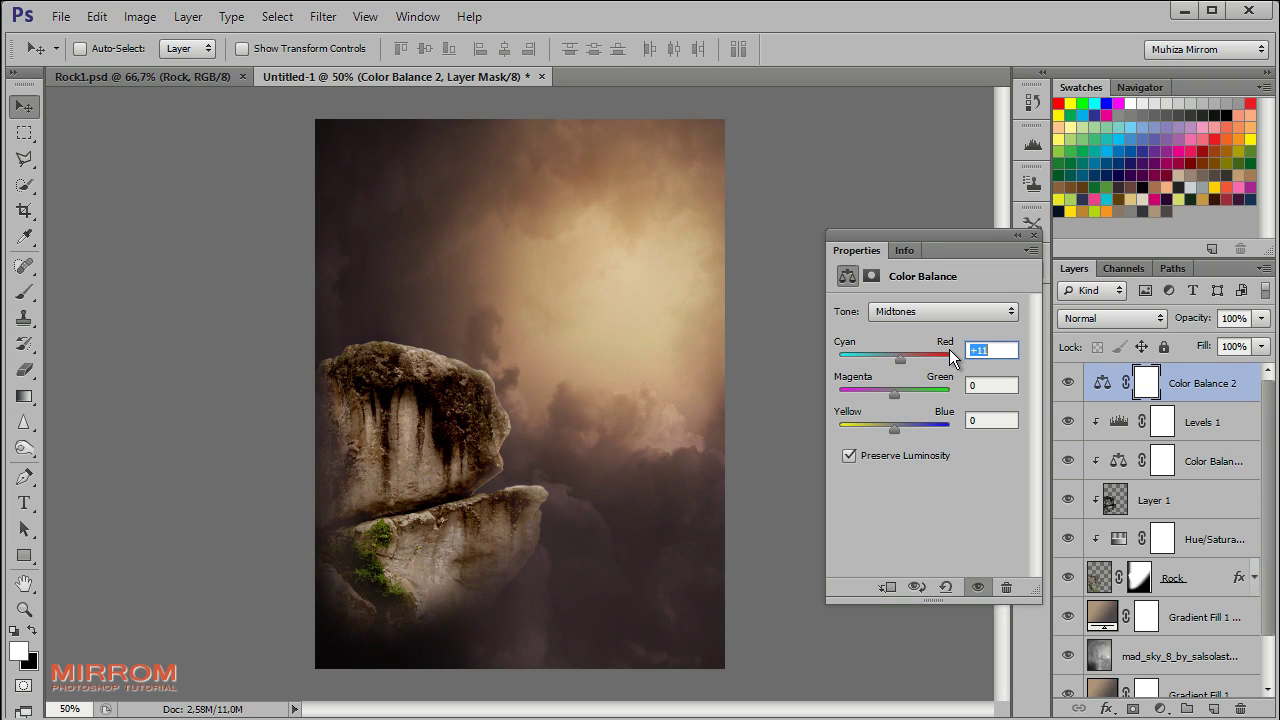
pyautogui.write('18')
pyautogui.click(994, 388)
pyautogui.write('+31')
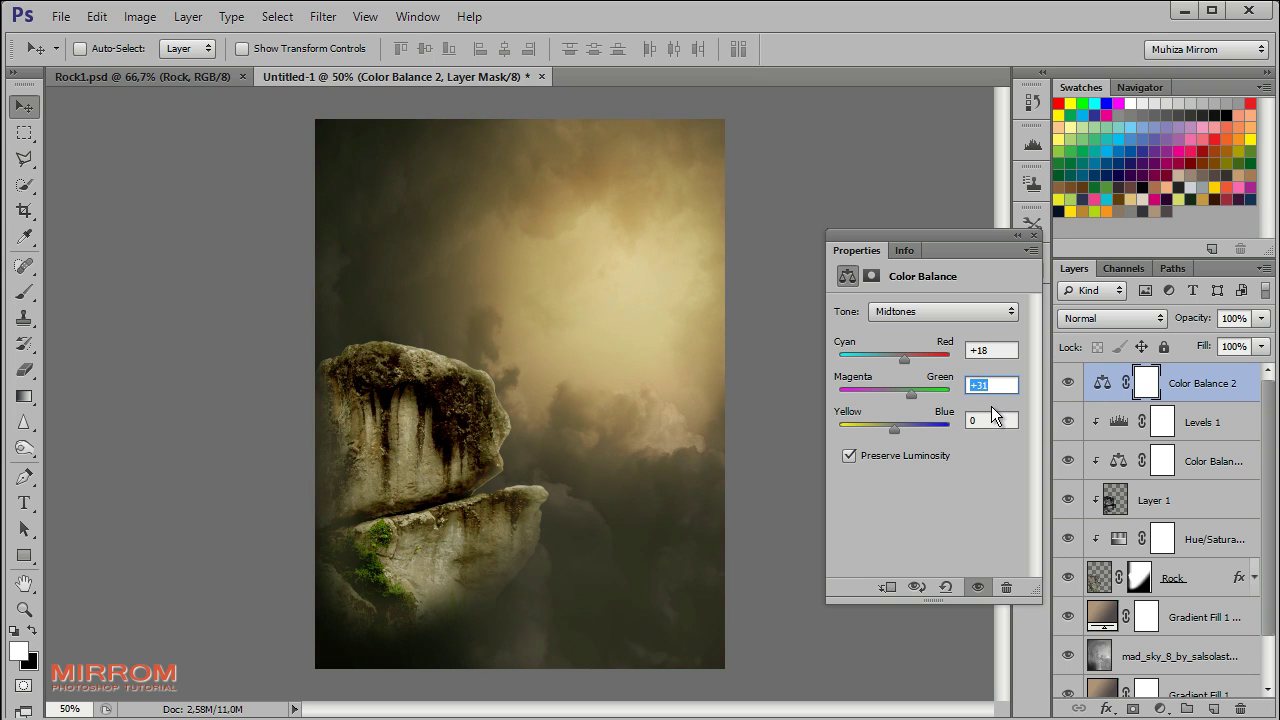
pyautogui.press('Tab')
pyautogui.write('-2')
pyautogui.press('Down')
pyautogui.press('Down')
pyautogui.press('Down')
pyautogui.press('Up')
pyautogui.press('Up')
pyautogui.click(1036, 235)
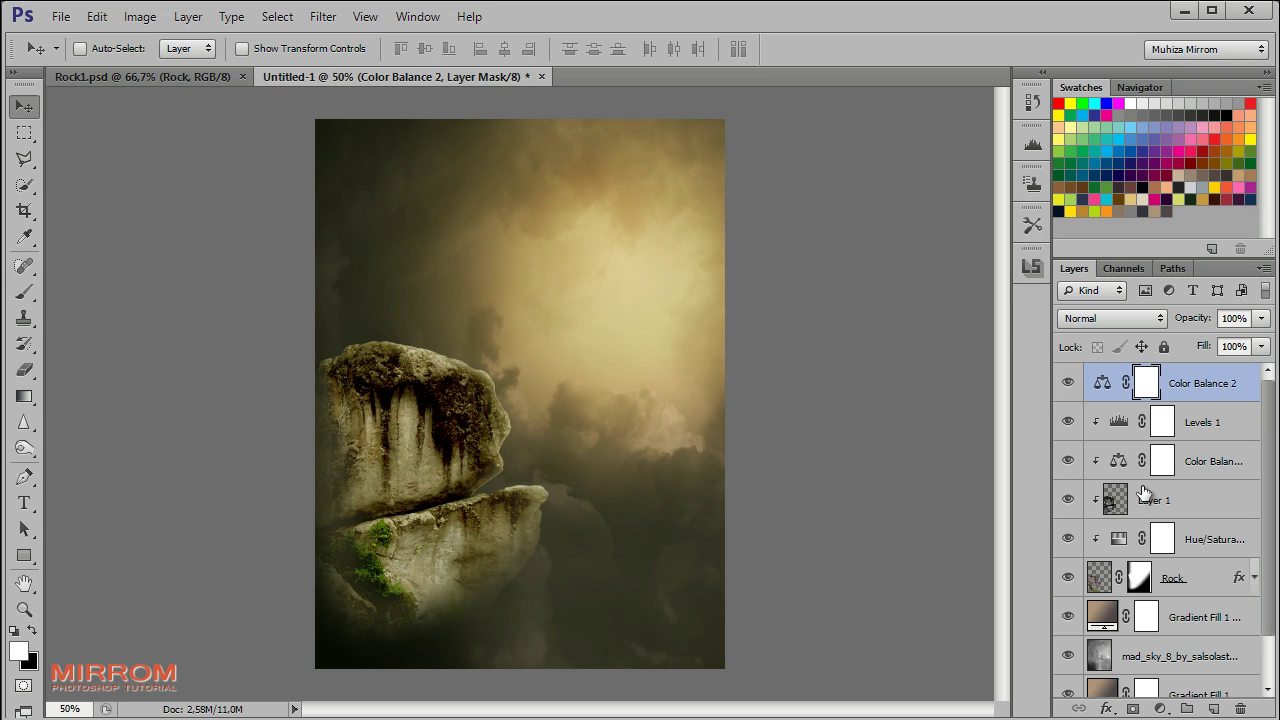
pyautogui.hotkey('ctrl', '+')
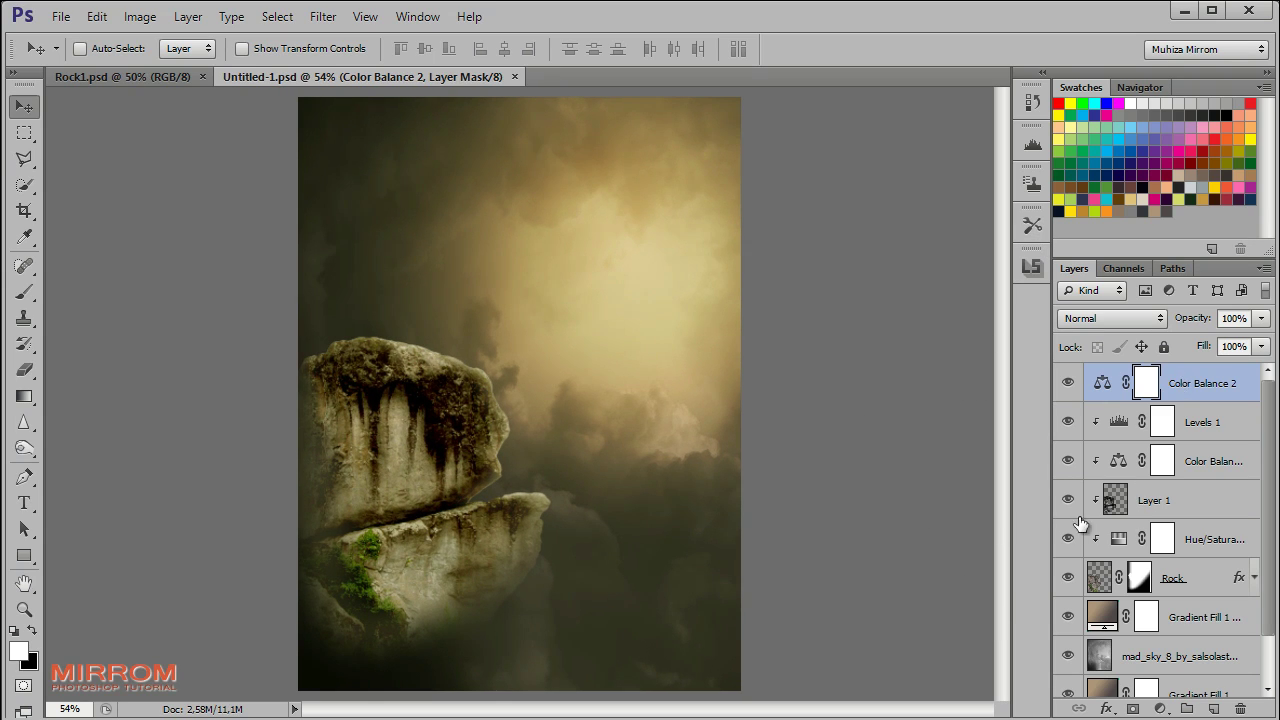
# Add a new Multiply-mode layer above the Rock layer
pyautogui.scroll(-2, 1080, 522)
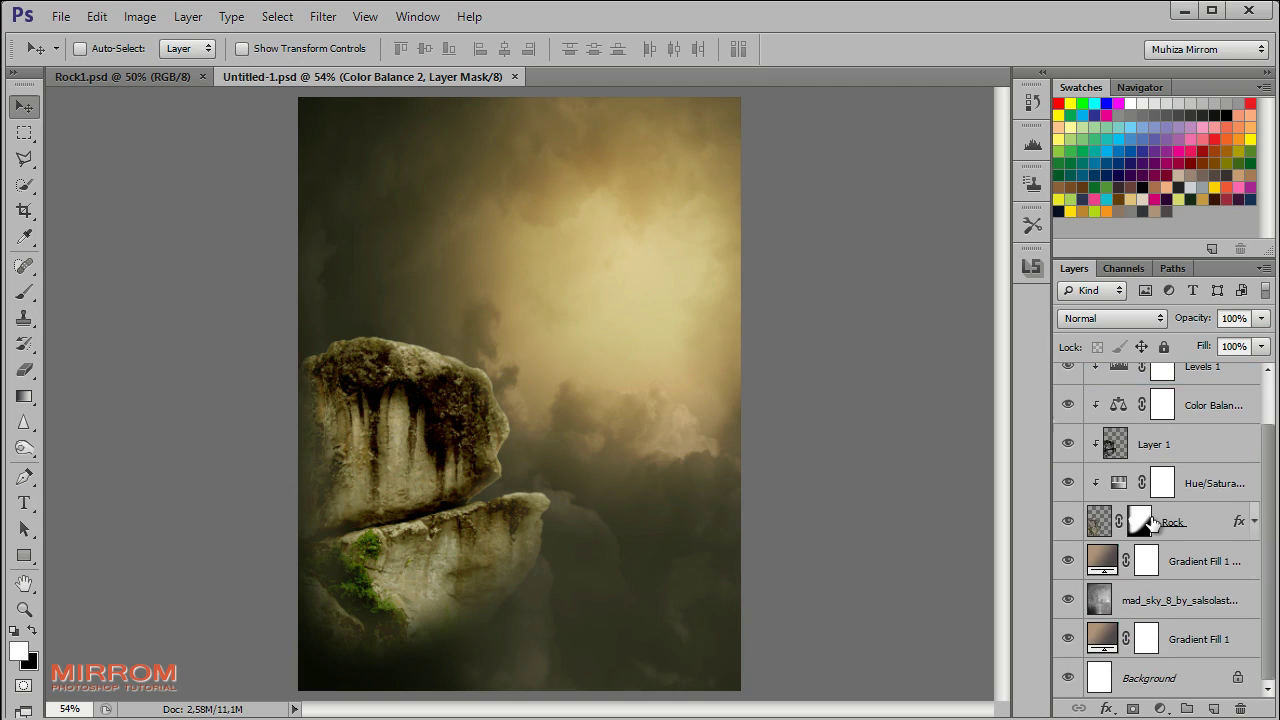
pyautogui.click(1236, 530)
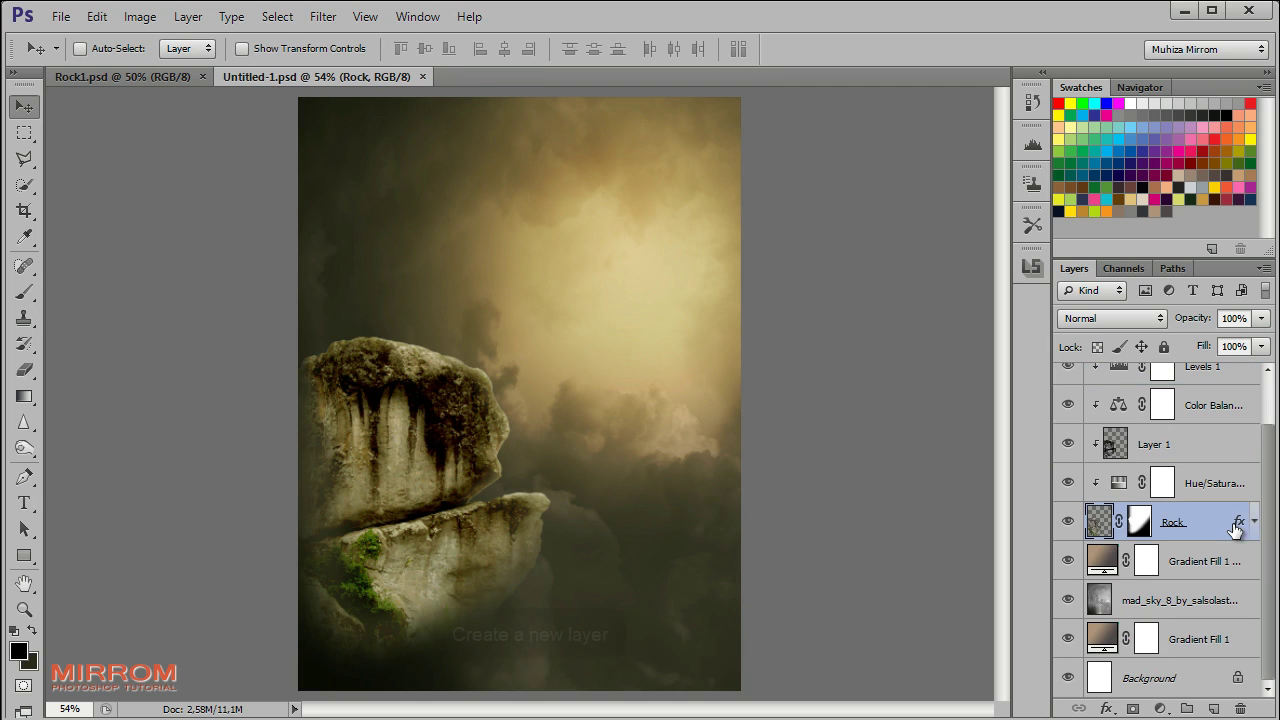
pyautogui.click(1210, 708)
pyautogui.click(1080, 320)
pyautogui.click(1078, 401)
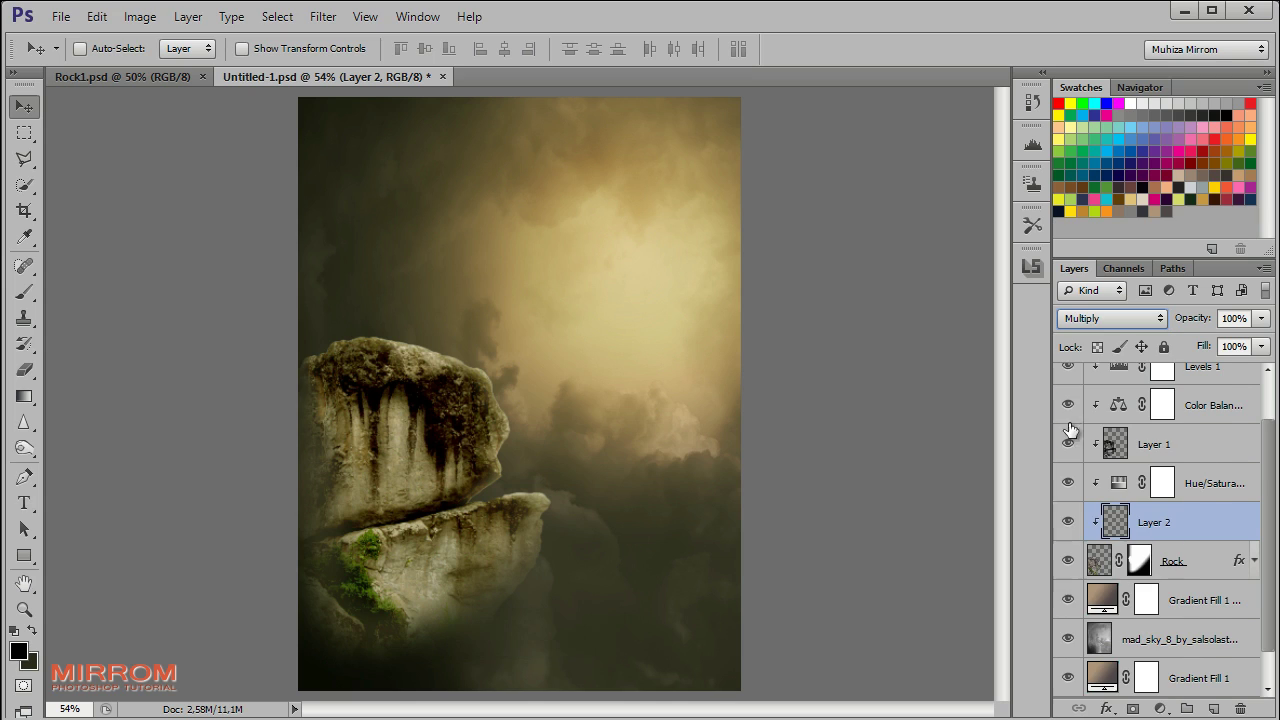
# Paint dark rock edges and moss with a 35% brush, then set the layer to 62% opacity
pyautogui.click(24, 292)
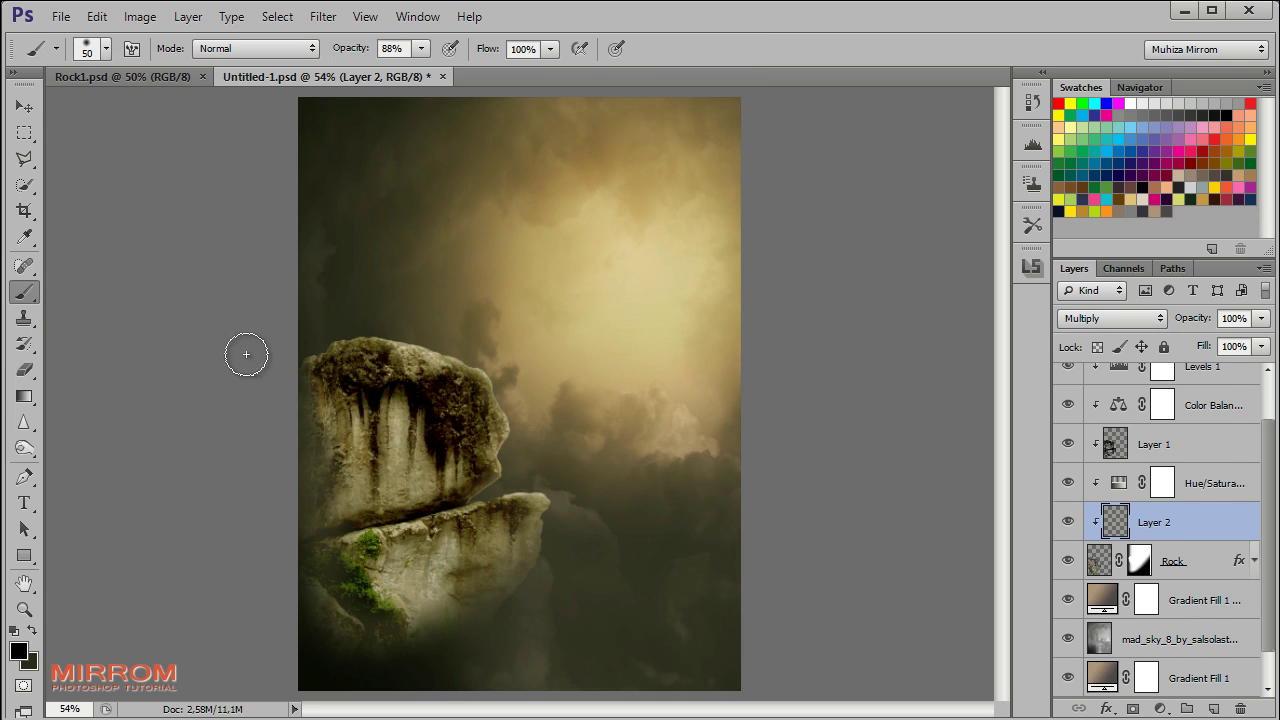
pyautogui.press(']')
pyautogui.press(']')
pyautogui.press(']')
pyautogui.press('3')
pyautogui.press('5')
pyautogui.moveTo(320, 363)
pyautogui.mouseDown()
pyautogui.moveTo(297, 508)
pyautogui.moveTo(428, 506)
pyautogui.moveTo(383, 559)
pyautogui.moveTo(405, 634)
pyautogui.mouseUp()
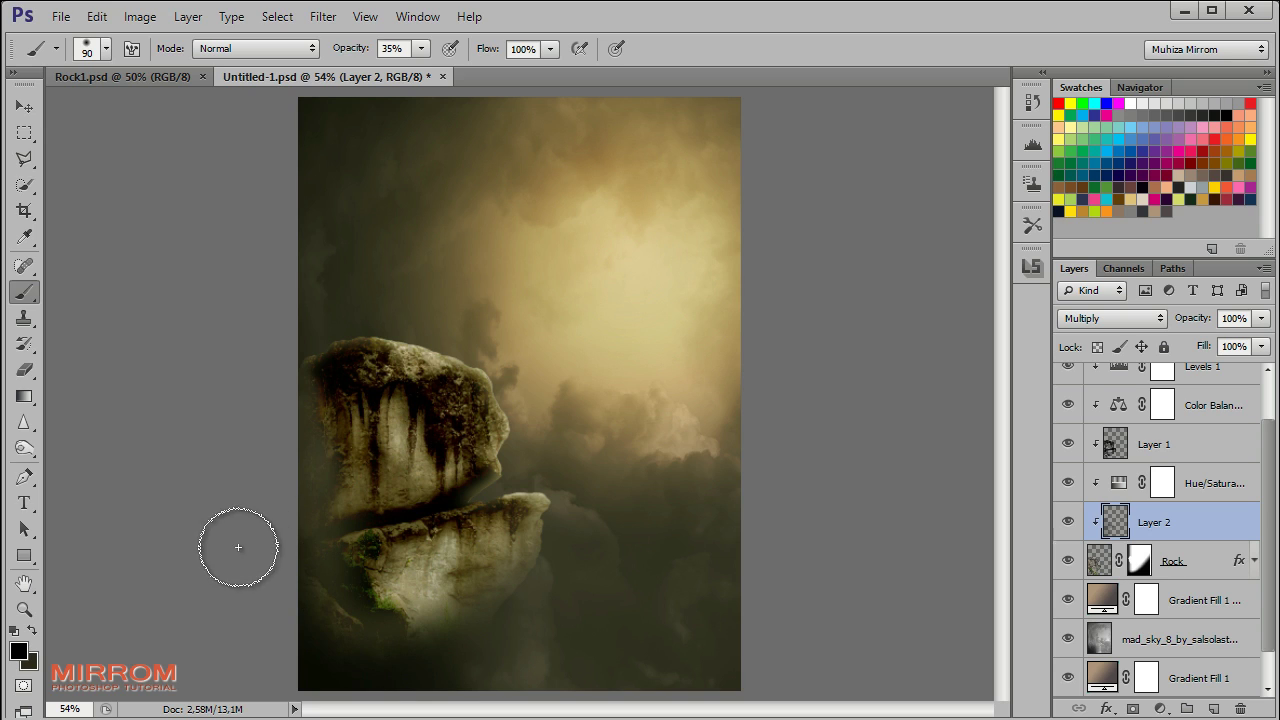
pyautogui.press('[')
pyautogui.press('[')
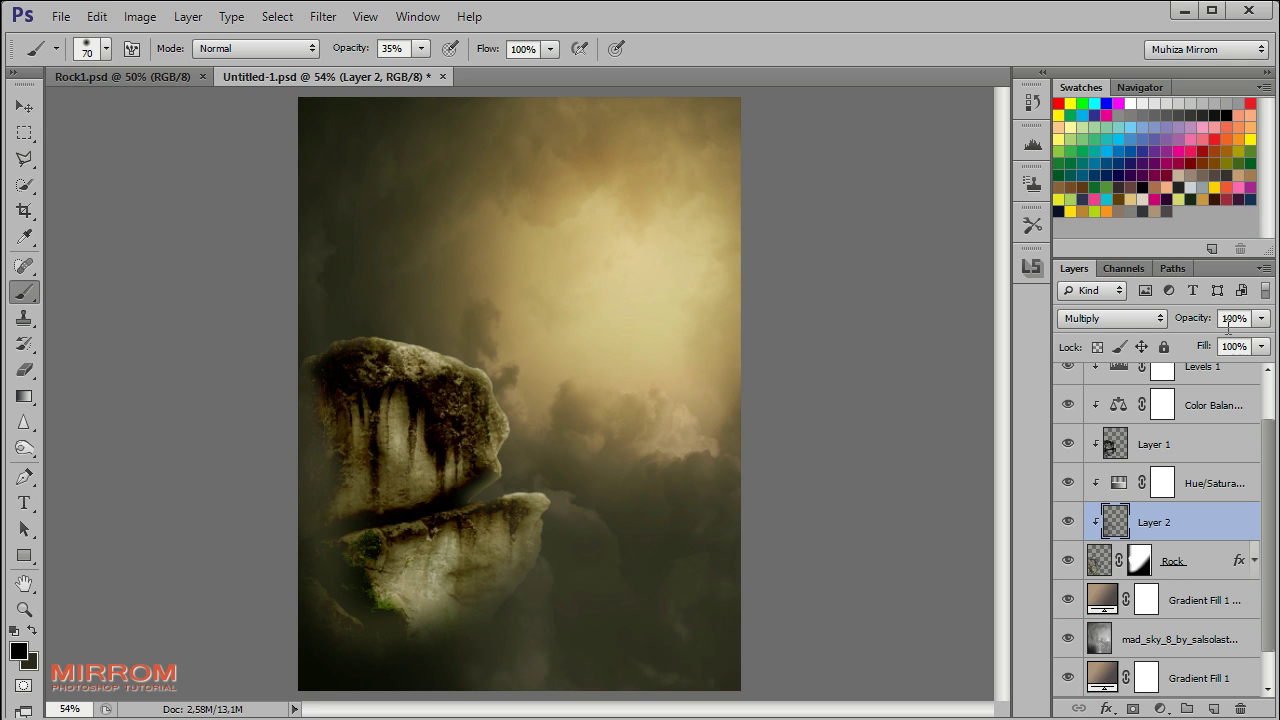
pyautogui.moveTo(1205, 318)
pyautogui.mouseDown()
pyautogui.moveTo(1164, 318)
pyautogui.moveTo(1203, 326)
pyautogui.mouseUp()
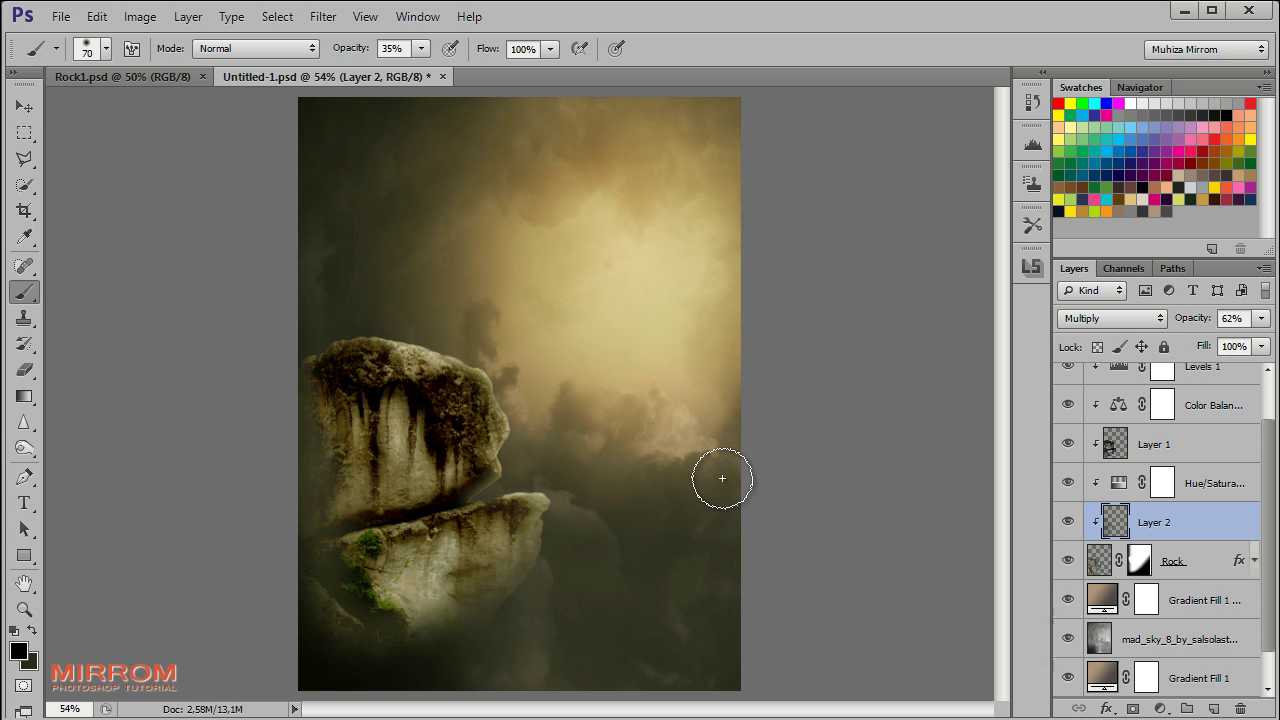
# Compare Layer 1 on and off and reduce its opacity to 56%
pyautogui.click(1215, 460)
pyautogui.click(1069, 443)
pyautogui.click(1069, 443)
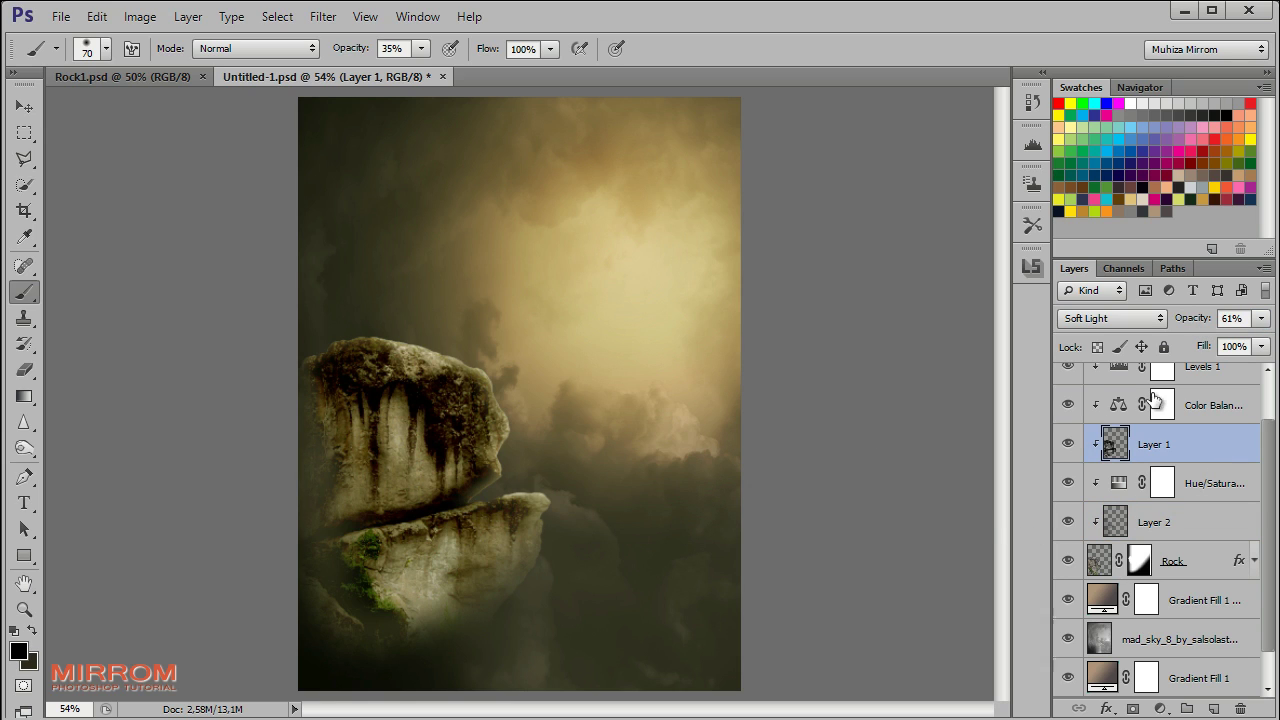
pyautogui.moveTo(1203, 323); pyautogui.dragTo(1199, 321)
pyautogui.press('v')
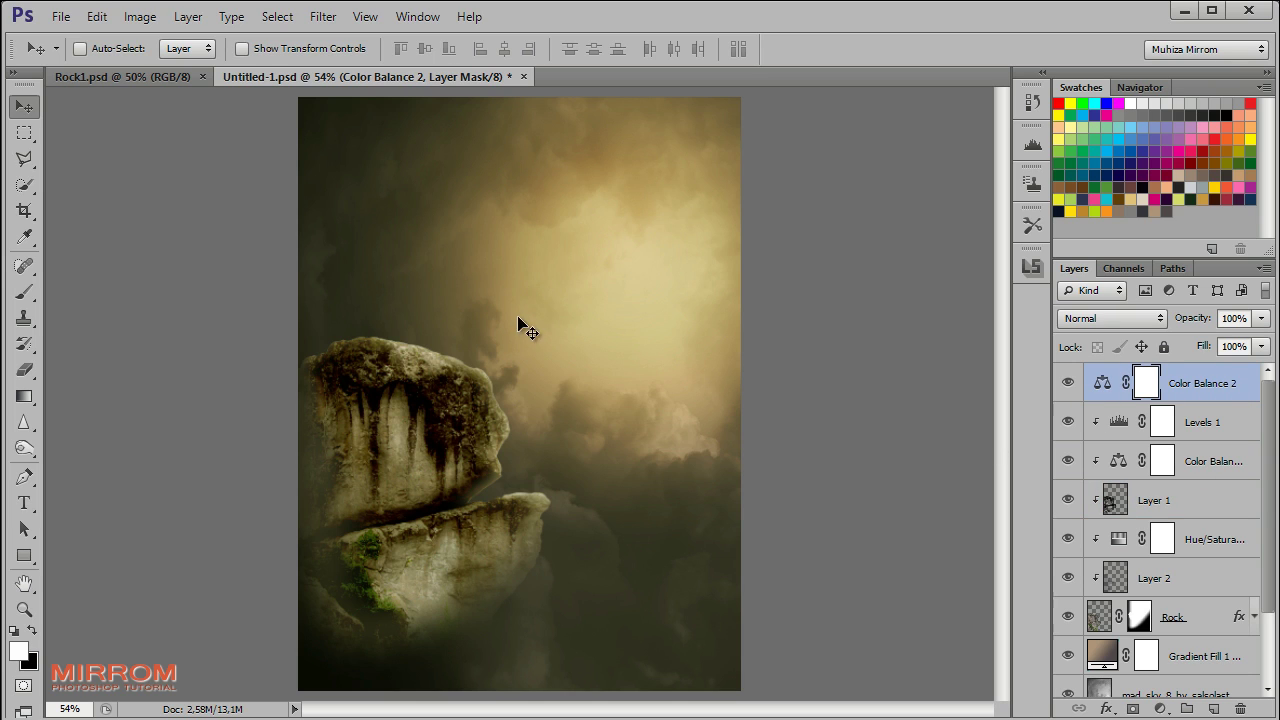
# Place dragon4 flipped horizontally, scaled to about 42% and rotated 2° onto the upper rock
pyautogui.click(61, 17)
pyautogui.click(106, 354)
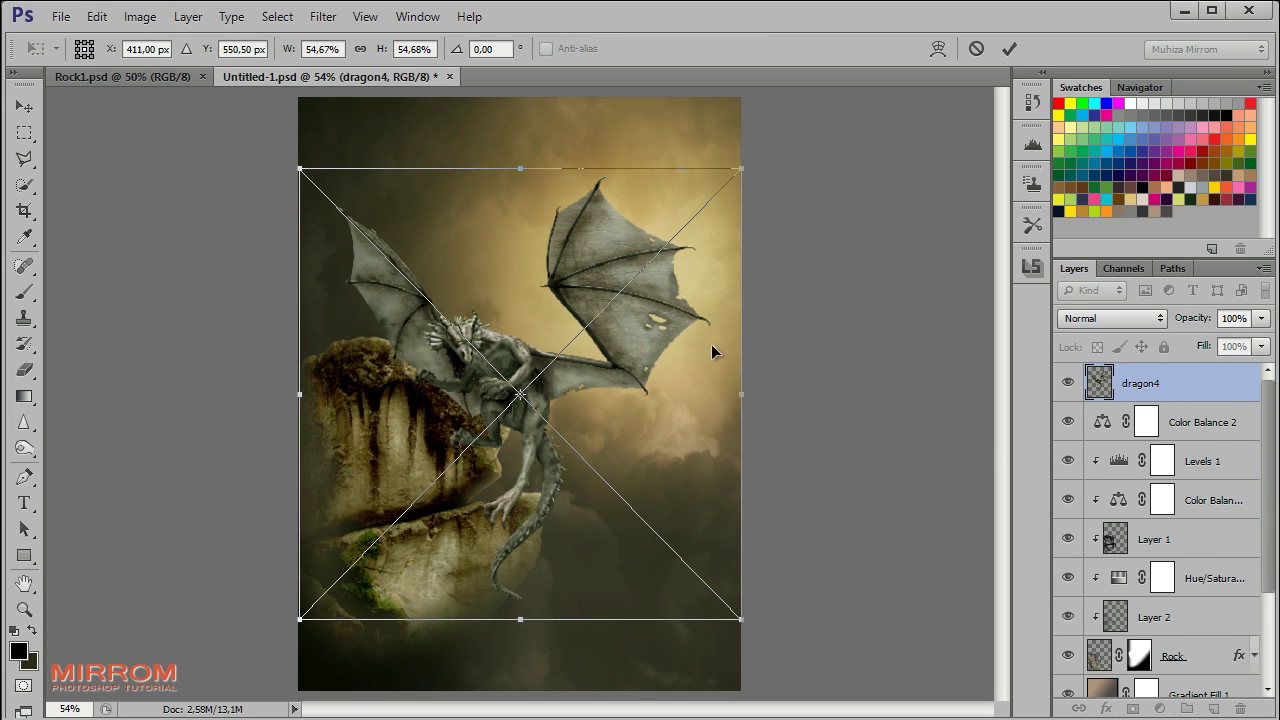
pyautogui.rightClick(716, 289)
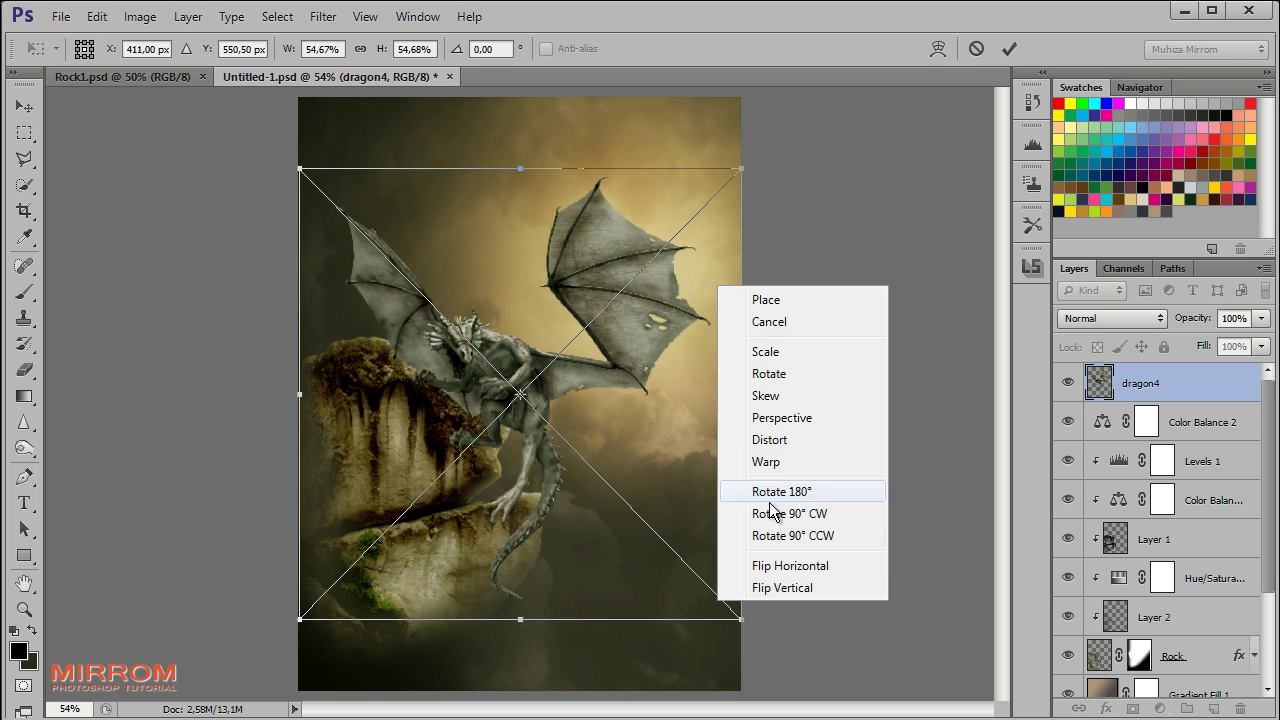
pyautogui.click(808, 566)
pyautogui.moveTo(740, 619); pyautogui.dragTo(600, 478)
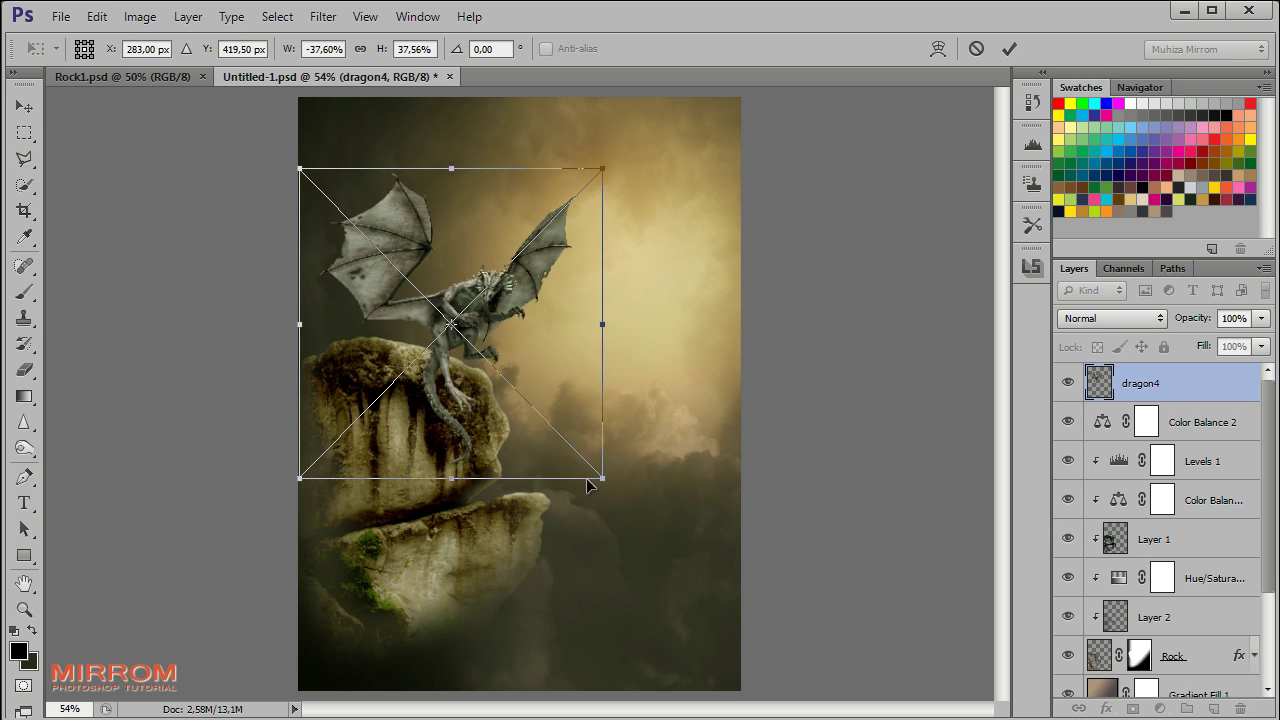
pyautogui.moveTo(547, 371); pyautogui.dragTo(535, 383)
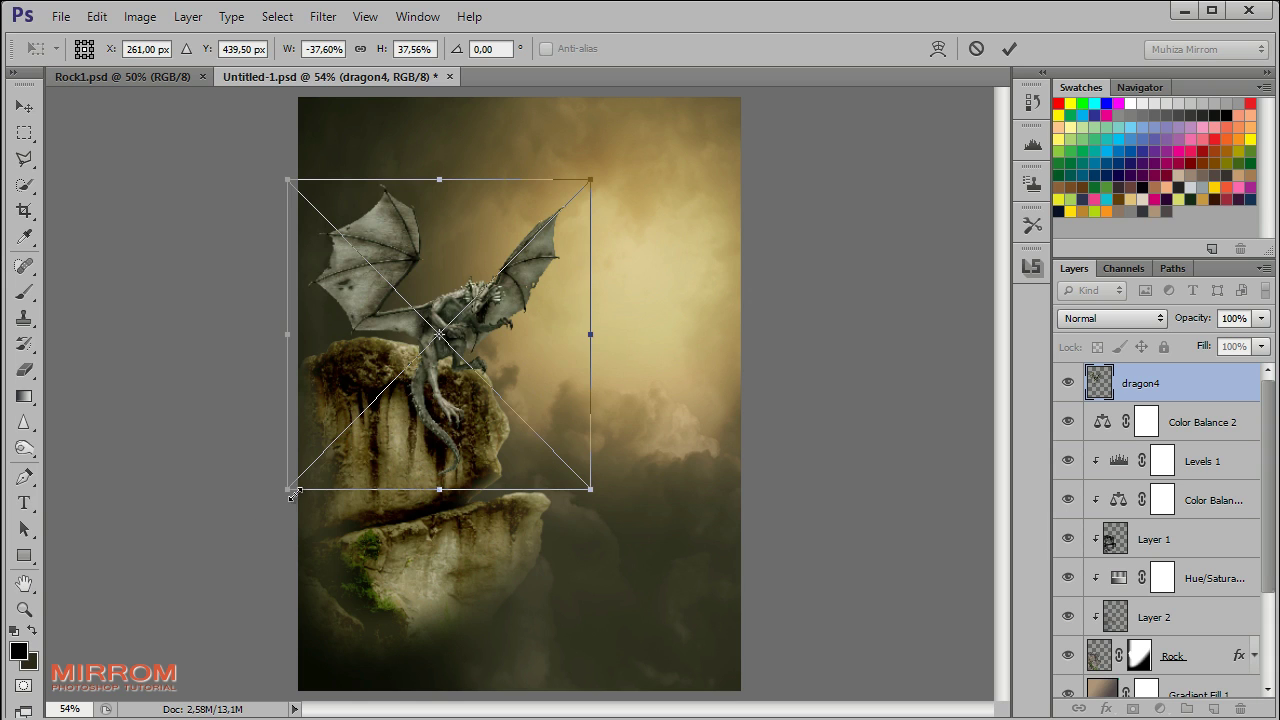
pyautogui.moveTo(288, 489); pyautogui.dragTo(258, 518)
pyautogui.moveTo(540, 434); pyautogui.dragTo(543, 418)
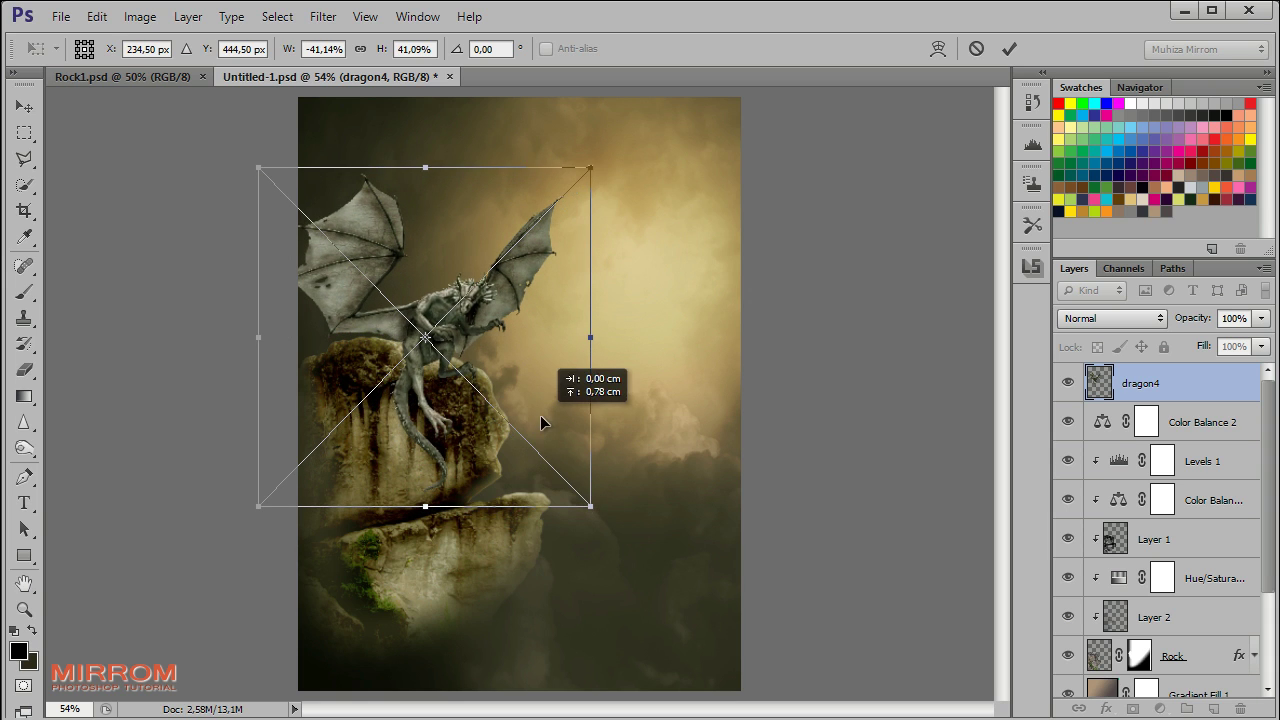
pyautogui.moveTo(592, 164); pyautogui.dragTo(612, 151)
pyautogui.moveTo(649, 264); pyautogui.dragTo(558, 316)
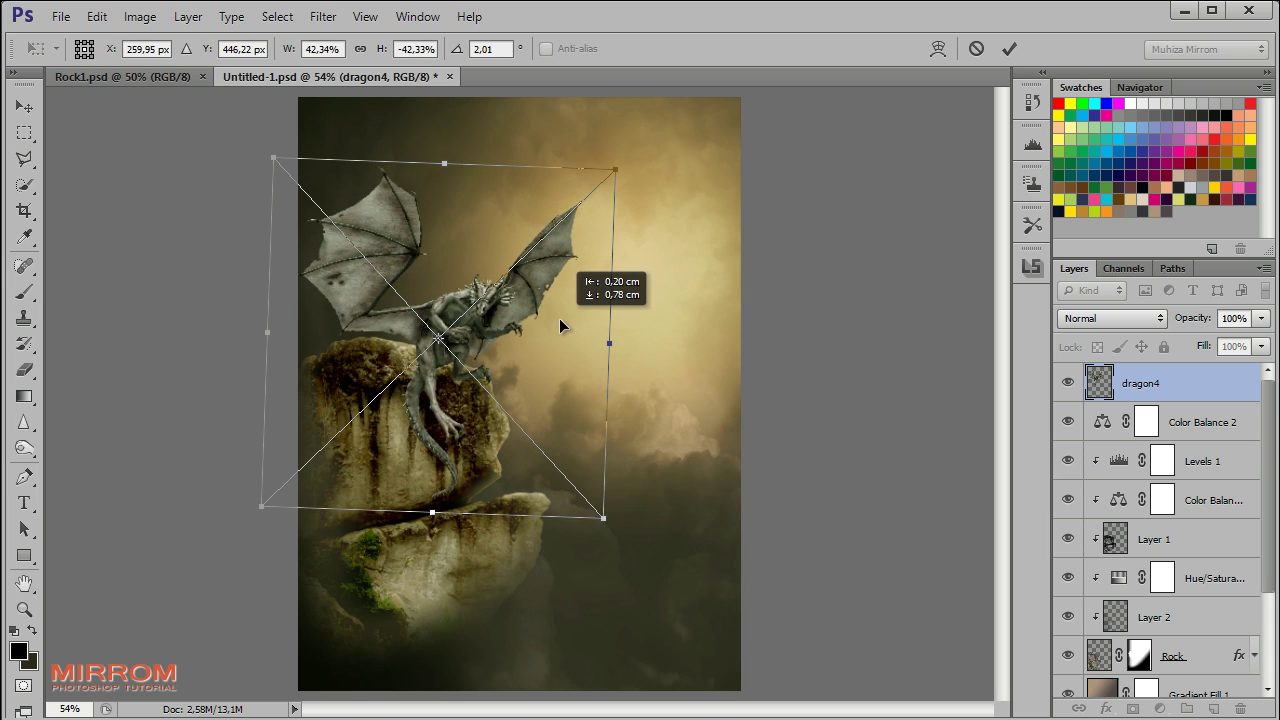
pyautogui.click(1009, 48)
# Zoom to 100% on the dragon and nudge it up and right
pyautogui.press('z')
pyautogui.click(436, 186)
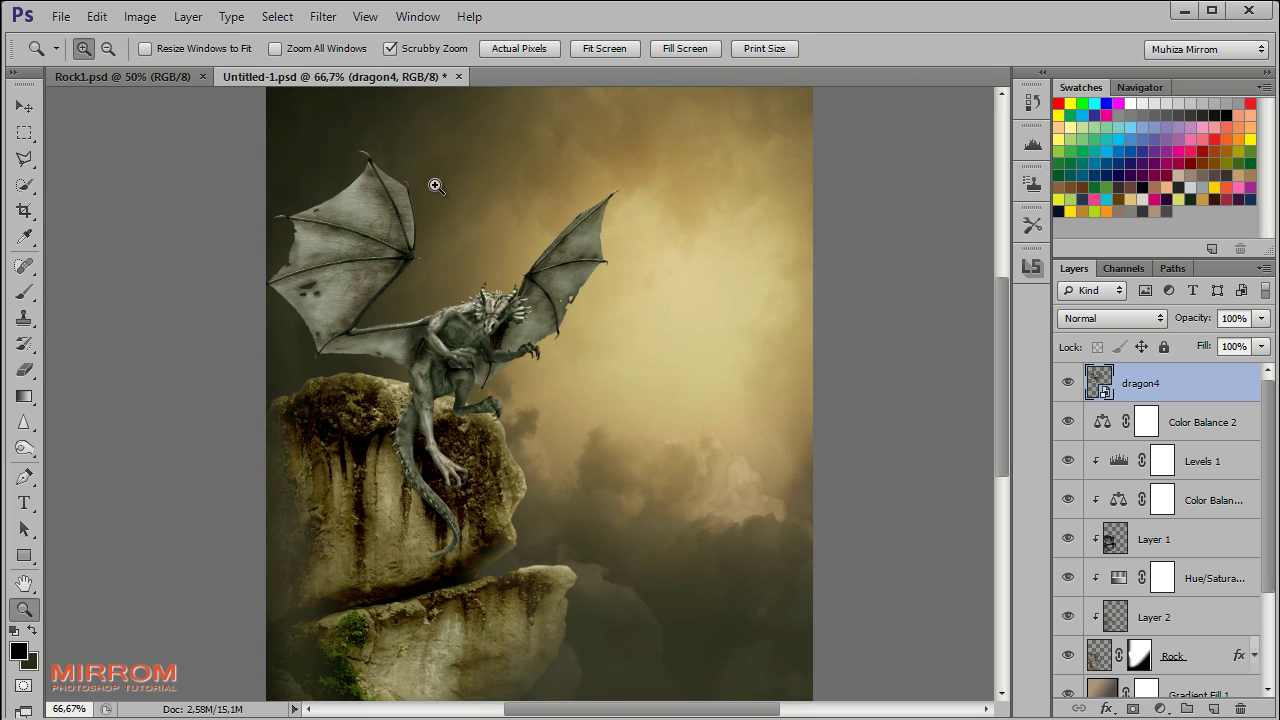
pyautogui.click(463, 214)
pyautogui.press('v')
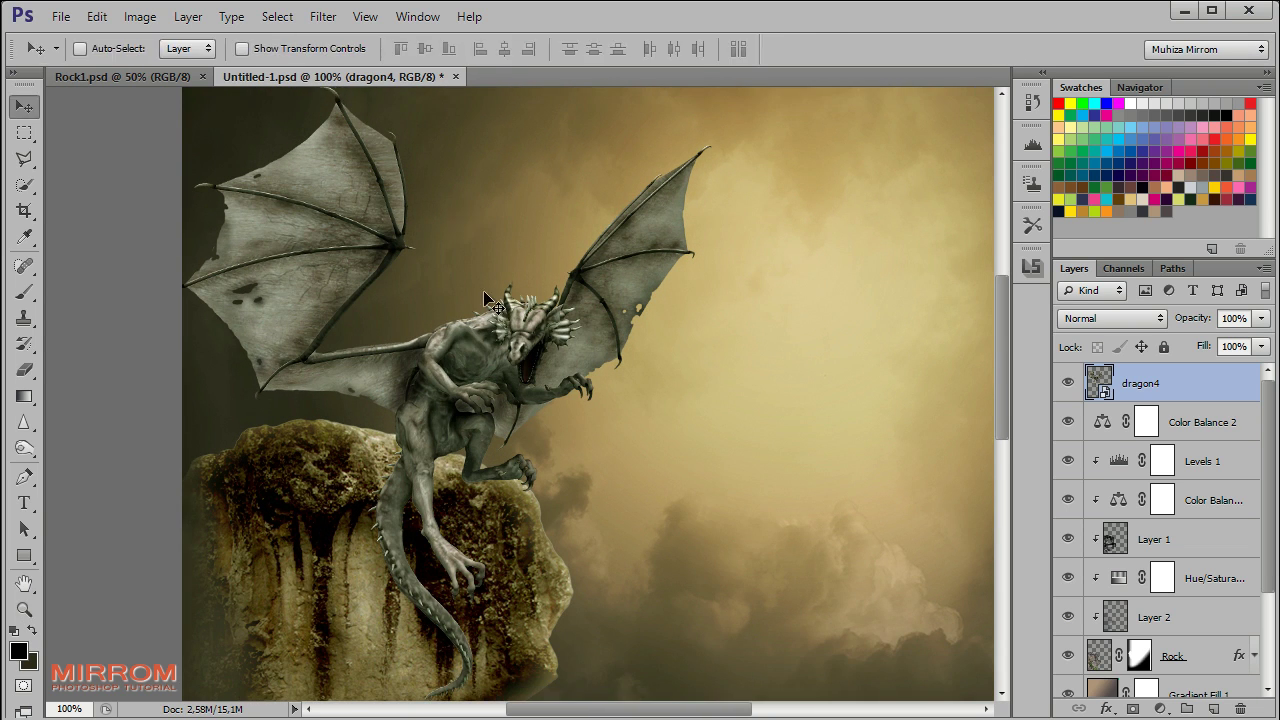
pyautogui.moveTo(620, 713); pyautogui.dragTo(628, 713)
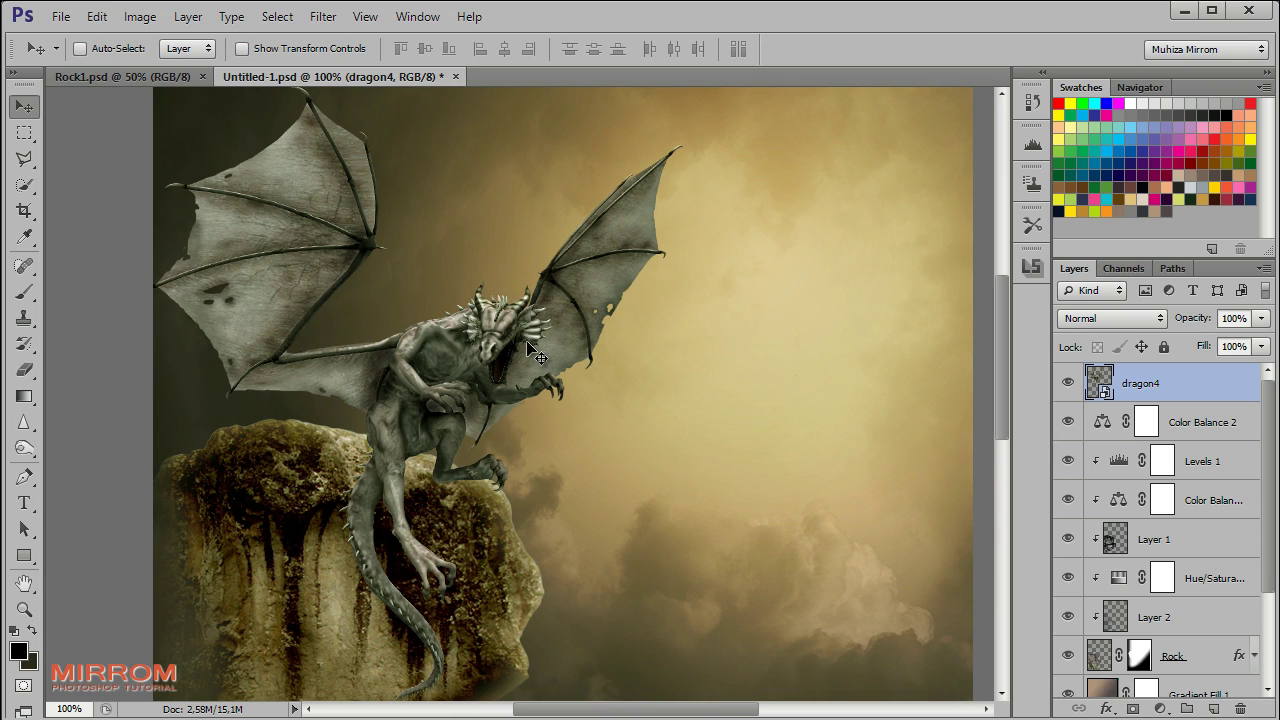
pyautogui.moveTo(526, 340); pyautogui.dragTo(536, 327)
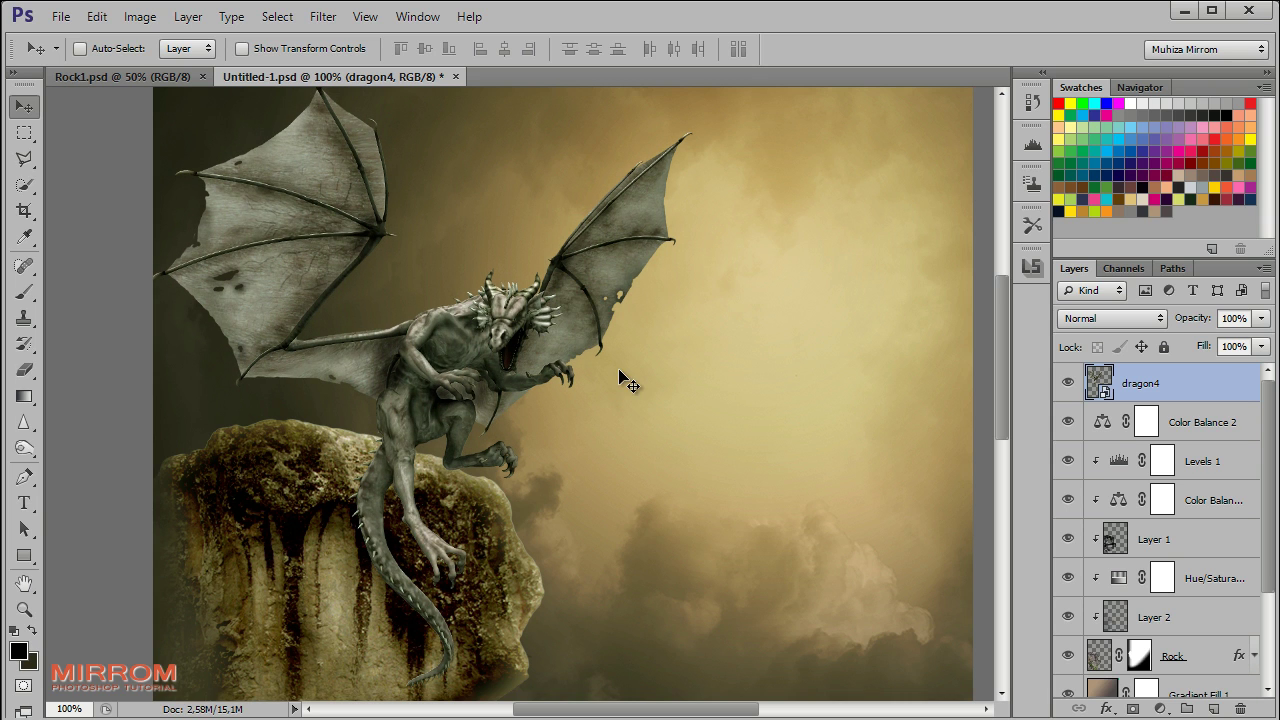
# Rotate the dragon further to about 9.6°, then zoom to 200% on the claws
pyautogui.hotkey('ctrl', 't')
pyautogui.moveTo(830, 310)
pyautogui.mouseDown()
pyautogui.moveTo(637, 331)
pyautogui.moveTo(851, 337)
pyautogui.mouseUp()
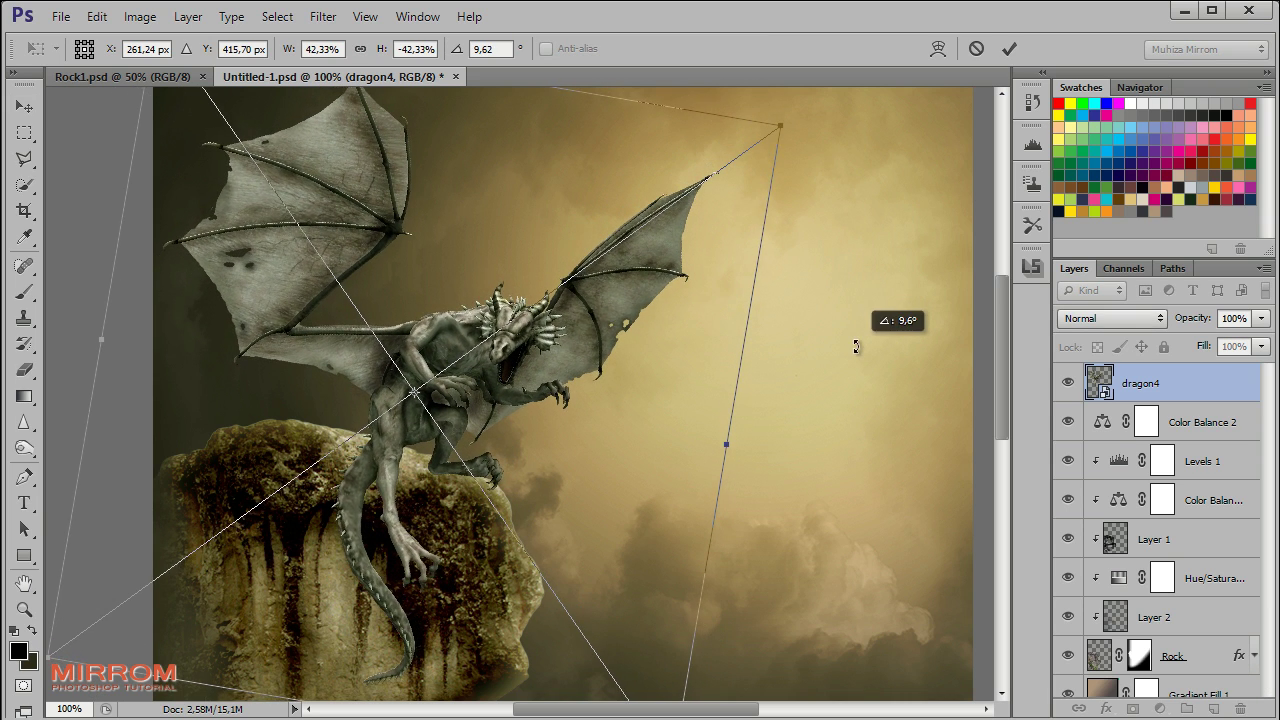
pyautogui.click(1009, 48)
pyautogui.scroll(-3, 593, 385)
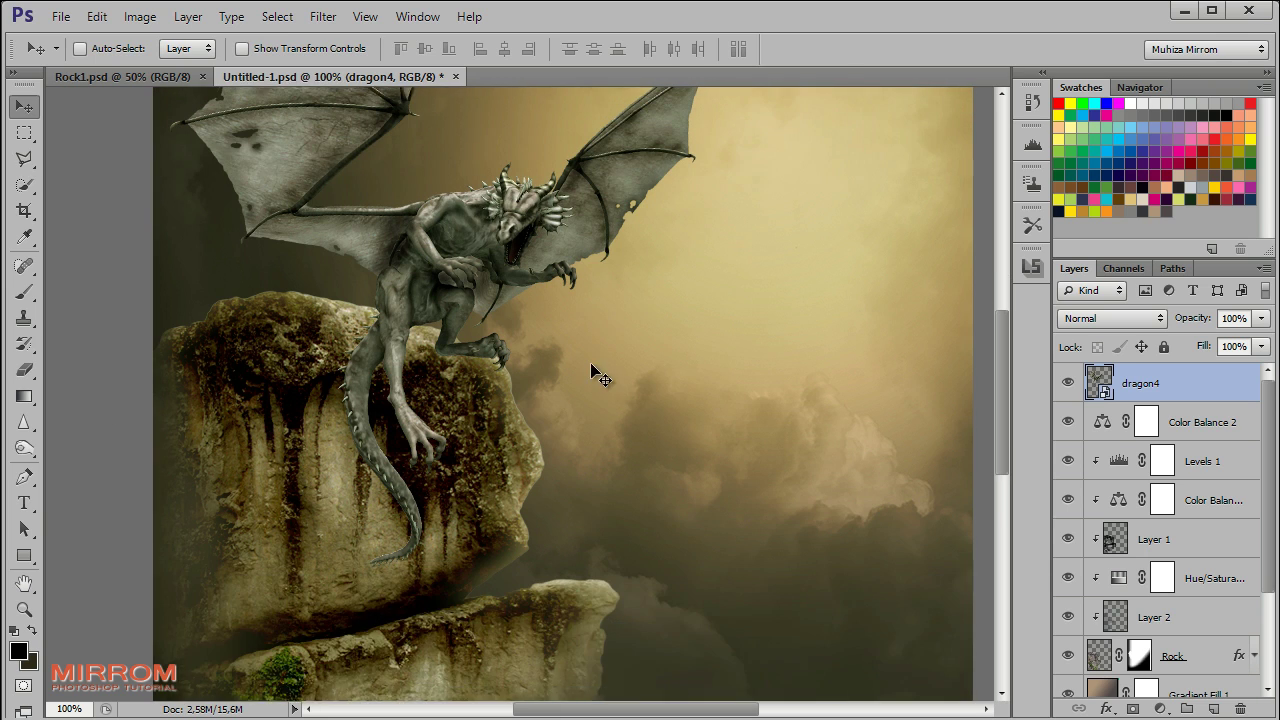
pyautogui.scroll(3, 599, 370)
pyautogui.scroll(-3, 603, 358)
pyautogui.scroll(-1, 600, 350)
pyautogui.click(24, 608)
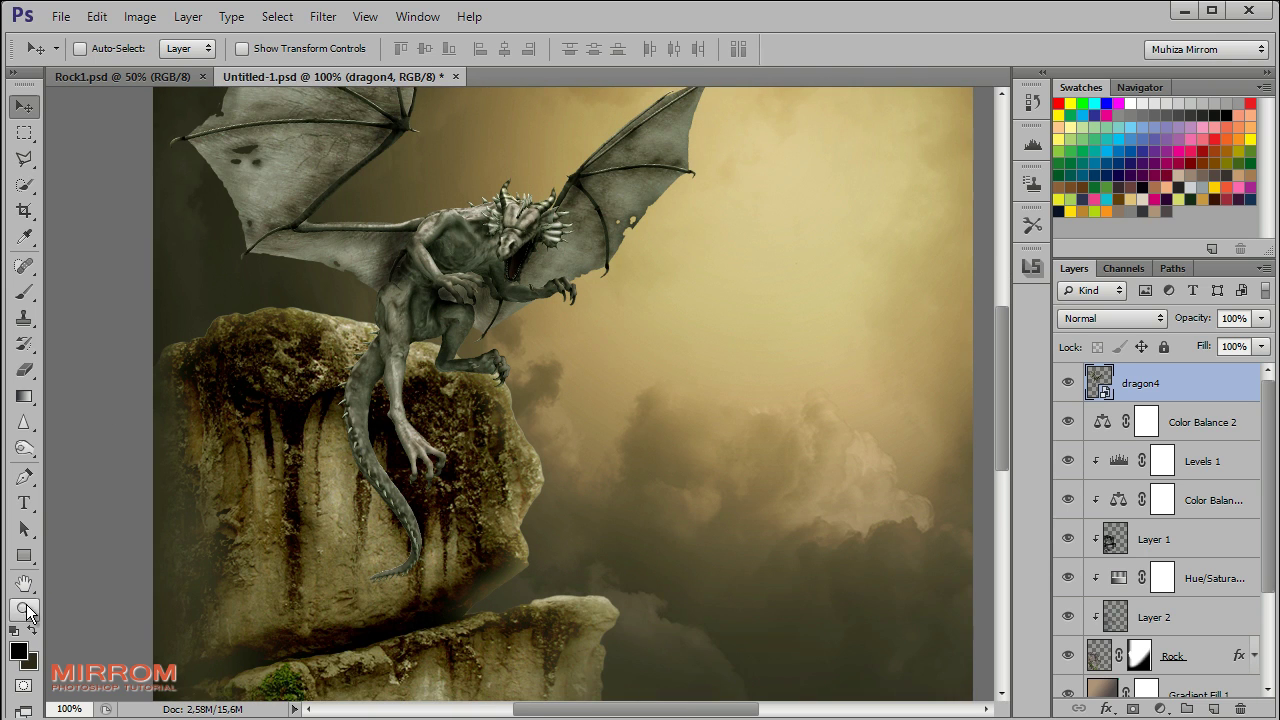
pyautogui.click(435, 369)
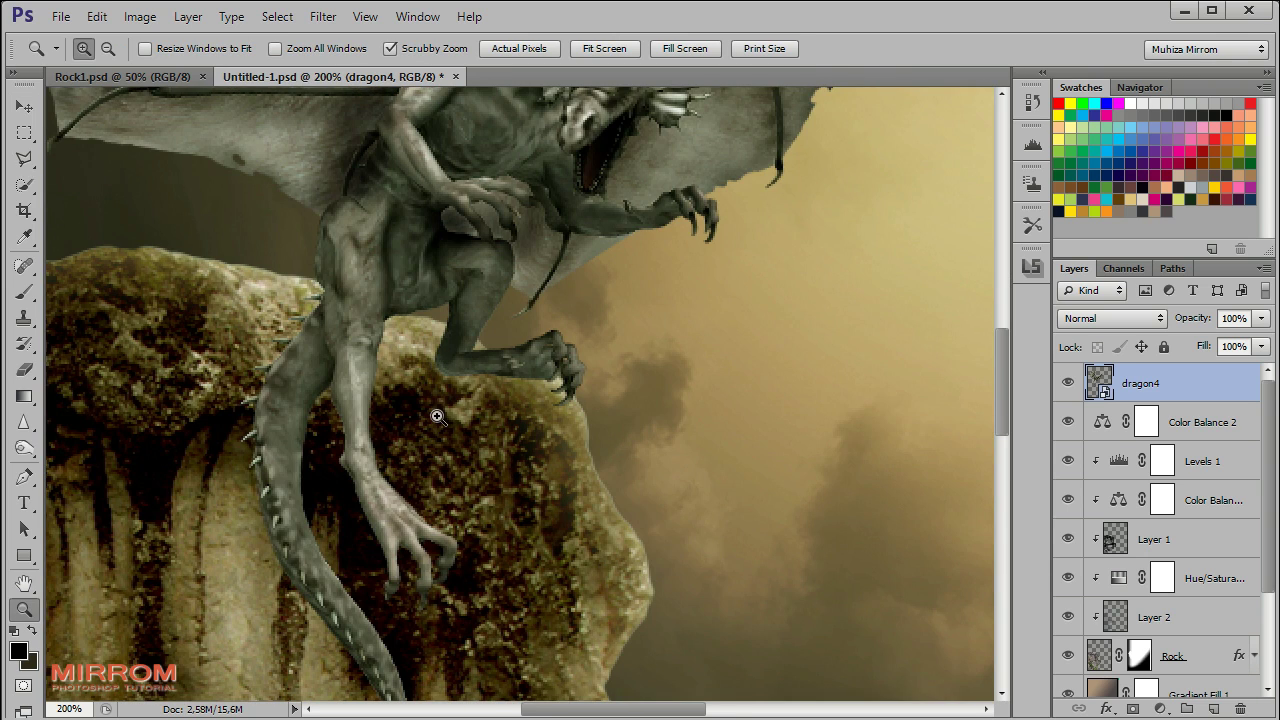
# Rasterize the dragon4 layer and fade it to 87% opacity
pyautogui.press('v')
pyautogui.rightClick(1232, 382)
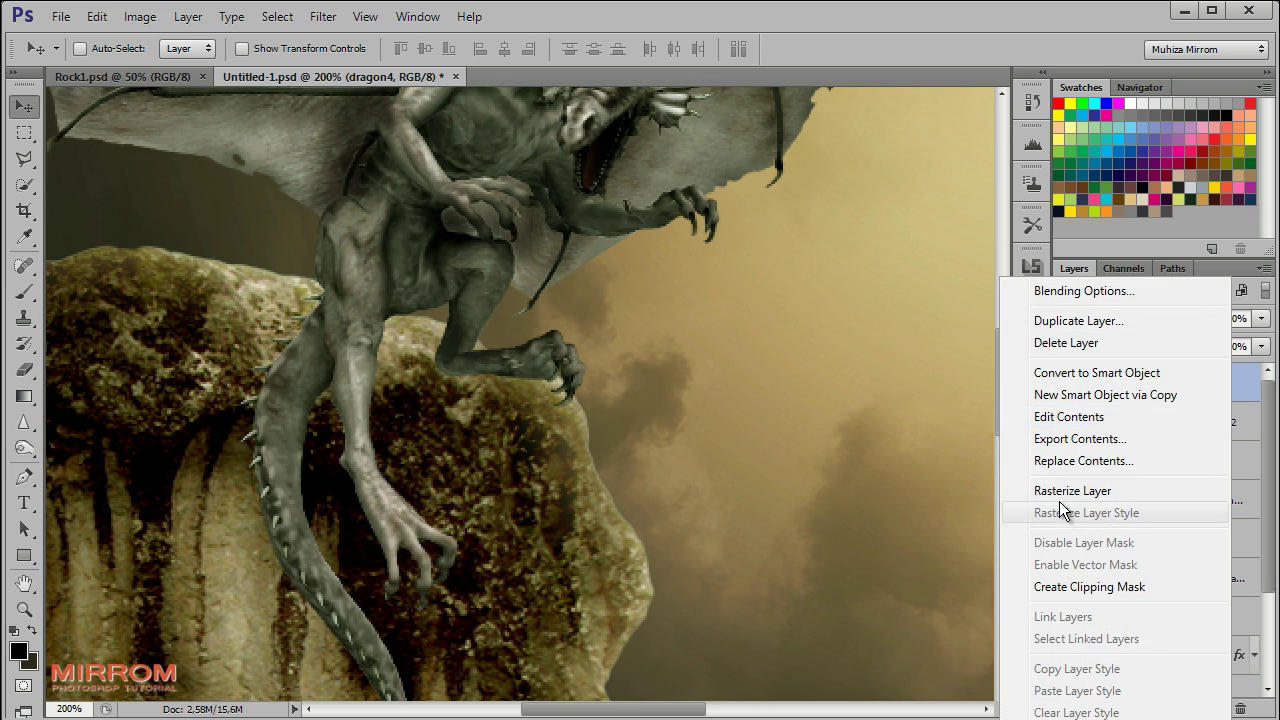
pyautogui.click(1060, 490)
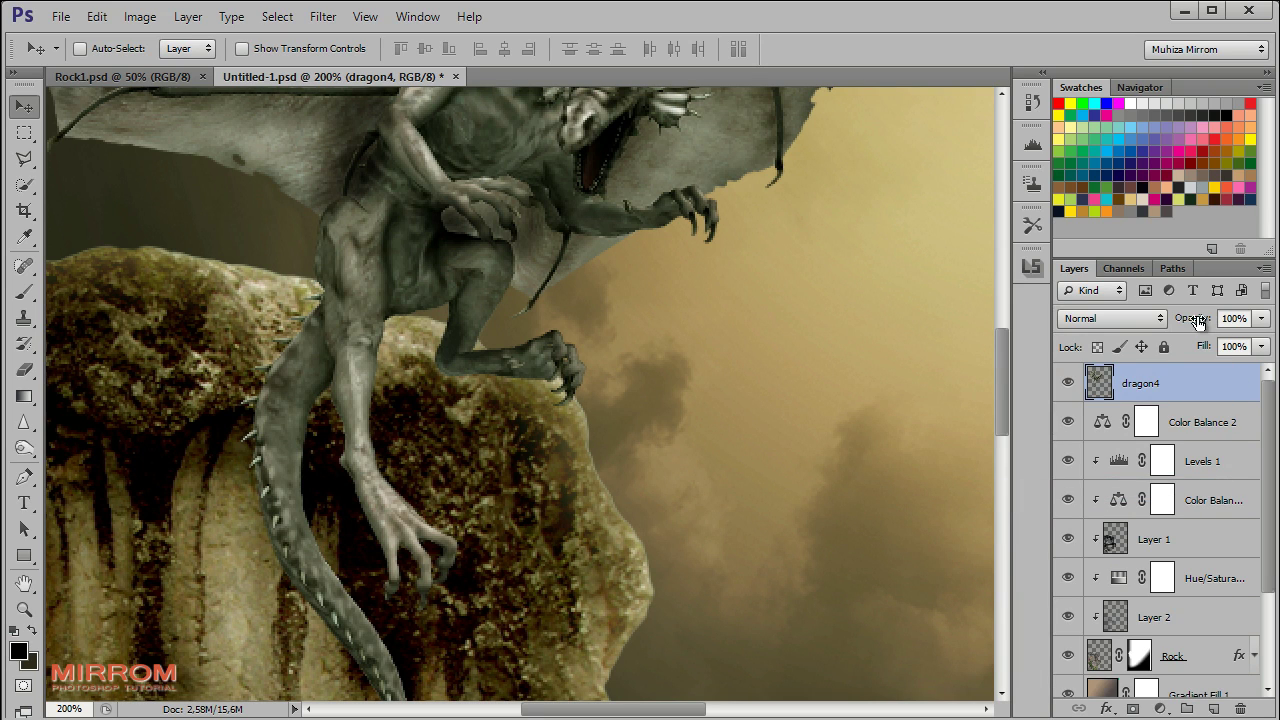
pyautogui.moveTo(1198, 320)
pyautogui.mouseDown()
pyautogui.moveTo(1184, 318)
pyautogui.moveTo(1190, 330)
pyautogui.mouseUp()
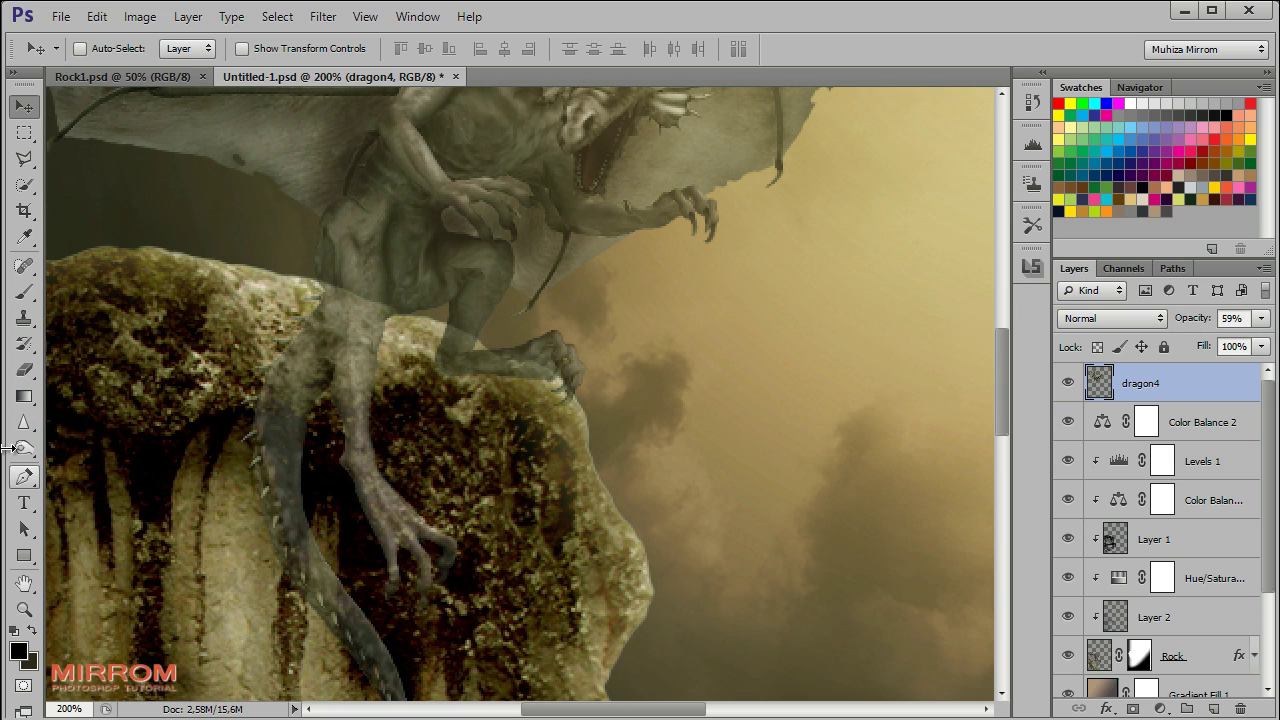
# Trace a closed Pen path around the dragon's front foot along the rock edge
pyautogui.click(24, 477)
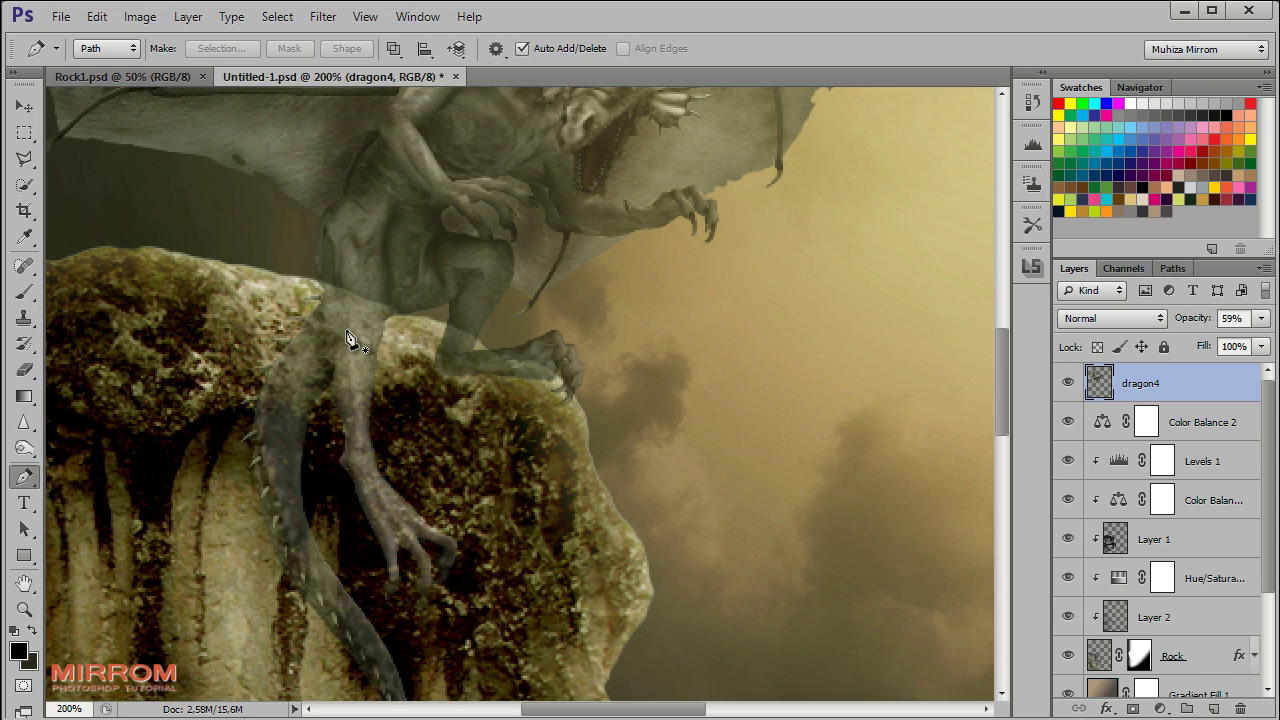
pyautogui.click(441, 322)
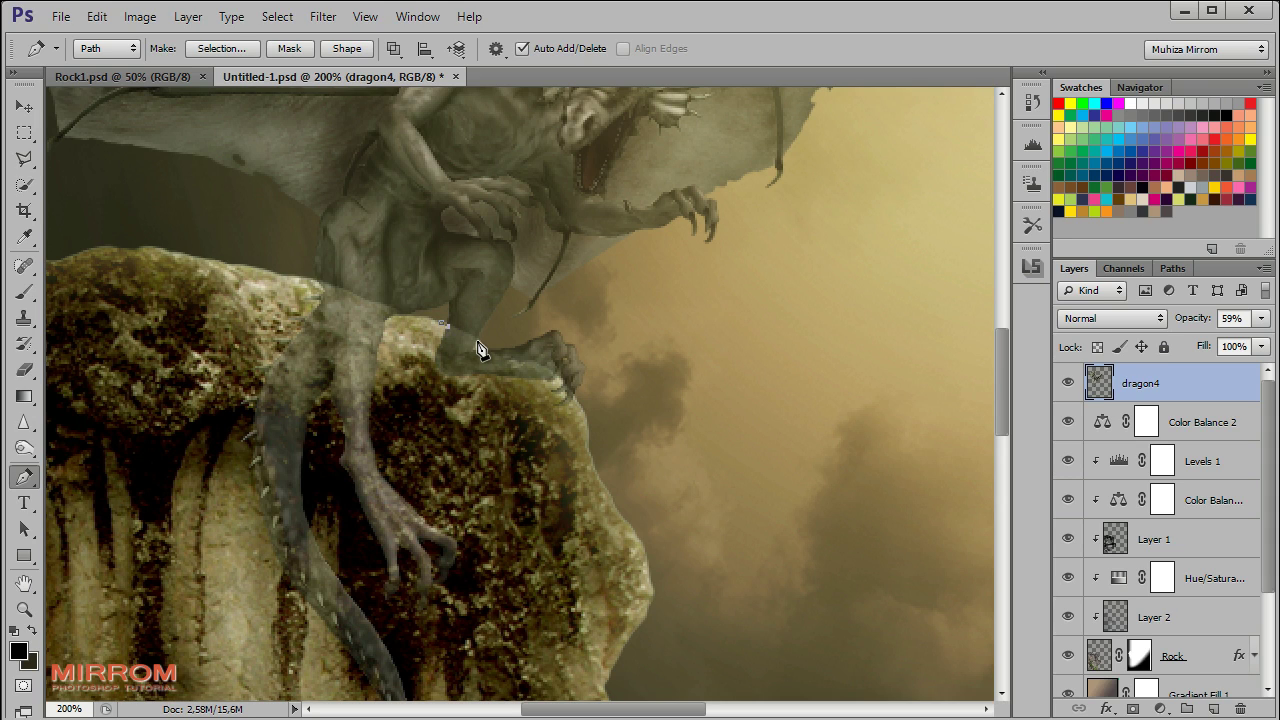
pyautogui.click(478, 343)
pyautogui.moveTo(497, 362); pyautogui.dragTo(496, 359)
pyautogui.moveTo(497, 352); pyautogui.dragTo(512, 352)
pyautogui.click(516, 353)
pyautogui.click(533, 362)
pyautogui.click(548, 374)
pyautogui.click(431, 422)
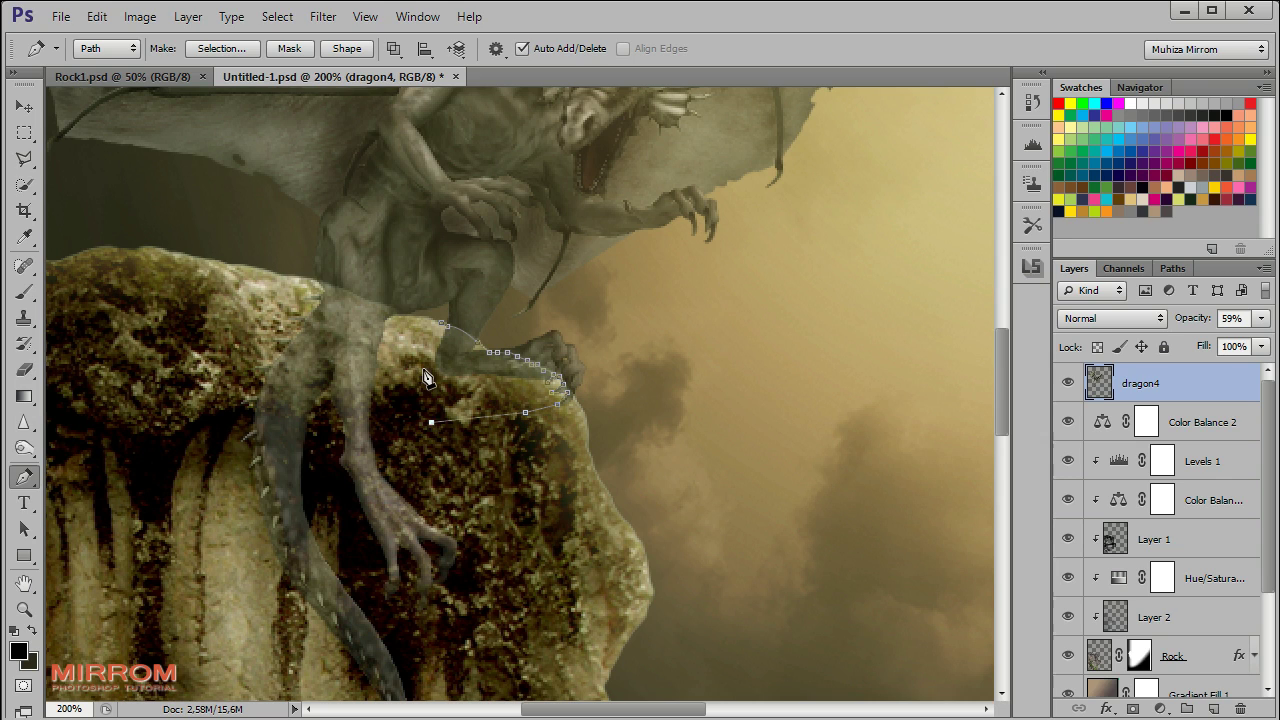
pyautogui.click(443, 328)
# Turn the path into an inverted selection, mask dragon4 with it, and restore 100% opacity
pyautogui.click(1174, 269)
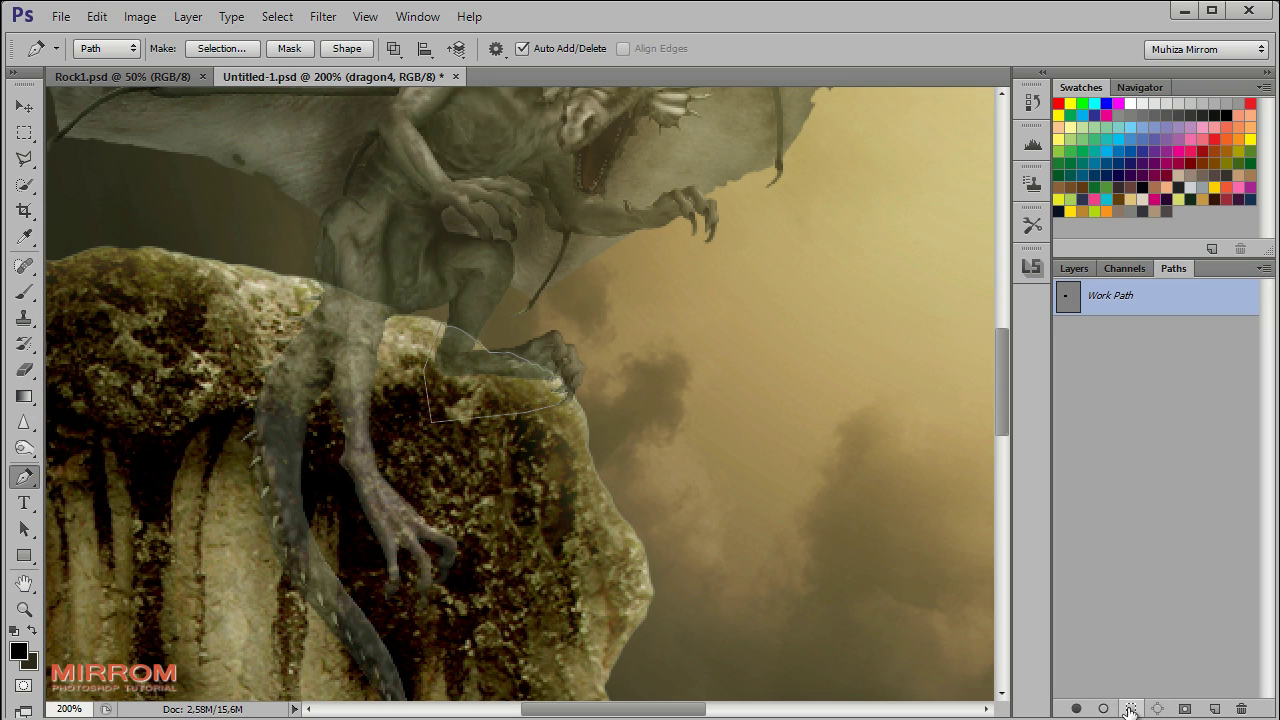
pyautogui.click(1130, 709)
pyautogui.click(1075, 268)
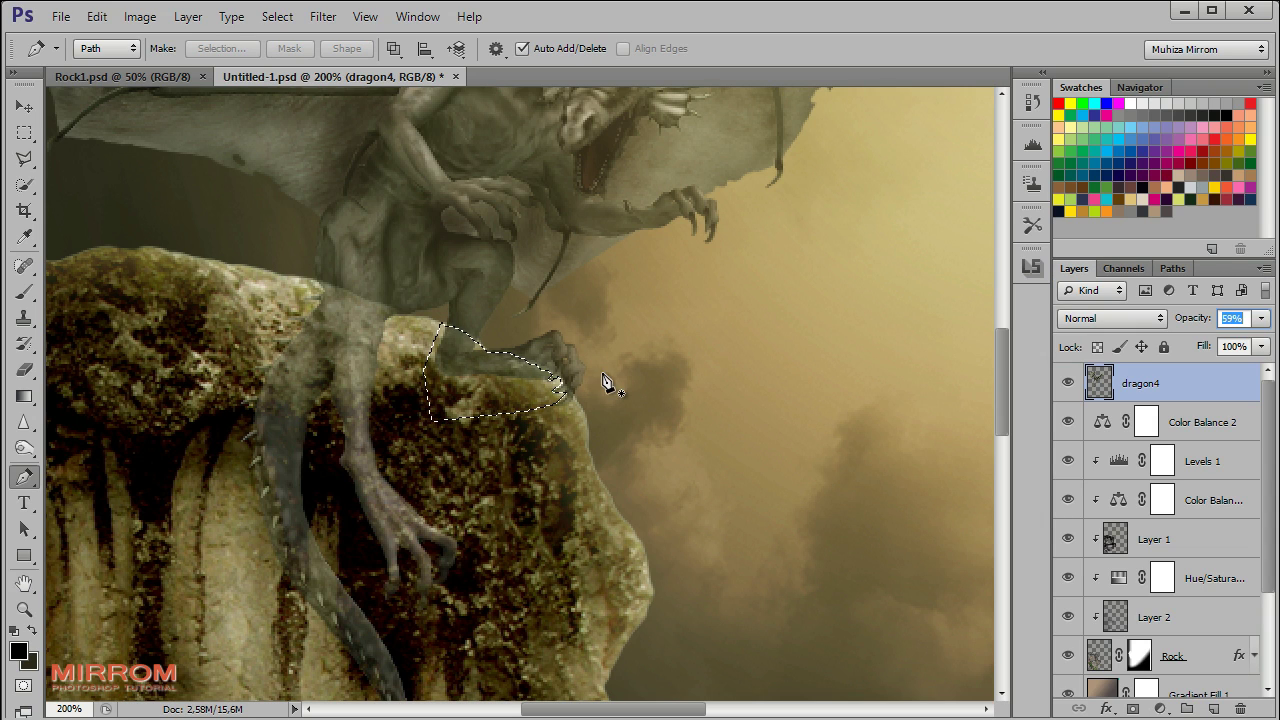
pyautogui.click(277, 16)
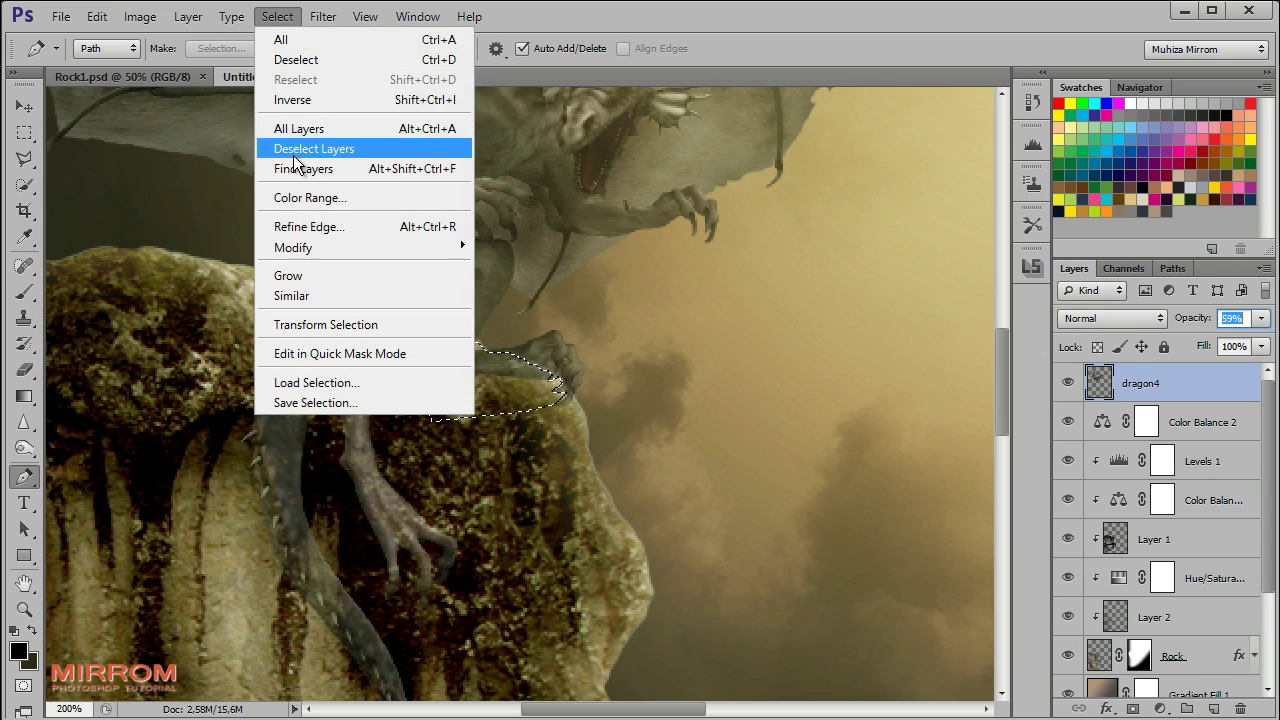
pyautogui.click(322, 101)
pyautogui.click(1133, 709)
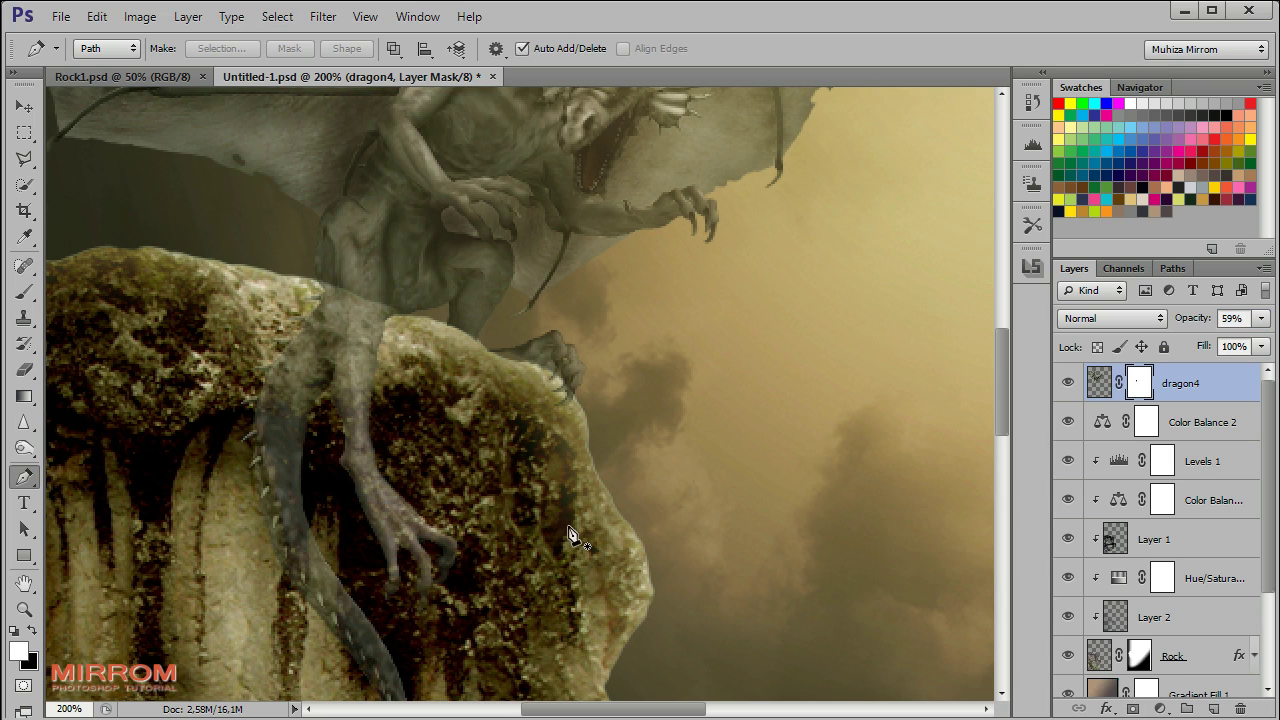
pyautogui.moveTo(1261, 318); pyautogui.dragTo(1270, 341)
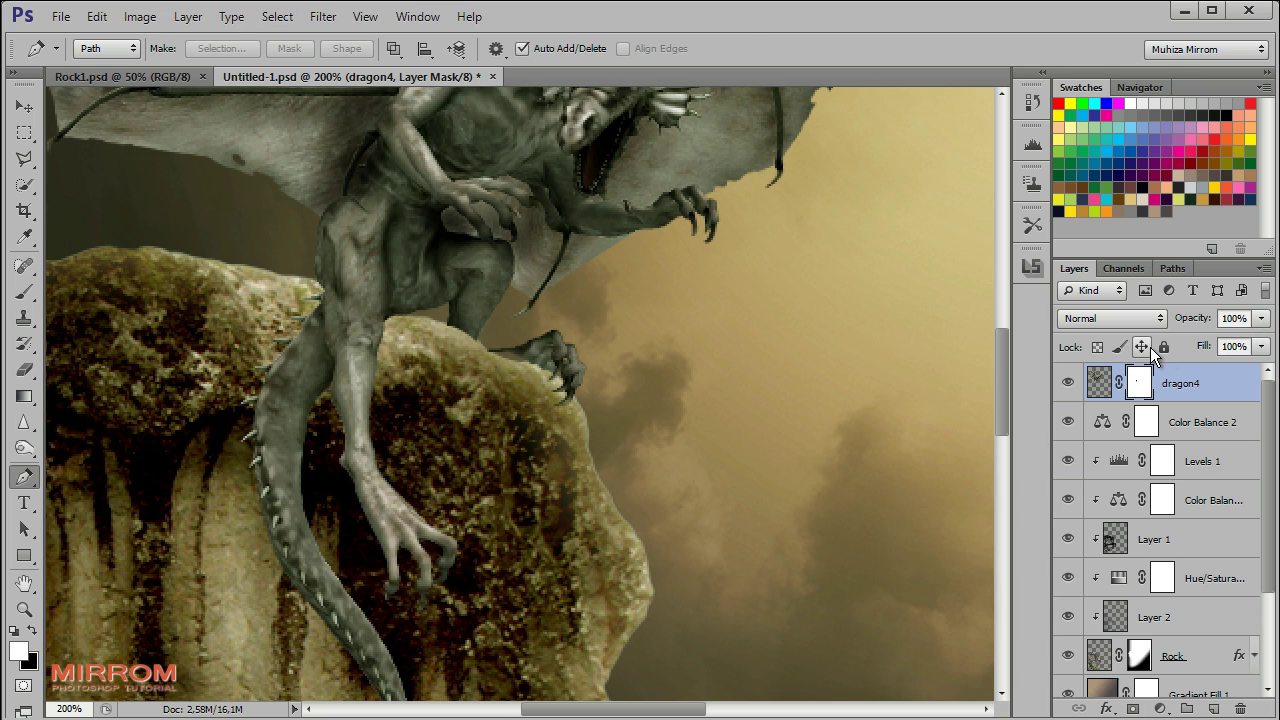
# Paint out the overlapping foot with a black size-7 brush, then load the rock's outline as a selection
pyautogui.click(25, 292)
pyautogui.press('[')
pyautogui.press('[')
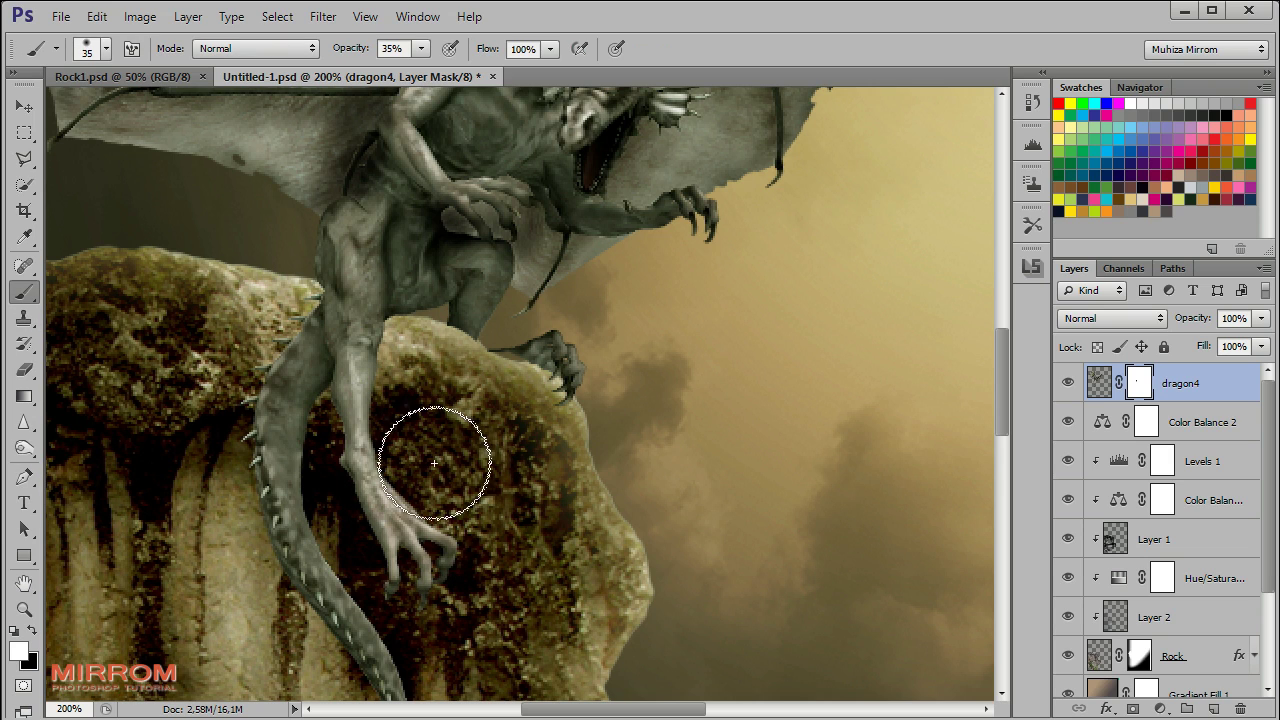
pyautogui.press('[')
pyautogui.press('[')
pyautogui.press('[')
pyautogui.press('[')
pyautogui.press('[')
pyautogui.press('[')
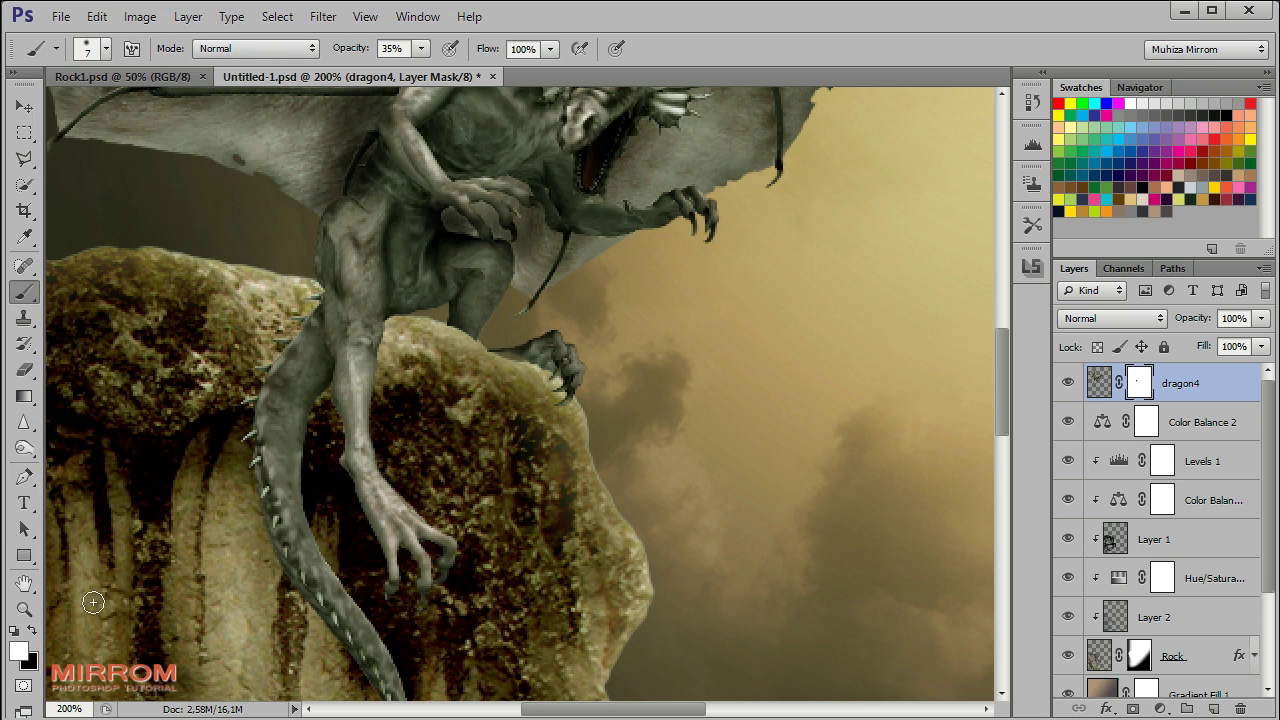
pyautogui.click(33, 629)
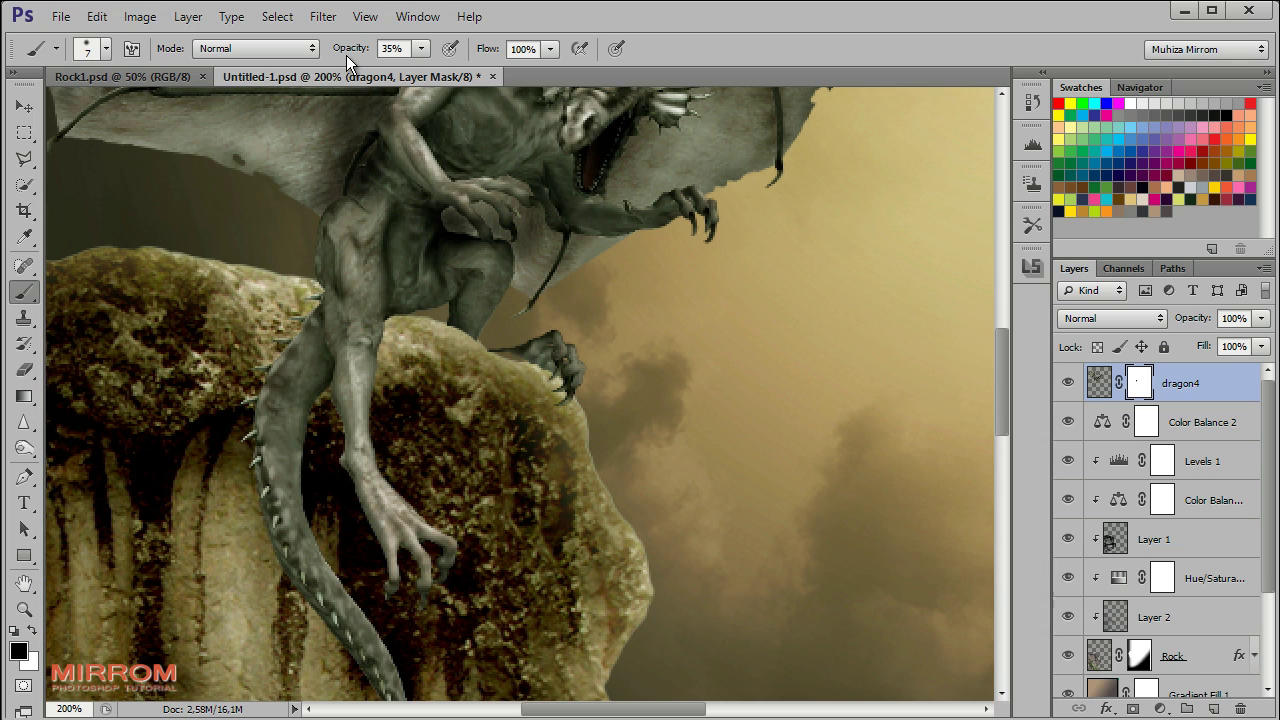
pyautogui.moveTo(346, 55); pyautogui.dragTo(425, 77)
pyautogui.moveTo(507, 349); pyautogui.dragTo(425, 351)
pyautogui.click(32, 629)
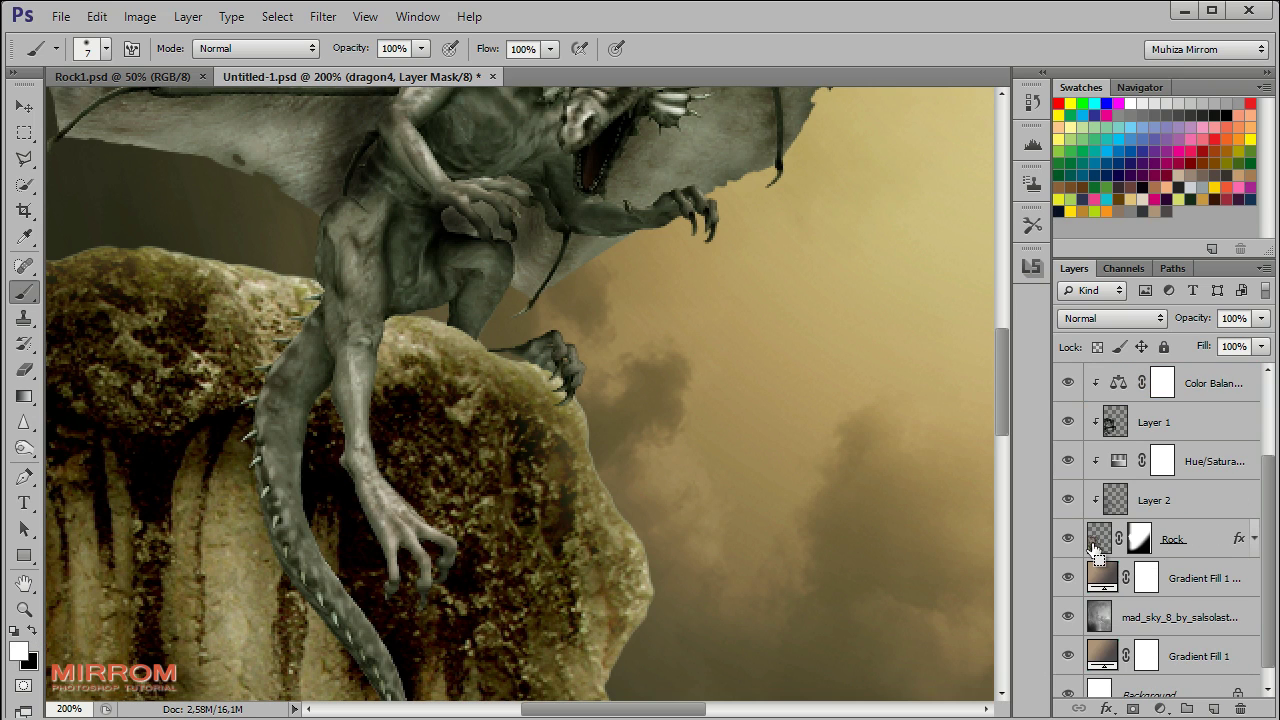
pyautogui.keyDown('ctrl'); pyautogui.click(1107, 539); pyautogui.keyUp('ctrl')
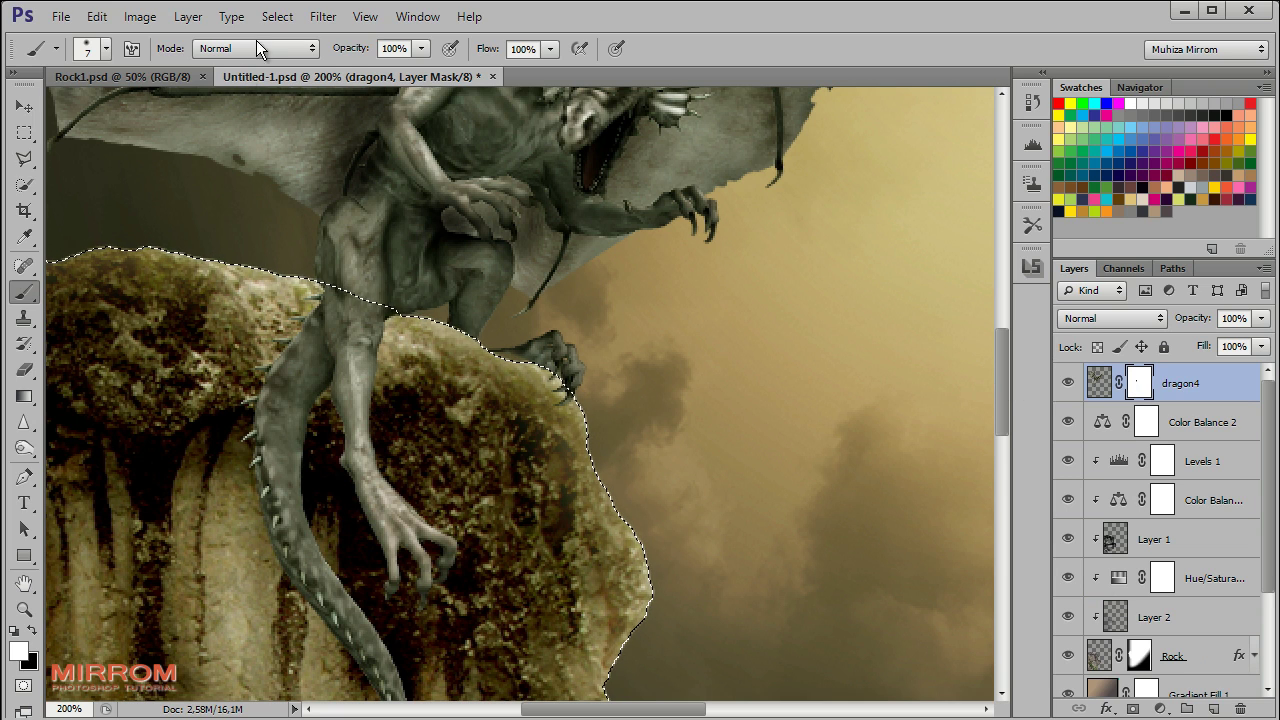
# Paint black on the dragon4 mask to hide the tail against the rock
pyautogui.click(277, 16)
pyautogui.click(298, 100)
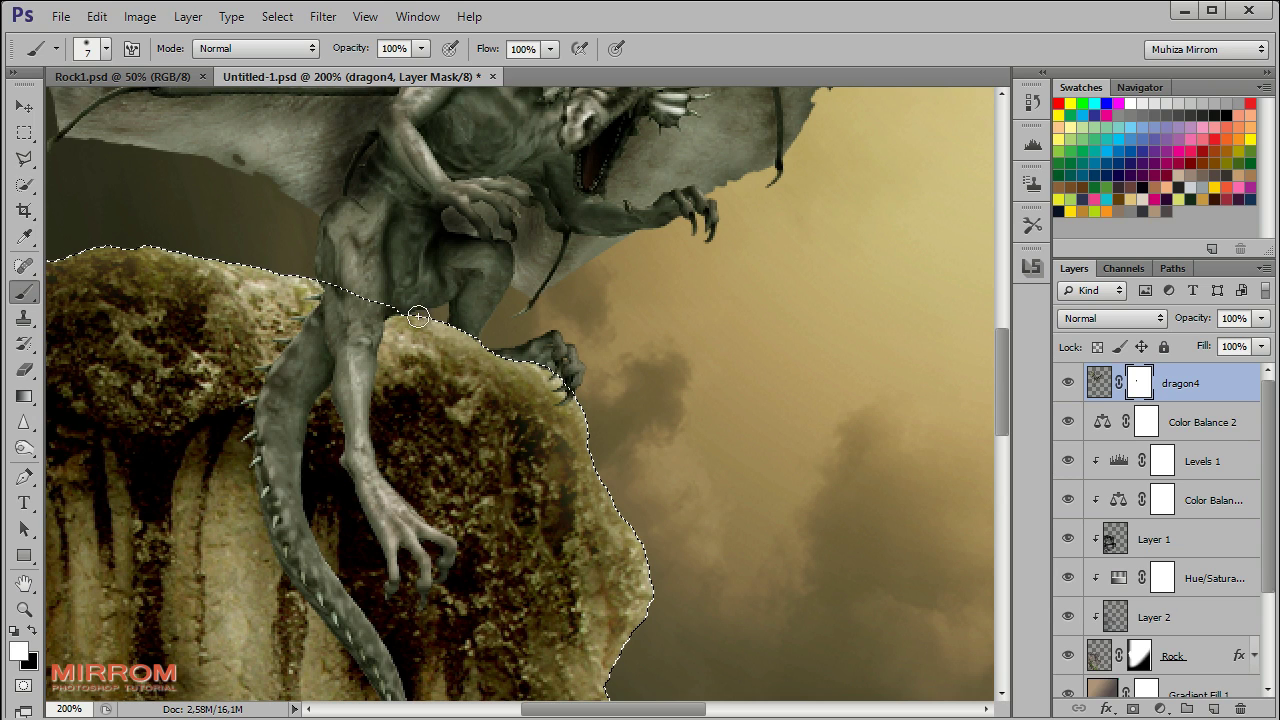
pyautogui.hotkey('ctrl', 'd')
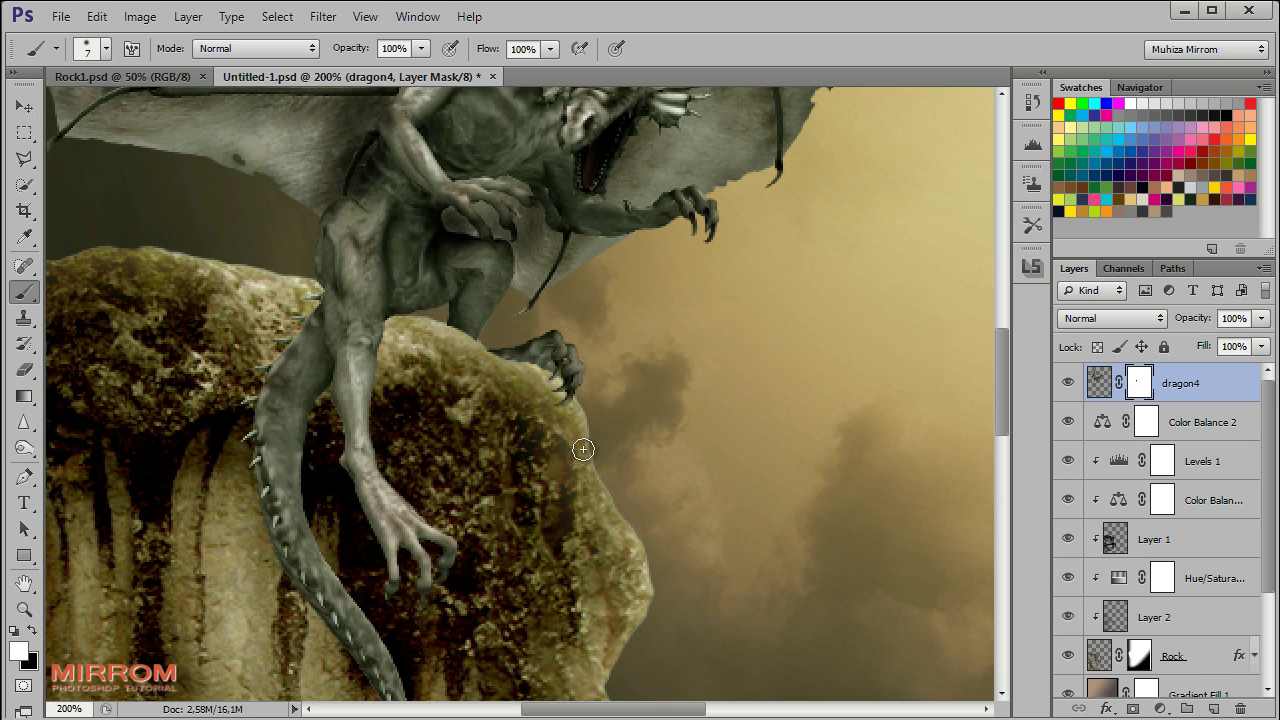
pyautogui.click(33, 631)
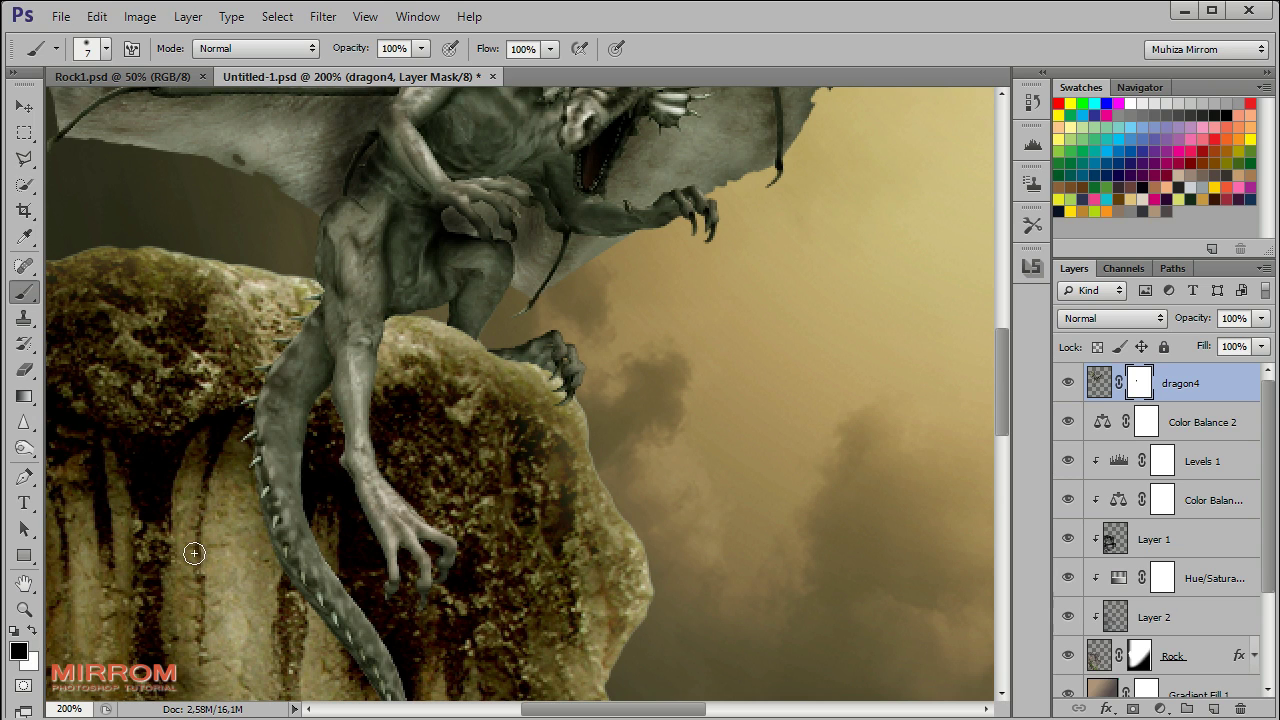
pyautogui.press(']')
pyautogui.press(']')
pyautogui.press(']')
pyautogui.scroll(-5, 210, 540)
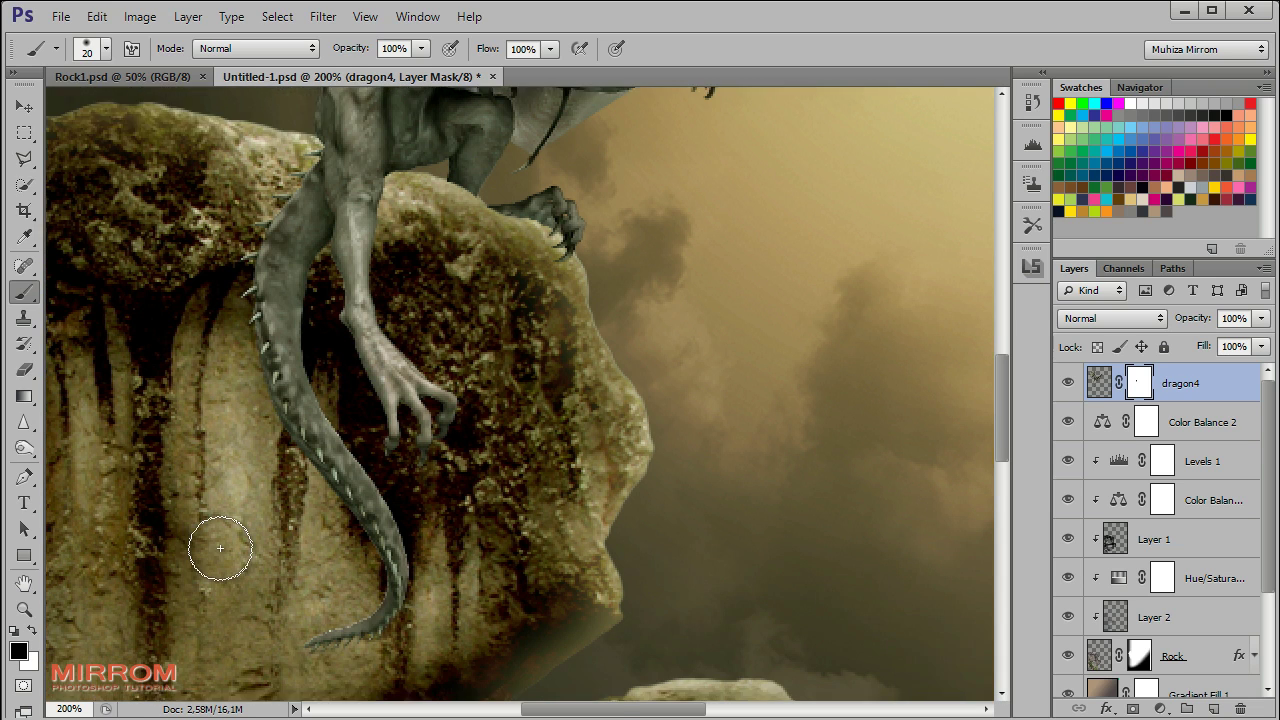
pyautogui.moveTo(290, 560); pyautogui.dragTo(397, 512)
pyautogui.moveTo(286, 429); pyautogui.dragTo(277, 229)
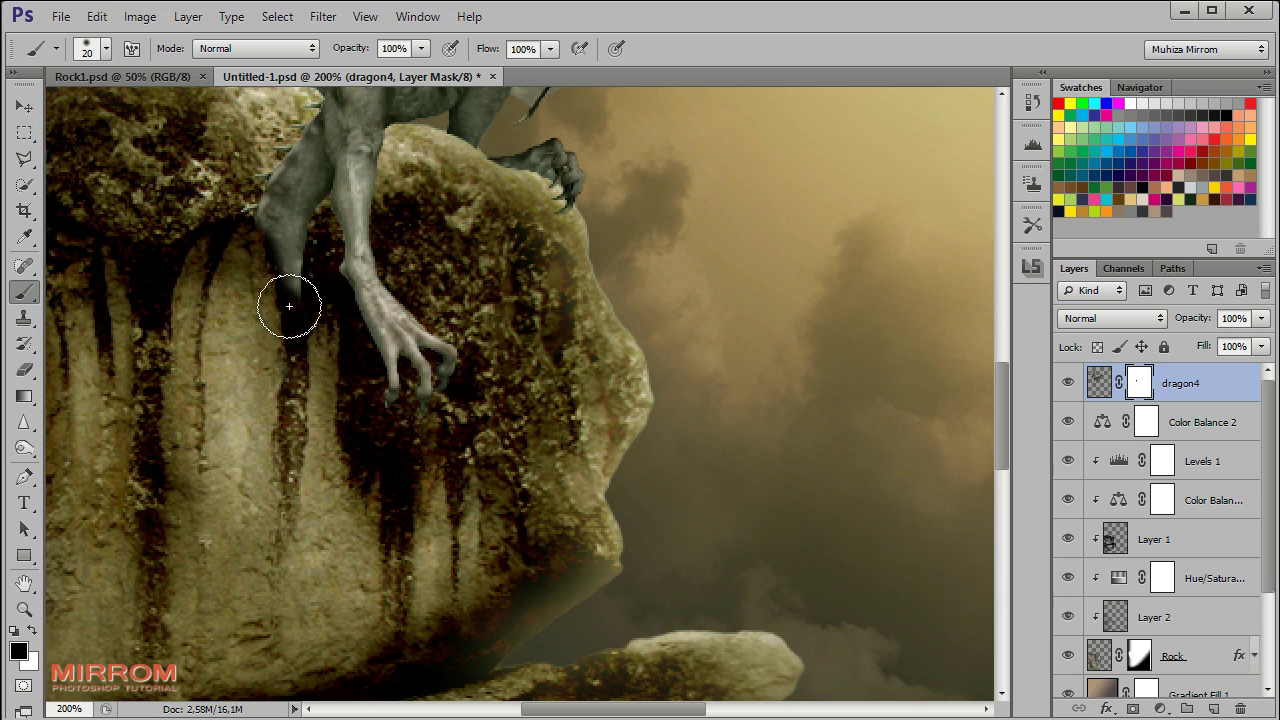
pyautogui.scroll(3, 247, 318)
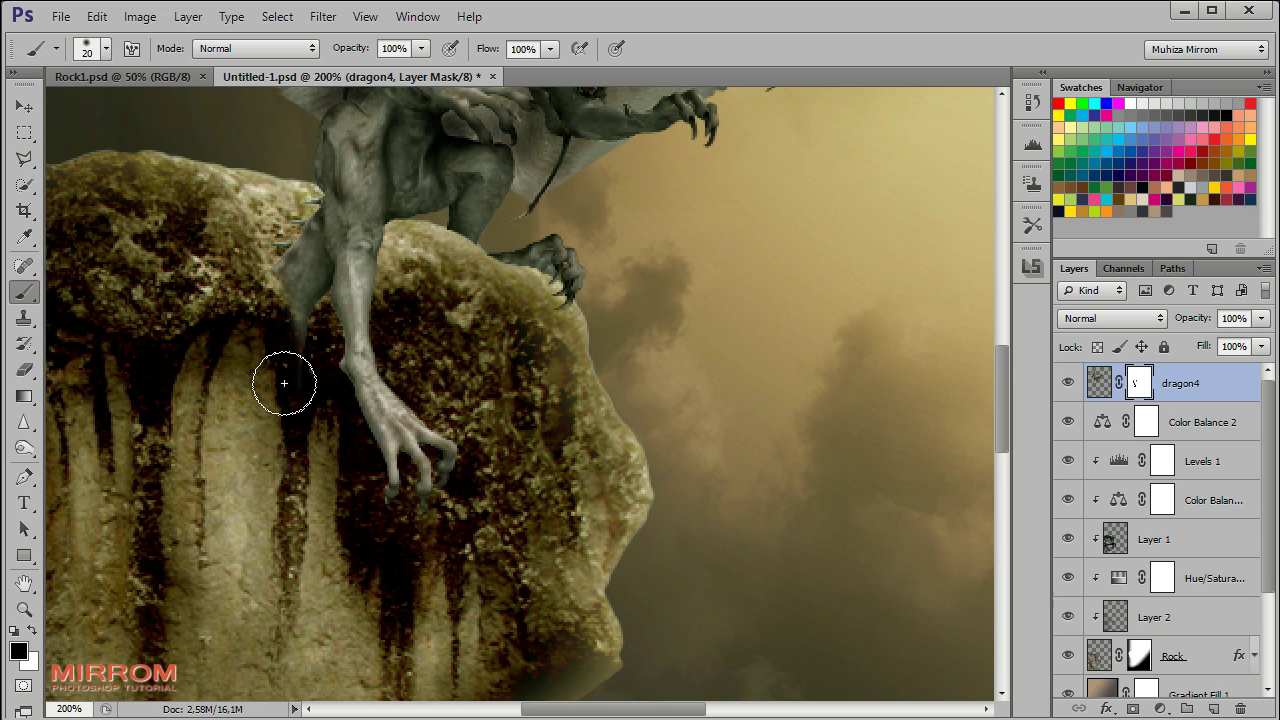
pyautogui.press('[')
pyautogui.press('[')
pyautogui.press('[')
pyautogui.moveTo(294, 298); pyautogui.dragTo(289, 292)
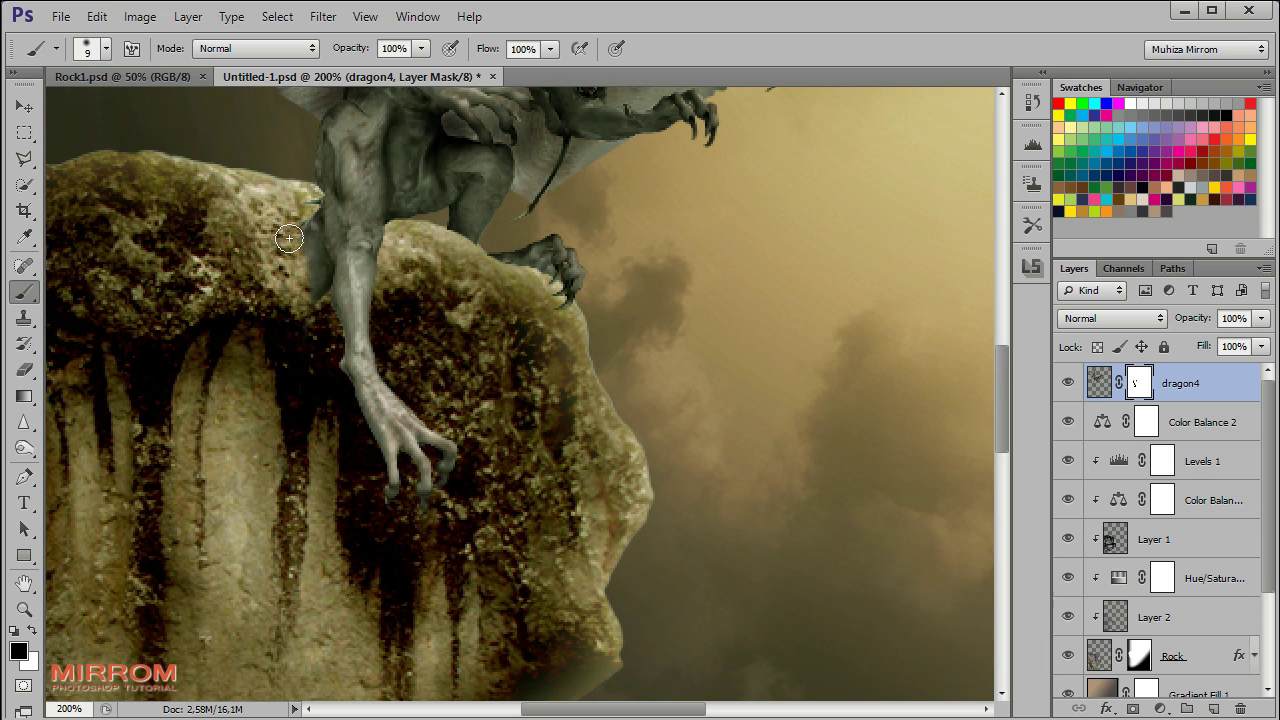
pyautogui.scroll(1, 291, 296)
pyautogui.scroll(1, 260, 293)
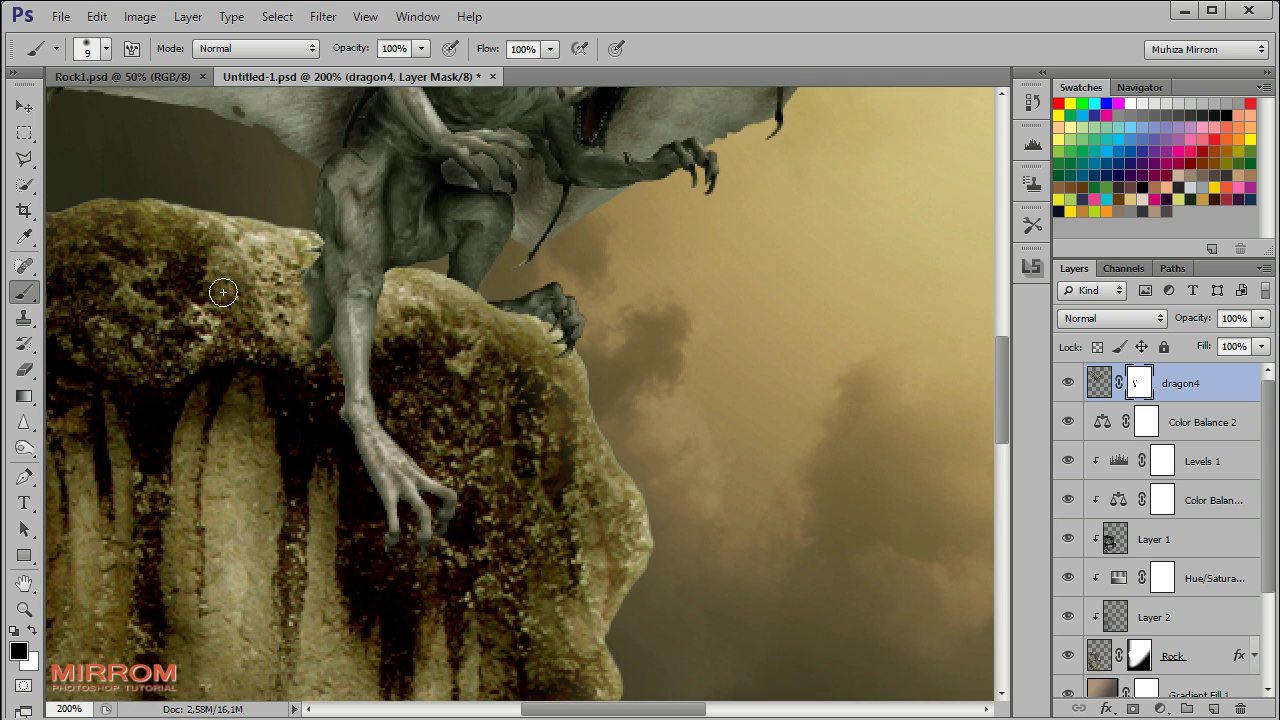
pyautogui.scroll(1, 220, 290)
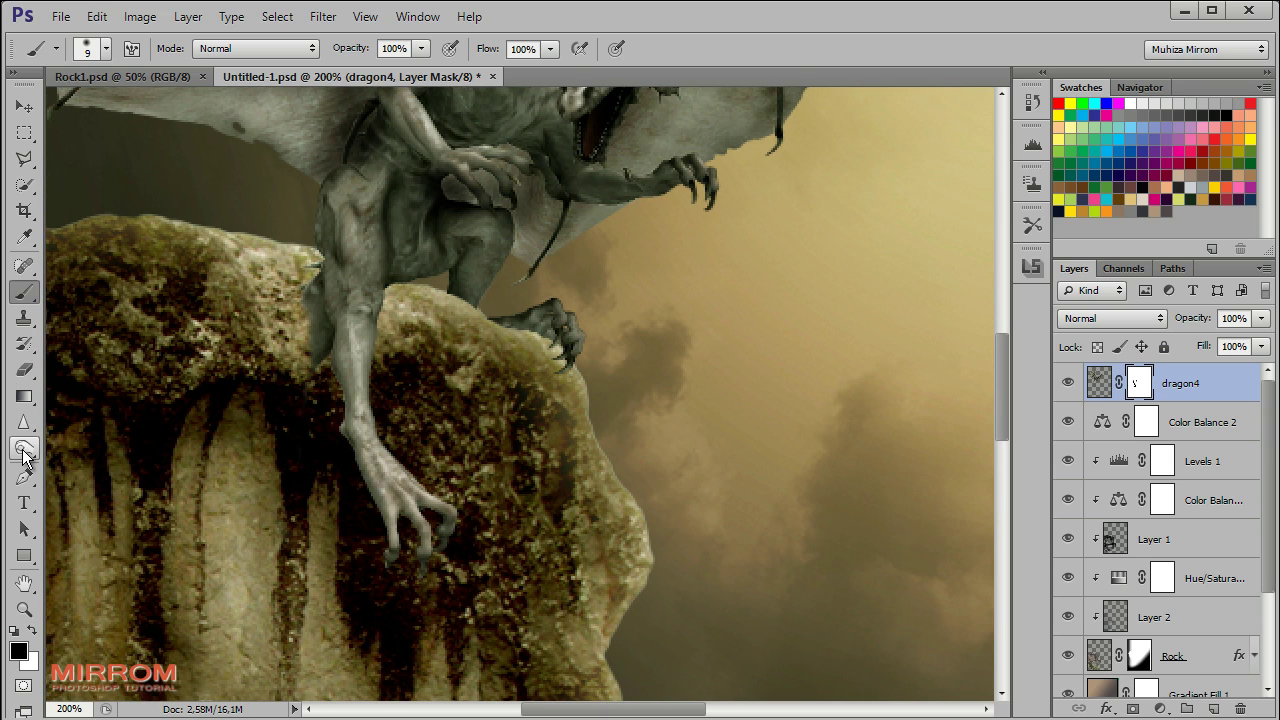
# Outline the leg area behind the rock with the Polygonal Lasso
pyautogui.click(31, 164)
pyautogui.moveTo(33, 170); pyautogui.dragTo(55, 166)
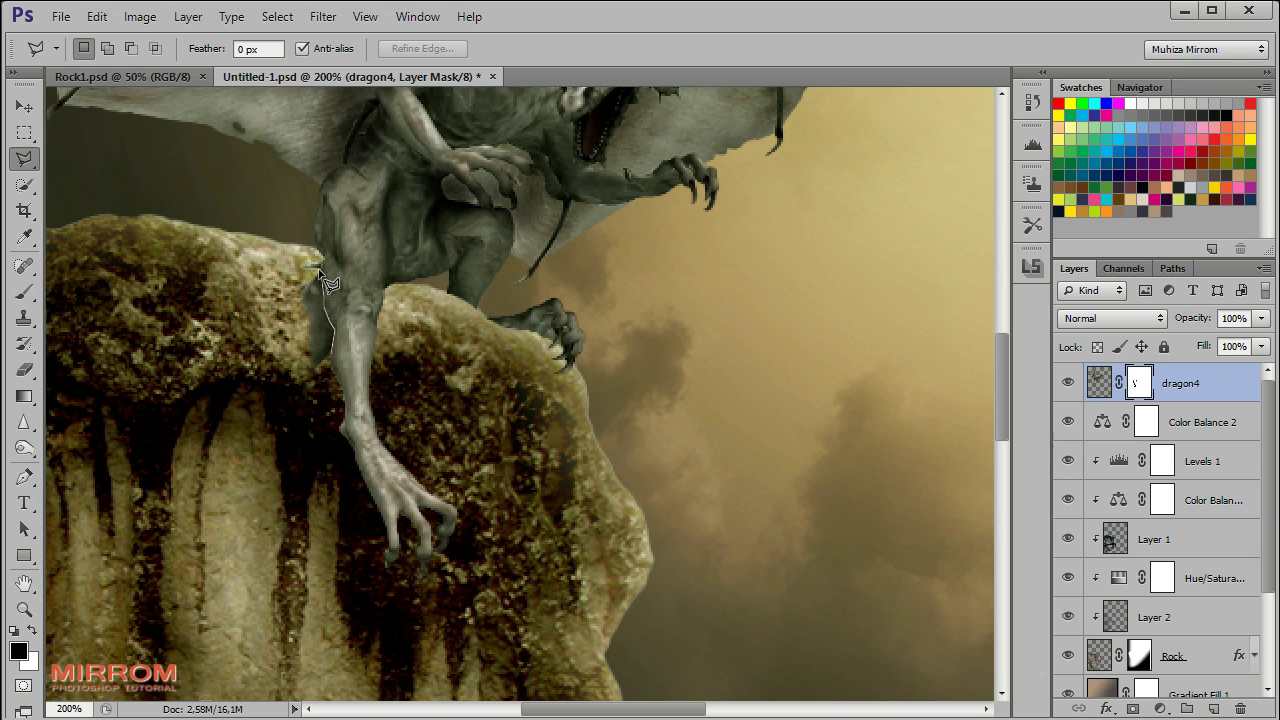
pyautogui.click(318, 268)
pyautogui.click(234, 355)
pyautogui.click(312, 418)
pyautogui.click(324, 380)
pyautogui.doubleClick(338, 360)
# Brush out the leg inside the selection, deselect, and zoom out to the whole composite
pyautogui.press('b')
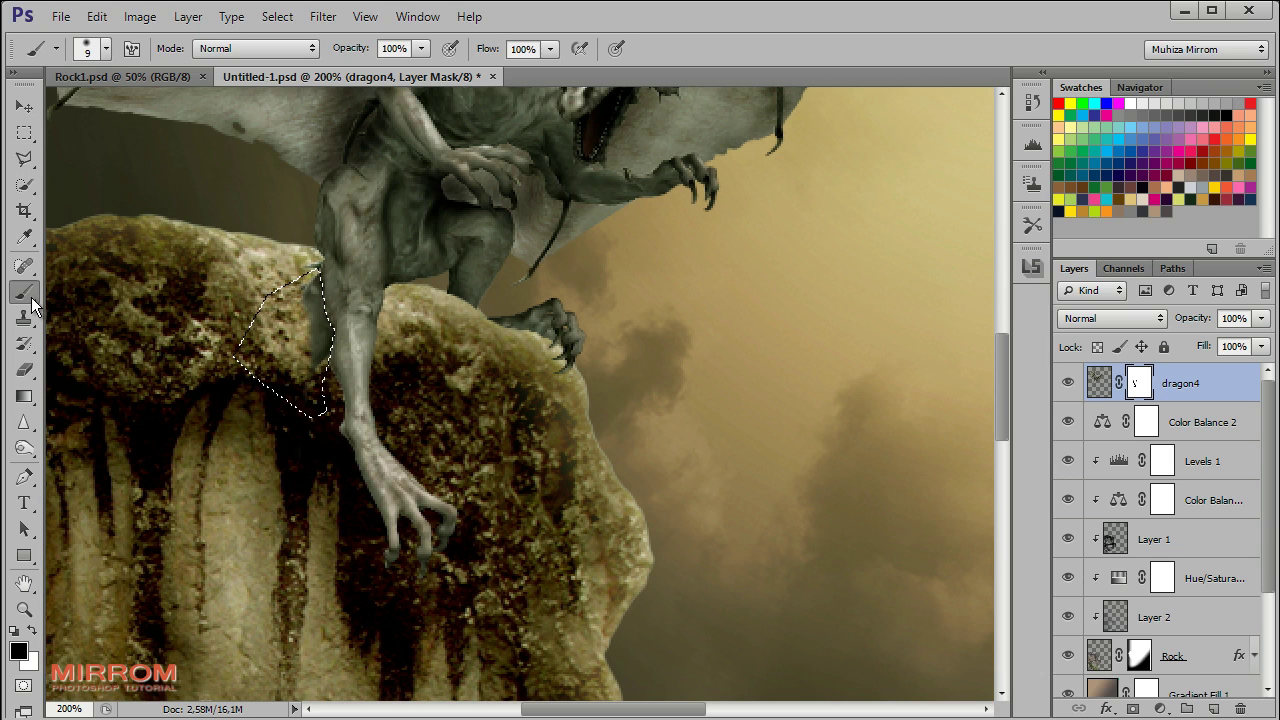
pyautogui.moveTo(306, 325); pyautogui.dragTo(316, 284)
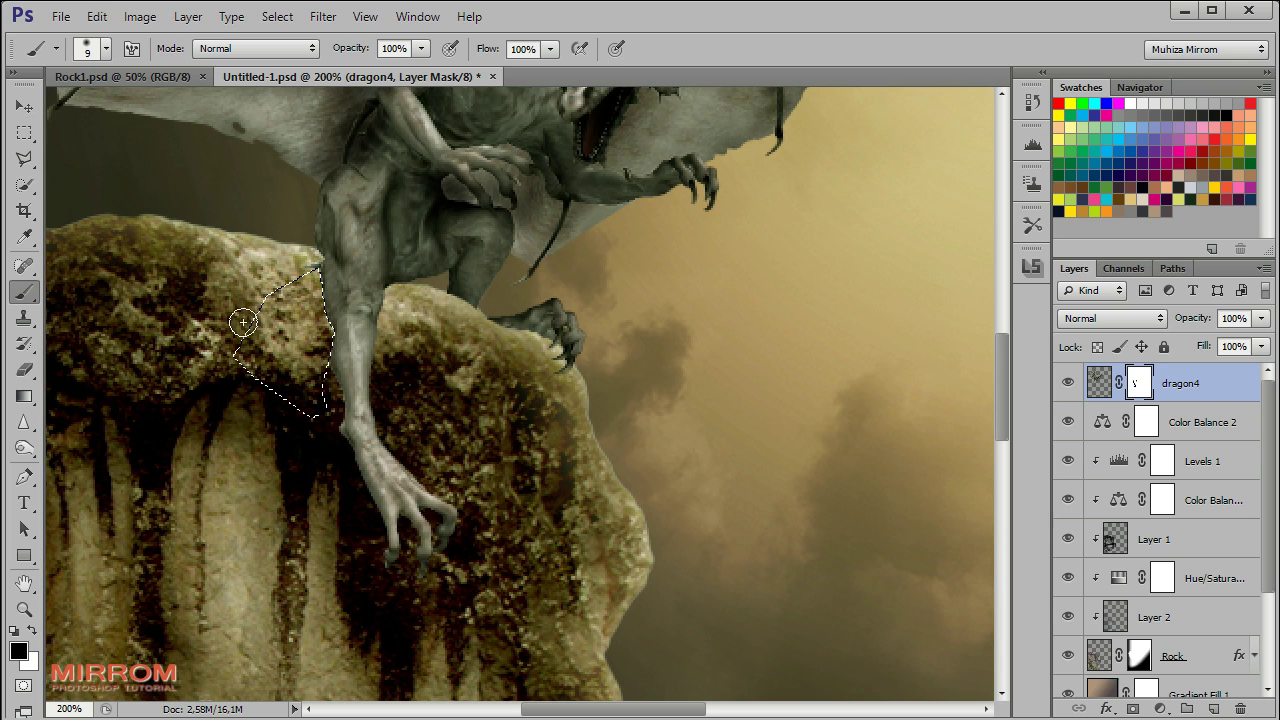
pyautogui.press('v')
pyautogui.hotkey('ctrl', 'd')
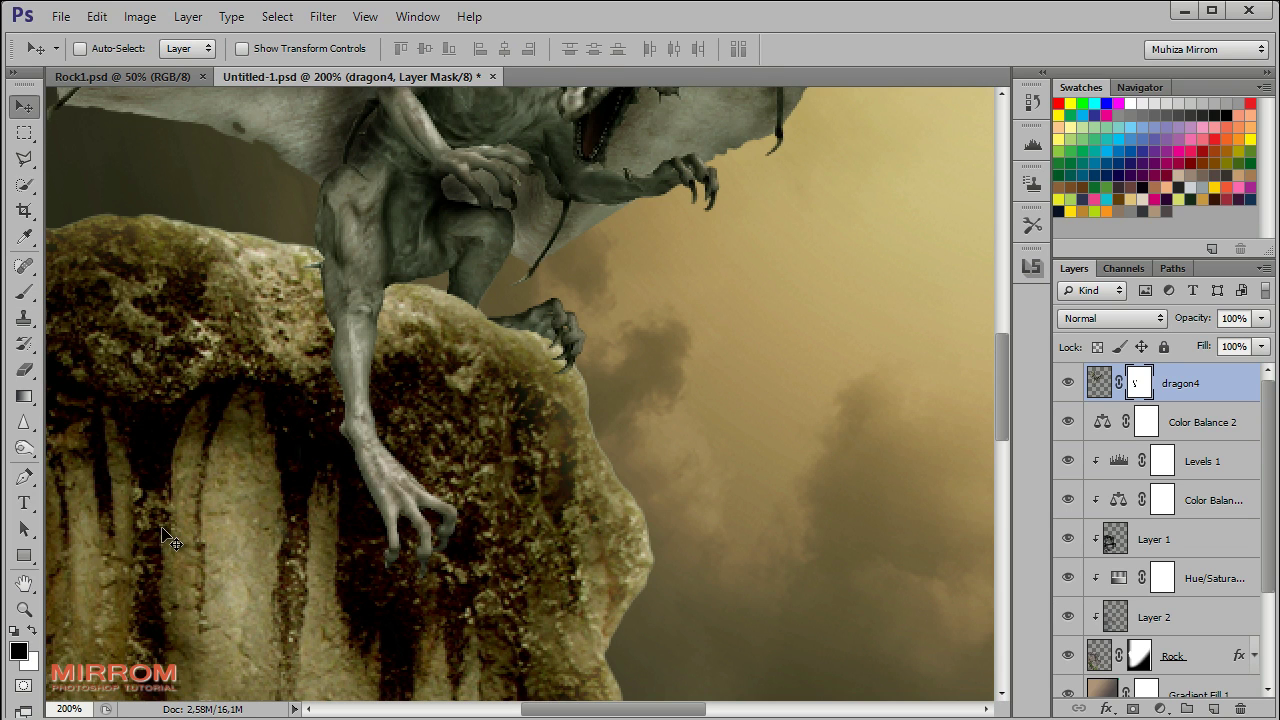
pyautogui.press('z')
pyautogui.keyDown('alt'); pyautogui.click(400, 230); pyautogui.keyUp('alt')
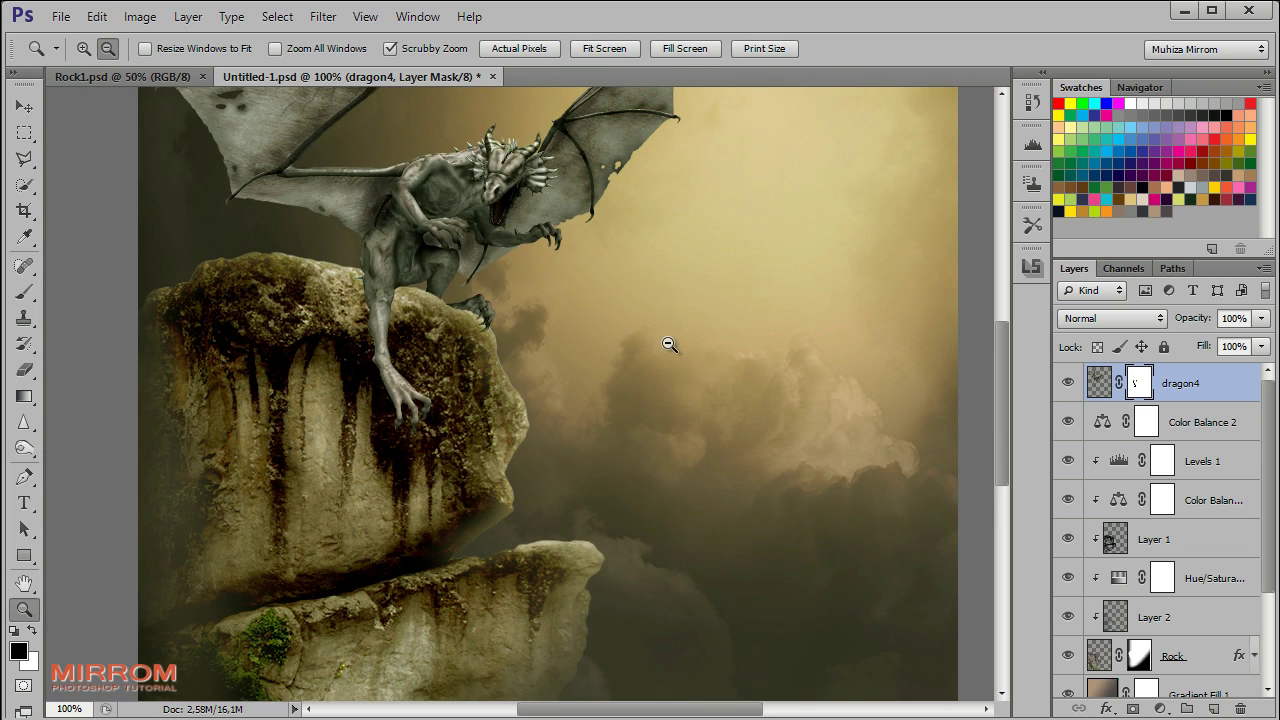
# Clip Levels 2 to the dragon4 layer and raise its black input to 18
pyautogui.scroll(2, 678, 339)
pyautogui.scroll(2, 686, 334)
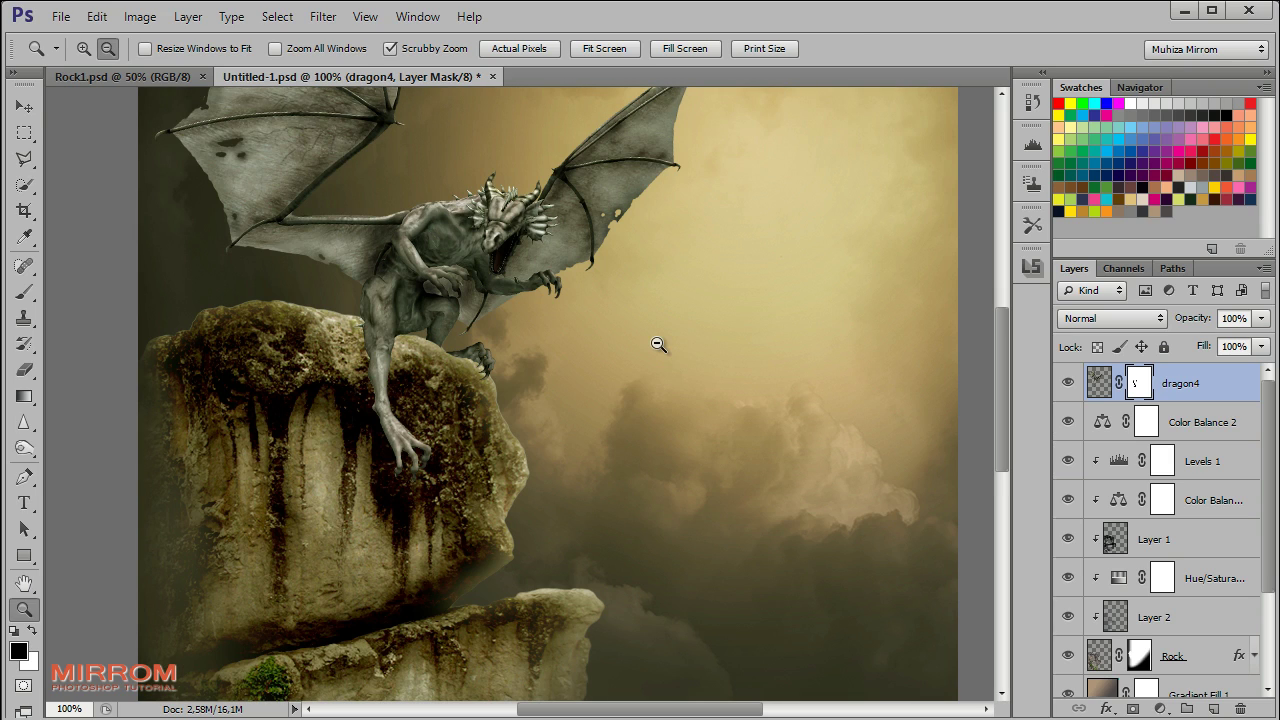
pyautogui.press('v')
pyautogui.scroll(2, 603, 394)
pyautogui.scroll(2, 603, 394)
pyautogui.scroll(2, 603, 394)
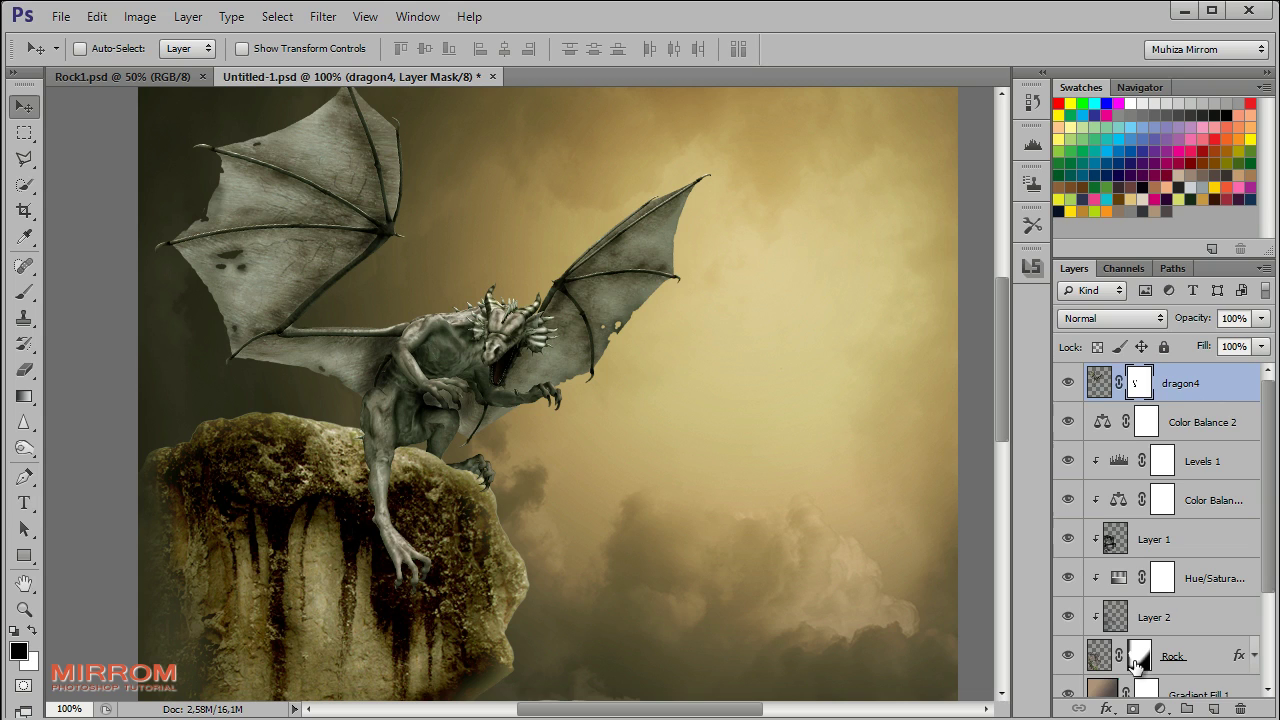
pyautogui.click(1160, 708)
pyautogui.click(1113, 378)
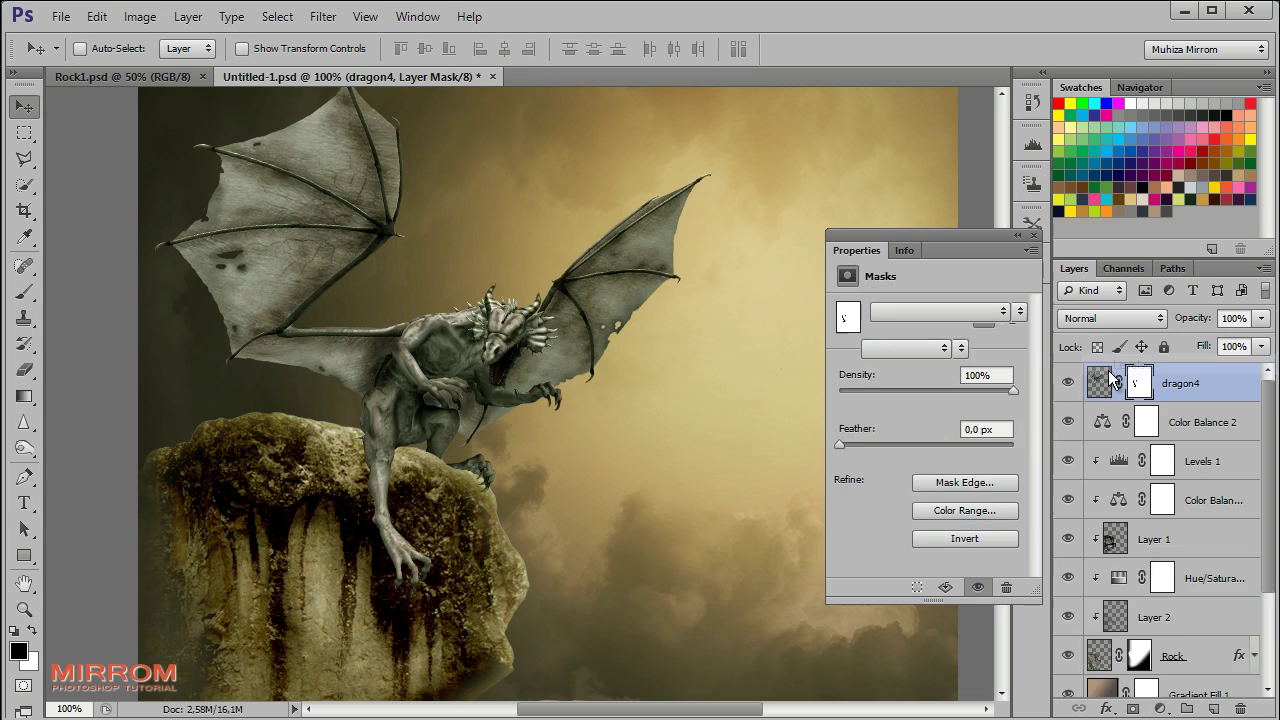
pyautogui.click(886, 588)
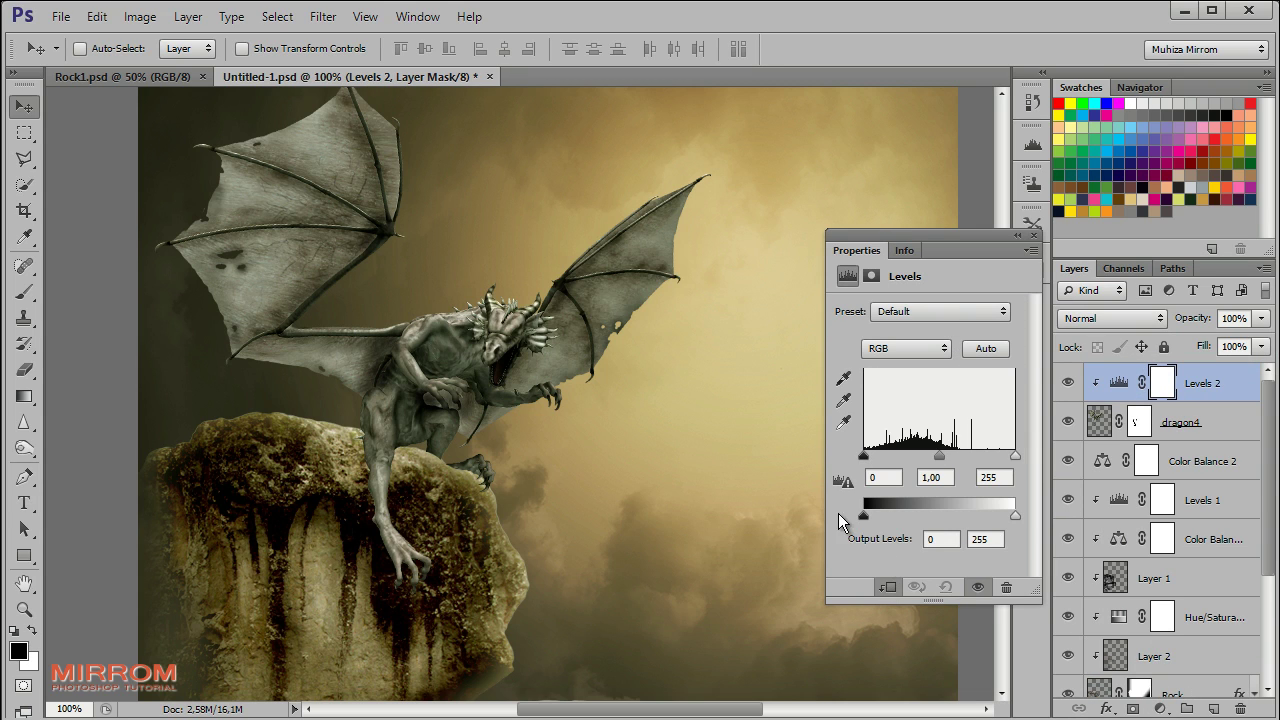
pyautogui.moveTo(864, 456); pyautogui.dragTo(875, 458)
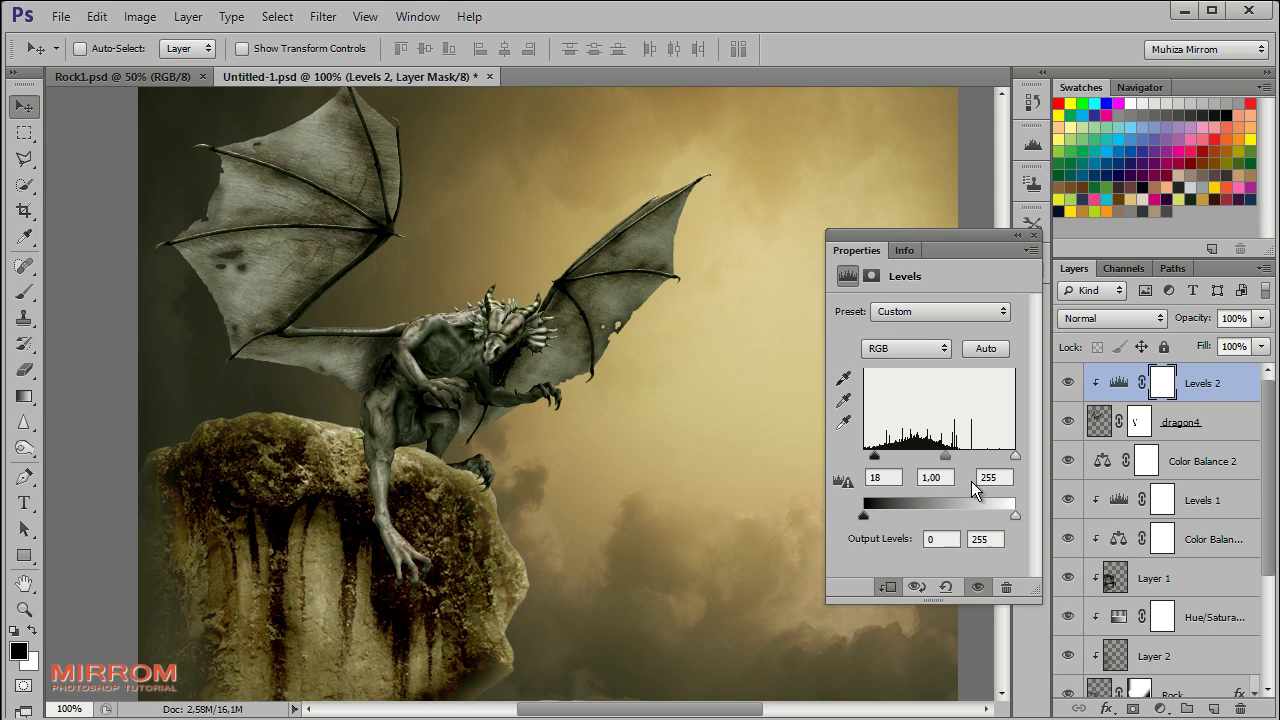
pyautogui.click(1034, 236)
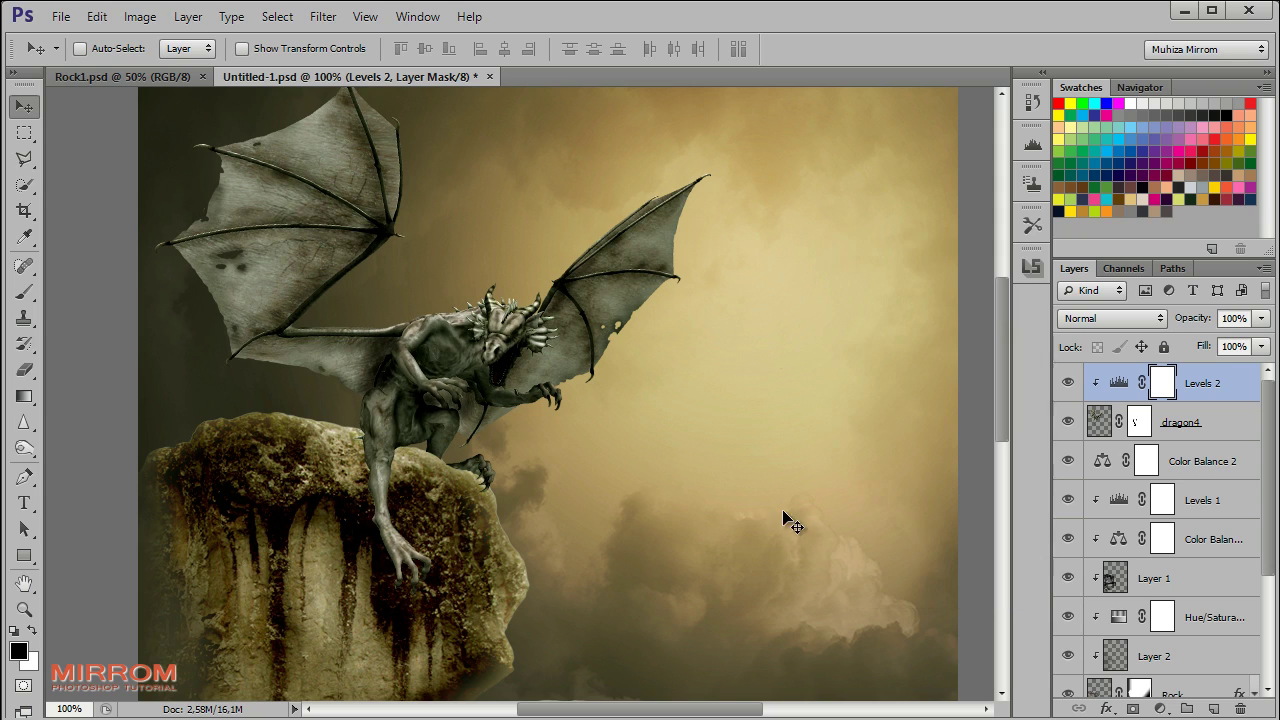
# Toggle dragon4's visibility to compare, clear the selection, and select dragon4
pyautogui.click(1068, 421)
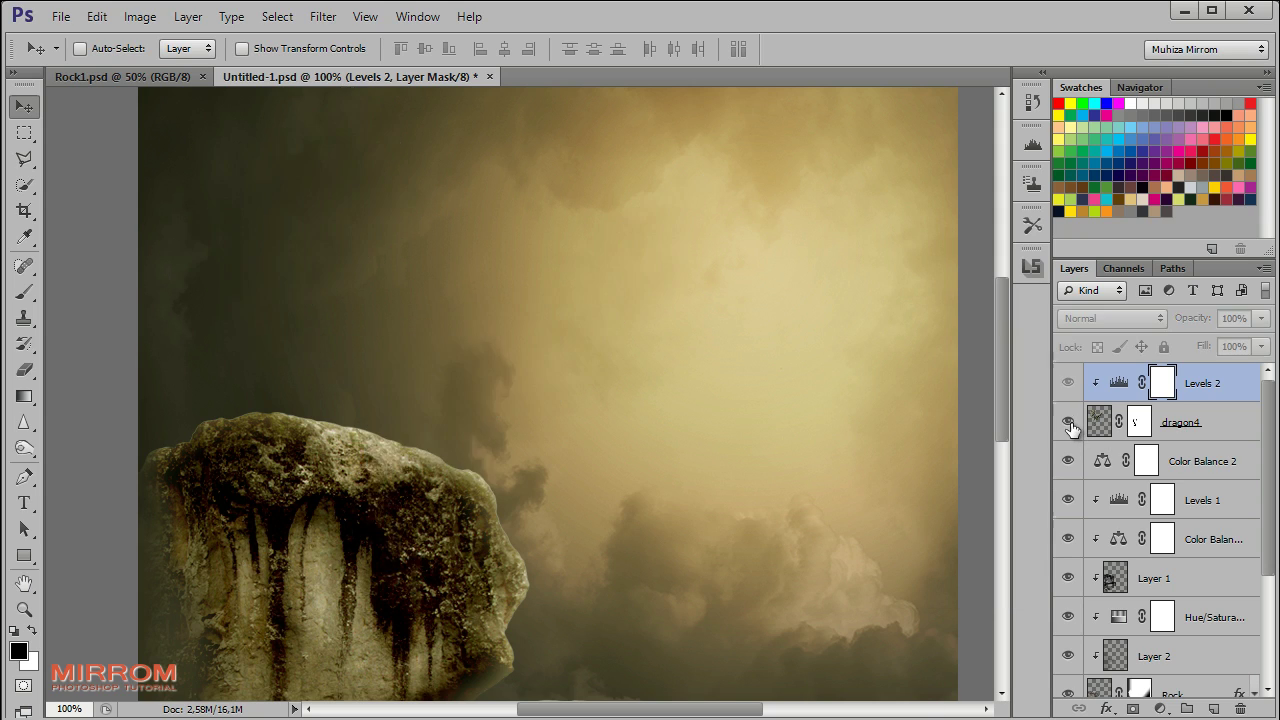
pyautogui.keyDown('ctrl'); pyautogui.click(1098, 422); pyautogui.keyUp('ctrl')
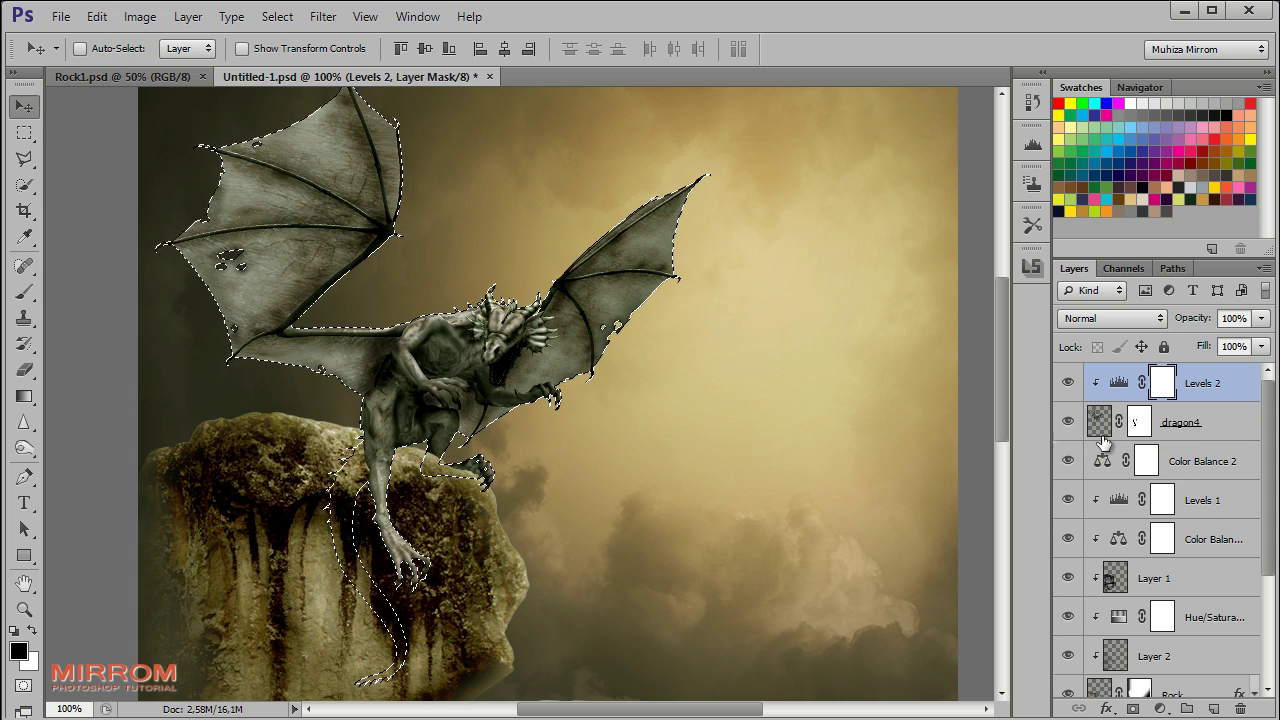
pyautogui.hotkey('ctrl', 'd')
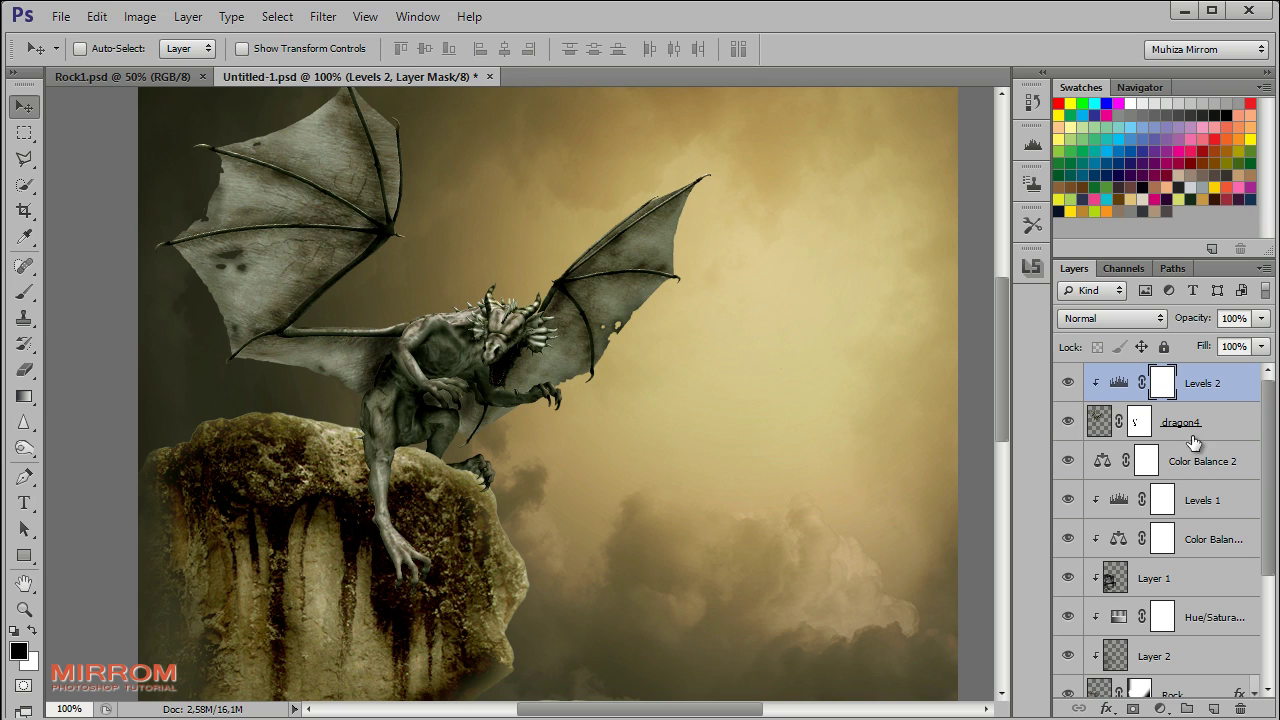
pyautogui.click(1197, 432)
# Convert dragon4 to a Smart Object and load its outline as a selection
pyautogui.rightClick(1201, 428)
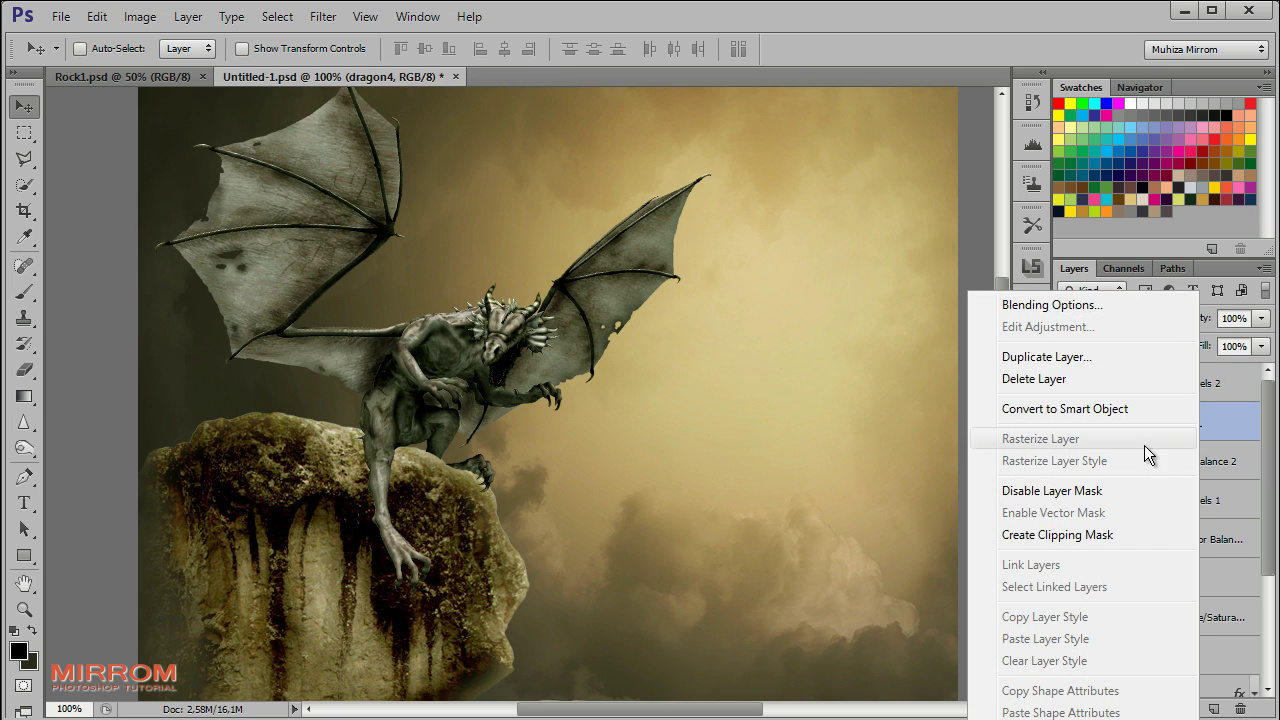
pyautogui.click(1090, 414)
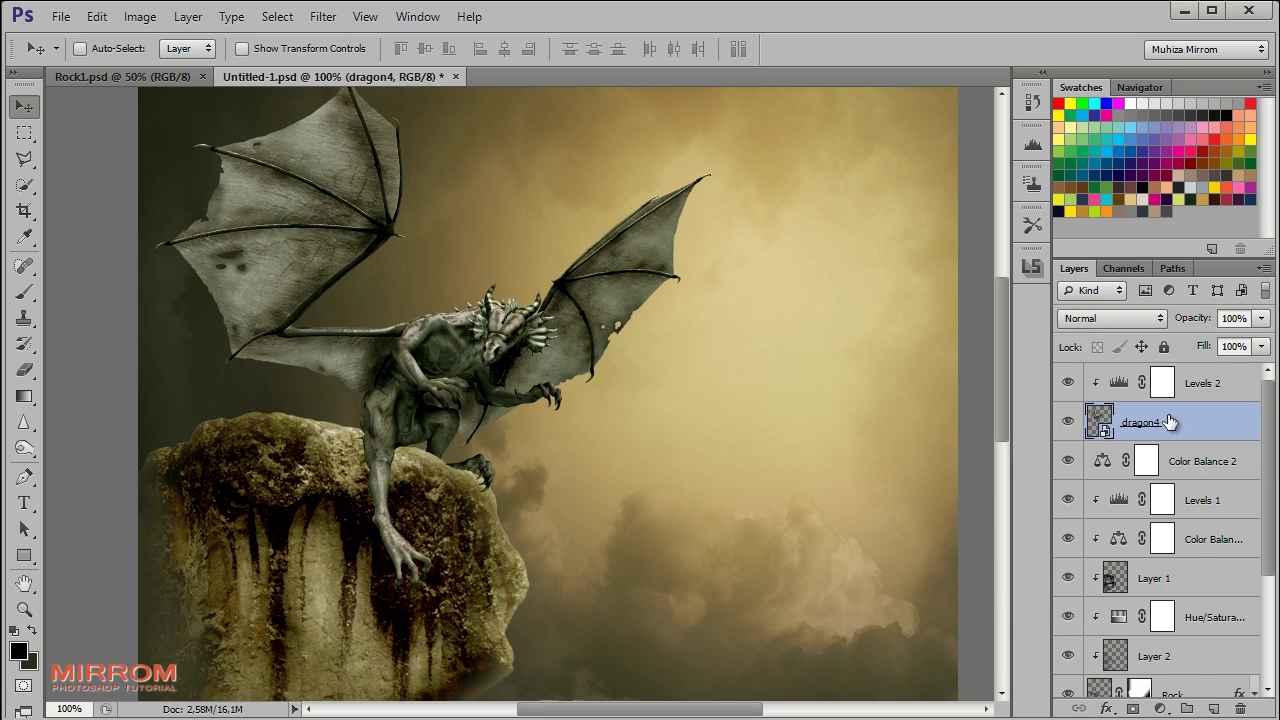
pyautogui.rightClick(1169, 415)
pyautogui.click(1169, 415)
pyautogui.keyDown('ctrl'); pyautogui.click(1098, 419); pyautogui.keyUp('ctrl')
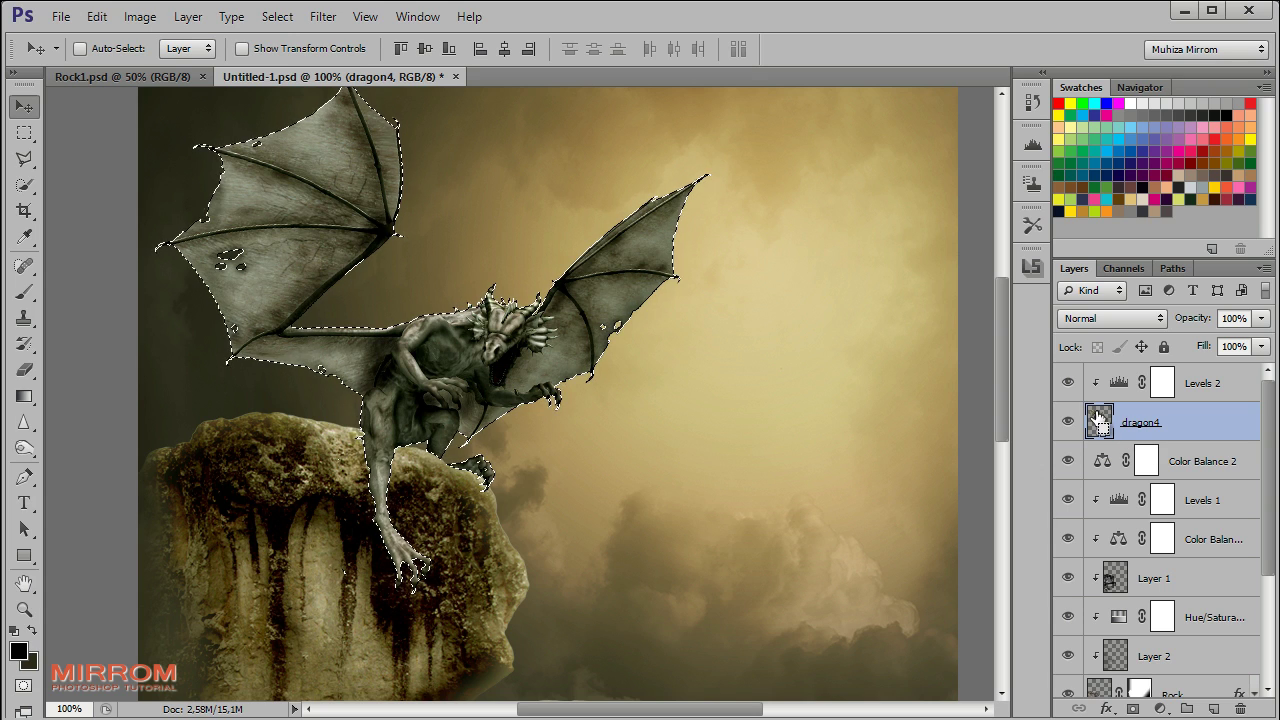
# Add a black Solid Color fill in the dragon shape, rasterize it, and move it below dragon4
pyautogui.click(1160, 708)
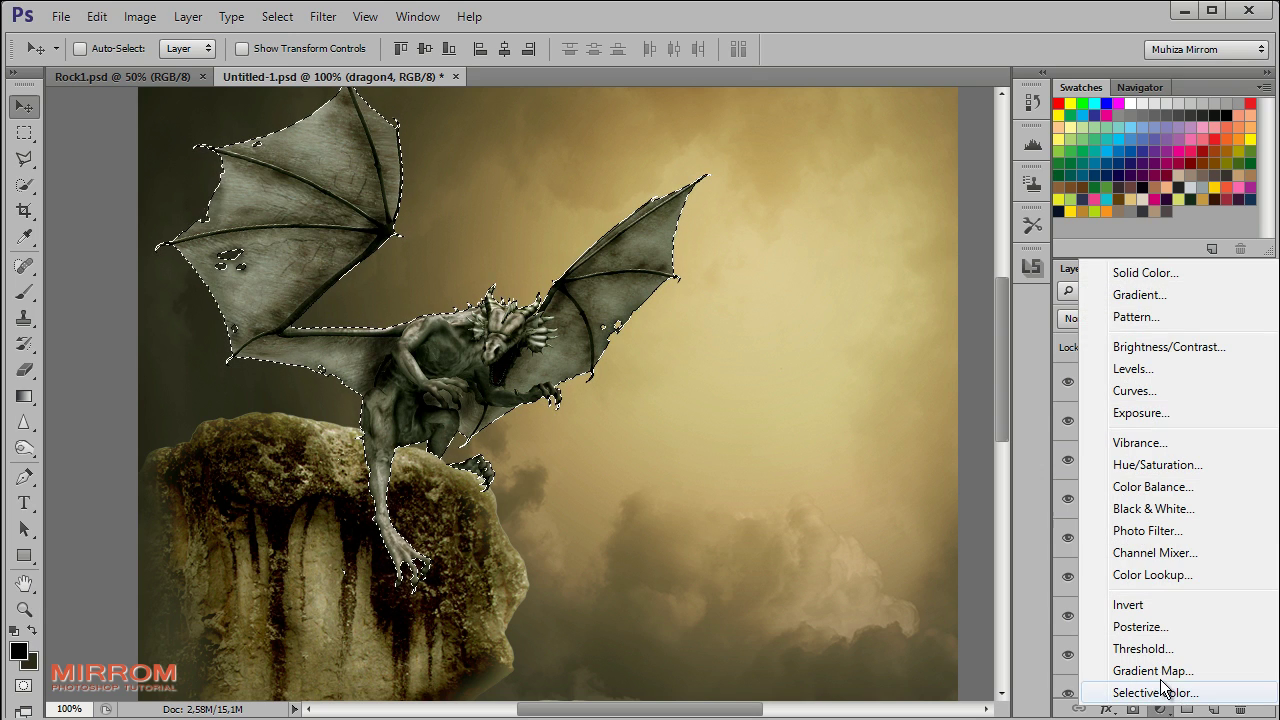
pyautogui.click(1157, 279)
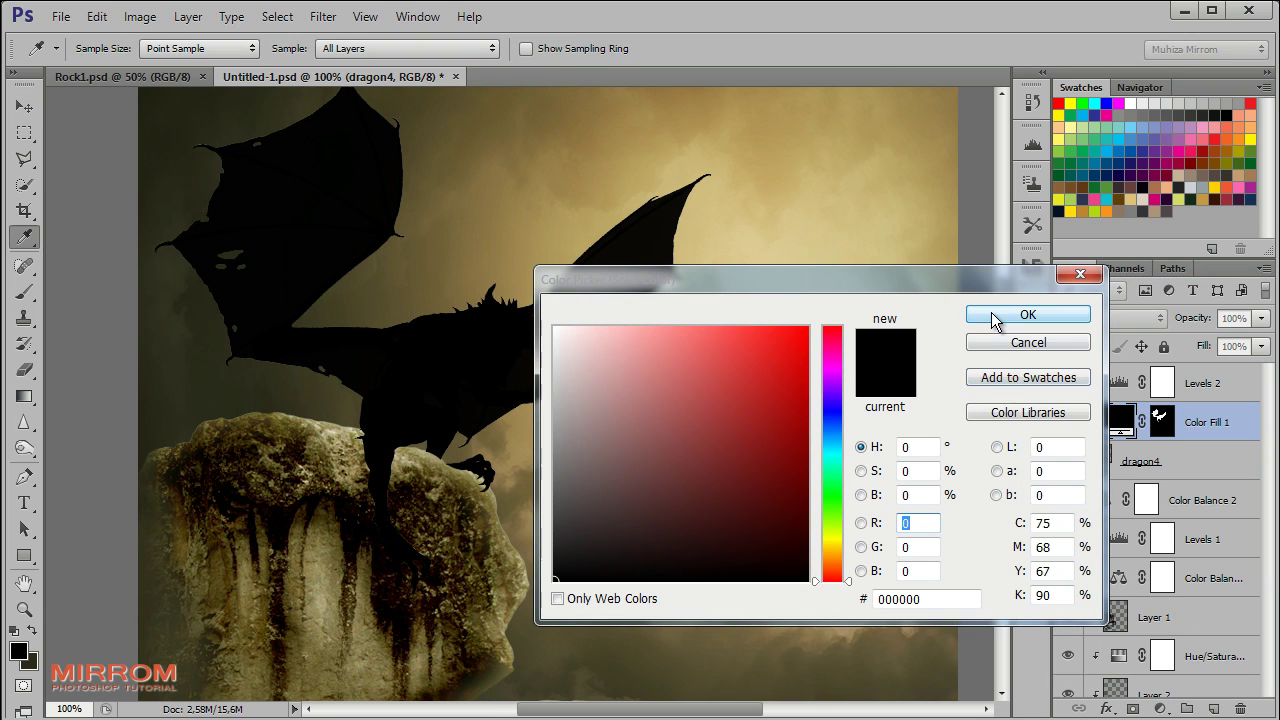
pyautogui.click(1000, 315)
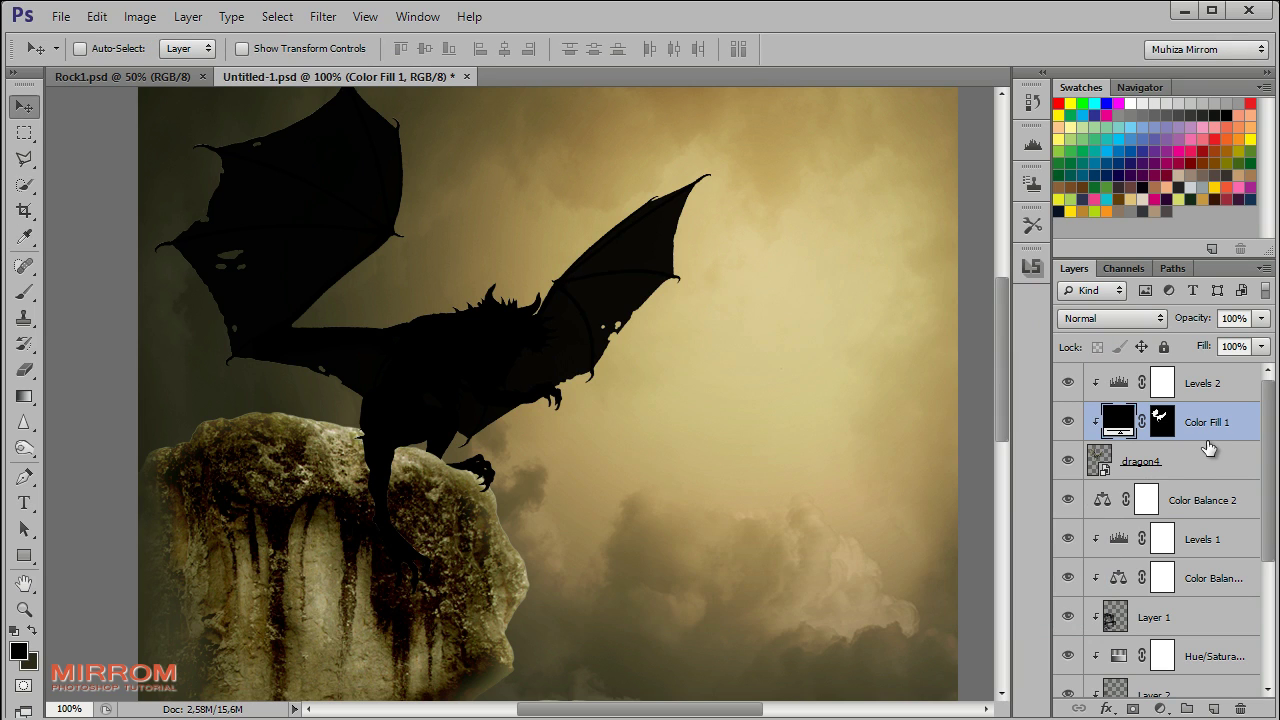
pyautogui.rightClick(1205, 424)
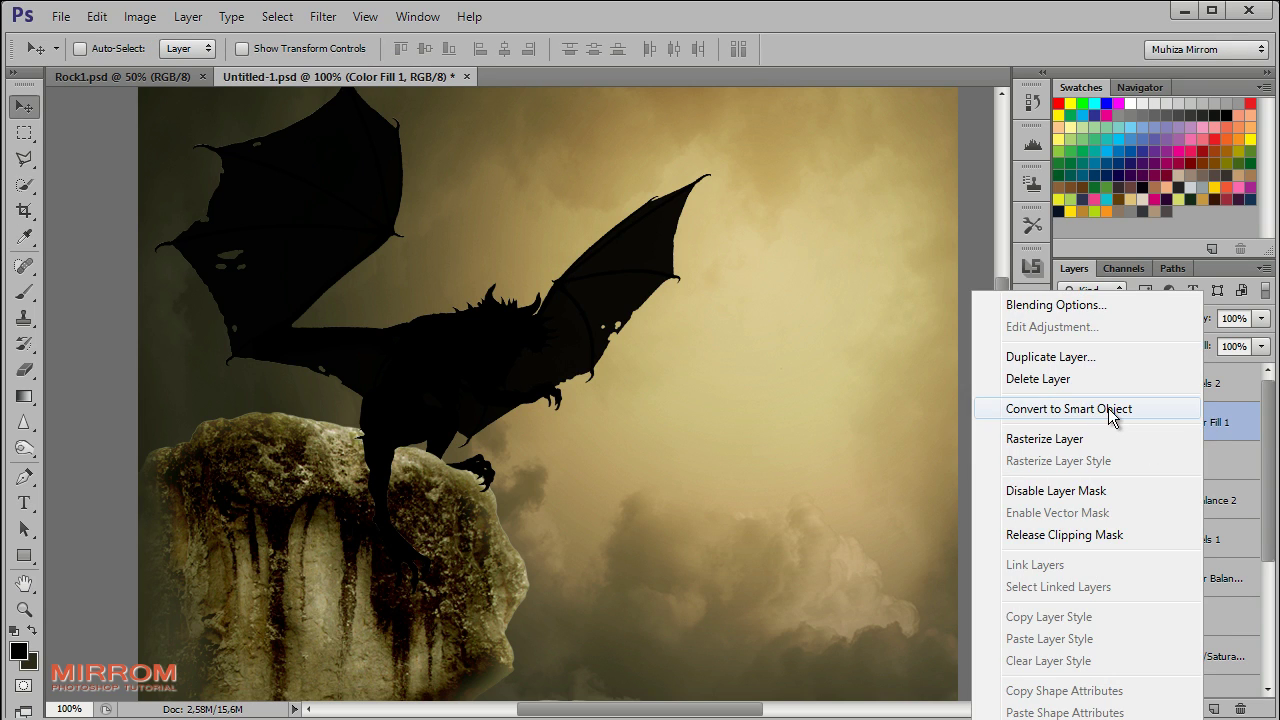
pyautogui.click(1030, 408)
pyautogui.rightClick(1148, 425)
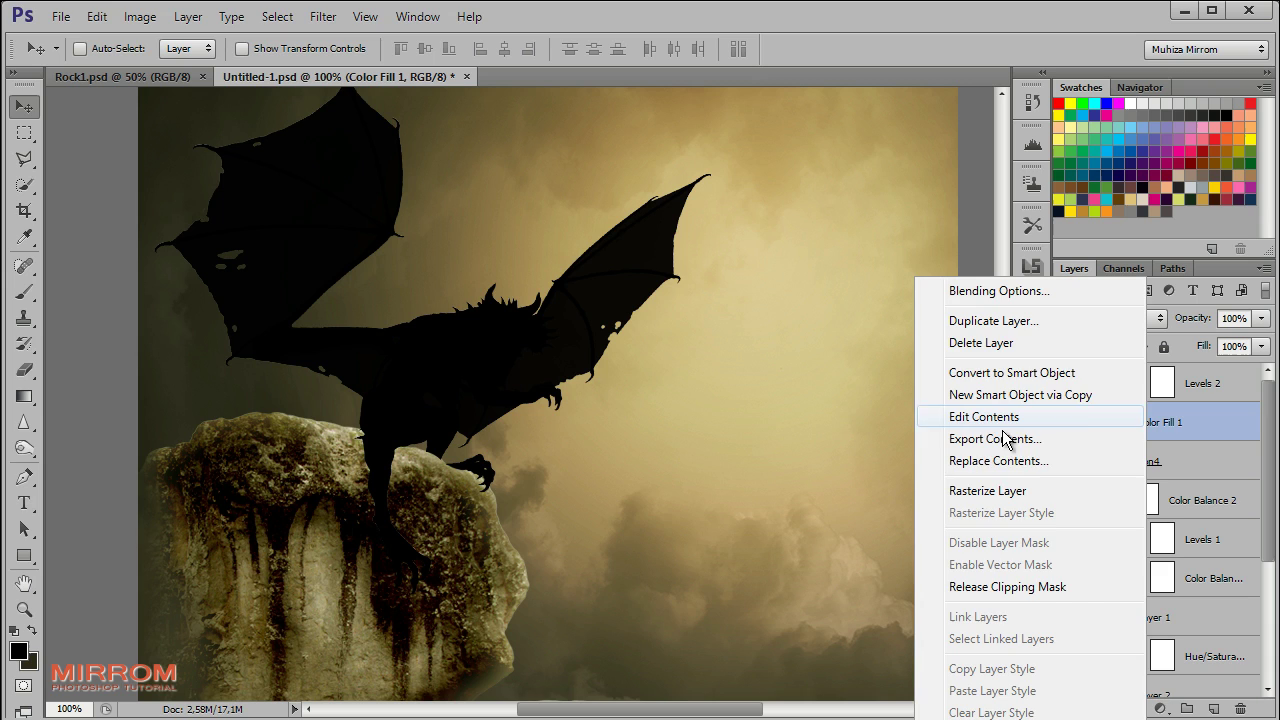
pyautogui.click(993, 489)
pyautogui.moveTo(1165, 428); pyautogui.dragTo(1153, 482)
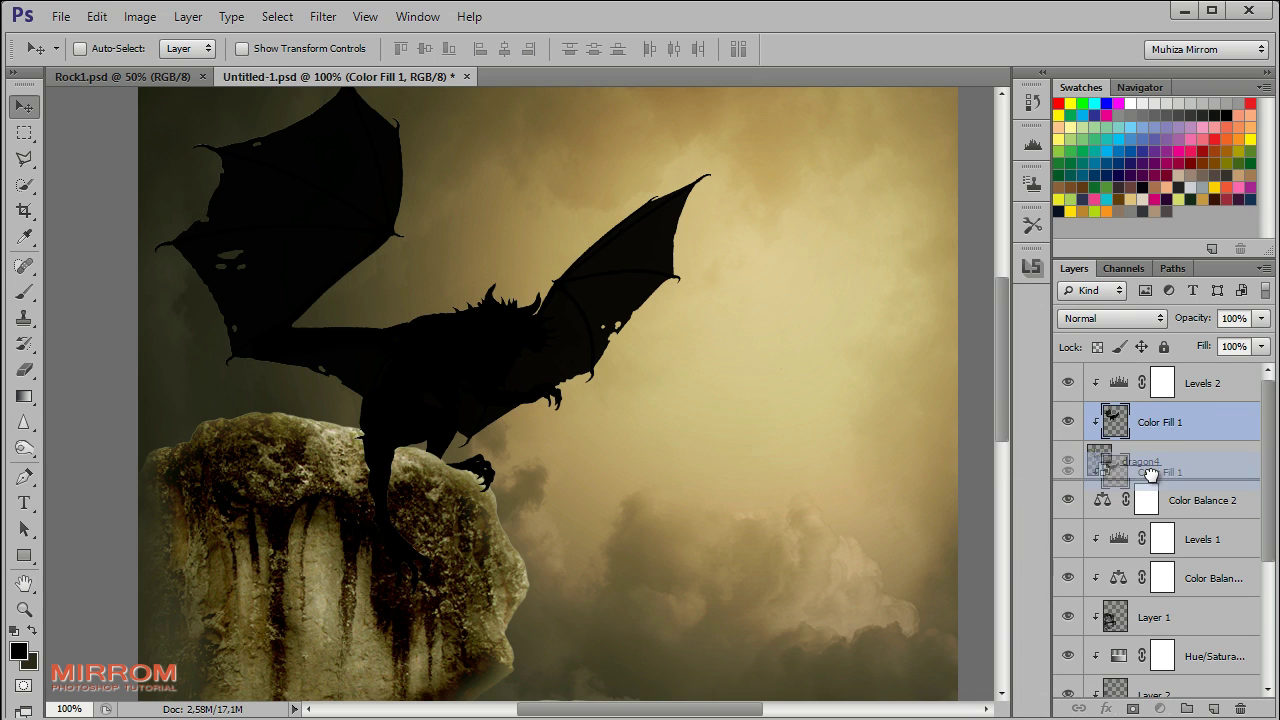
# Release Levels 2 from its clipping and select Color Fill 1
pyautogui.click(1203, 389)
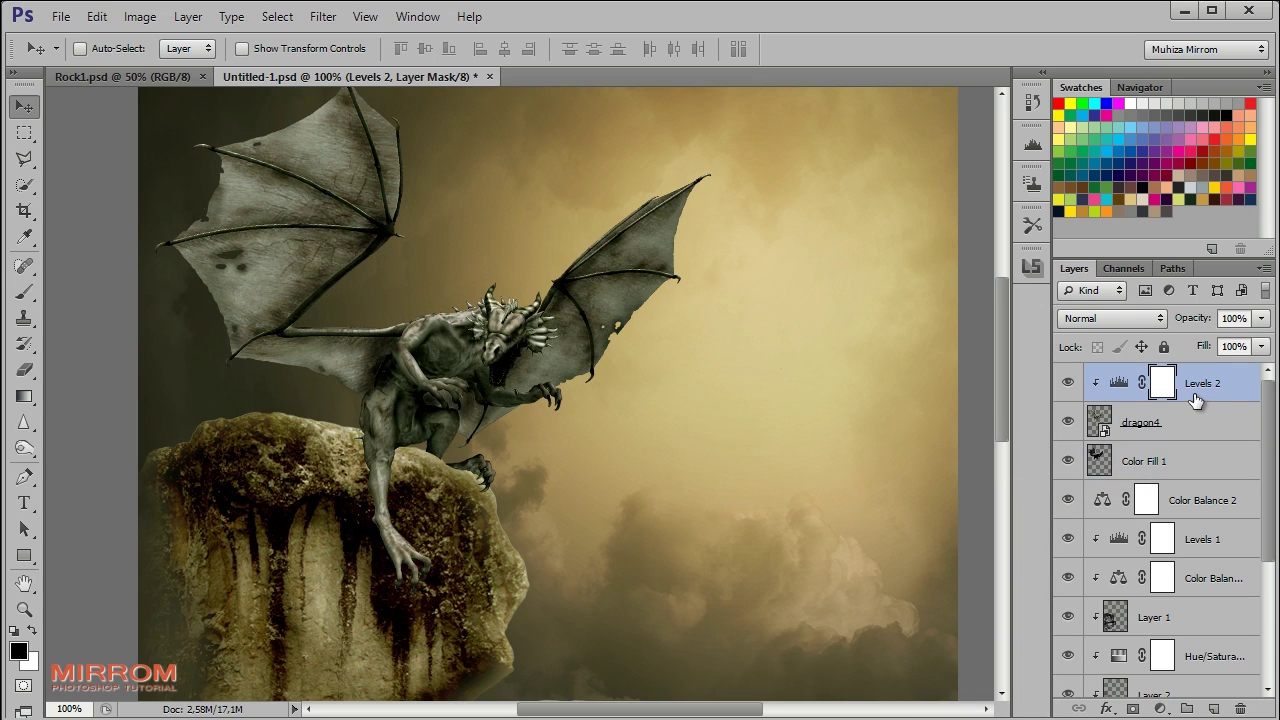
pyautogui.keyDown('alt'); pyautogui.click(1195, 401); pyautogui.keyUp('alt')
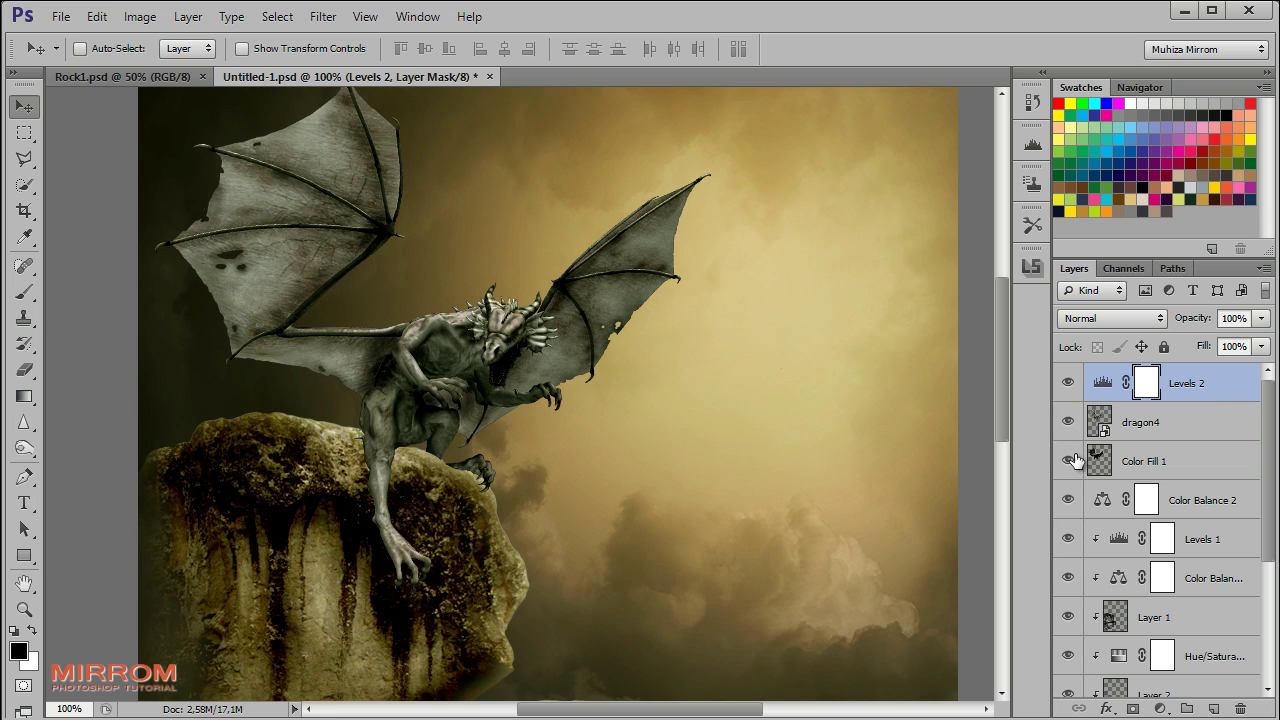
pyautogui.click(1146, 460)
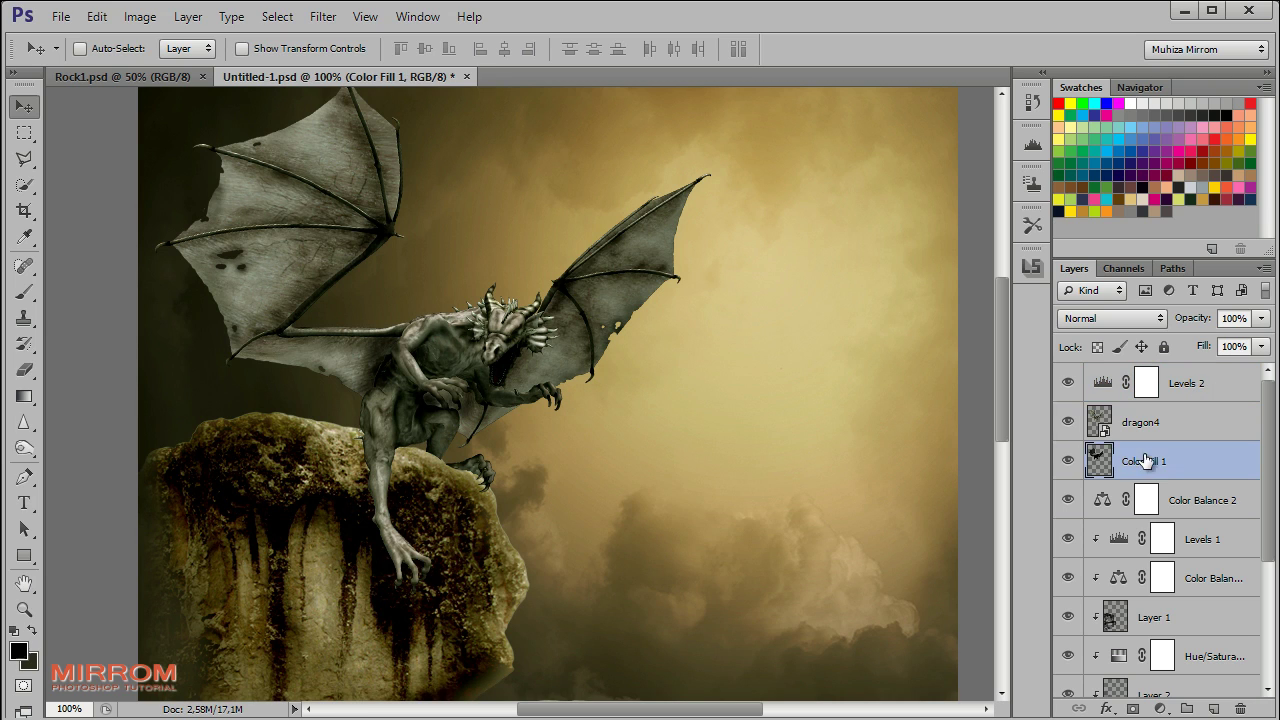
# With dragon4 hidden, blur the Color Fill 1 silhouette 8.4 pixels, then show dragon4 again
pyautogui.click(1069, 422)
pyautogui.click(322, 16)
pyautogui.moveTo(333, 227)
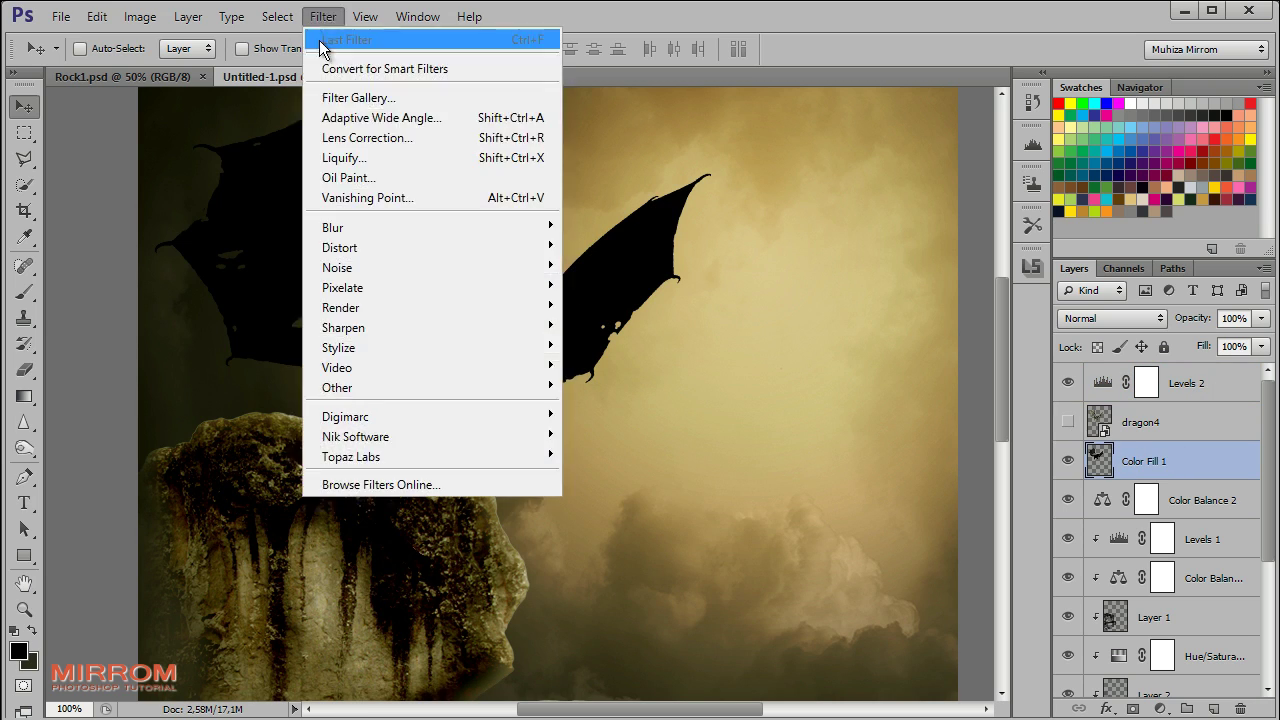
pyautogui.click(622, 377)
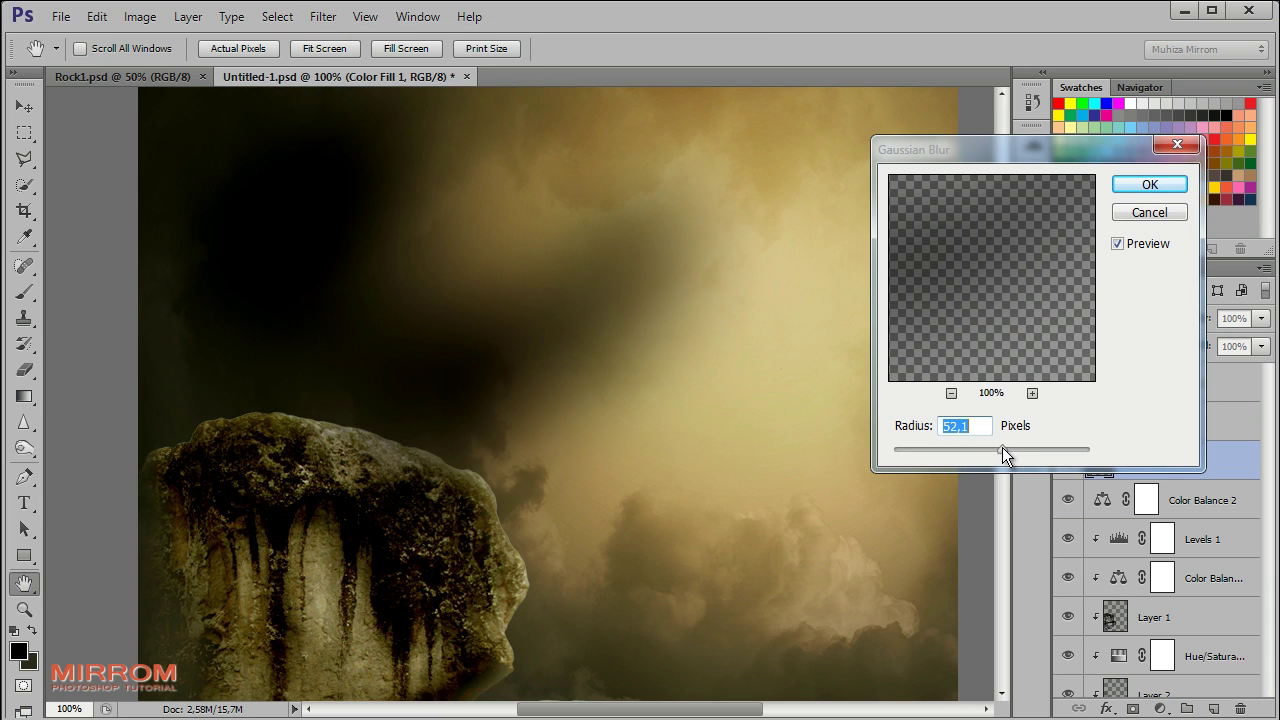
pyautogui.moveTo(1002, 447)
pyautogui.mouseDown()
pyautogui.moveTo(1012, 444)
pyautogui.moveTo(961, 454)
pyautogui.mouseUp()
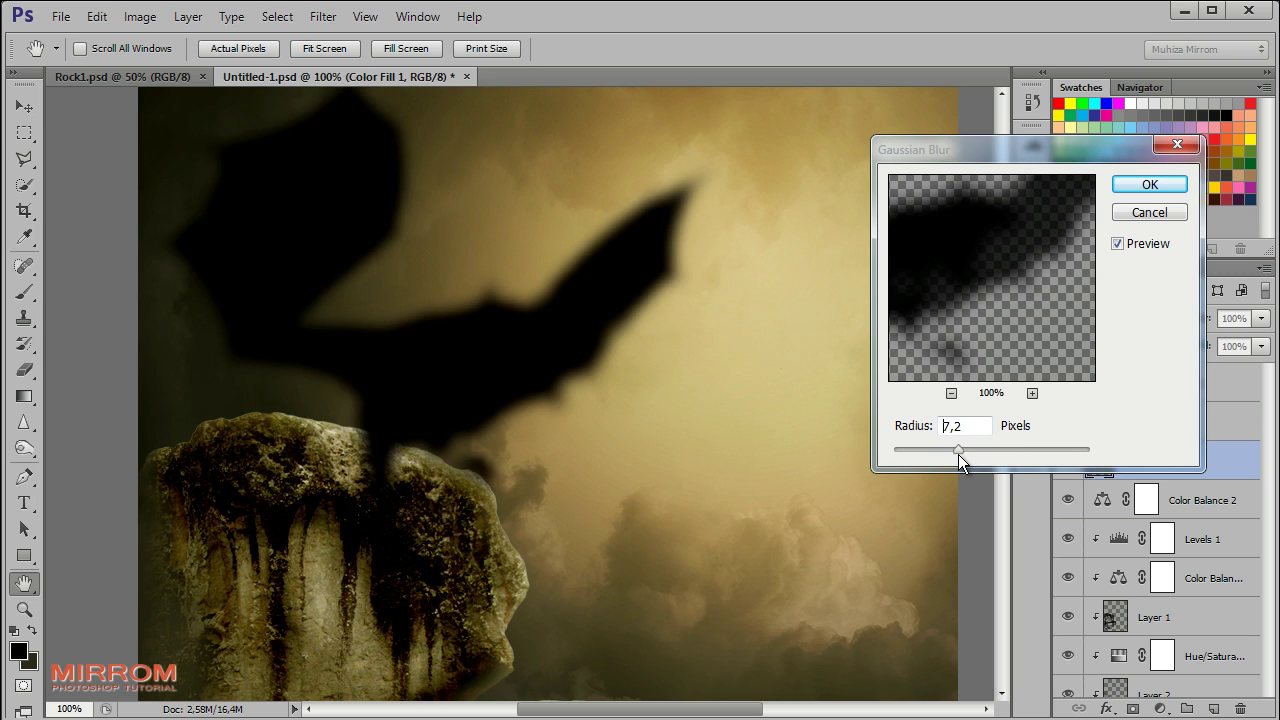
pyautogui.moveTo(958, 454); pyautogui.dragTo(961, 451)
pyautogui.click(1143, 190)
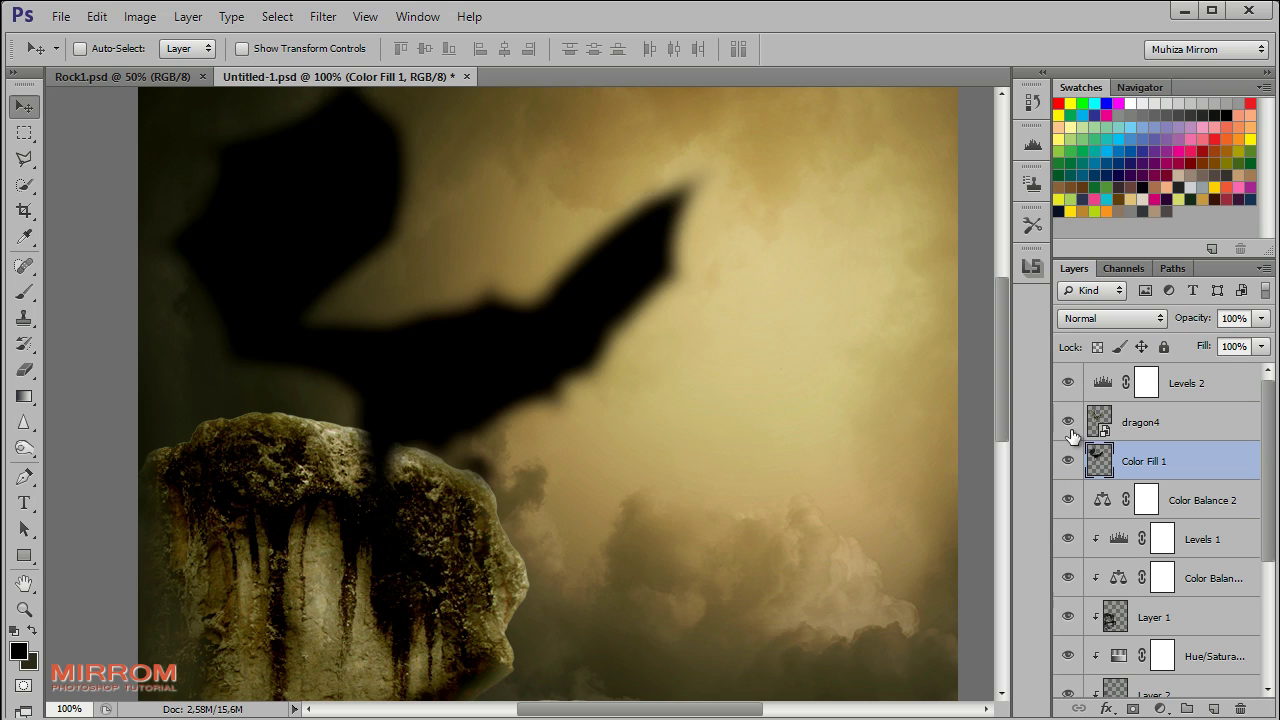
pyautogui.click(1068, 424)
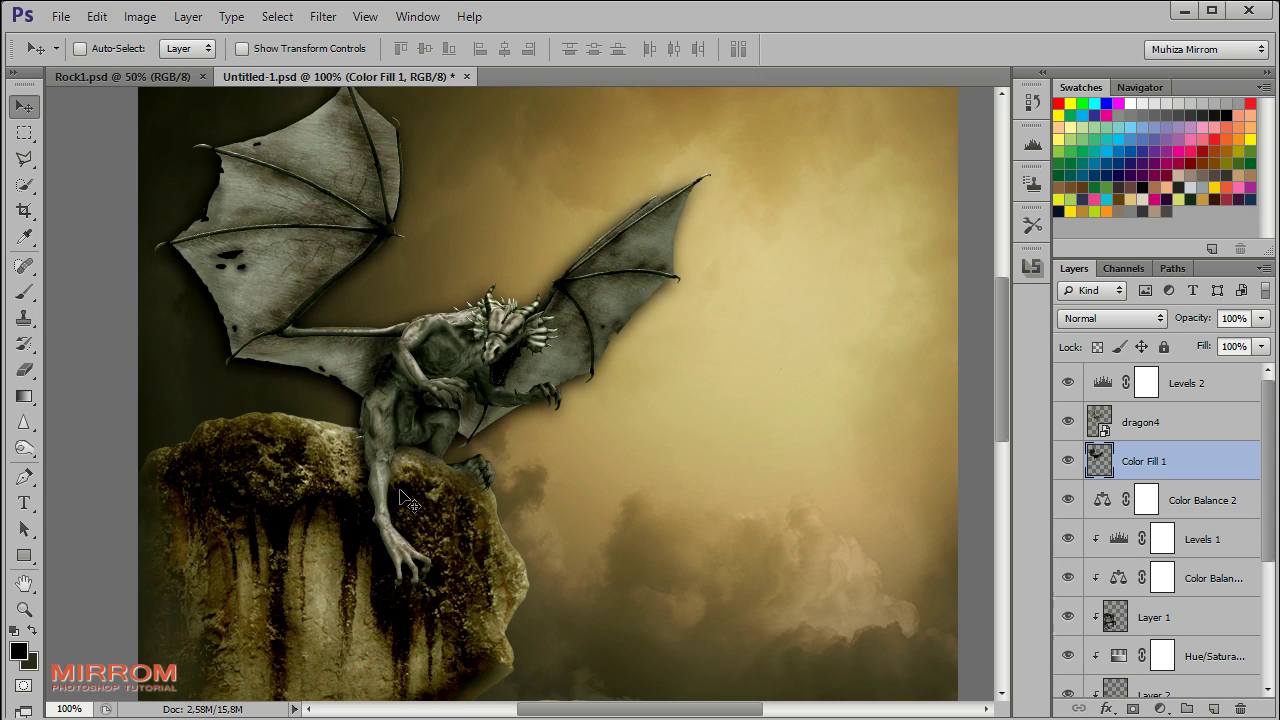
# Nudge the shadow slightly left and toggle Layer 1's visibility to check it
pyautogui.moveTo(400, 490); pyautogui.dragTo(394, 492)
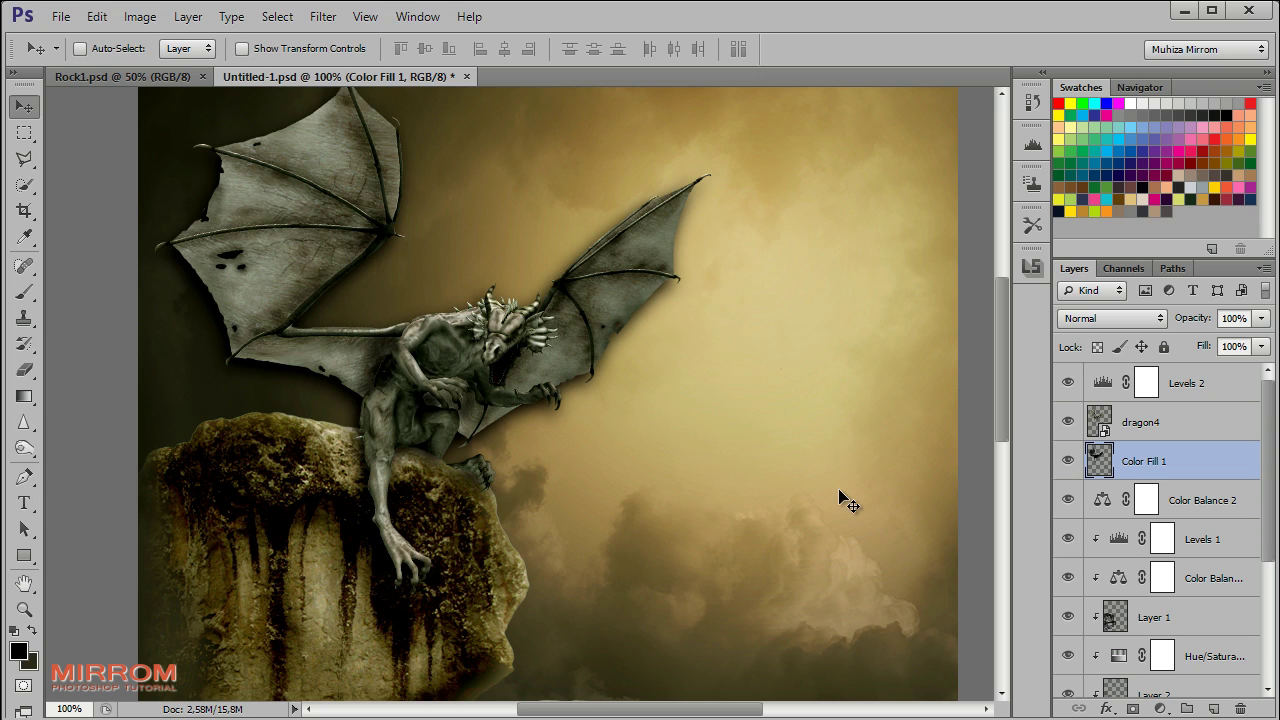
pyautogui.scroll(-2, 1125, 535)
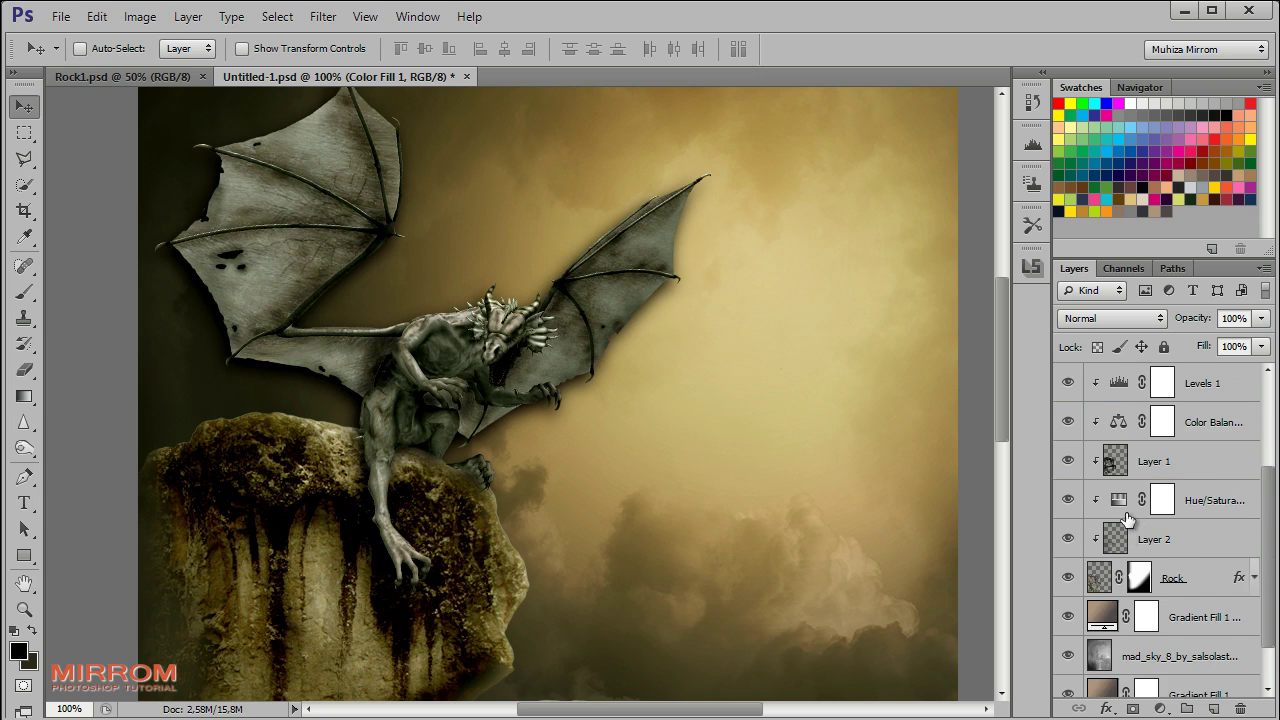
pyautogui.scroll(-1, 1125, 535)
pyautogui.click(1120, 512)
pyautogui.click(1068, 500)
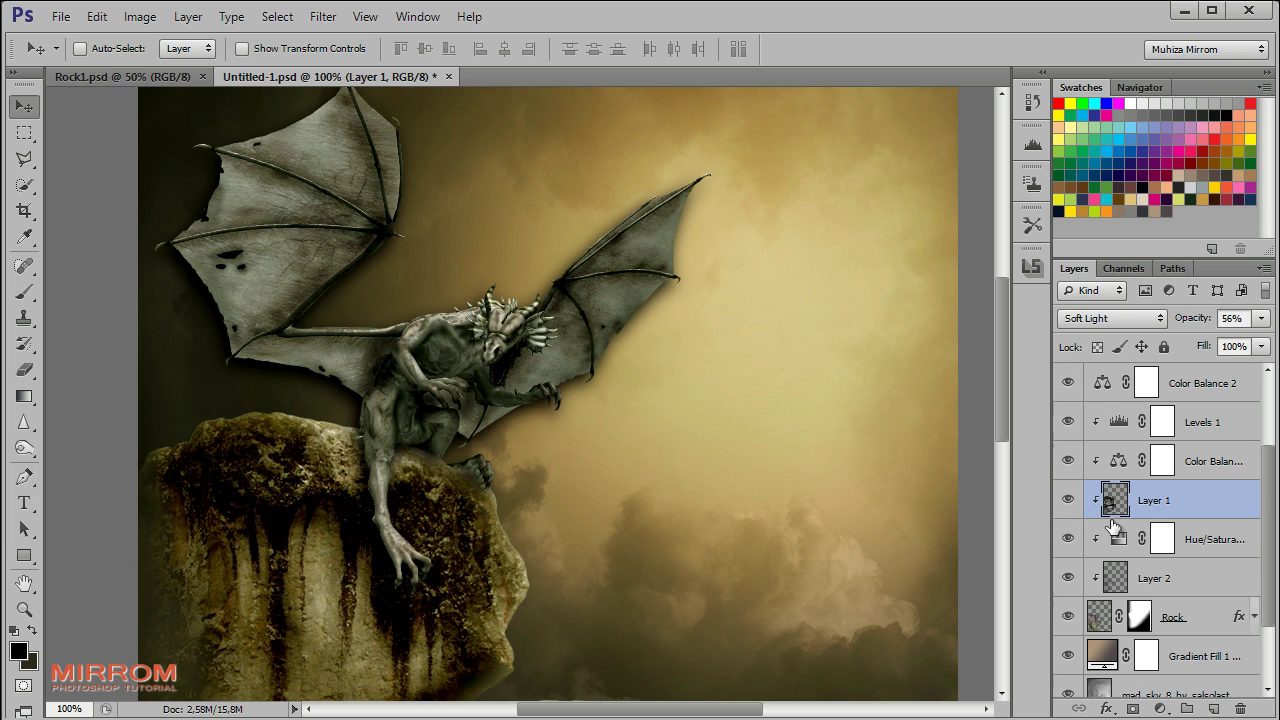
pyautogui.scroll(-3, 1070, 510)
pyautogui.keyDown('ctrl'); pyautogui.click(1068, 522); pyautogui.keyUp('ctrl')
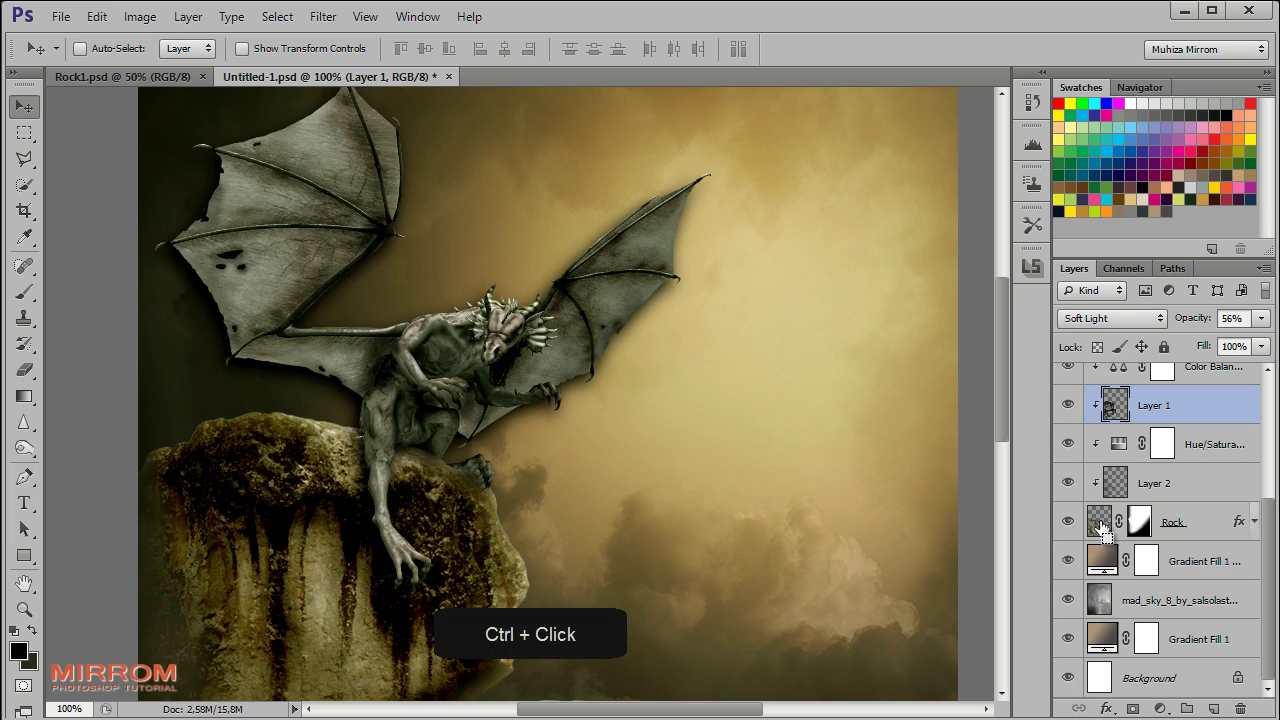
# Trim the Color Fill 1 shadow by deleting through an inverted rock-based selection, then deselect
pyautogui.click(277, 16)
pyautogui.click(318, 129)
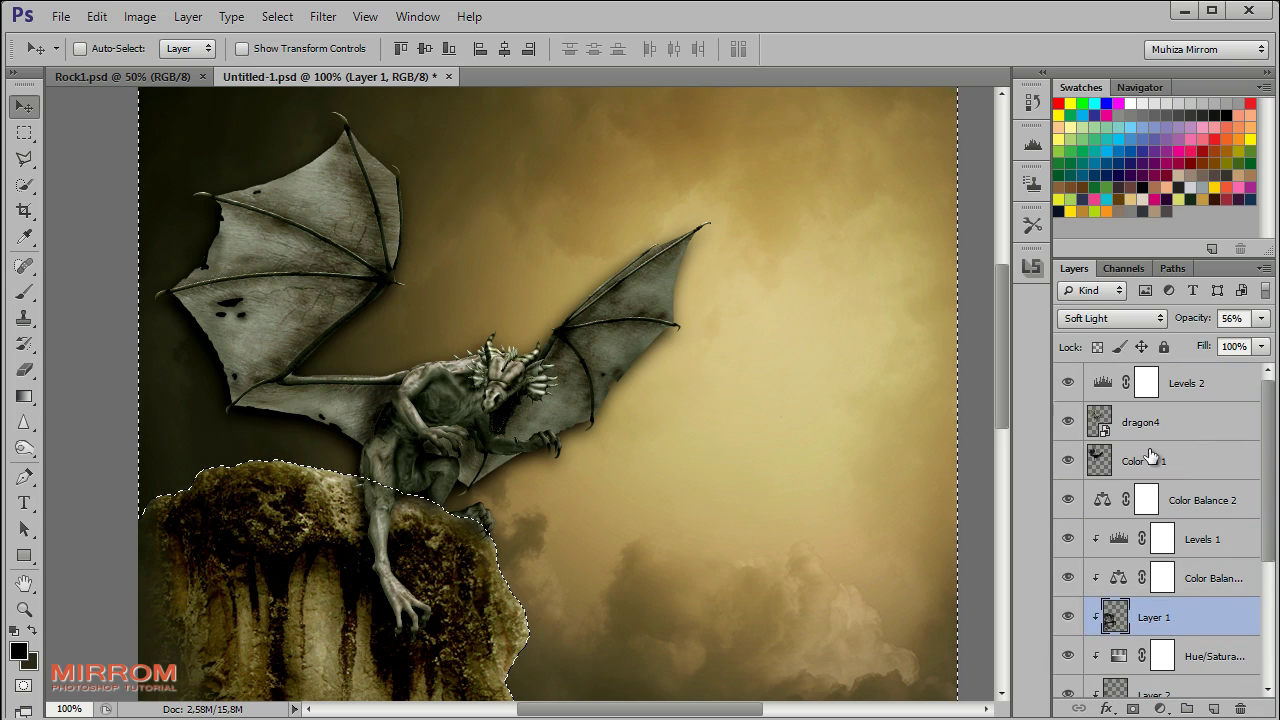
pyautogui.click(1150, 457)
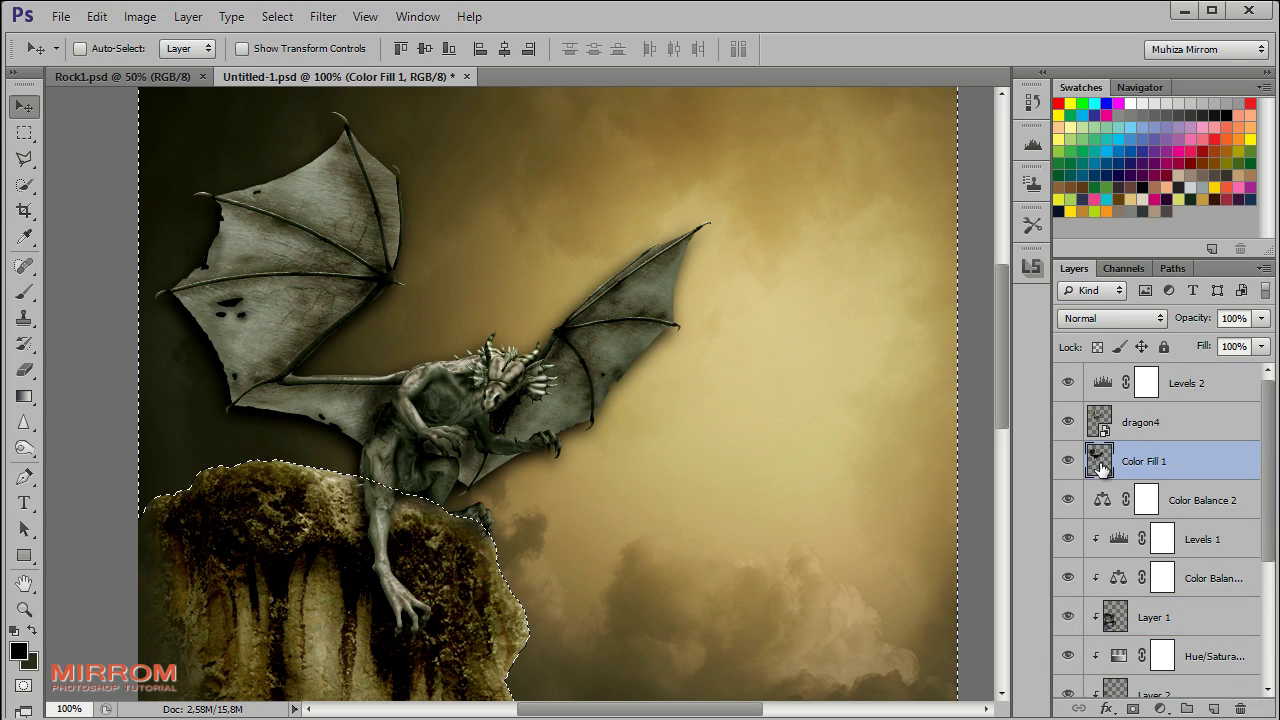
pyautogui.press('Delete')
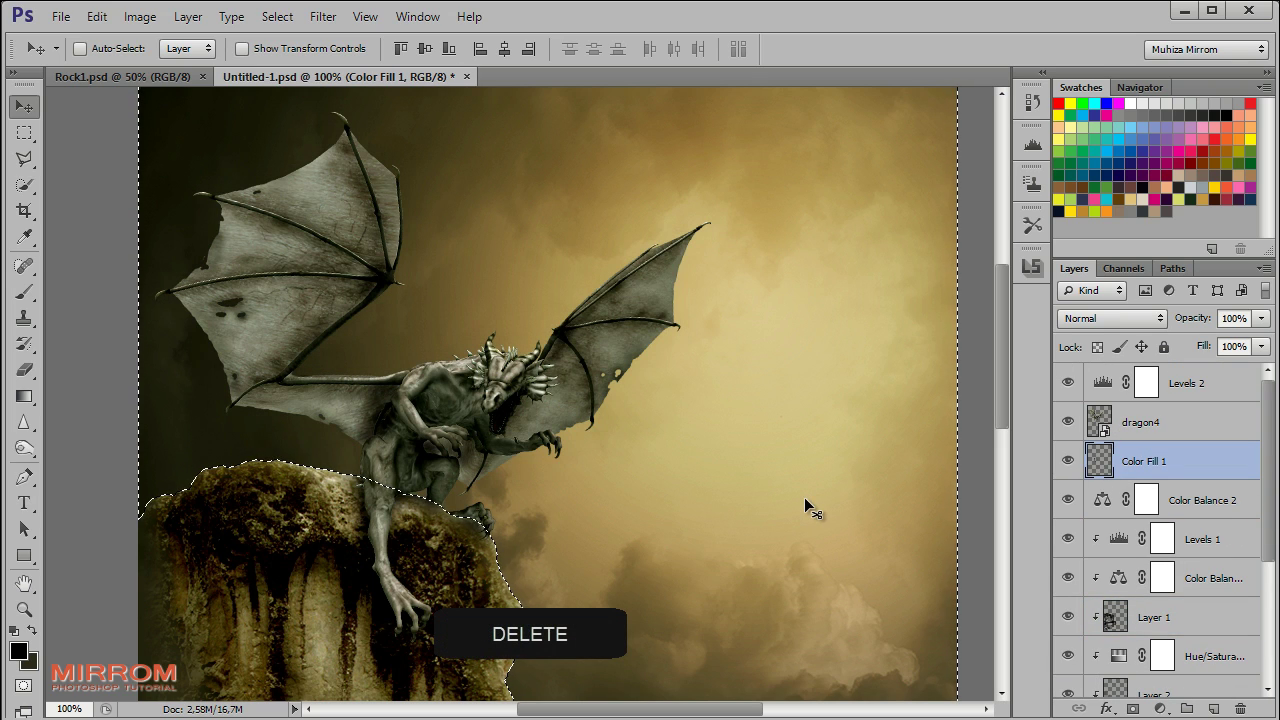
pyautogui.hotkey('ctrl', 'd')
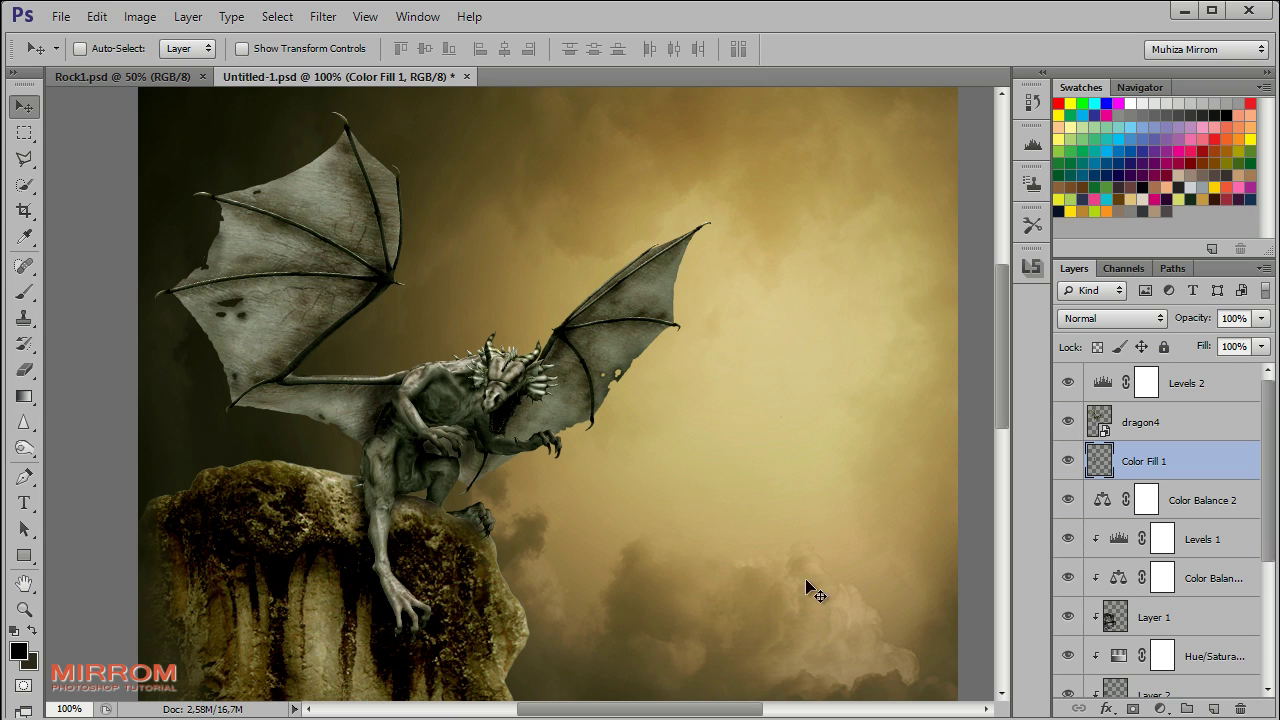
# Load dragon4's outline and fill it with a white Solid Color layer, Color Fill 2
pyautogui.click(1158, 408)
pyautogui.click(1068, 421)
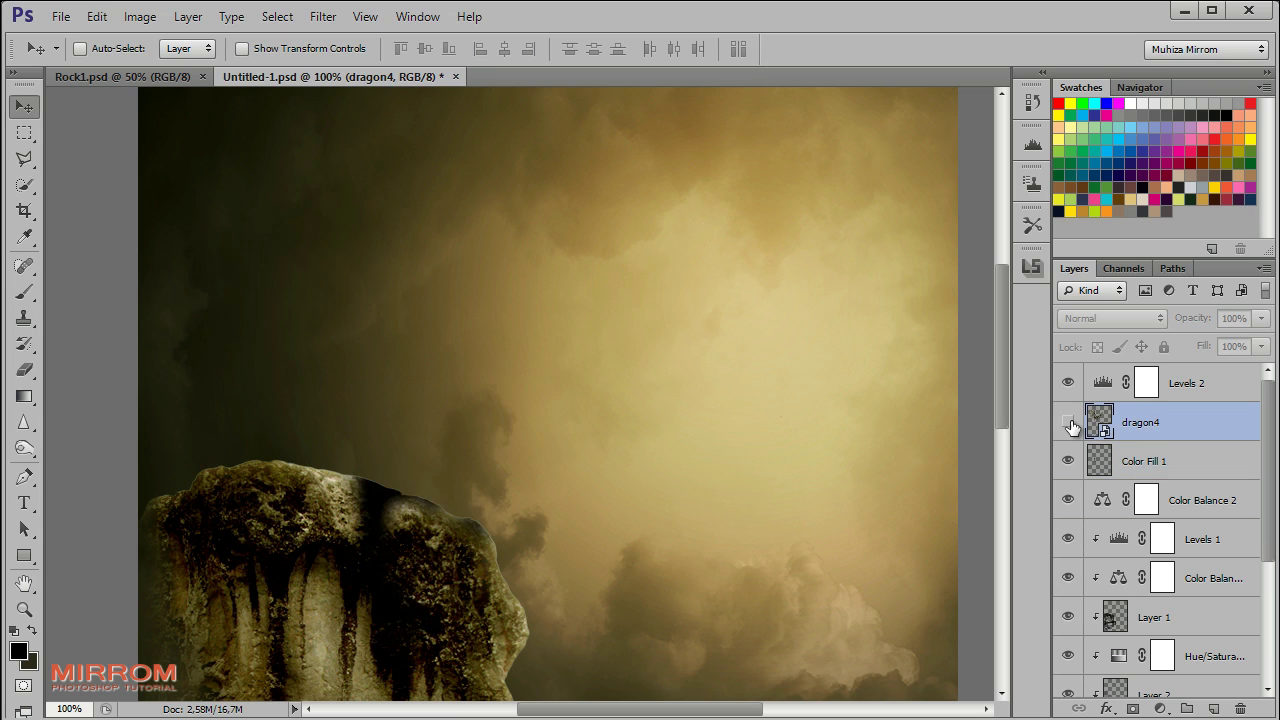
pyautogui.keyDown('ctrl'); pyautogui.click(1098, 421); pyautogui.keyUp('ctrl')
pyautogui.click(1160, 708)
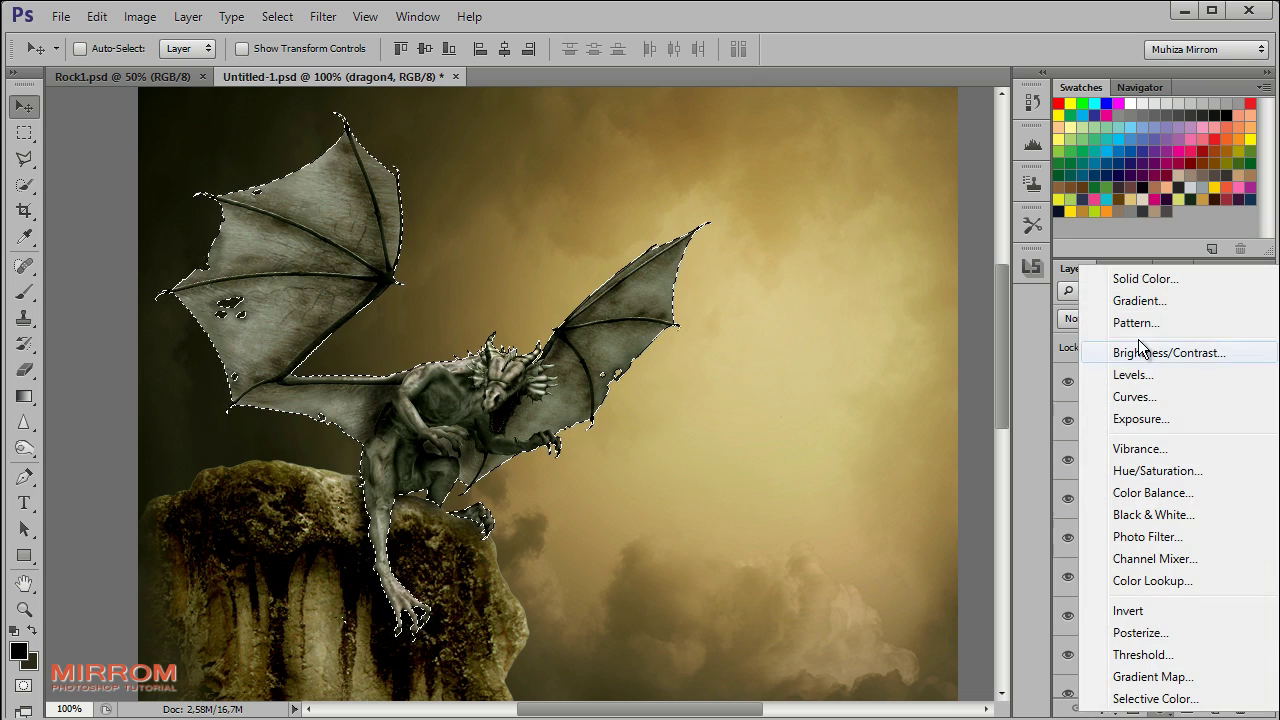
pyautogui.click(1151, 277)
pyautogui.moveTo(607, 381); pyautogui.dragTo(552, 326)
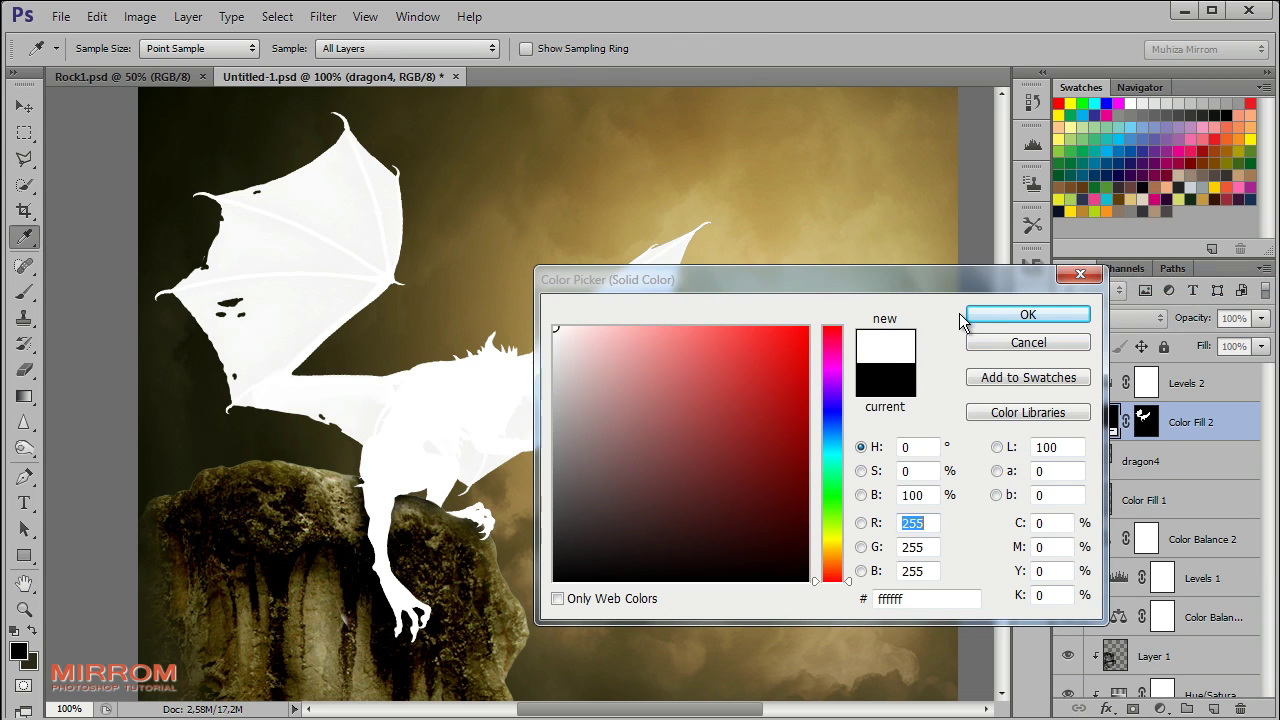
pyautogui.click(1028, 314)
# Convert Color Fill 2 to a Smart Object and give it a 27.4-pixel Gaussian Blur
pyautogui.rightClick(1199, 418)
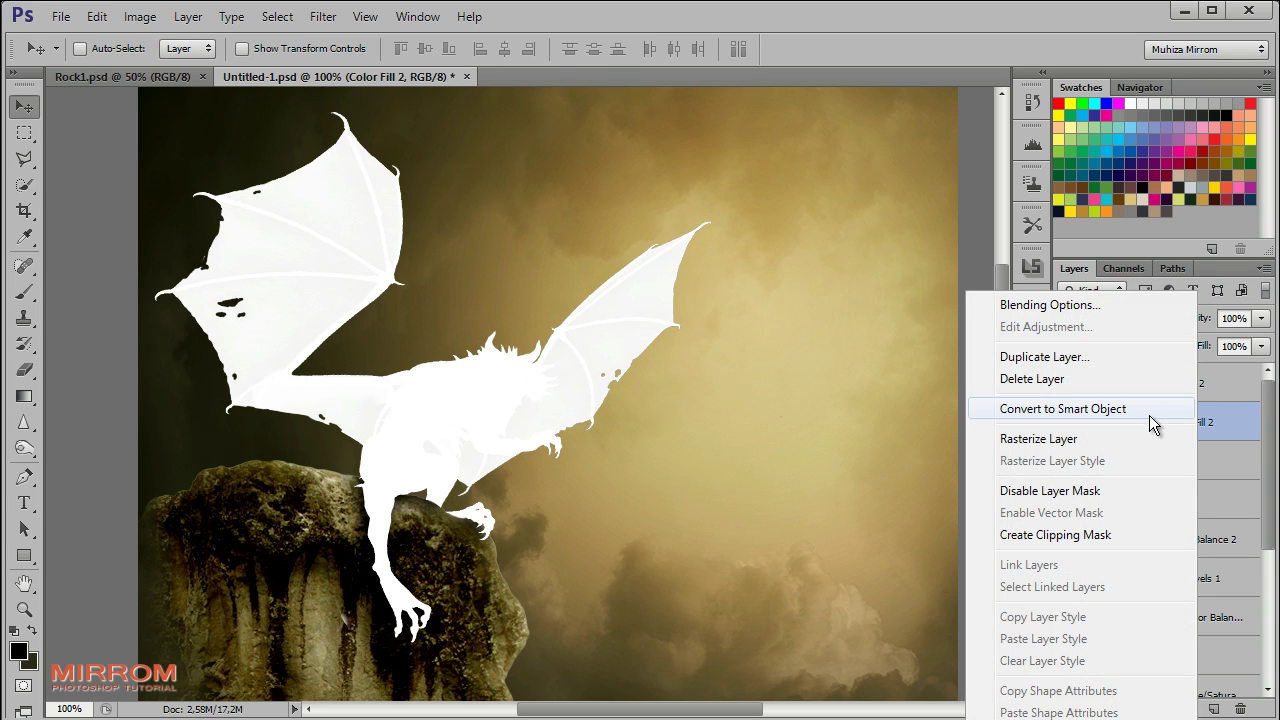
pyautogui.click(1149, 415)
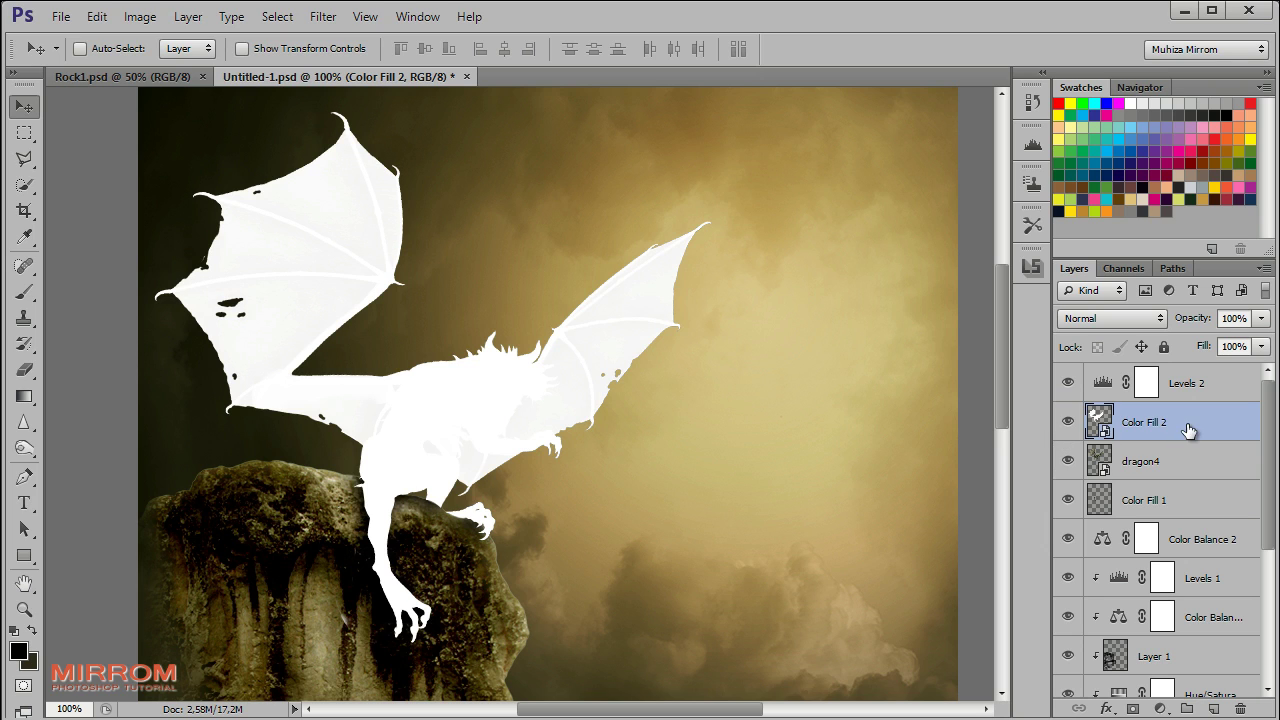
pyautogui.click(323, 16)
pyautogui.moveTo(430, 227)
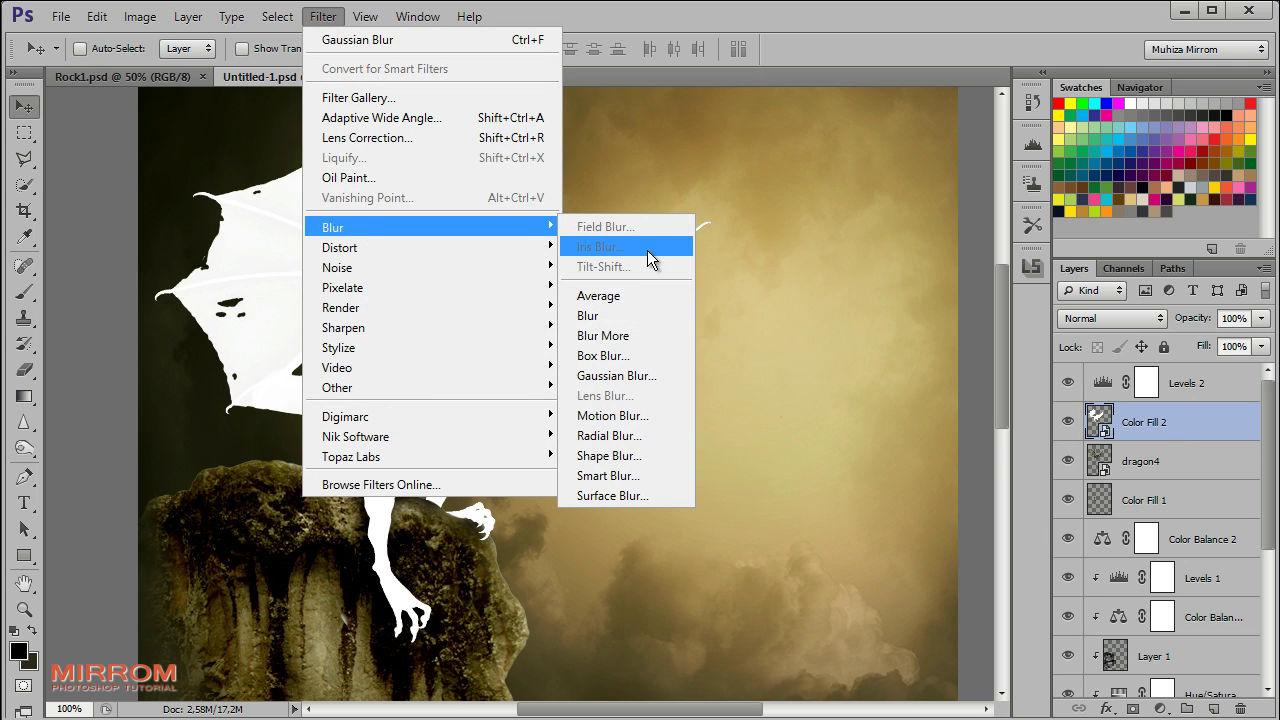
pyautogui.click(630, 375)
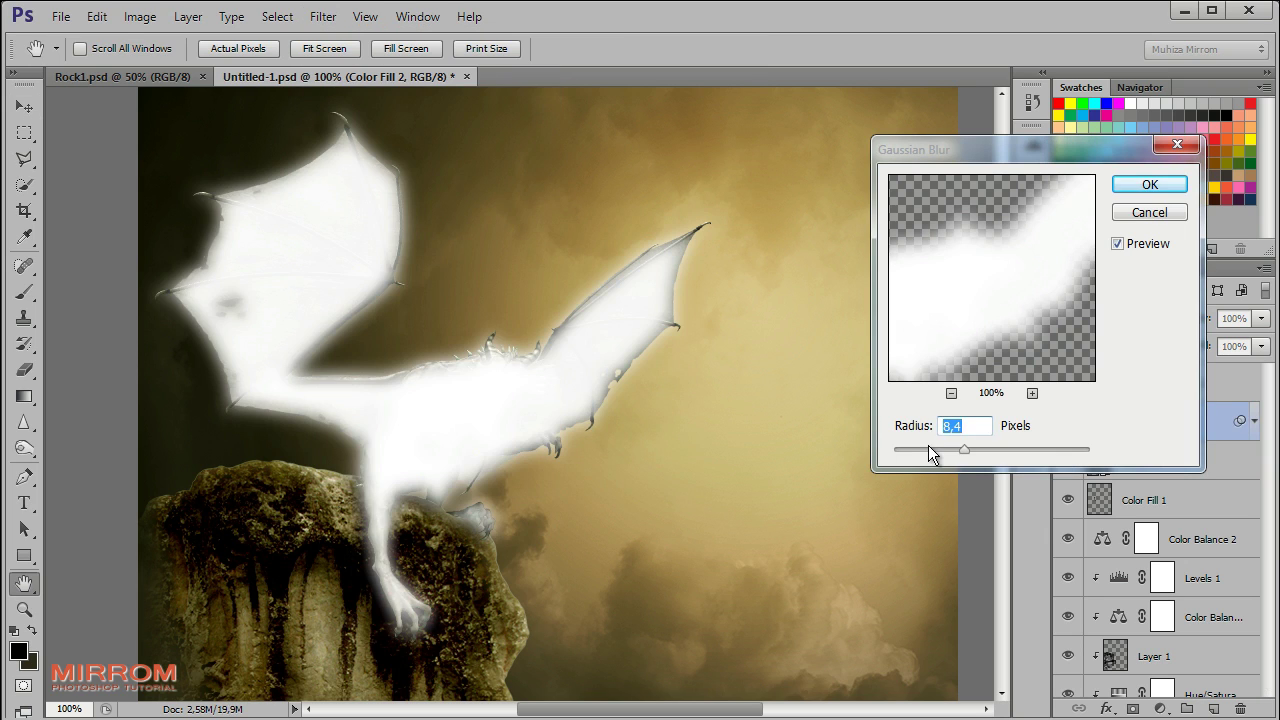
pyautogui.moveTo(967, 448); pyautogui.dragTo(991, 451)
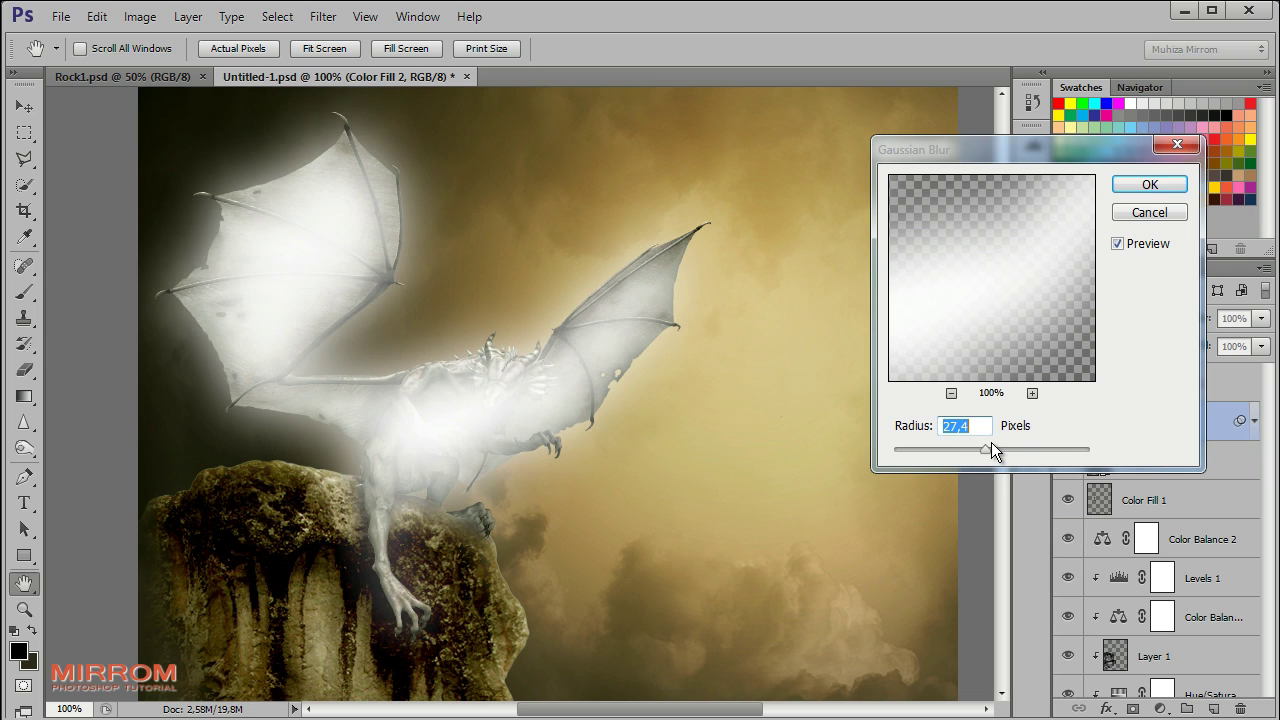
pyautogui.click(1149, 186)
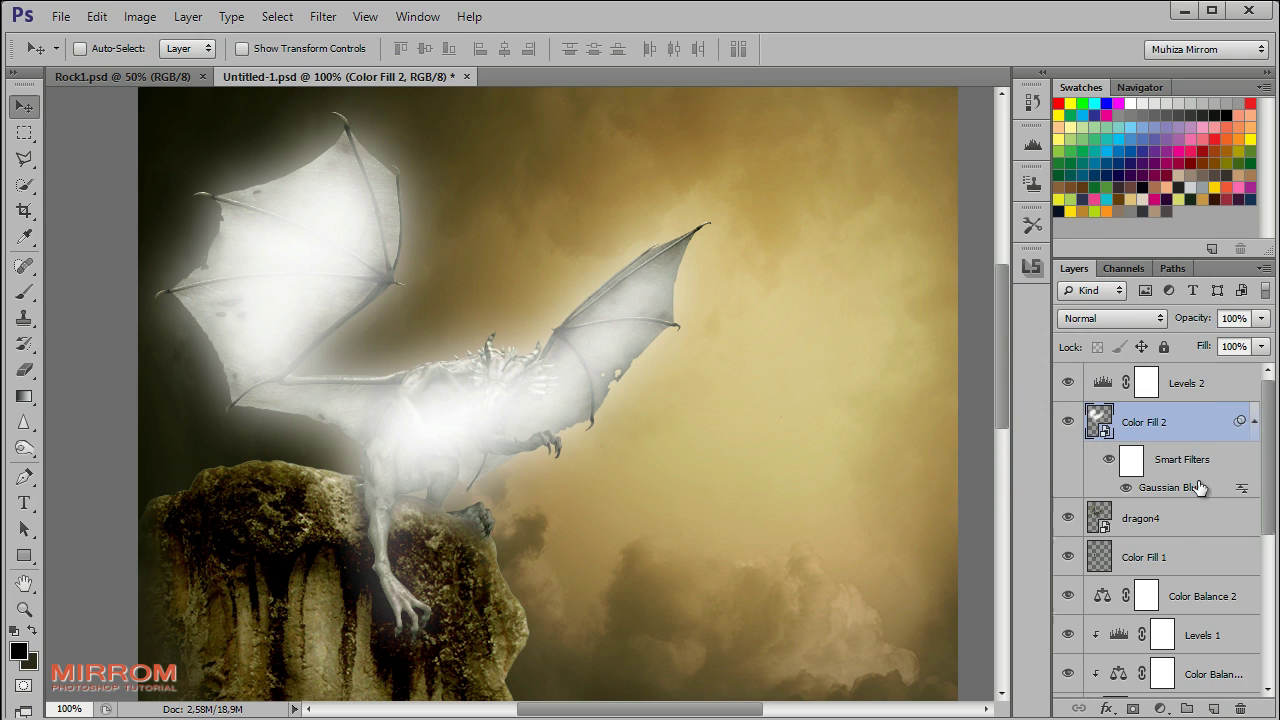
pyautogui.click(1255, 424)
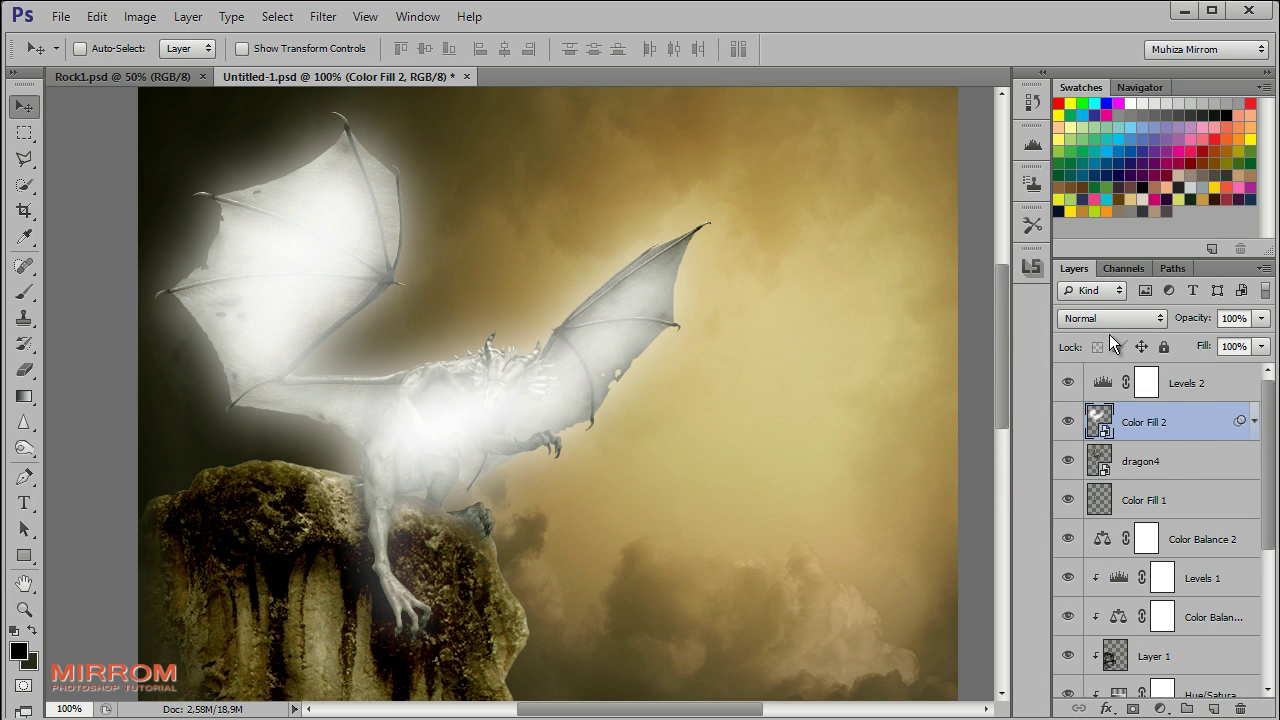
# Place Color Fill 2 between Rock and Gradient Fill 1 and set its blend mode to Overlay
pyautogui.moveTo(1176, 430); pyautogui.dragTo(1170, 690)
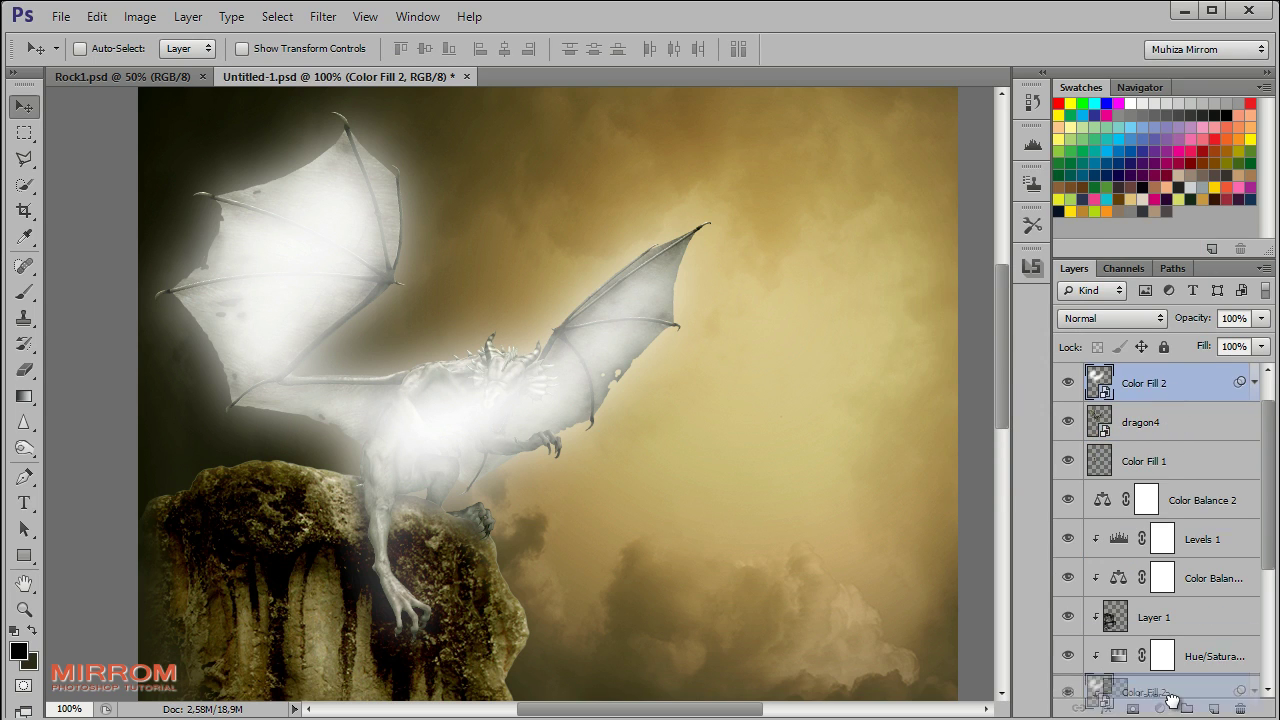
pyautogui.moveTo(1170, 690); pyautogui.dragTo(1157, 629)
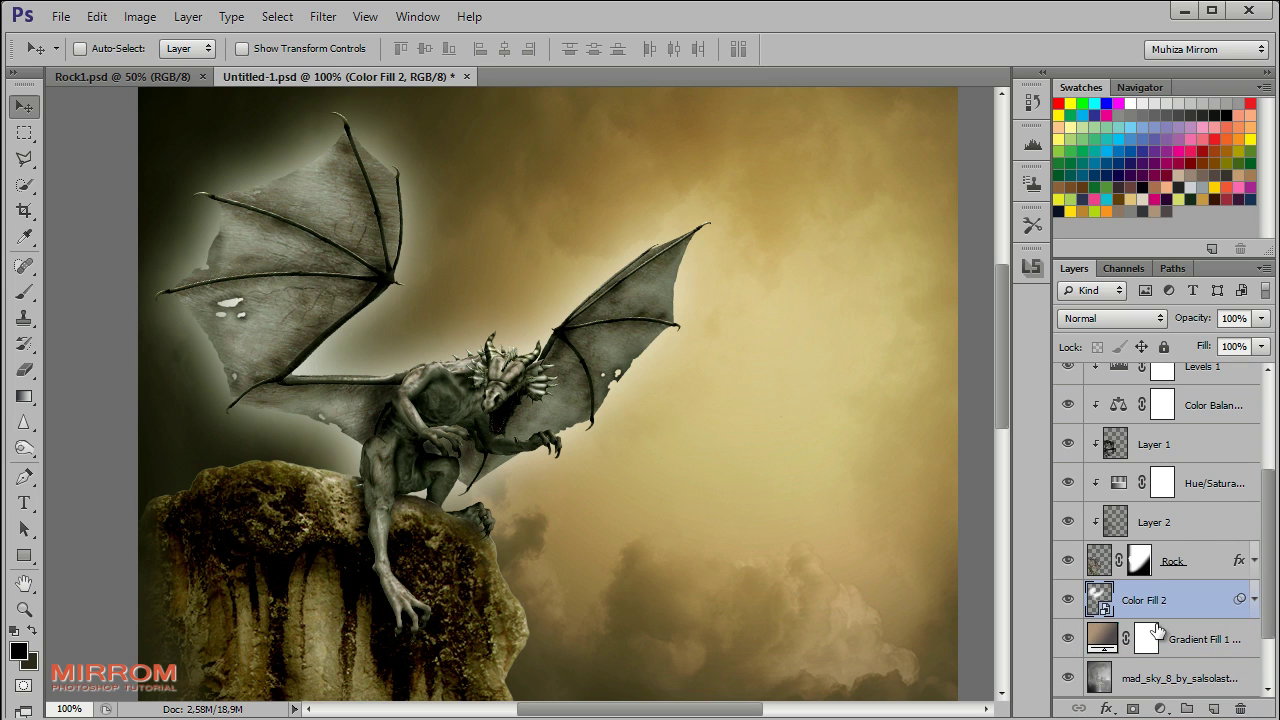
pyautogui.click(1067, 561)
pyautogui.click(1105, 318)
pyautogui.click(1095, 580)
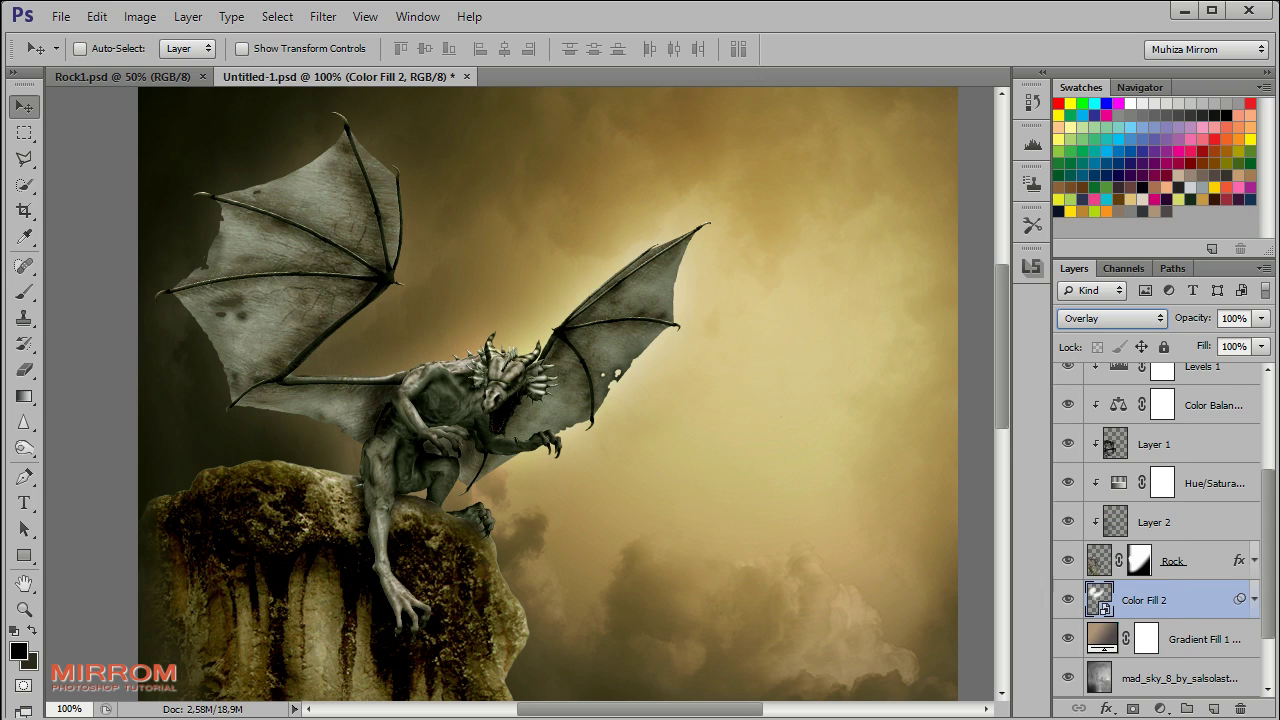
# Add a gradient fill layer above Gradient Fill 1 with both stops set to tan #ac9478
pyautogui.click(1203, 638)
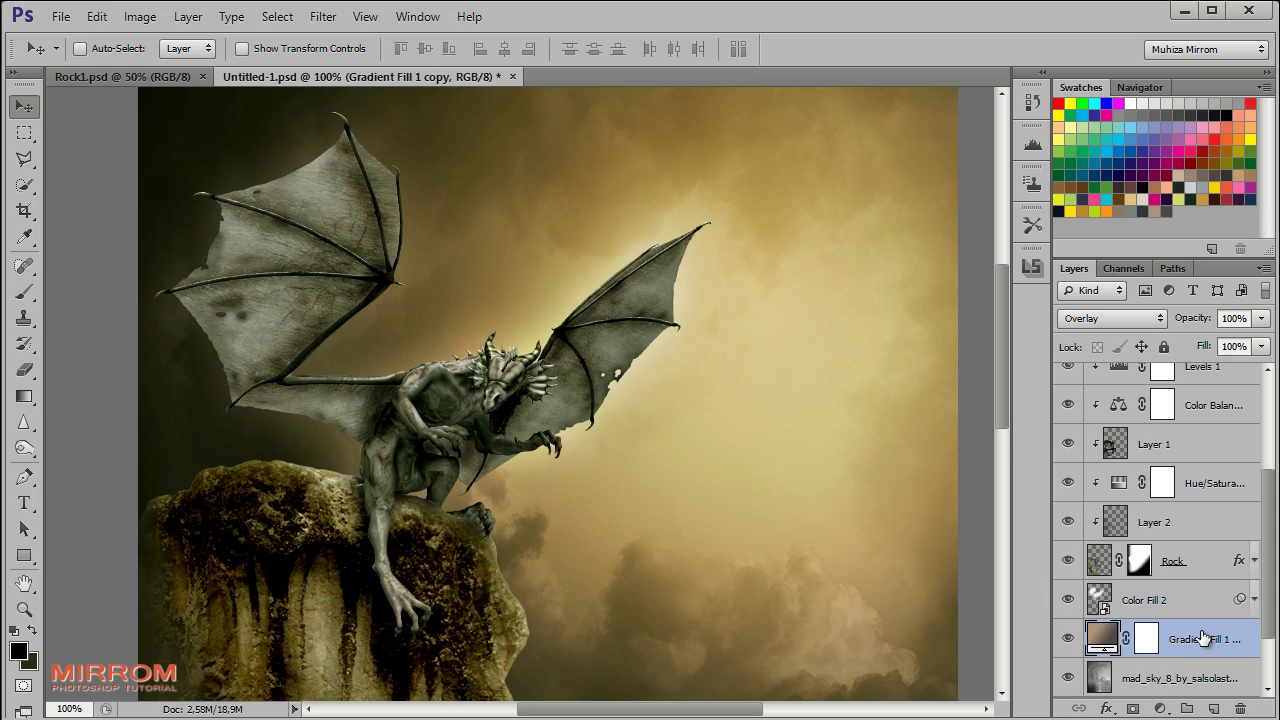
pyautogui.click(1161, 707)
pyautogui.click(1150, 291)
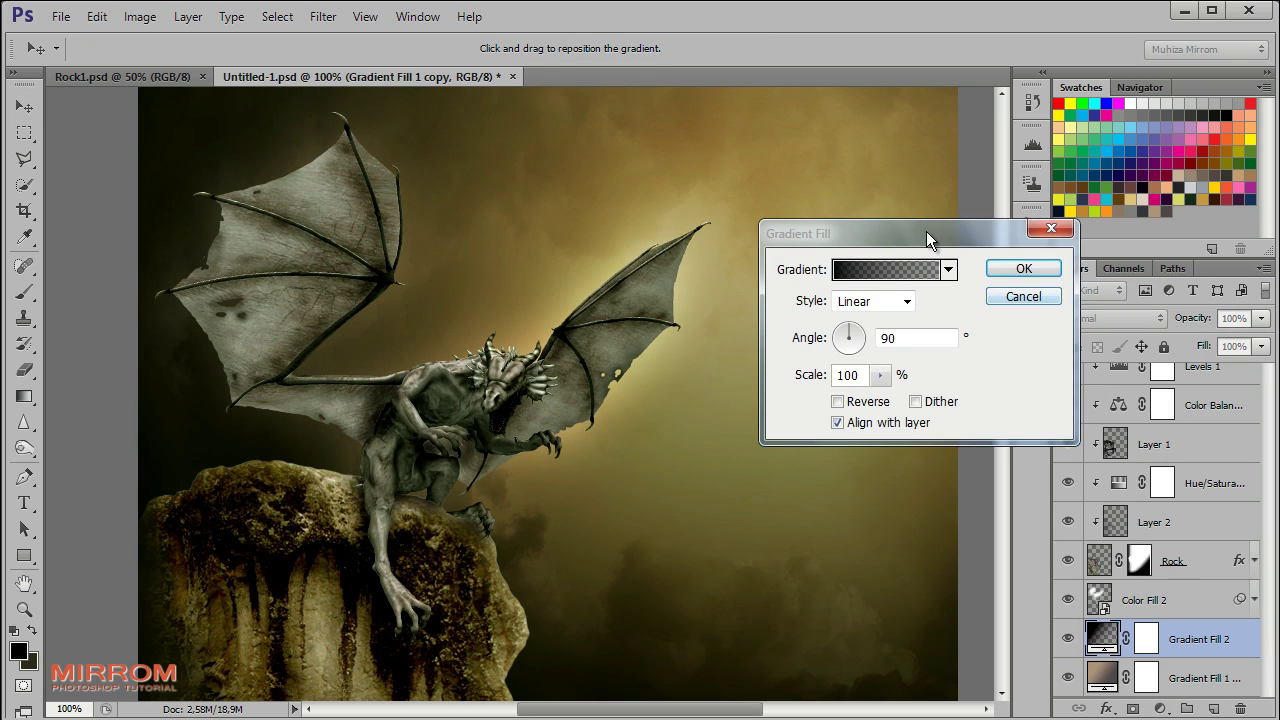
pyautogui.click(741, 252)
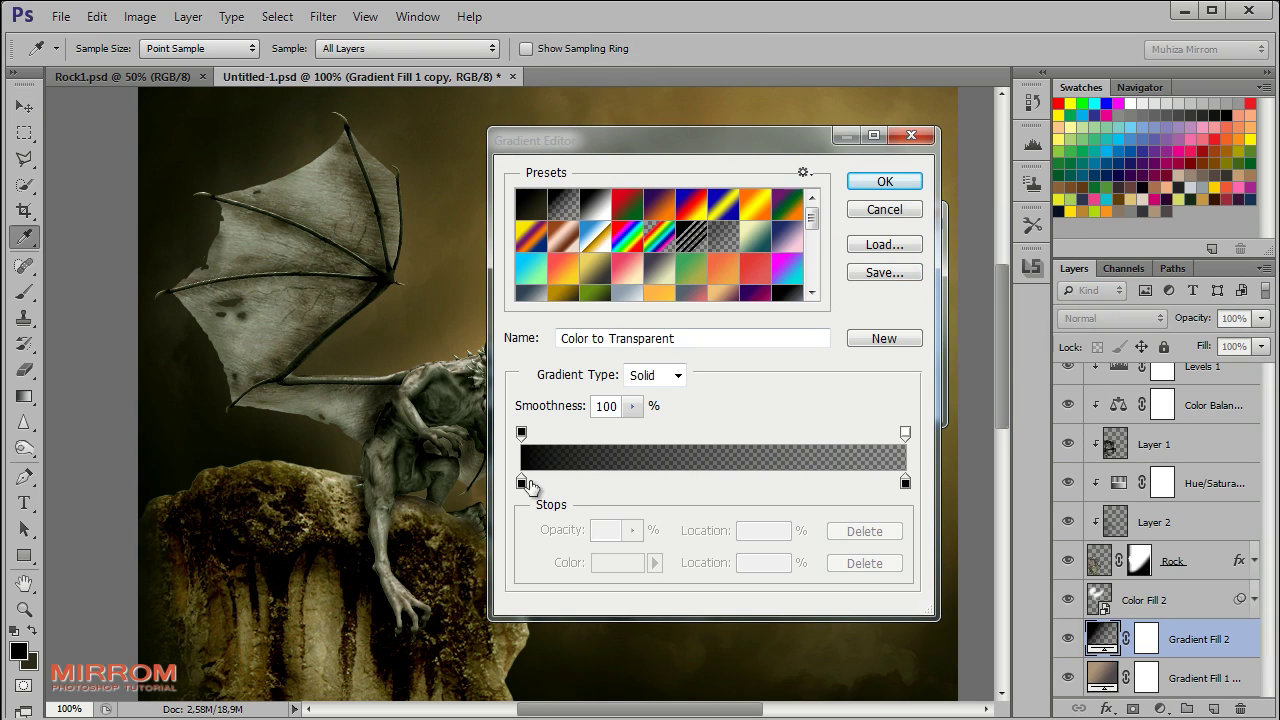
pyautogui.doubleClick(521, 483)
pyautogui.click(1162, 210)
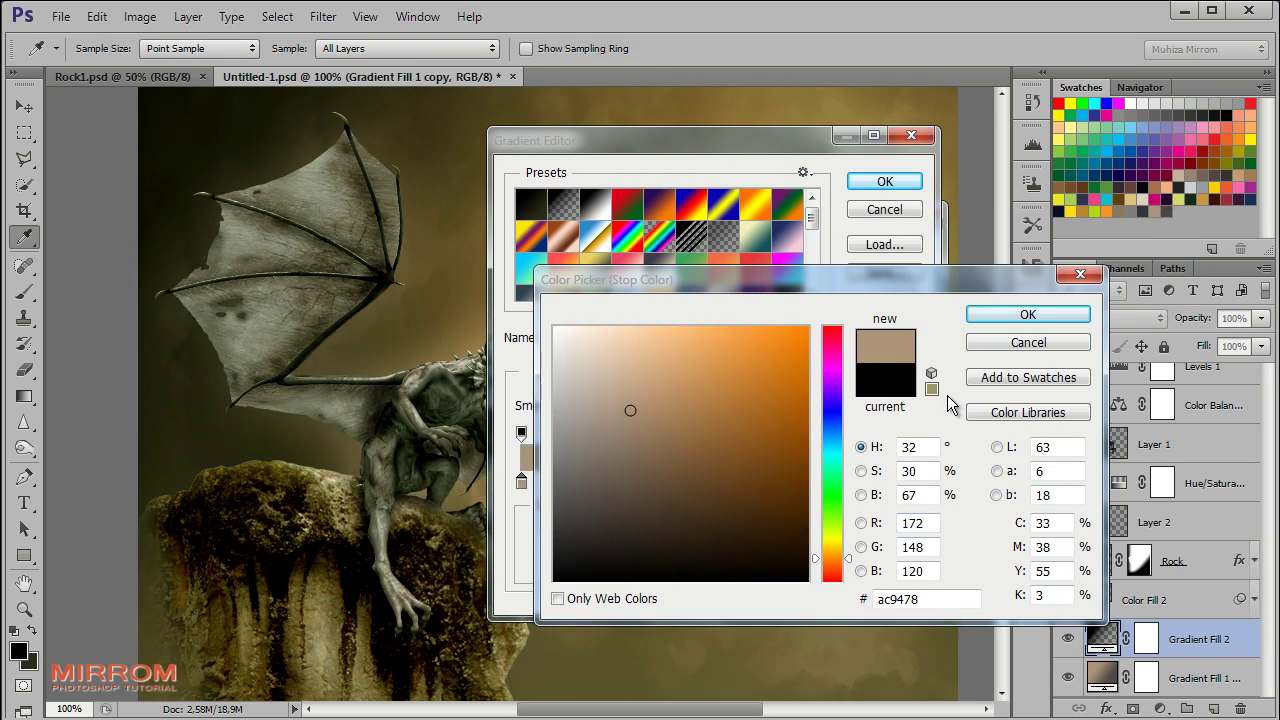
pyautogui.click(1028, 314)
pyautogui.doubleClick(906, 484)
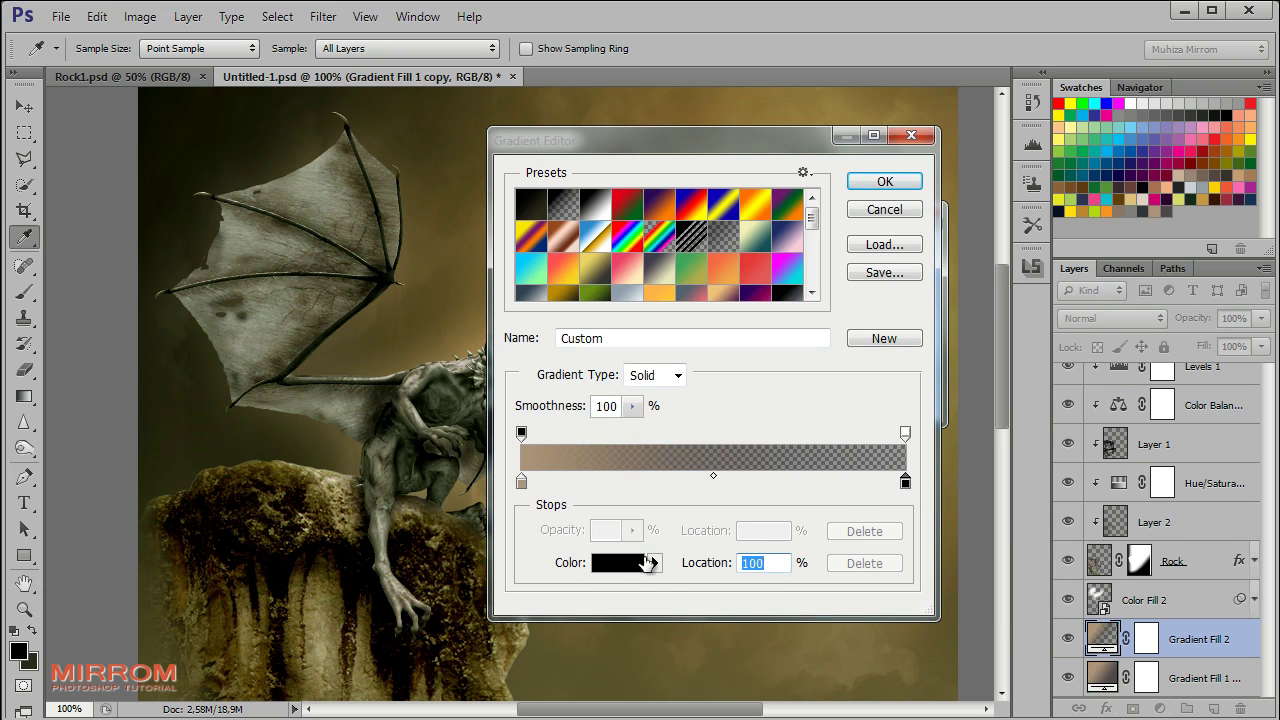
pyautogui.click(1162, 208)
pyautogui.click(1030, 314)
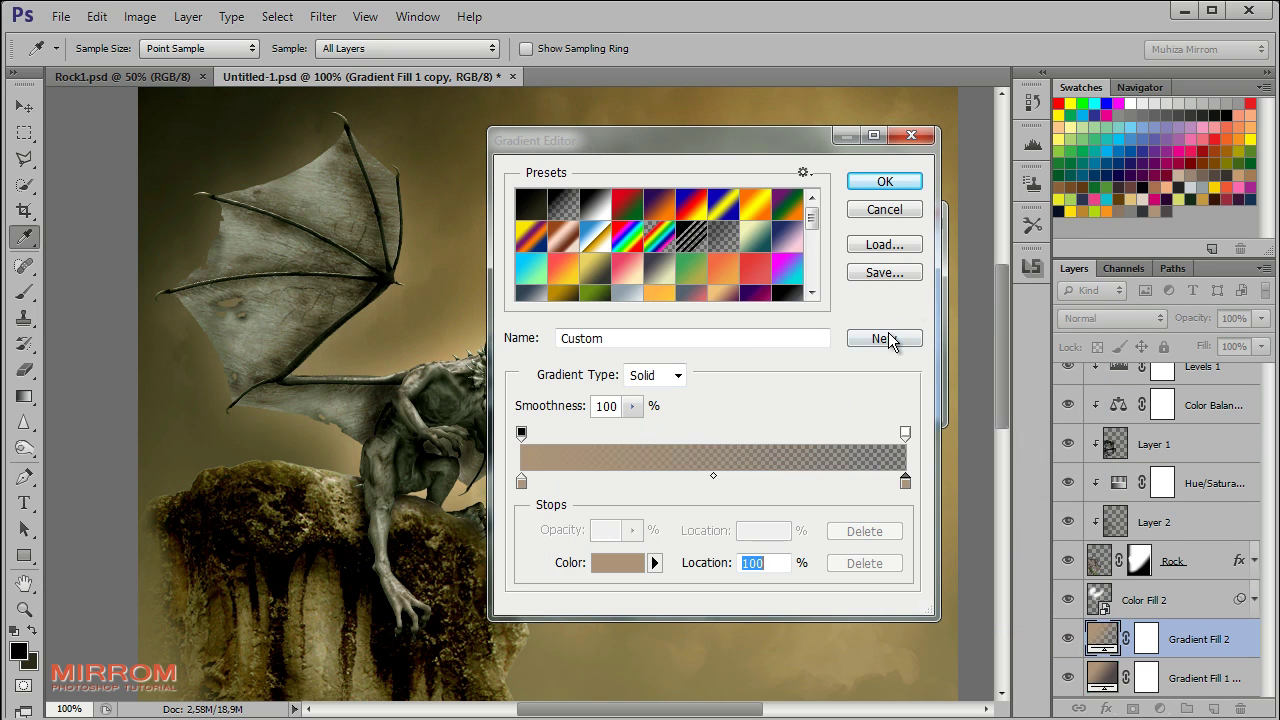
pyautogui.click(884, 182)
# Make the gradient Radial at 52% scale and center its light over the left wing and rock
pyautogui.click(772, 283)
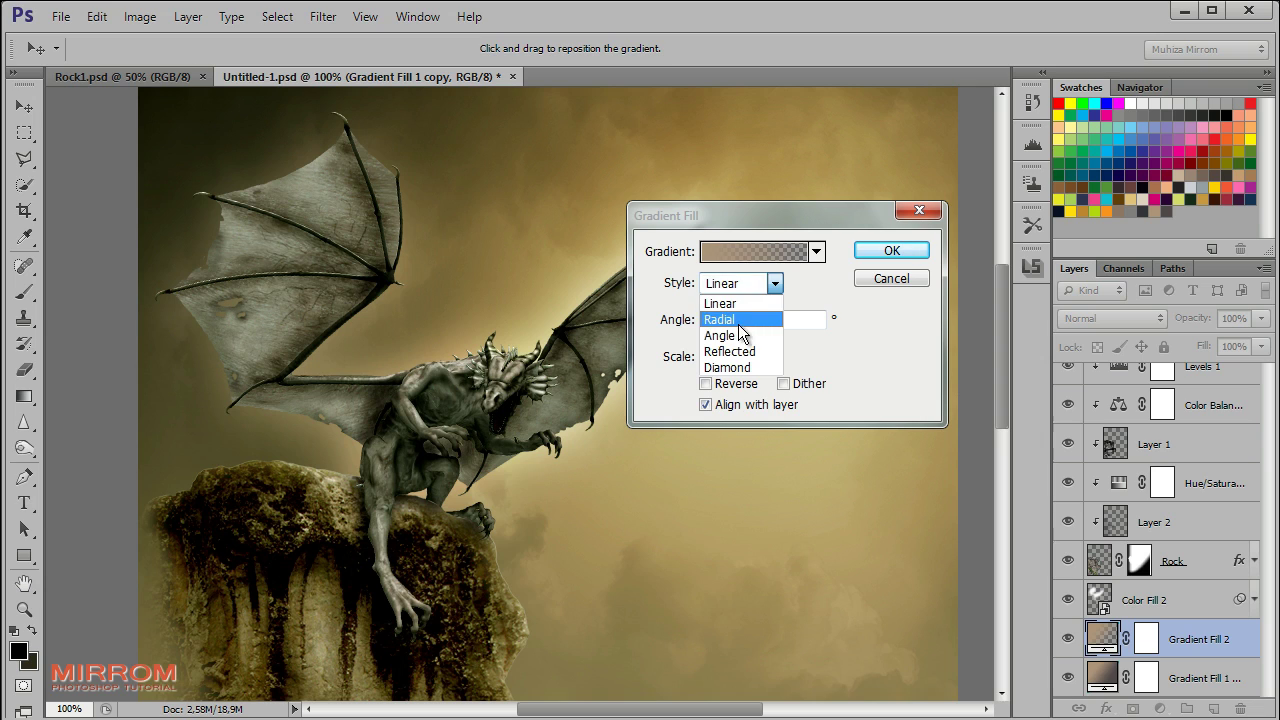
pyautogui.click(740, 322)
pyautogui.moveTo(670, 362)
pyautogui.mouseDown()
pyautogui.moveTo(651, 360)
pyautogui.moveTo(674, 366)
pyautogui.mouseUp()
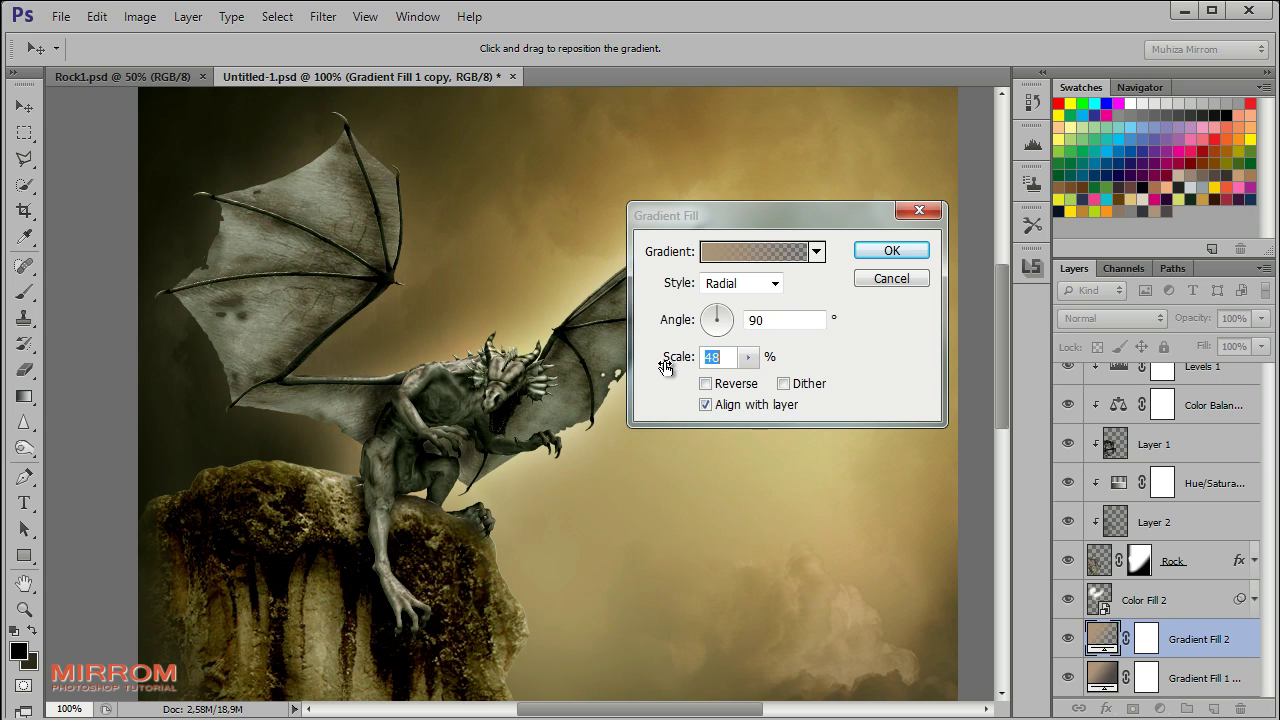
pyautogui.moveTo(806, 216); pyautogui.dragTo(1016, 237)
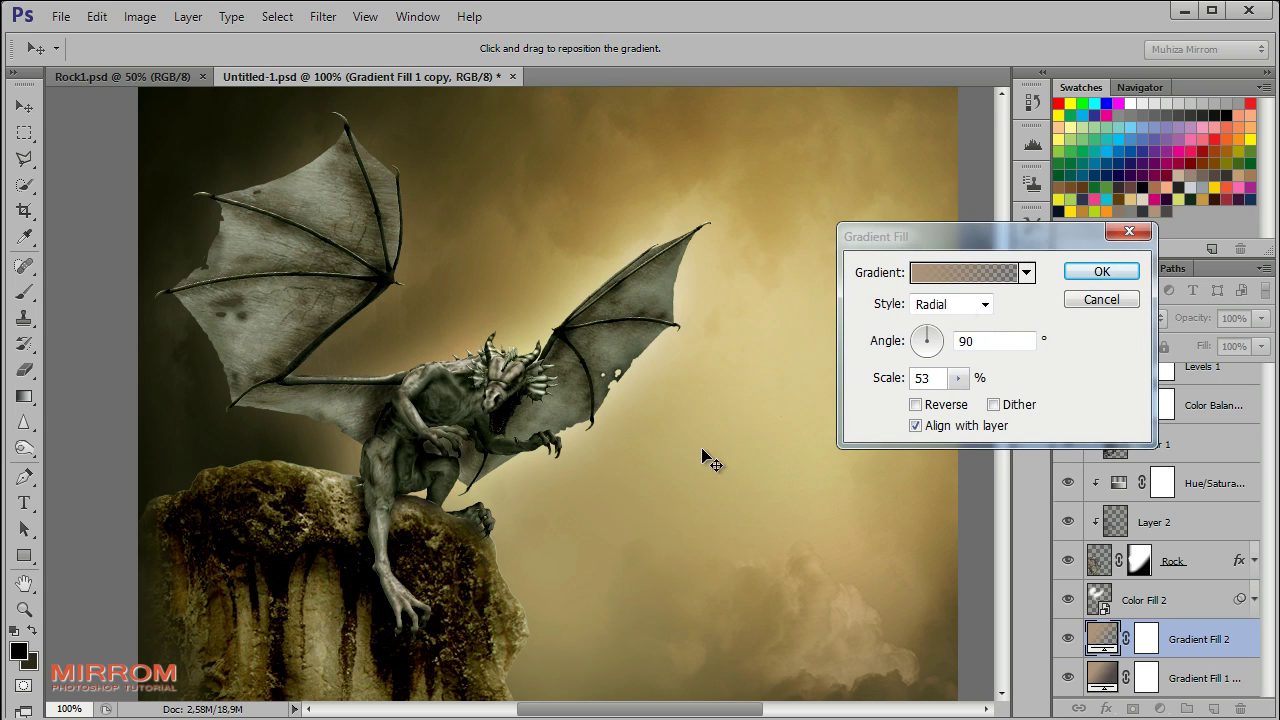
pyautogui.moveTo(632, 458); pyautogui.dragTo(495, 380)
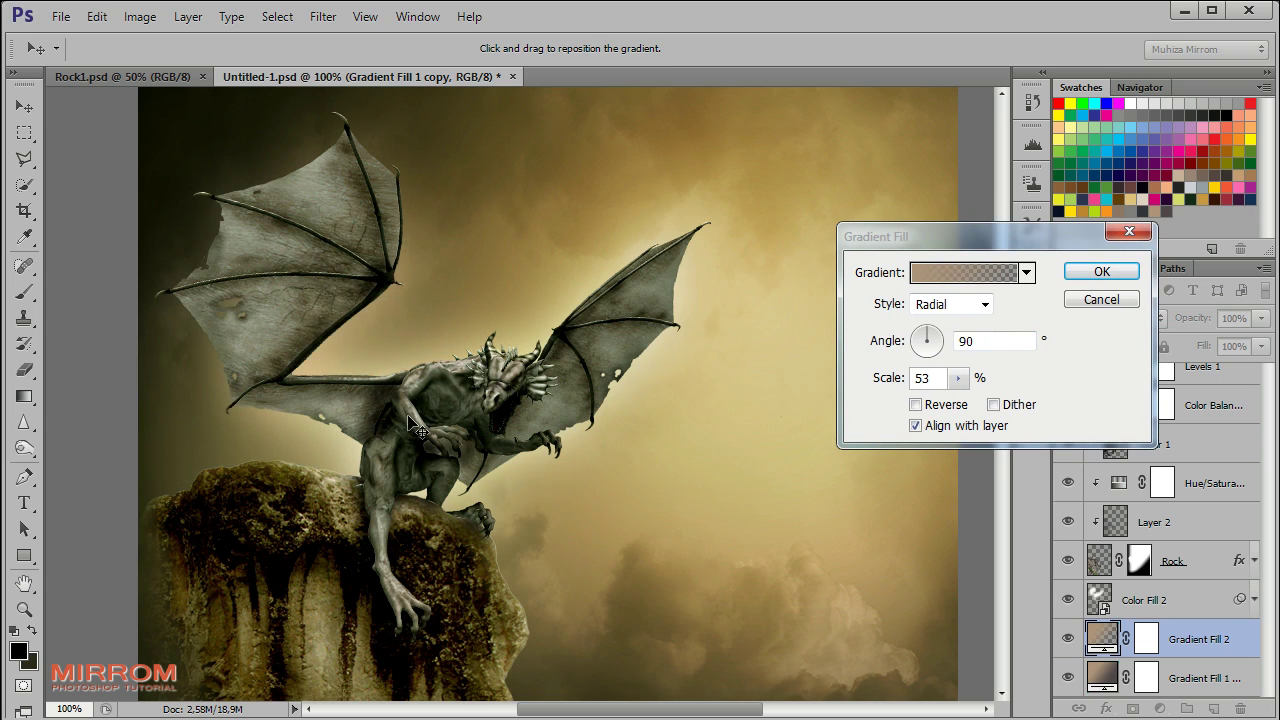
pyautogui.moveTo(409, 425); pyautogui.dragTo(334, 424)
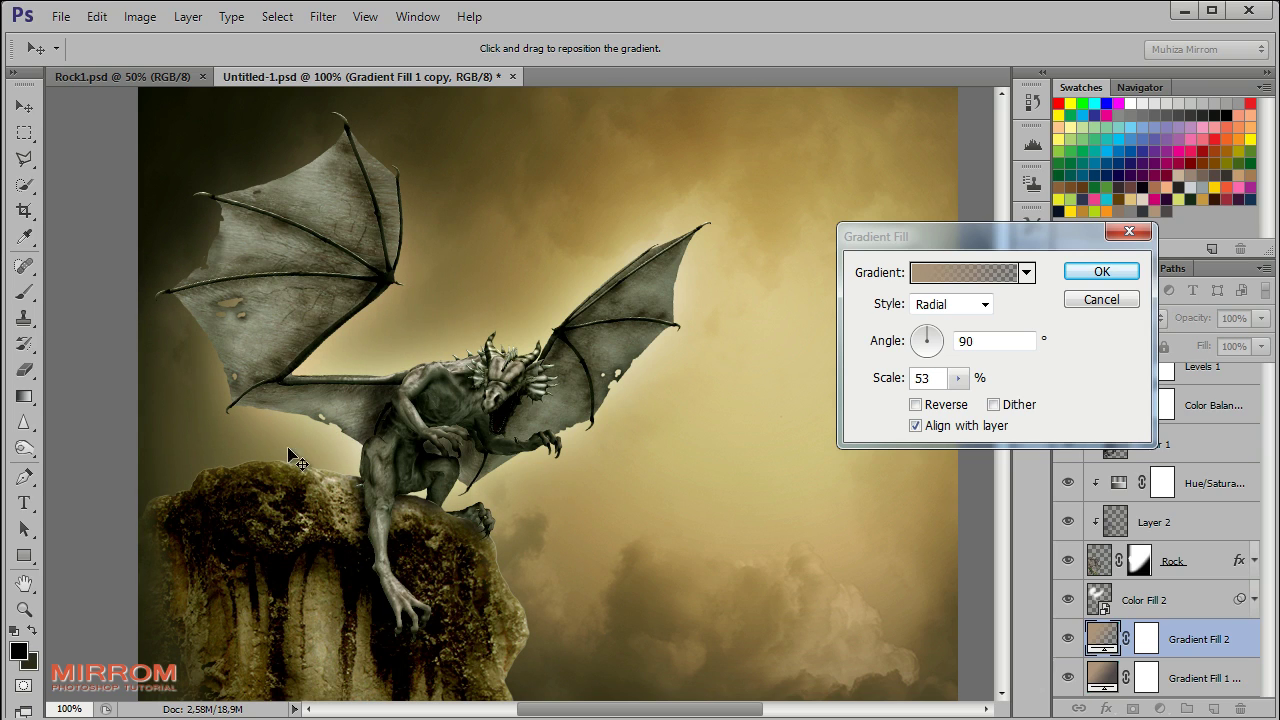
pyautogui.moveTo(348, 442); pyautogui.dragTo(318, 430)
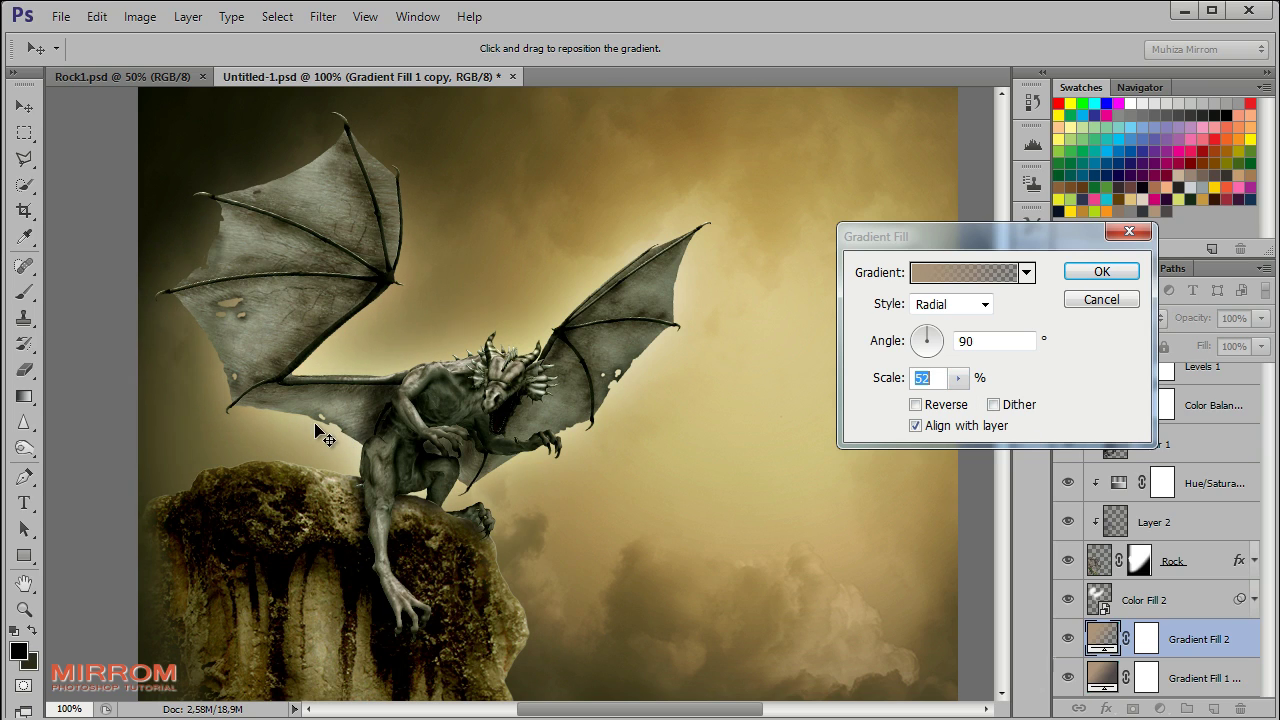
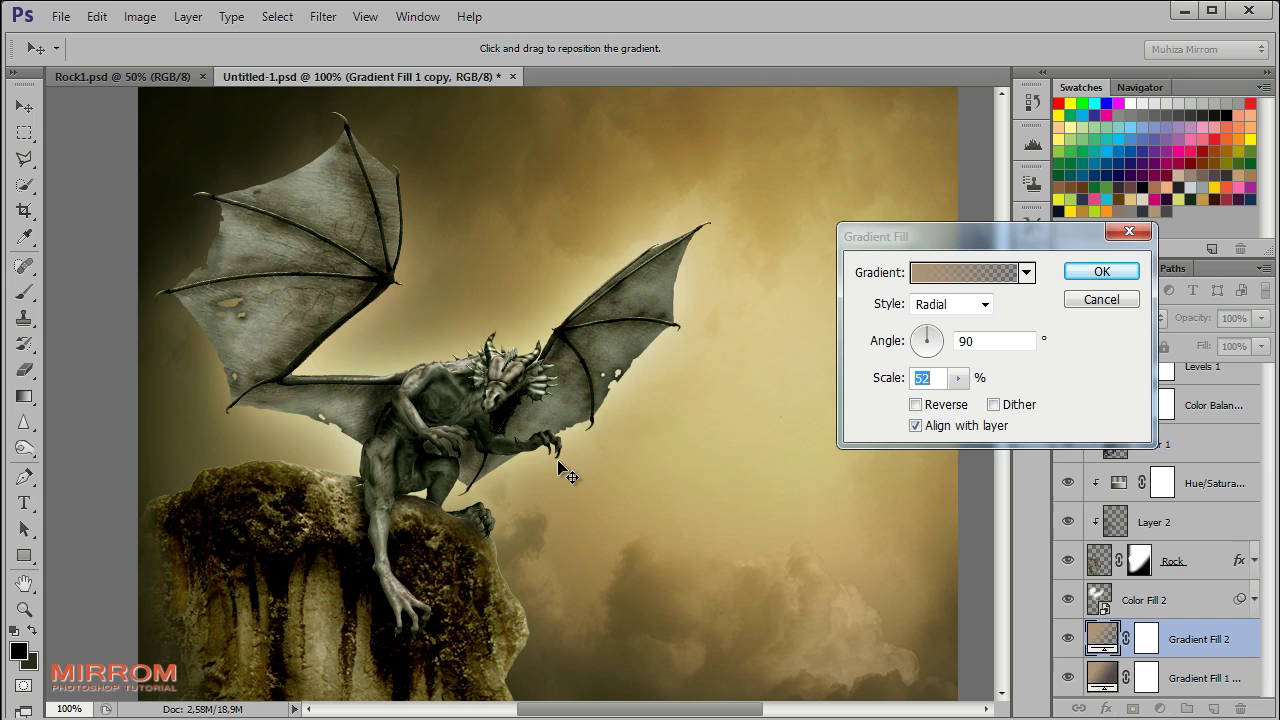
# Apply the radial Gradient Fill 2 and add an Overlay-blended duplicate of it
pyautogui.click(1120, 270)
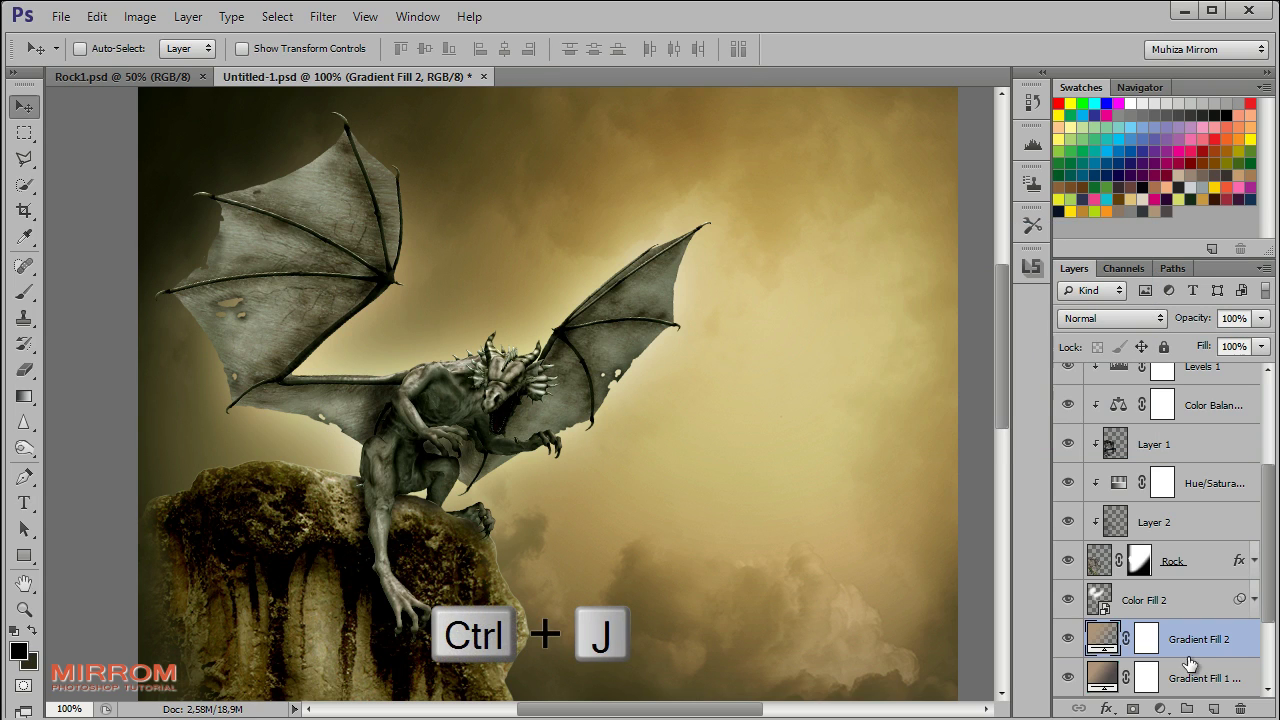
pyautogui.hotkey('ctrl', 'j')
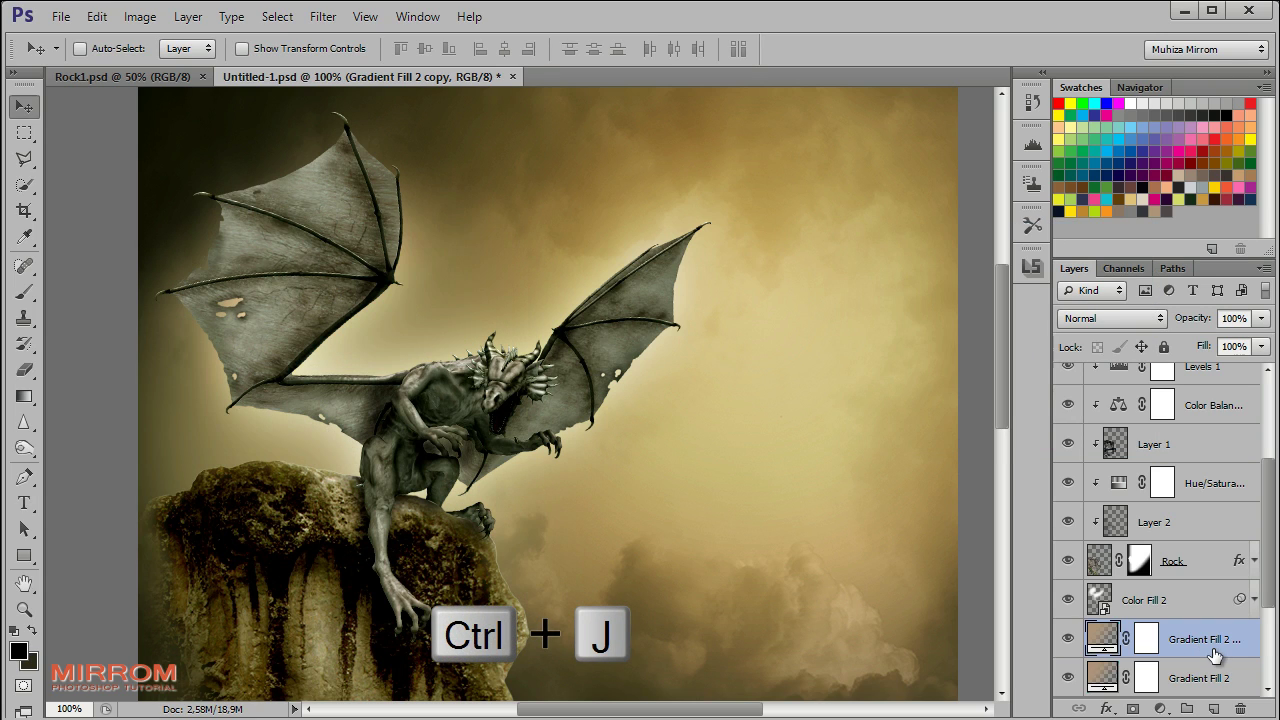
pyautogui.click(1160, 325)
pyautogui.click(1116, 578)
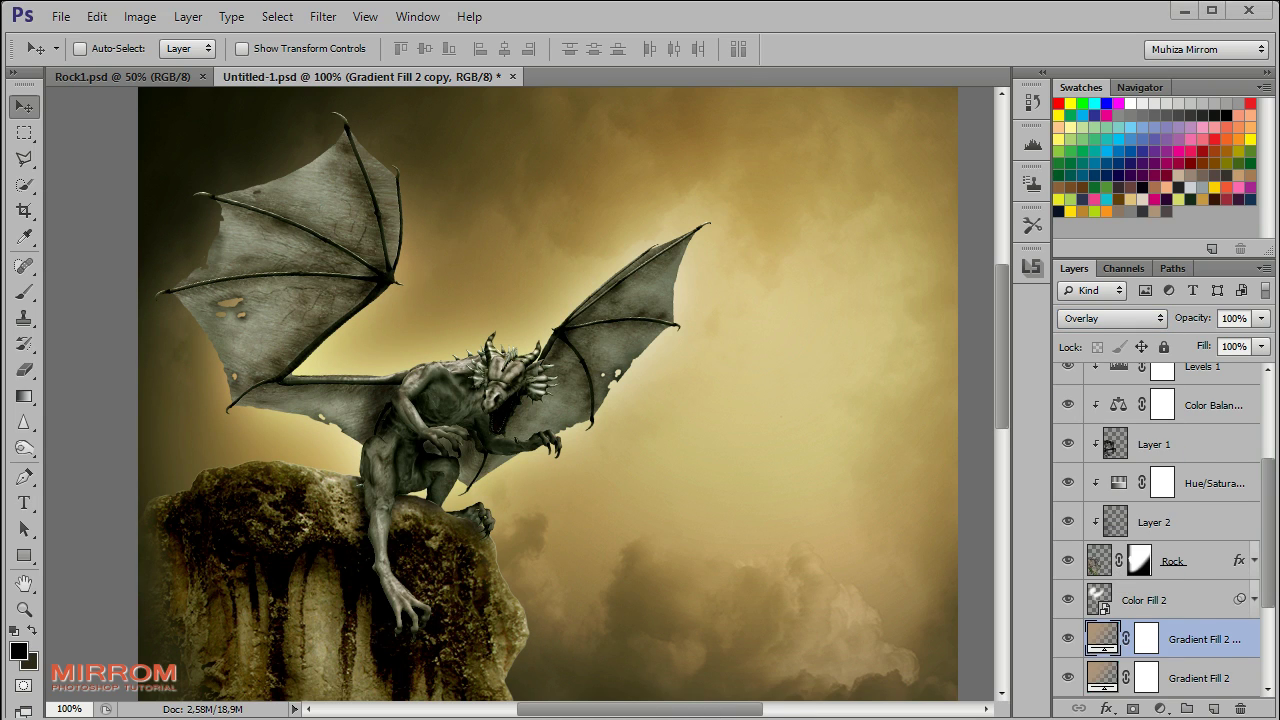
pyautogui.scroll(3, 1200, 600)
pyautogui.click(1182, 420)
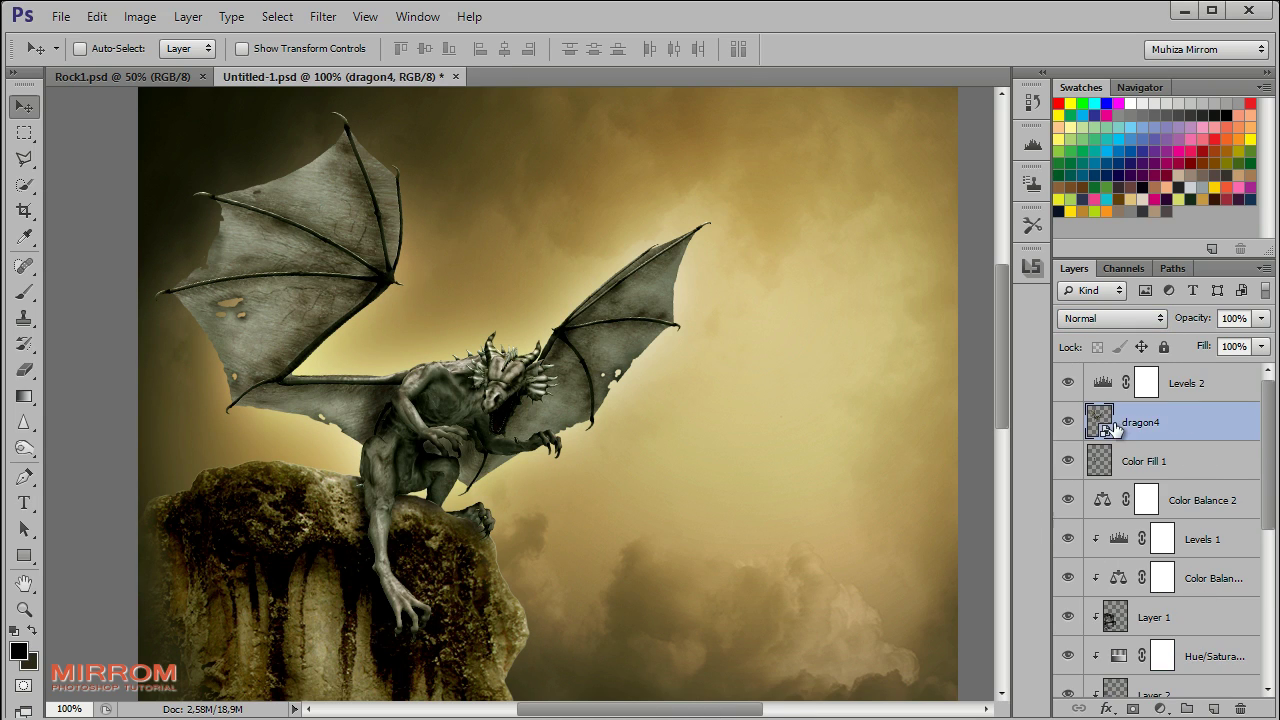
# Burn the dragon's wing edges, left wing strut, body and rear leg with a 15–30 px brush
pyautogui.click(28, 445)
pyautogui.click(100, 463)
pyautogui.press('[')
pyautogui.press('[')
pyautogui.press('[')
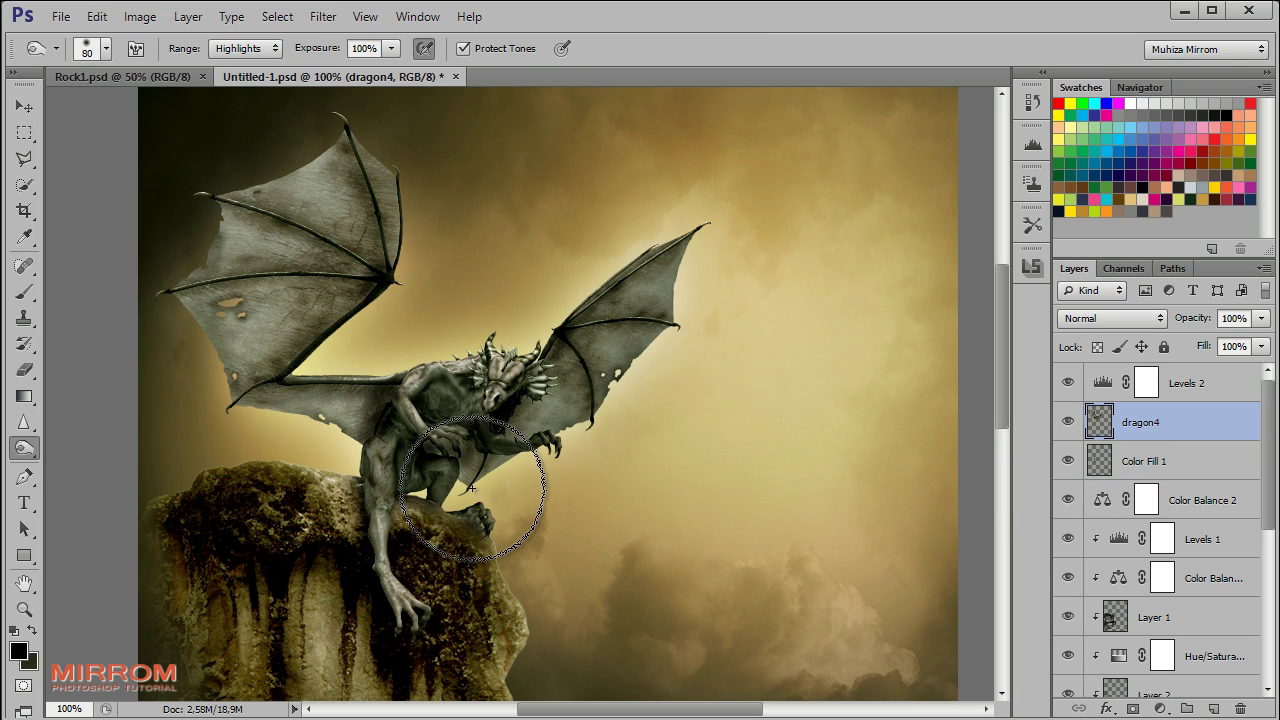
pyautogui.press('[')
pyautogui.press('[')
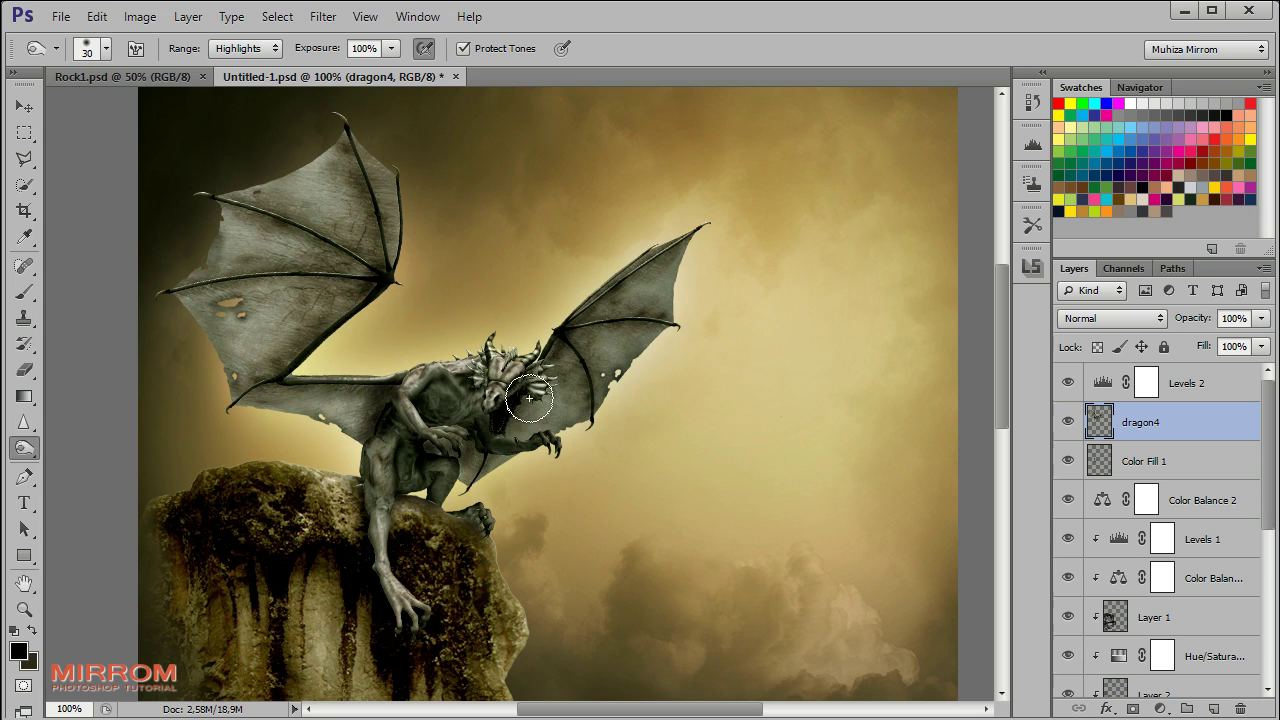
pyautogui.moveTo(580, 366); pyautogui.dragTo(556, 338)
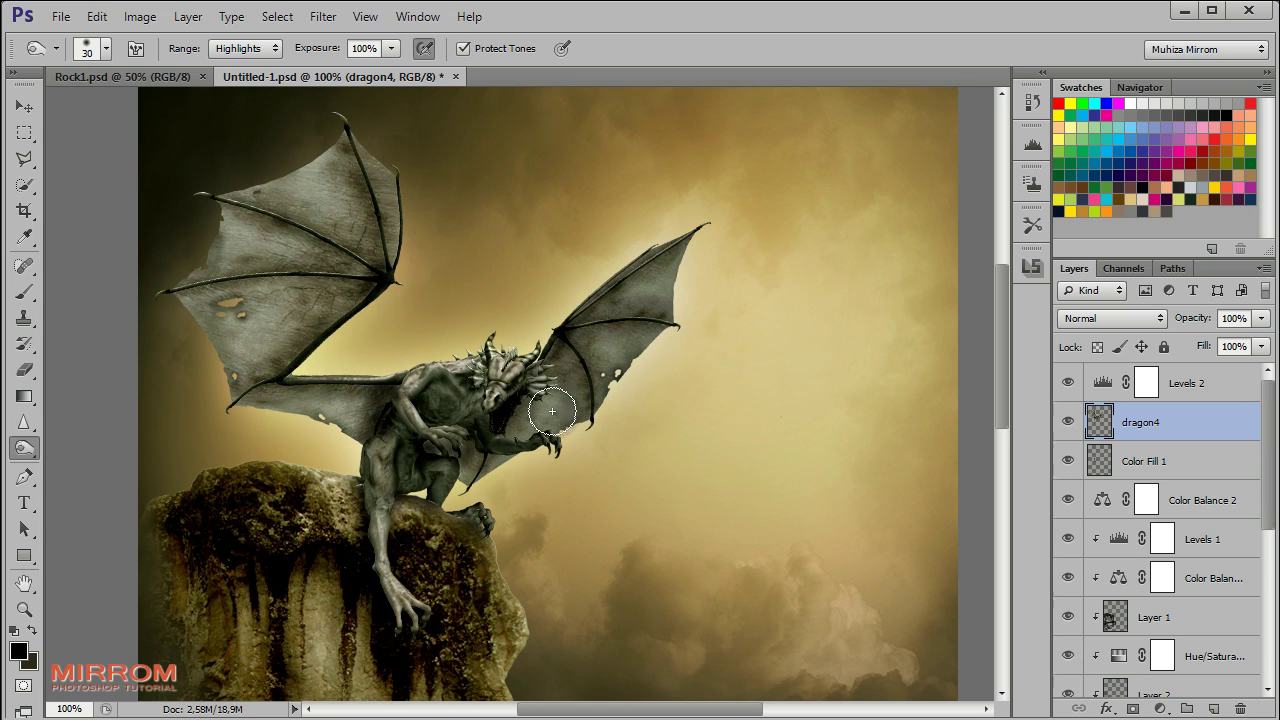
pyautogui.press('[')
pyautogui.press('[')
pyautogui.press('[')
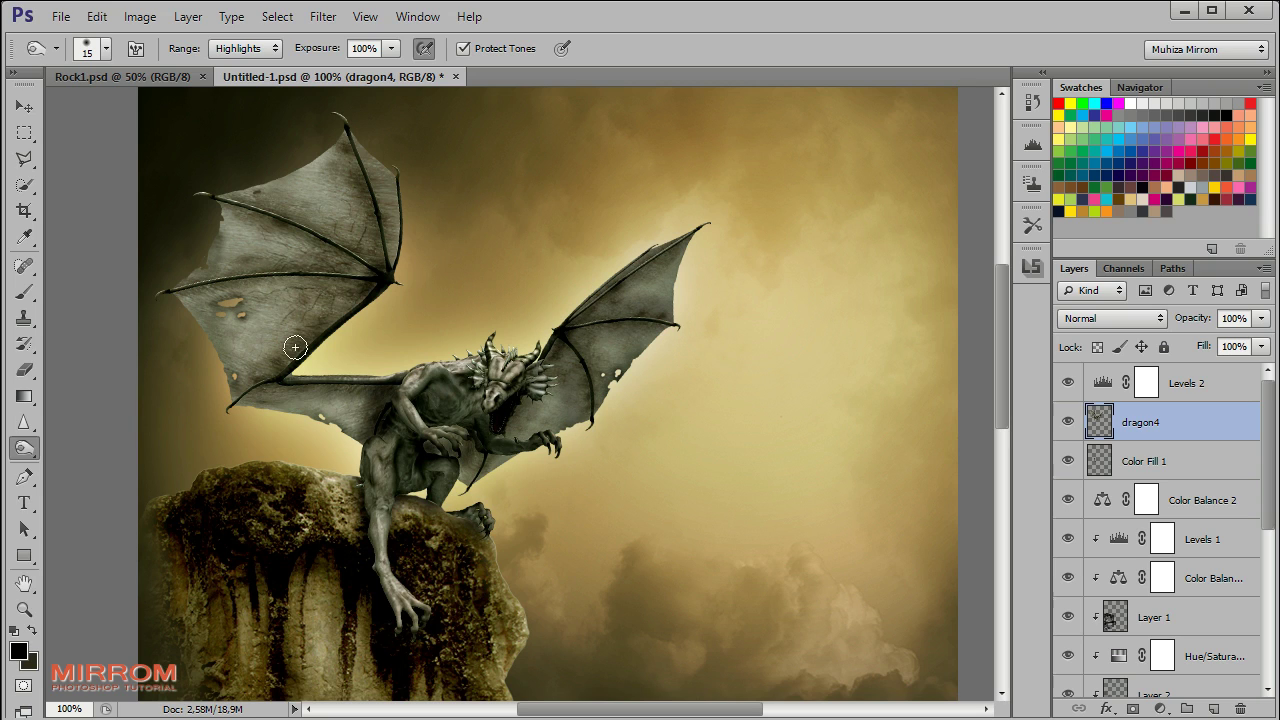
pyautogui.moveTo(353, 171); pyautogui.dragTo(396, 266)
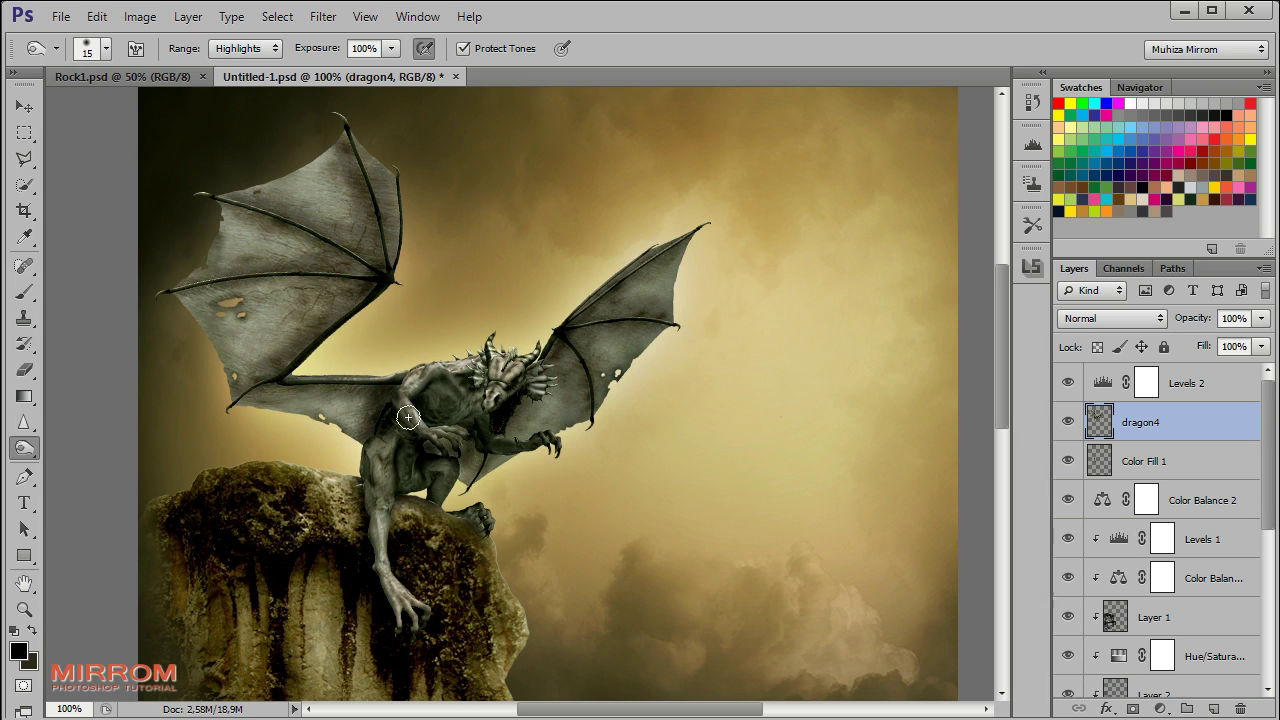
pyautogui.moveTo(410, 483); pyautogui.dragTo(467, 520)
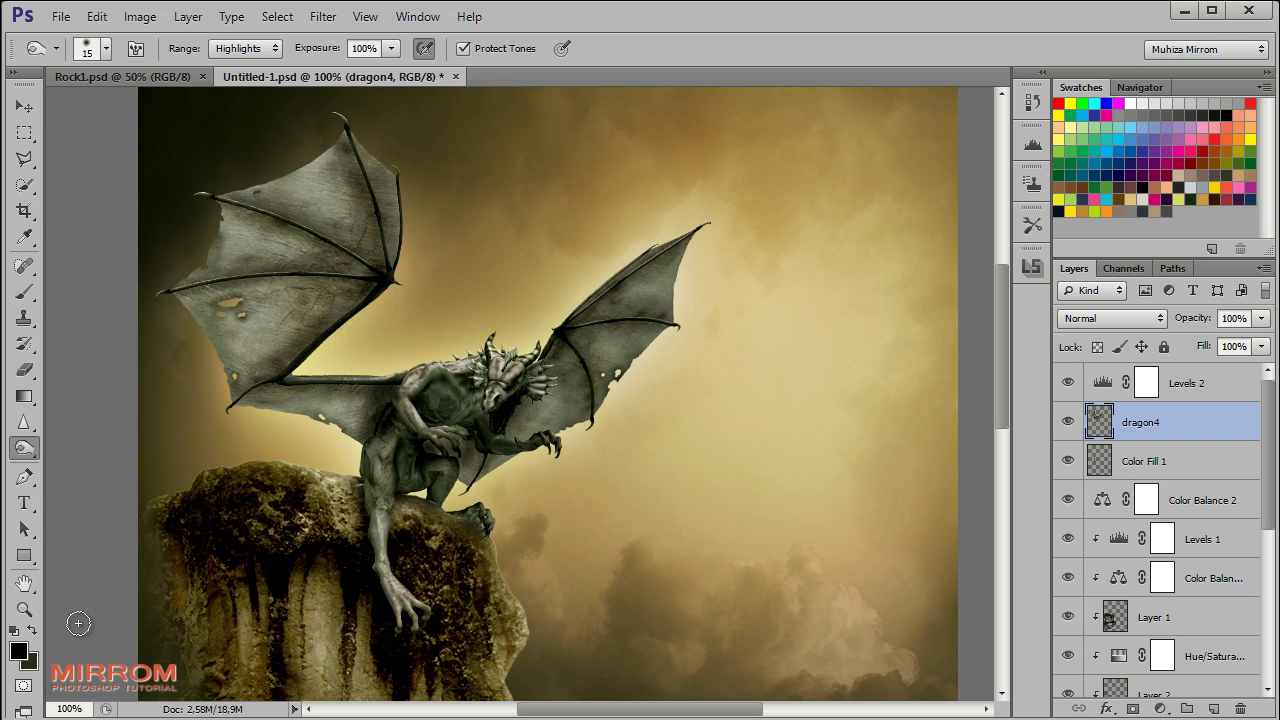
# Toggle the Overlay gradient copy off and on to compare the shading
pyautogui.press('v')
pyautogui.scroll(-3, 1137, 507)
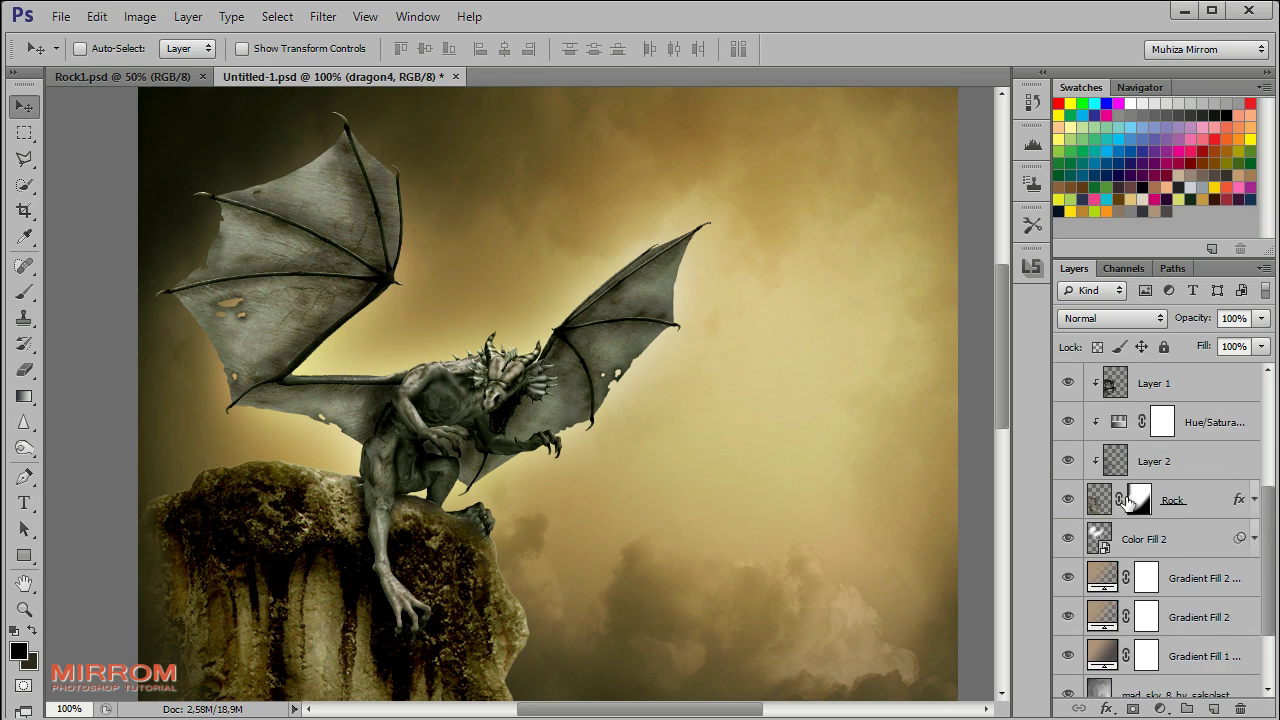
pyautogui.scroll(-2, 1137, 507)
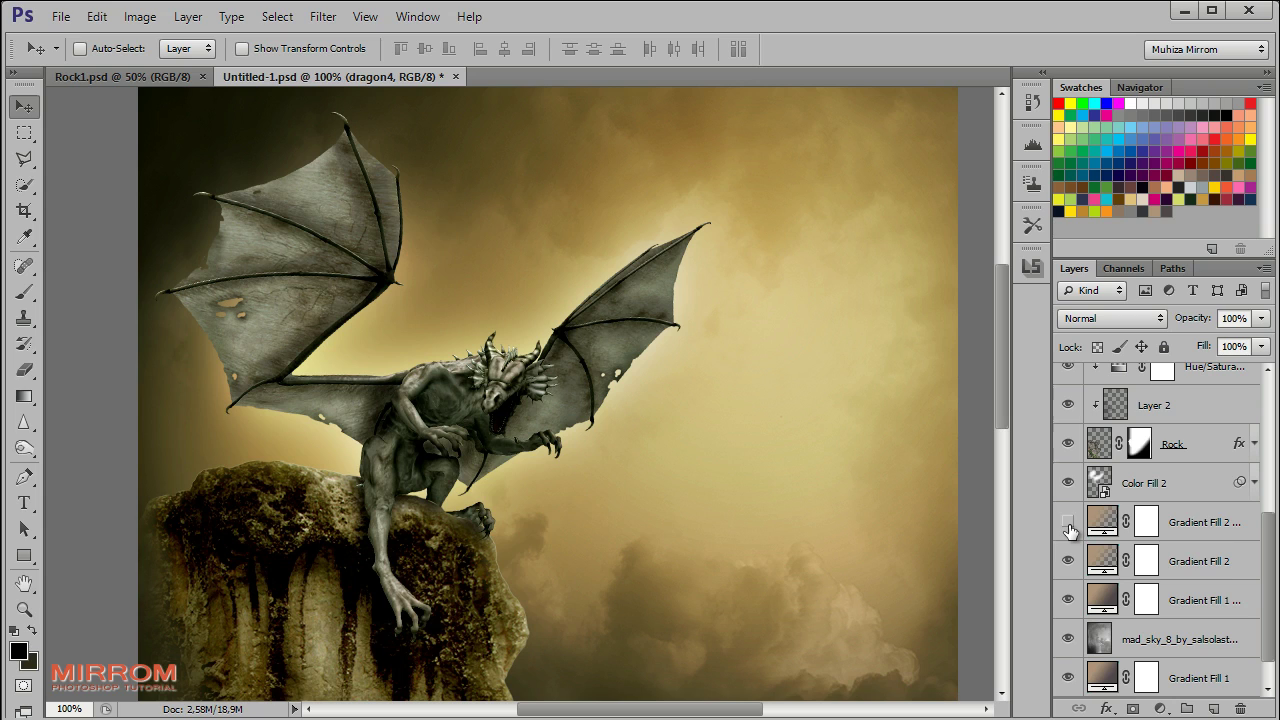
pyautogui.click(1068, 521)
pyautogui.click(1178, 525)
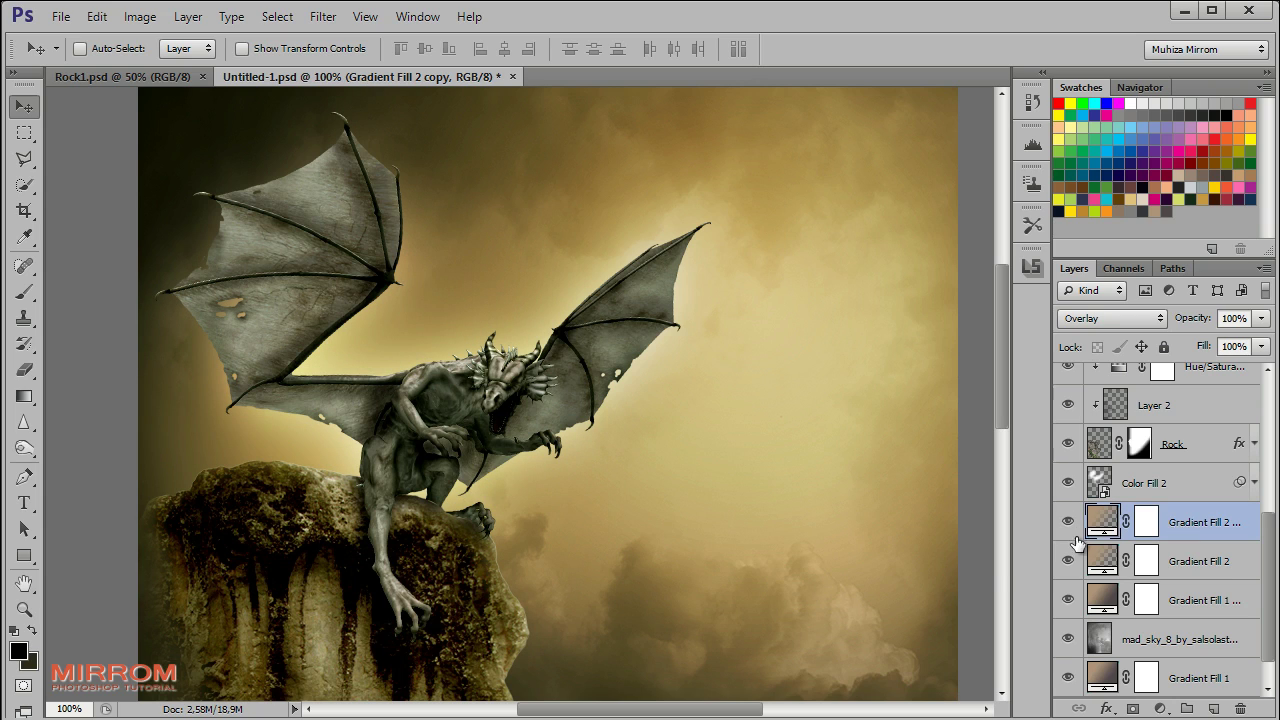
pyautogui.scroll(5, 1100, 540)
# Add a new layer above Levels 2 and set the foreground colour to white
pyautogui.click(1170, 385)
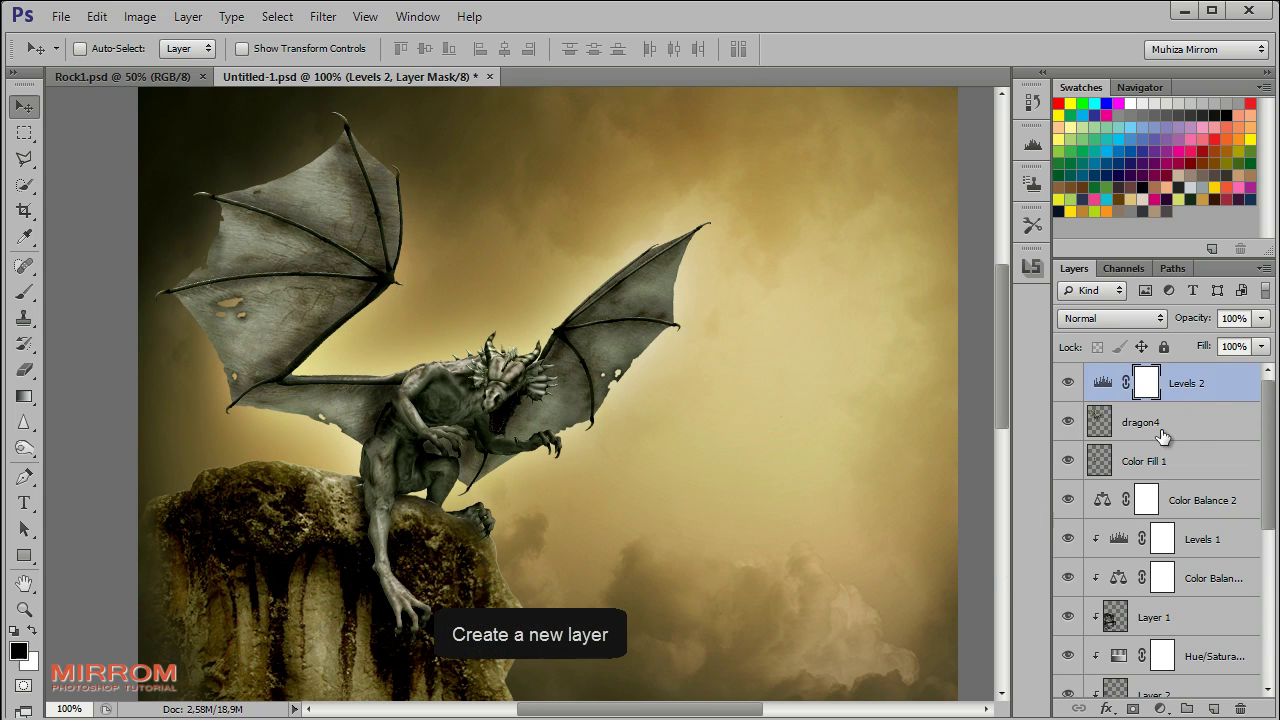
pyautogui.click(1213, 705)
pyautogui.click(18, 651)
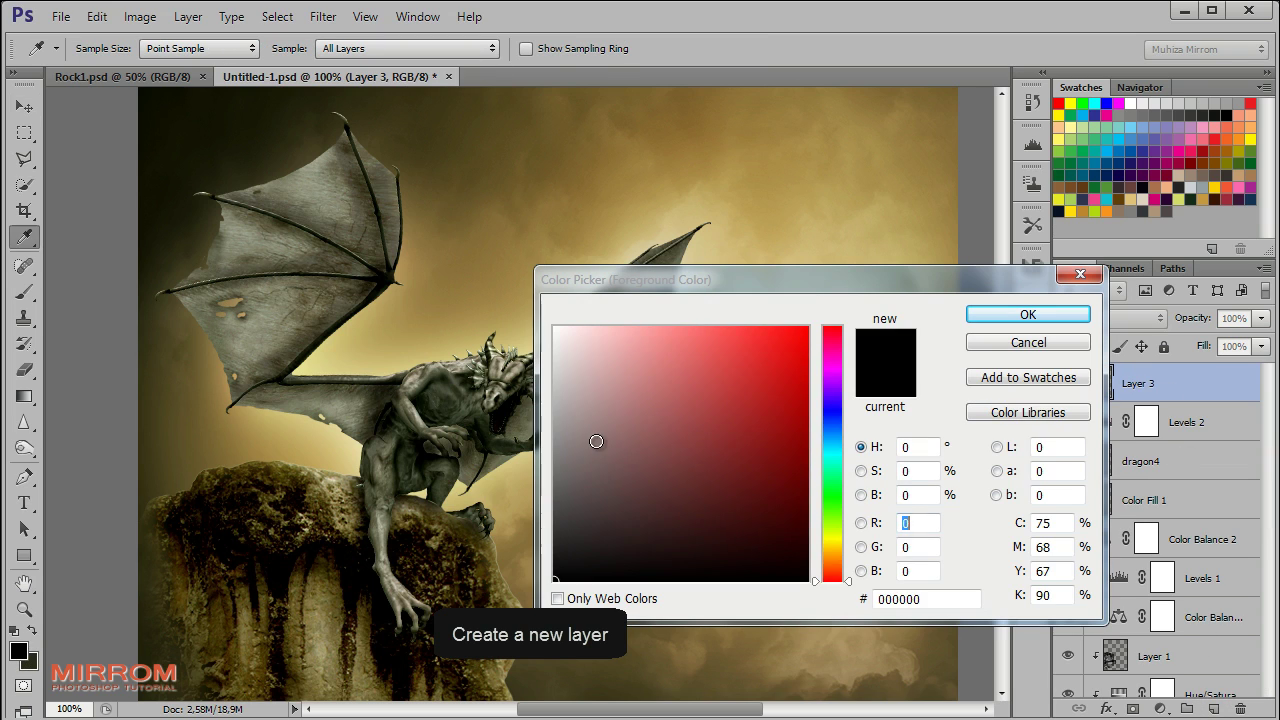
pyautogui.moveTo(600, 443); pyautogui.dragTo(450, 240)
pyautogui.click(1028, 314)
pyautogui.press('v')
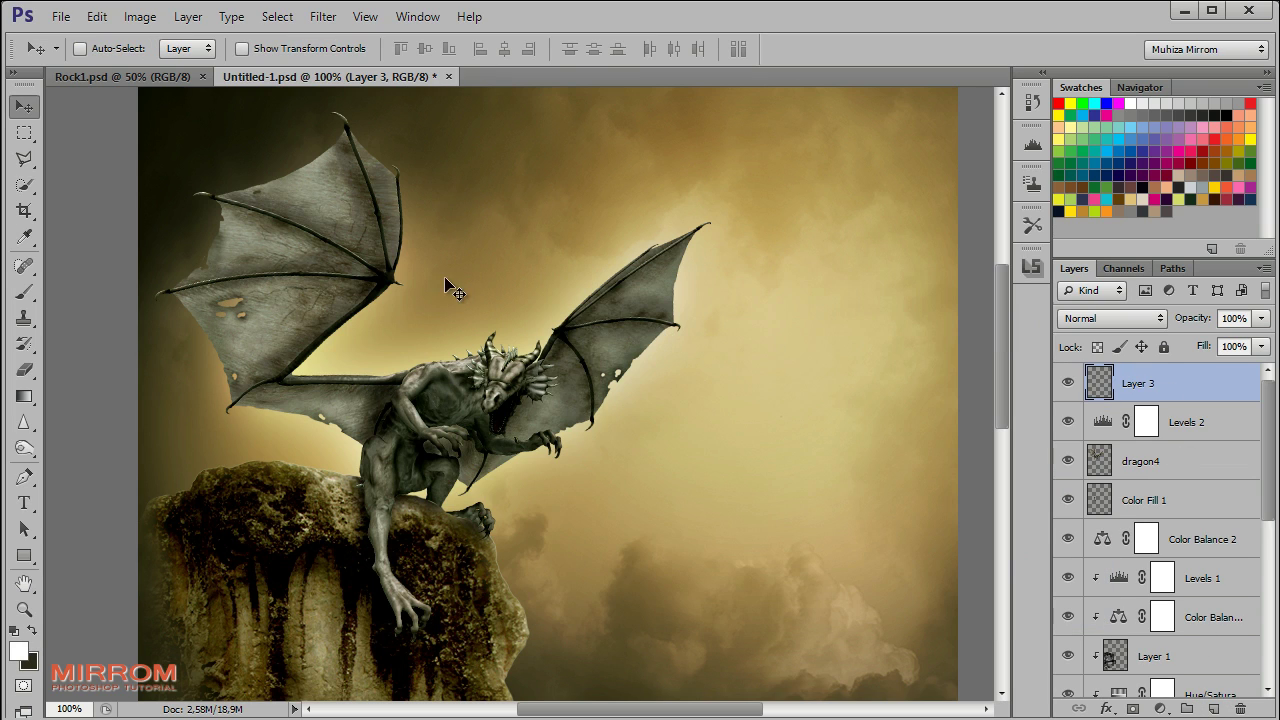
# Load the tc_moon_p_by_treehousecharms-d64y9z7 brush set and choose smoke brush 801
pyautogui.click(24, 291)
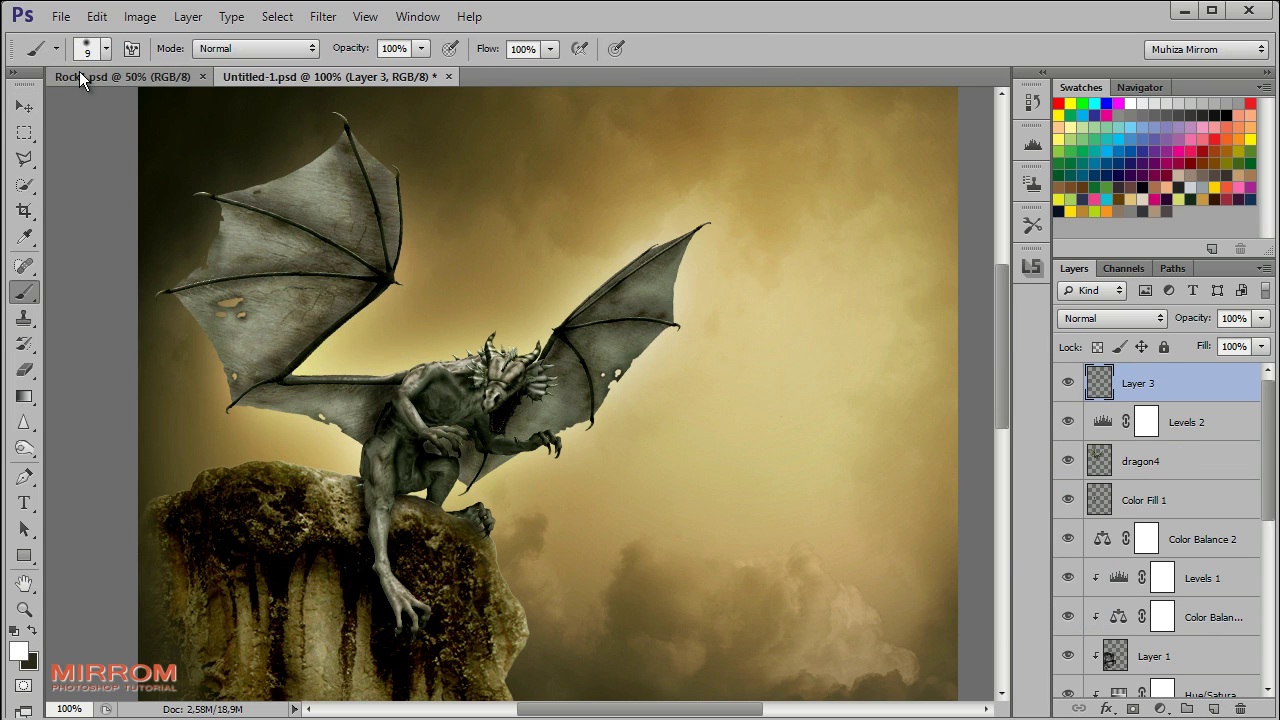
pyautogui.click(105, 48)
pyautogui.click(563, 83)
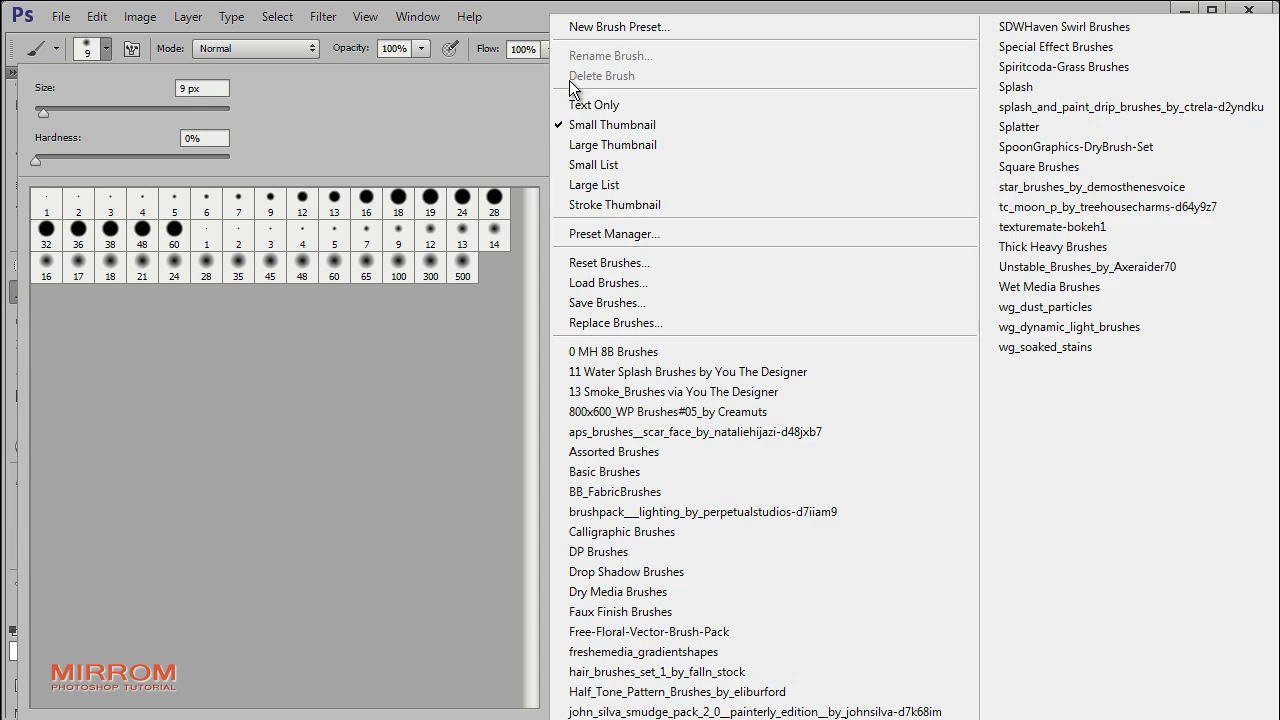
pyautogui.click(1067, 205)
pyautogui.click(563, 297)
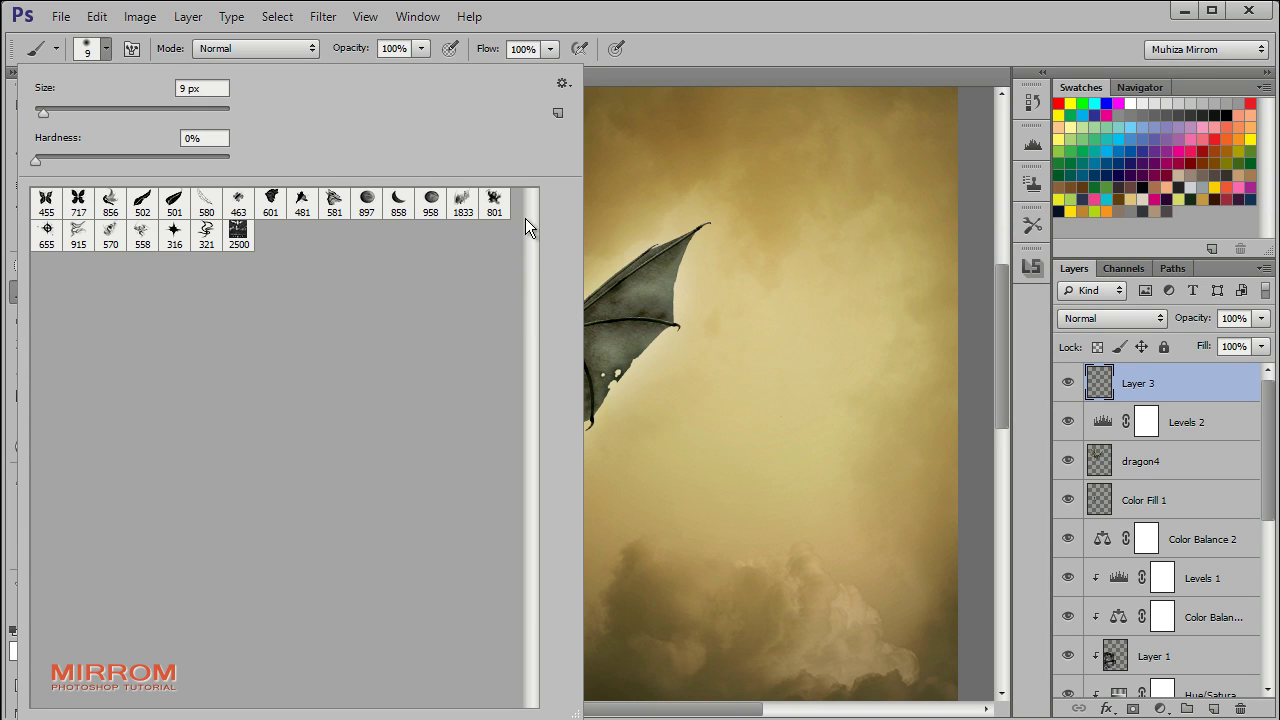
pyautogui.click(493, 205)
pyautogui.click(781, 84)
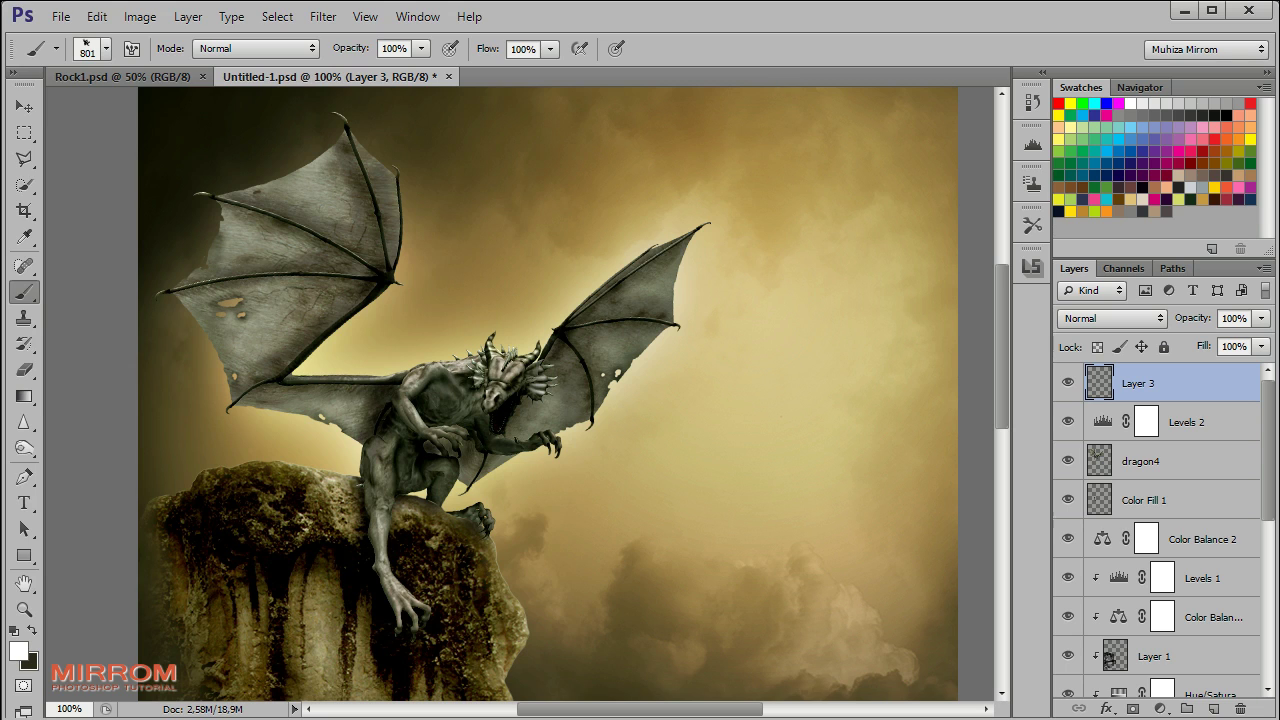
# Stamp white smoke with the 200 px brush and move it onto the rock below the dragon
pyautogui.press('[')
pyautogui.press('[')
pyautogui.press('[')
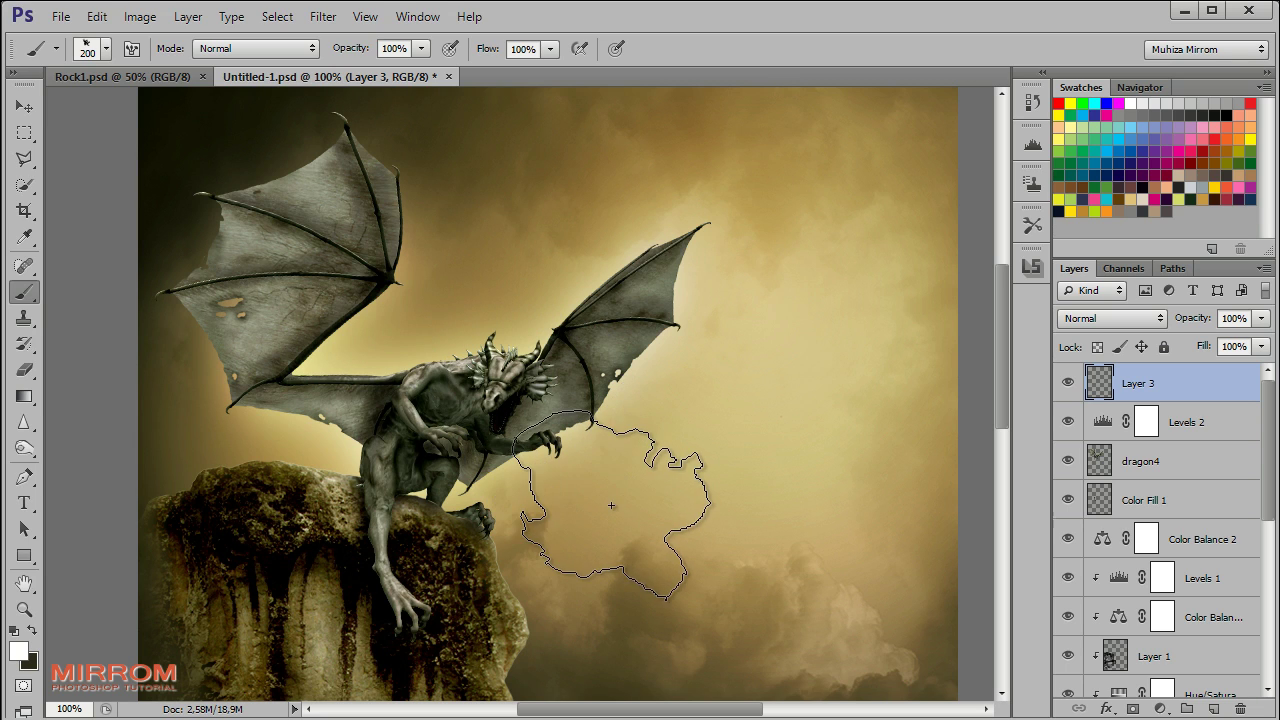
pyautogui.click(611, 505)
pyautogui.press('v')
pyautogui.moveTo(625, 535); pyautogui.dragTo(438, 573)
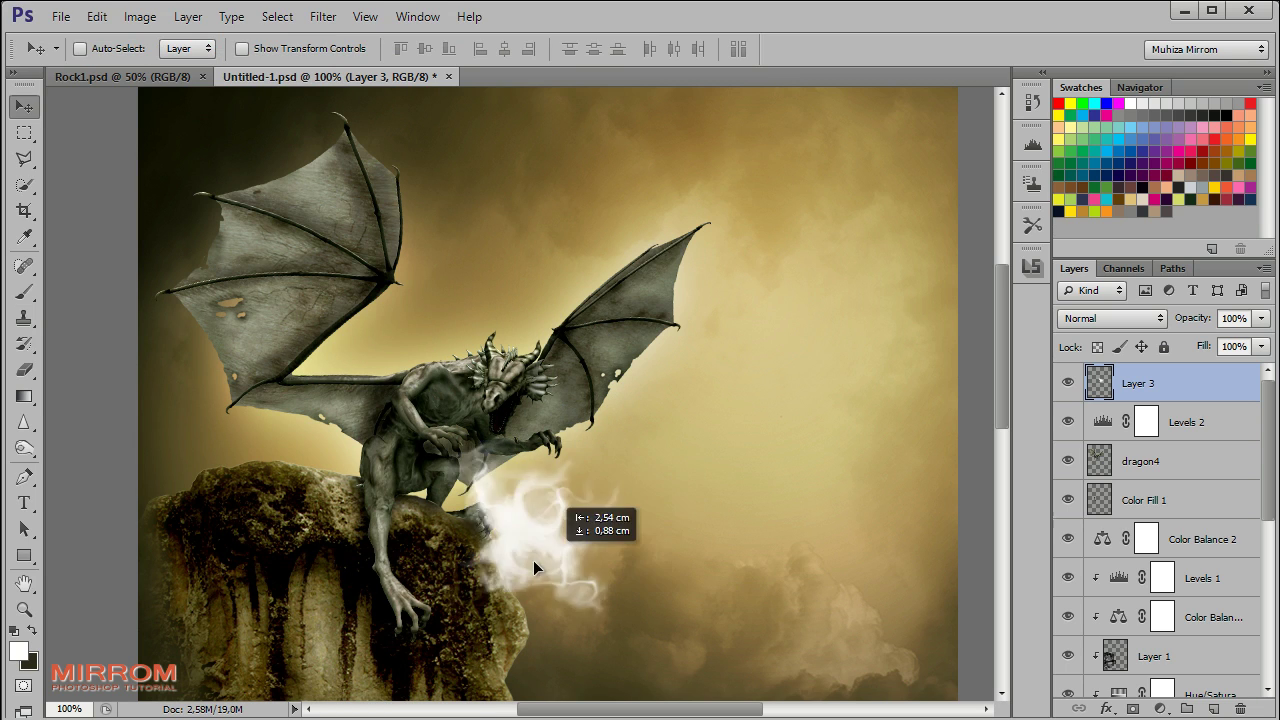
# Flip, rotate and enlarge Layer 3's smoke so it sits level over the rock
pyautogui.hotkey('ctrl', 't')
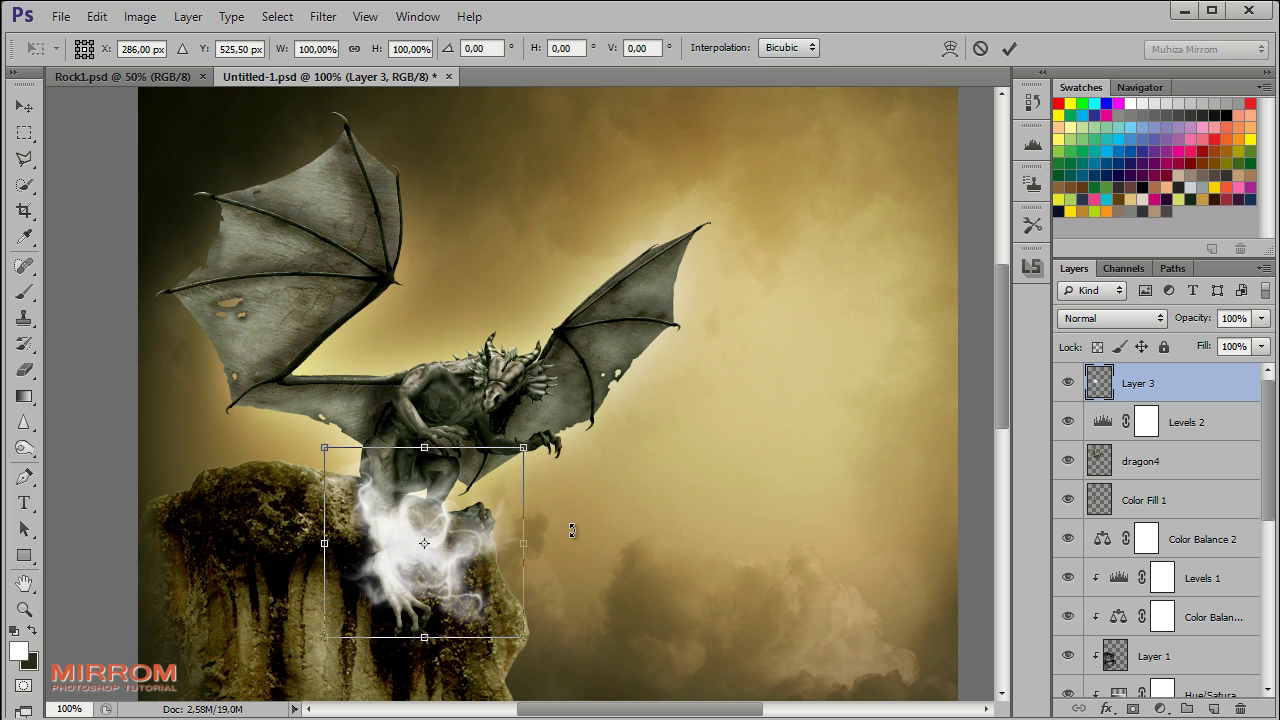
pyautogui.moveTo(571, 525)
pyautogui.mouseDown()
pyautogui.moveTo(578, 582)
pyautogui.moveTo(279, 506)
pyautogui.moveTo(566, 451)
pyautogui.mouseUp()
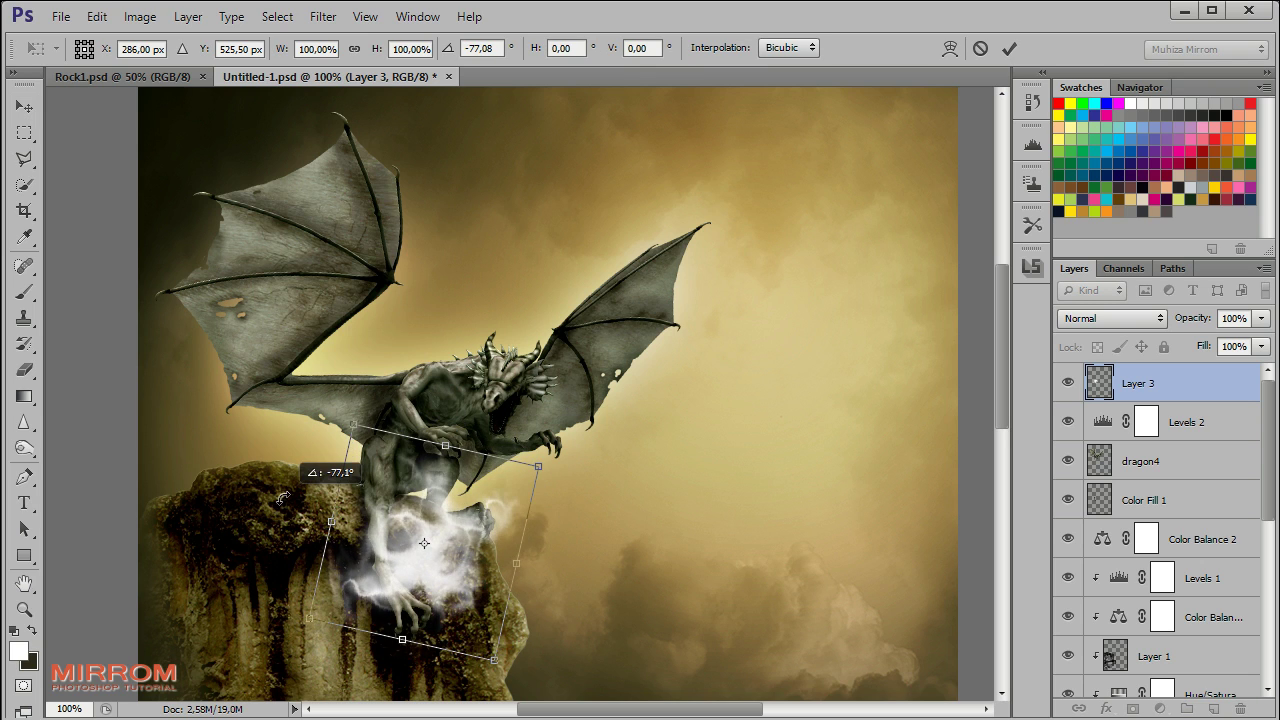
pyautogui.rightClick(452, 506)
pyautogui.click(500, 715)
pyautogui.moveTo(565, 486); pyautogui.dragTo(618, 593)
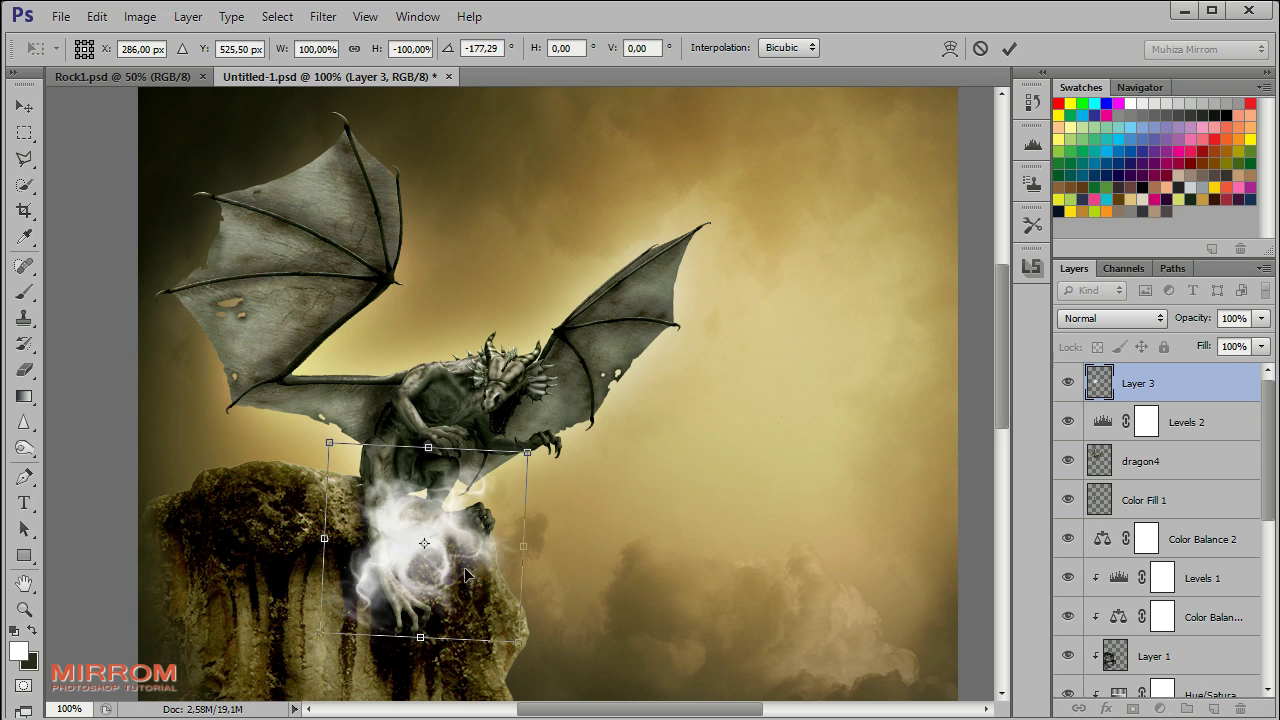
pyautogui.moveTo(466, 574); pyautogui.dragTo(447, 596)
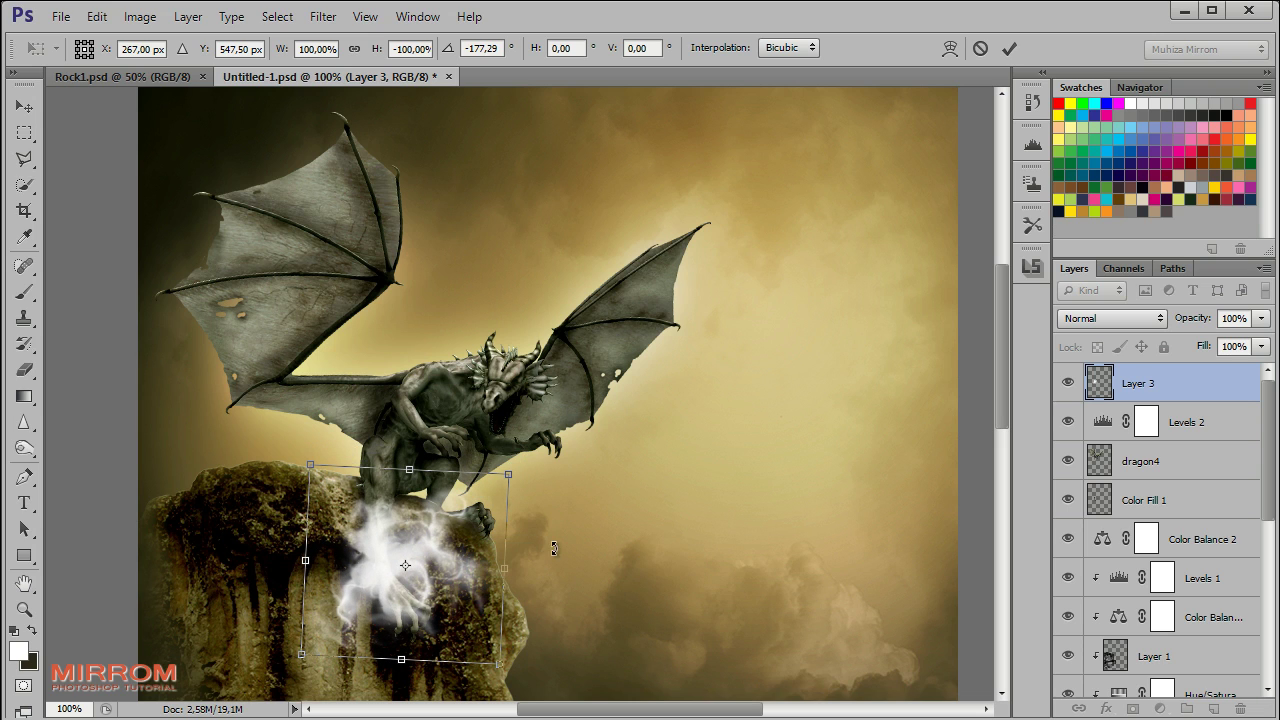
pyautogui.moveTo(520, 484)
pyautogui.mouseDown()
pyautogui.moveTo(542, 446)
pyautogui.moveTo(614, 480)
pyautogui.mouseUp()
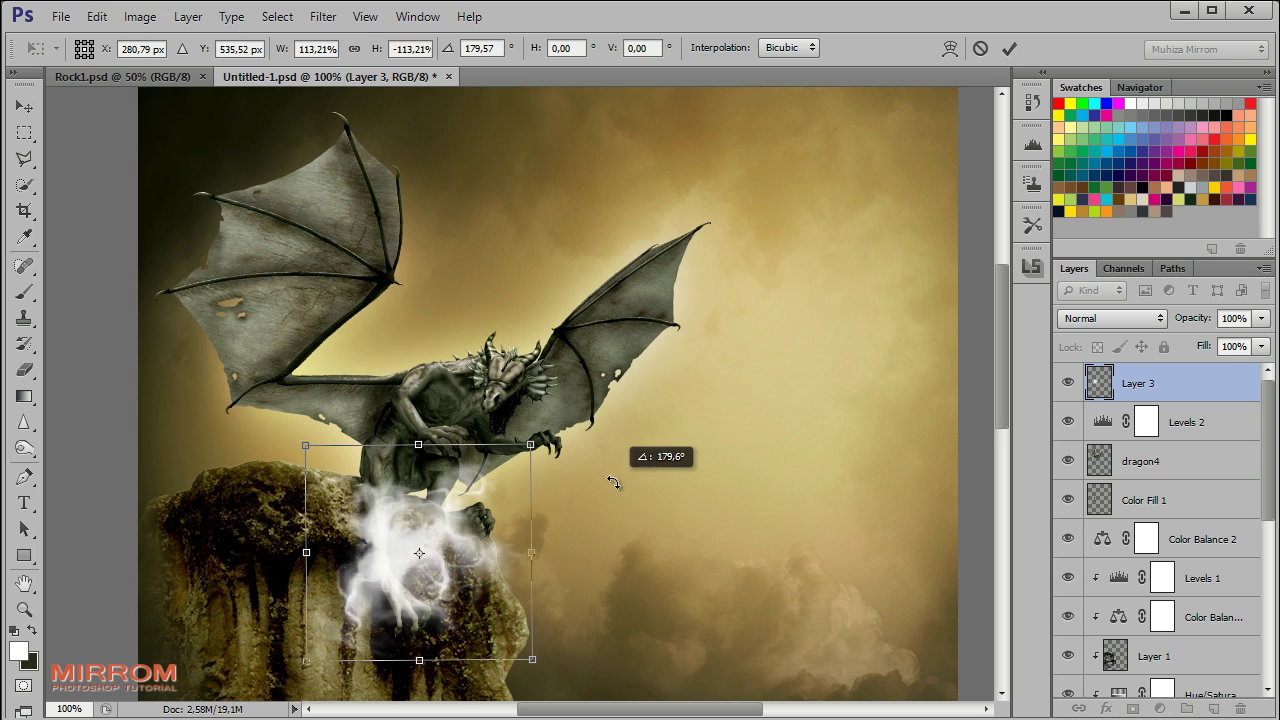
pyautogui.moveTo(298, 672); pyautogui.dragTo(290, 682)
pyautogui.moveTo(533, 552); pyautogui.dragTo(531, 552)
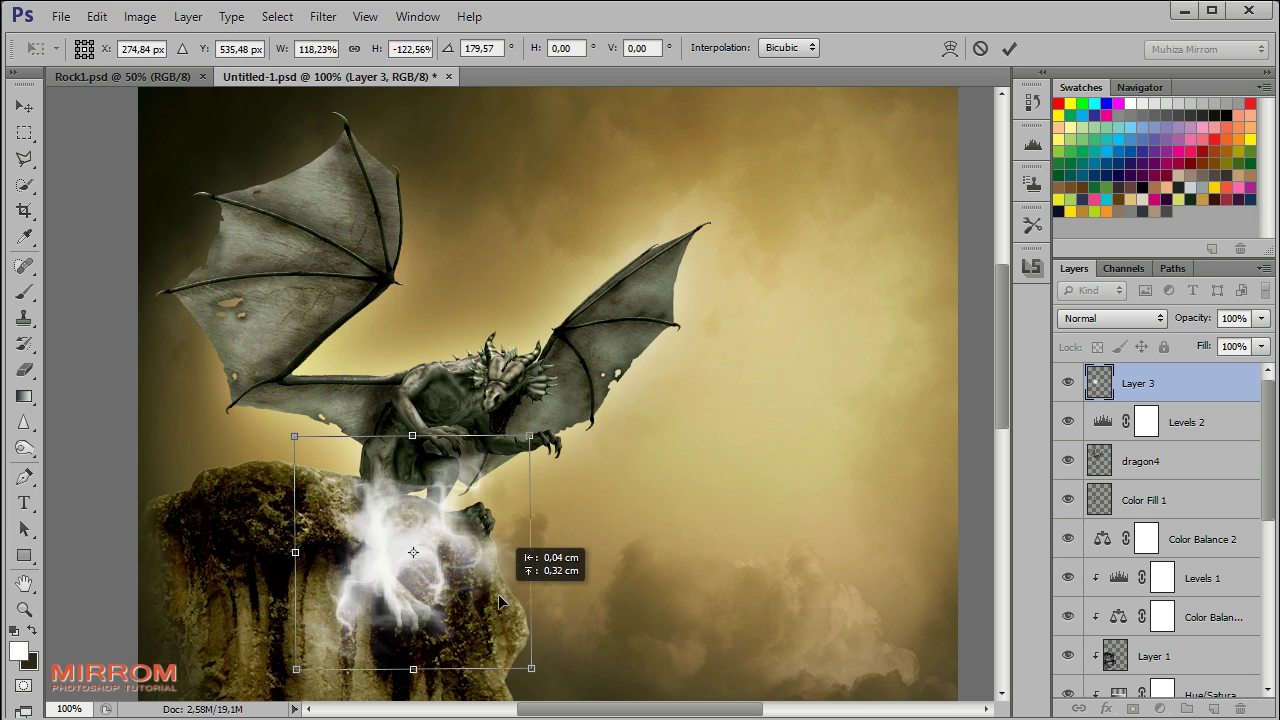
pyautogui.click(1008, 52)
pyautogui.doubleClick(1256, 398)
# Add a Gradient Overlay using the red-orange-yellow WA-BrightFLoral preset
pyautogui.click(662, 406)
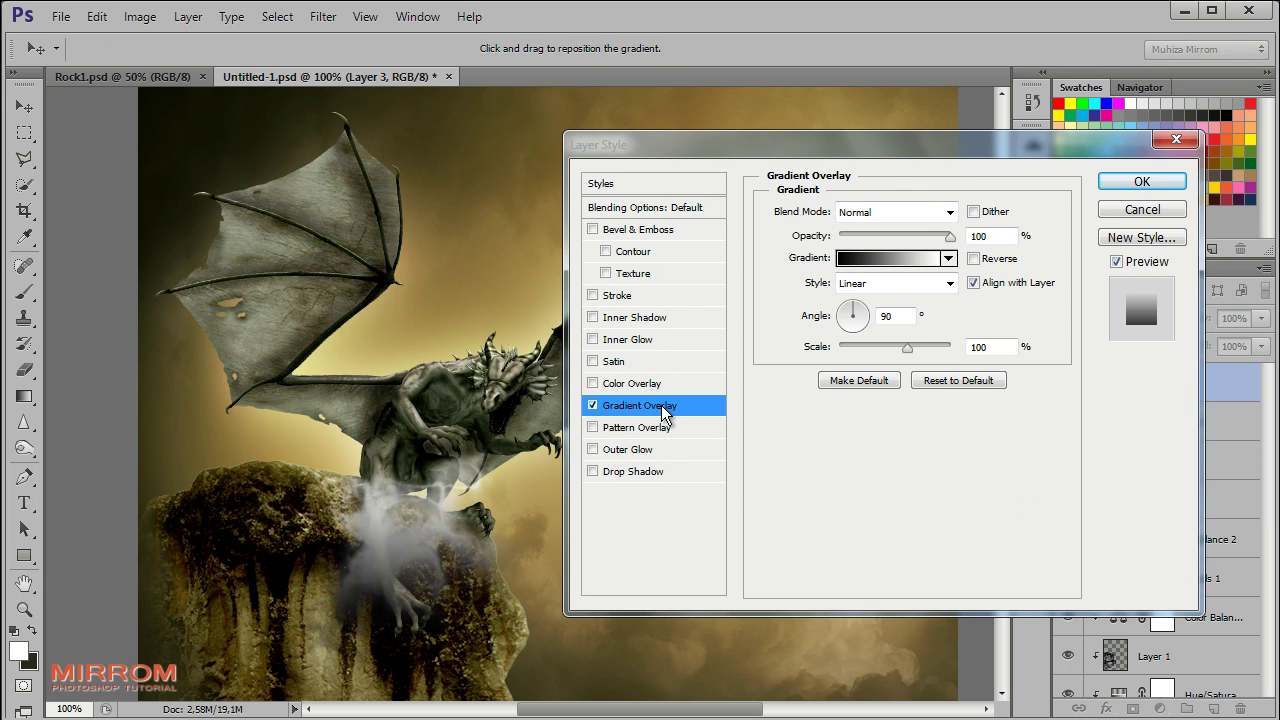
pyautogui.click(886, 258)
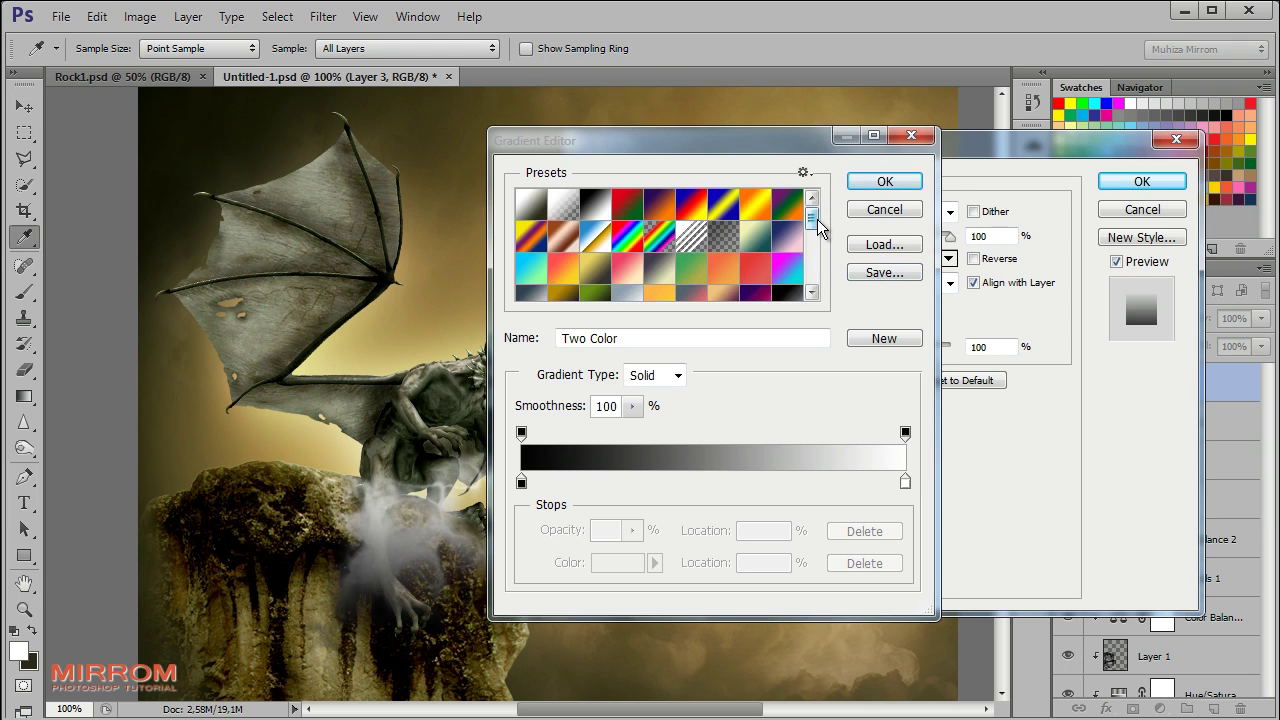
pyautogui.click(812, 292)
pyautogui.click(669, 277)
pyautogui.scroll(-1, 669, 277)
pyautogui.scroll(-1, 721, 266)
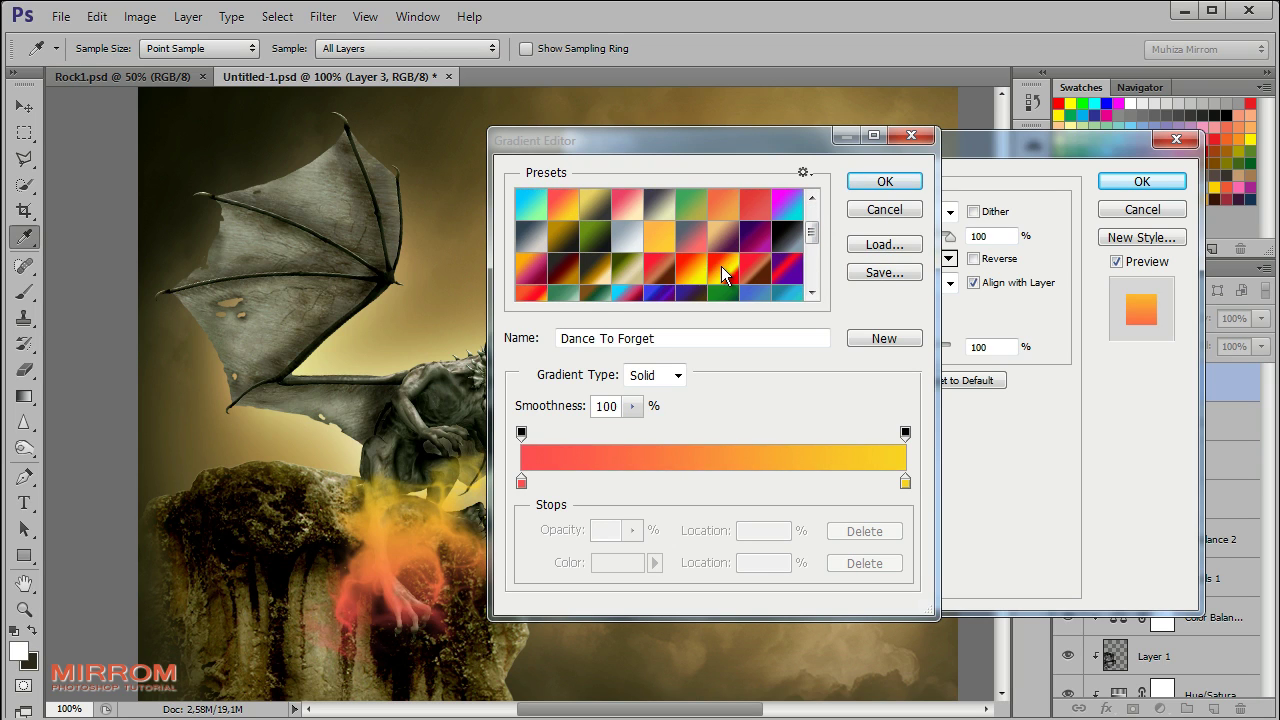
pyautogui.click(721, 266)
pyautogui.click(691, 270)
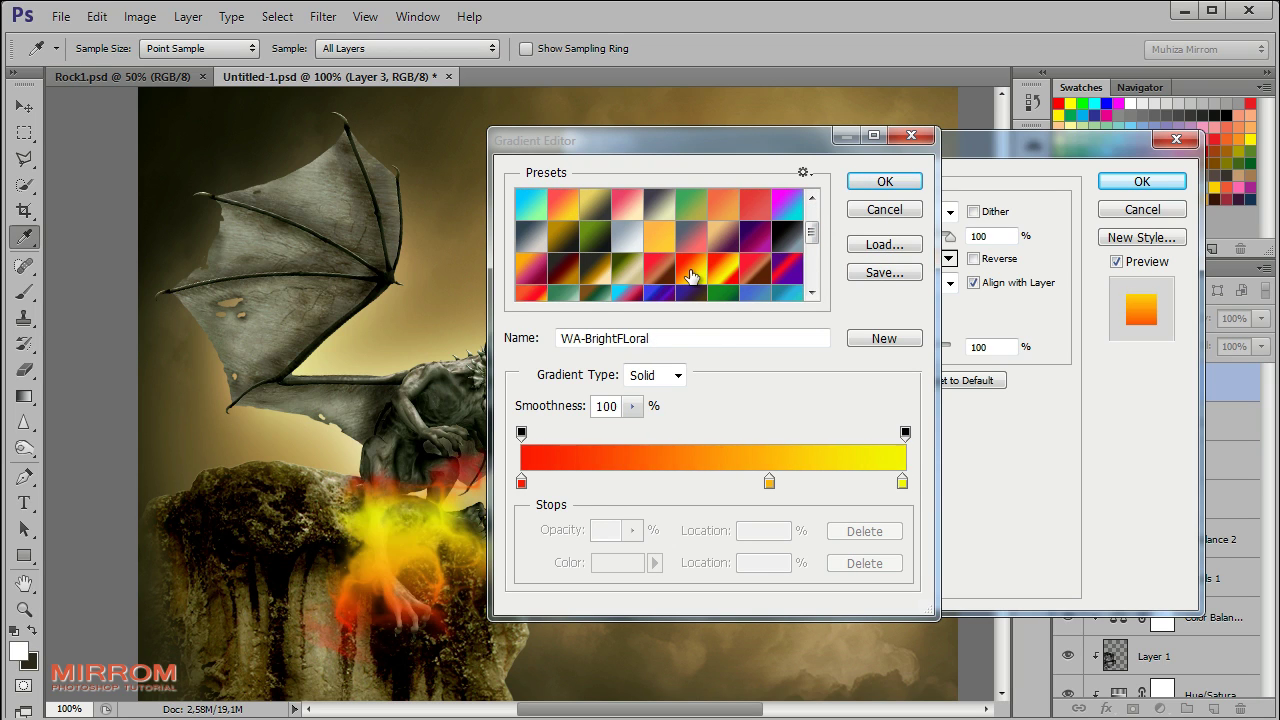
pyautogui.scroll(-1, 713, 297)
pyautogui.click(530, 279)
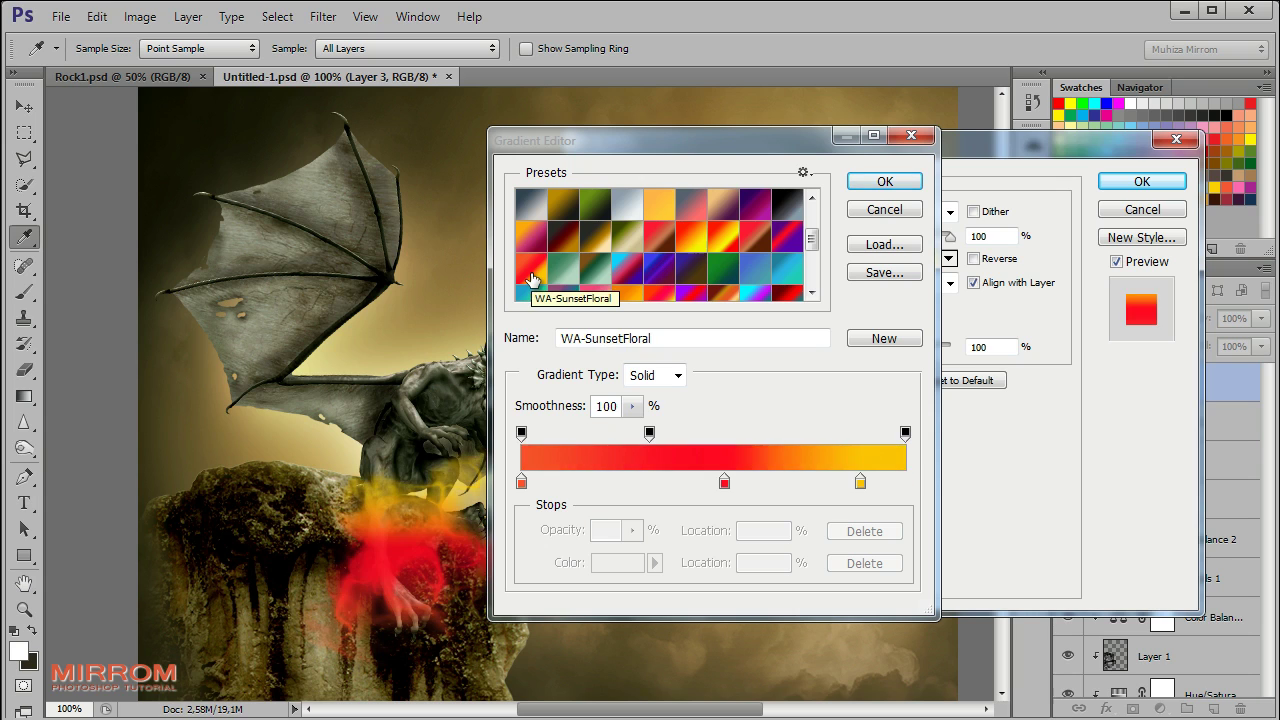
pyautogui.click(618, 298)
# Remove the gradient's middle stop, reverse it and blend it as Linear Dodge (Add)
pyautogui.click(694, 247)
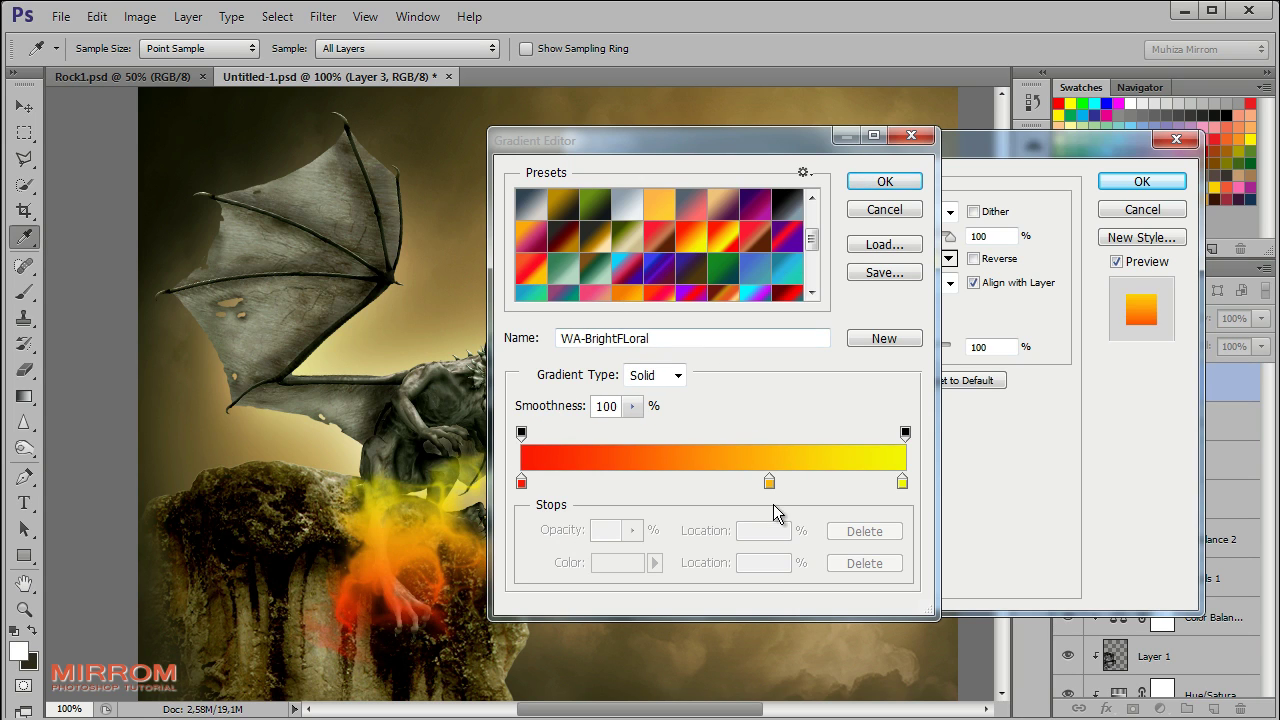
pyautogui.moveTo(769, 483); pyautogui.dragTo(846, 606)
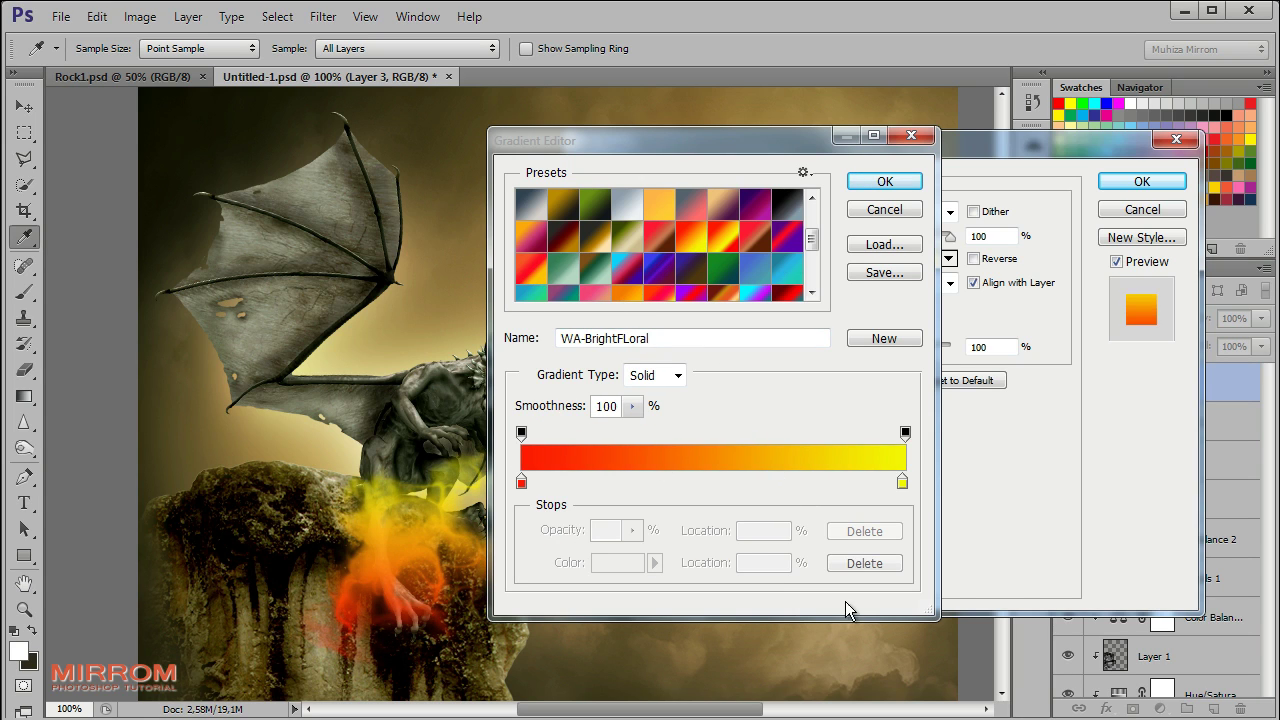
pyautogui.click(885, 181)
pyautogui.click(973, 258)
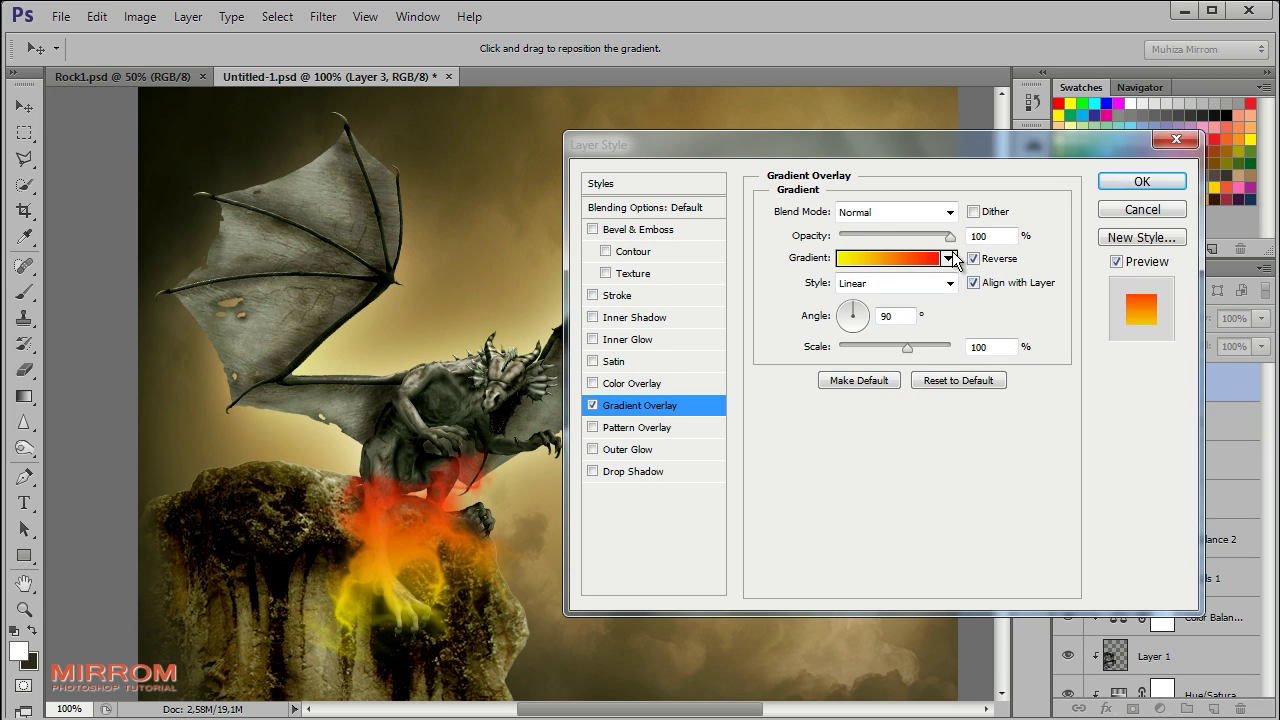
pyautogui.click(945, 212)
pyautogui.click(896, 428)
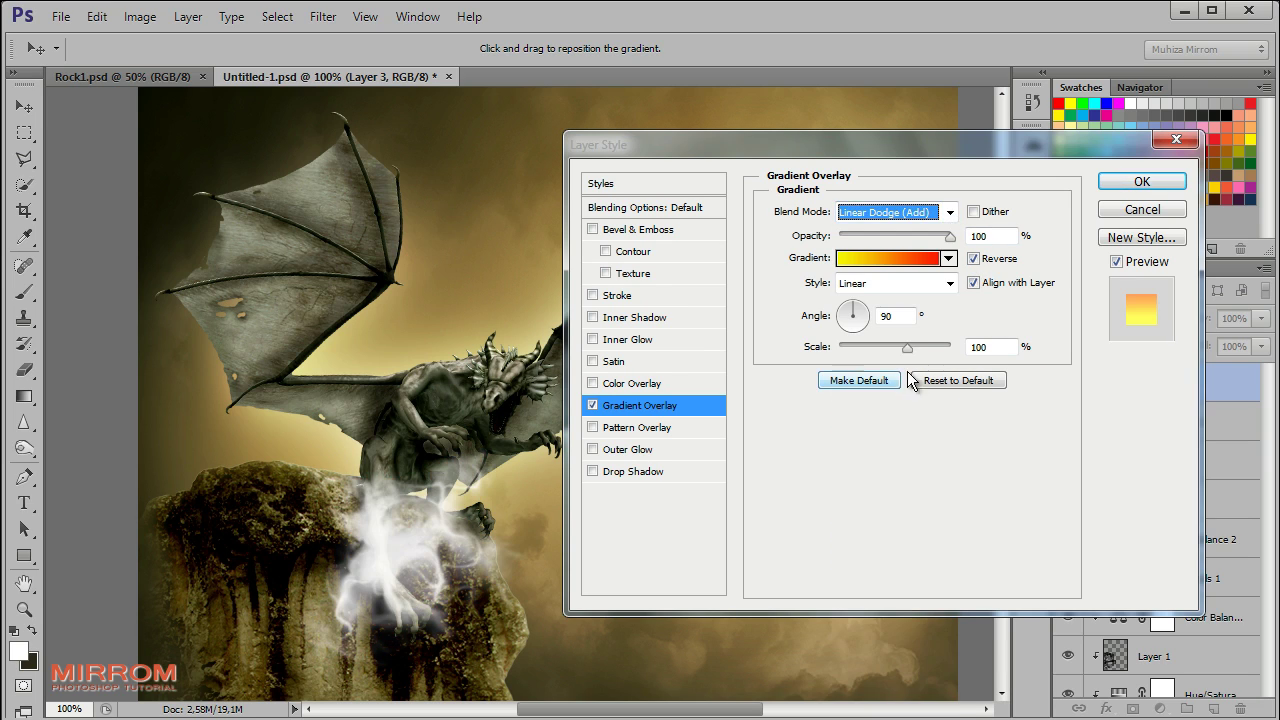
pyautogui.click(1135, 184)
# Set Layer 3's fill to 0% and add a new empty layer above it
pyautogui.click(1255, 385)
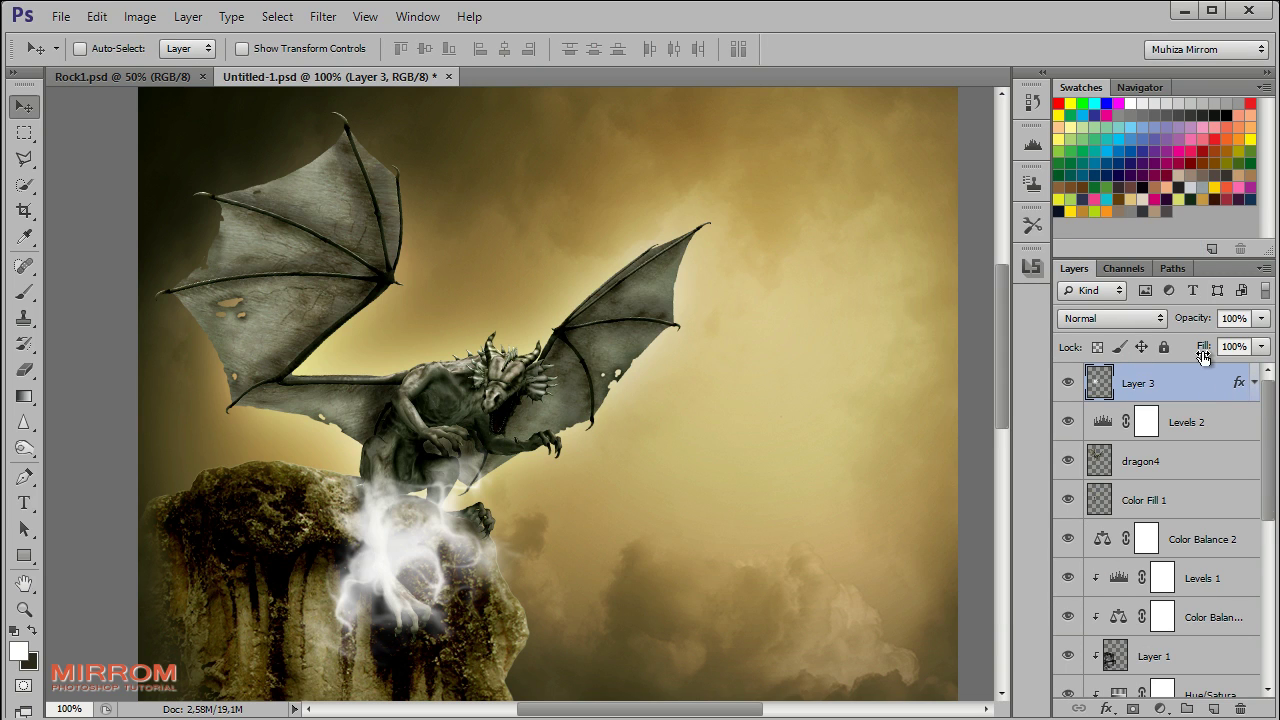
pyautogui.moveTo(1204, 346); pyautogui.dragTo(1140, 347)
pyautogui.press('Return')
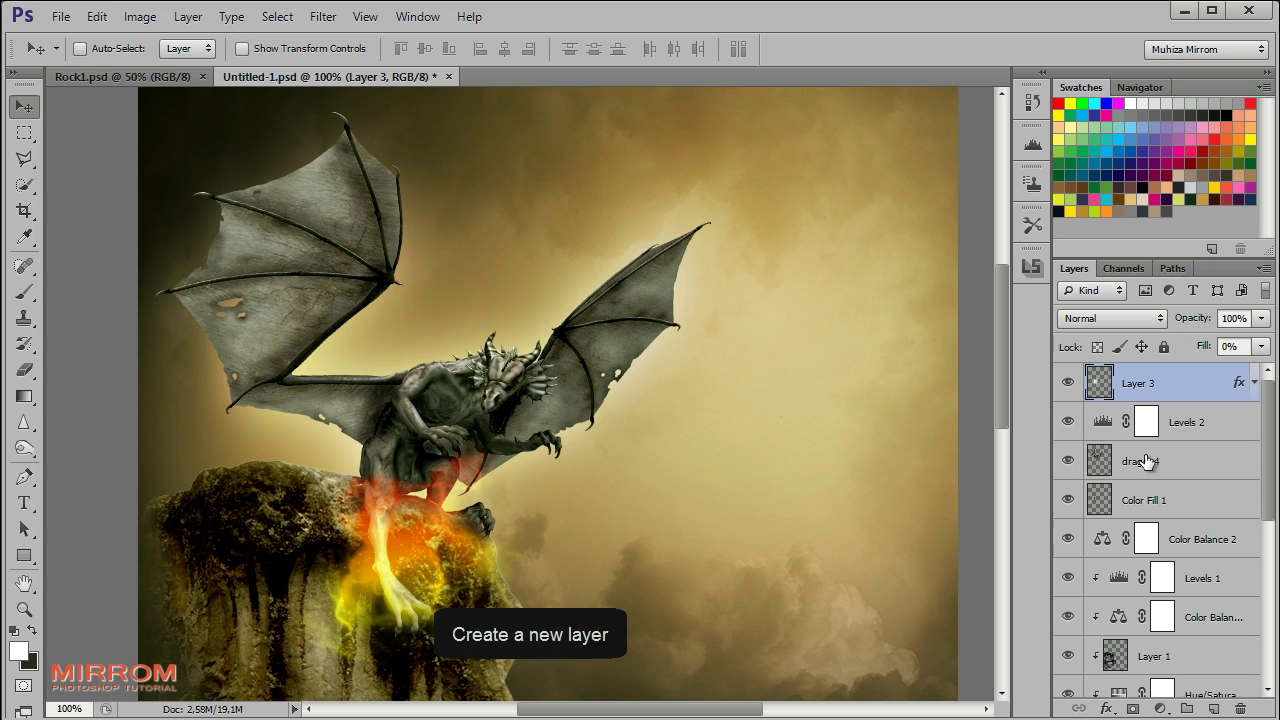
pyautogui.click(1213, 708)
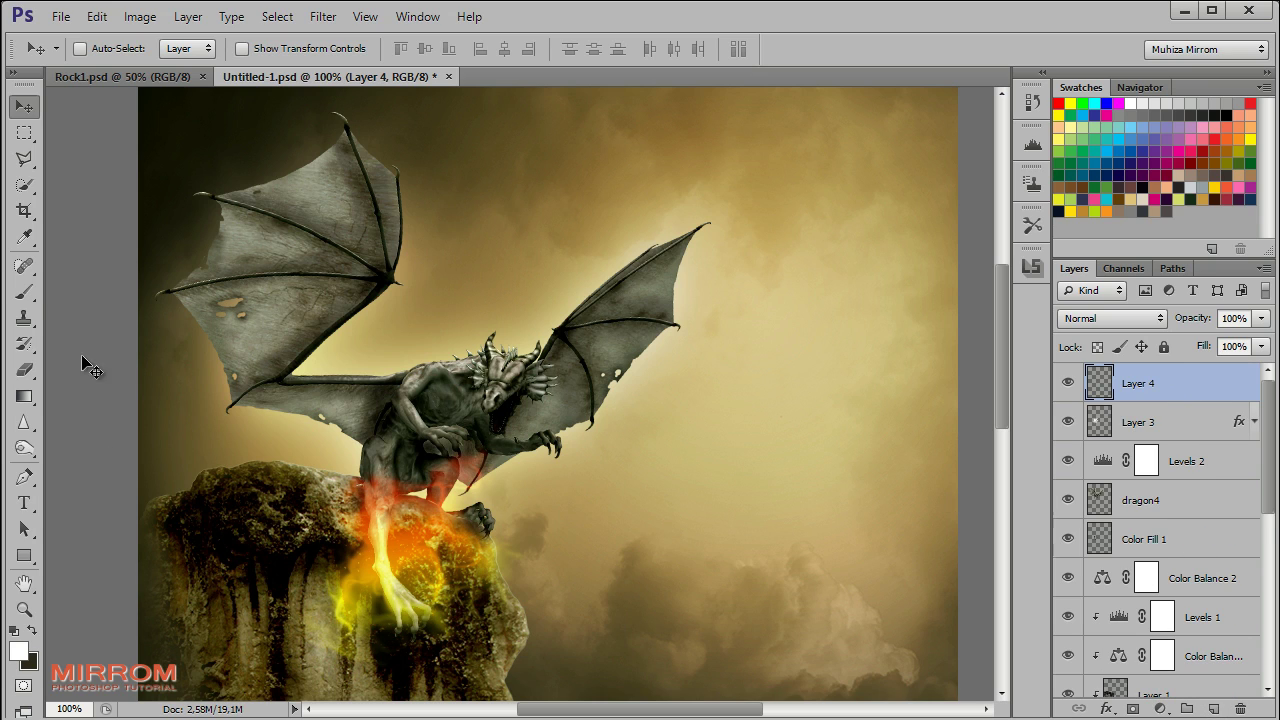
# Stamp white smoke over the dragon with smoke brush 1833 at 500 px
pyautogui.press('b')
pyautogui.click(105, 48)
pyautogui.click(462, 205)
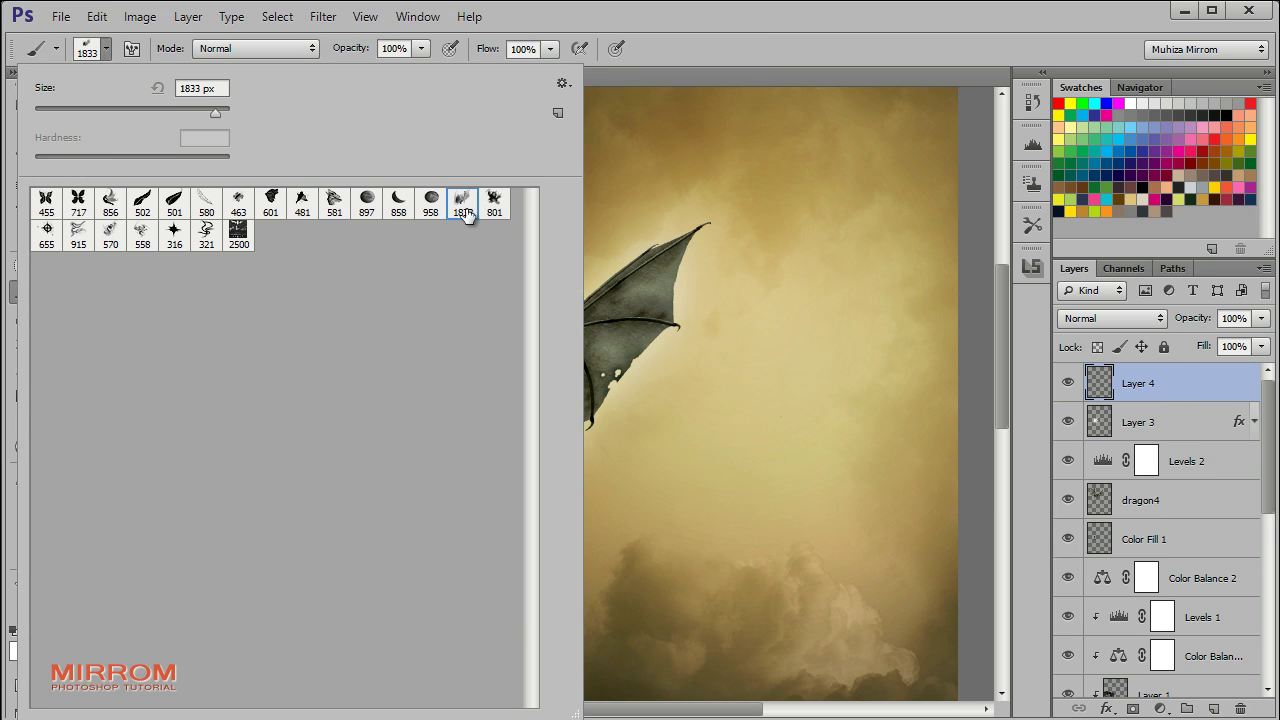
pyautogui.moveTo(204, 113); pyautogui.dragTo(120, 110)
pyautogui.press('Return')
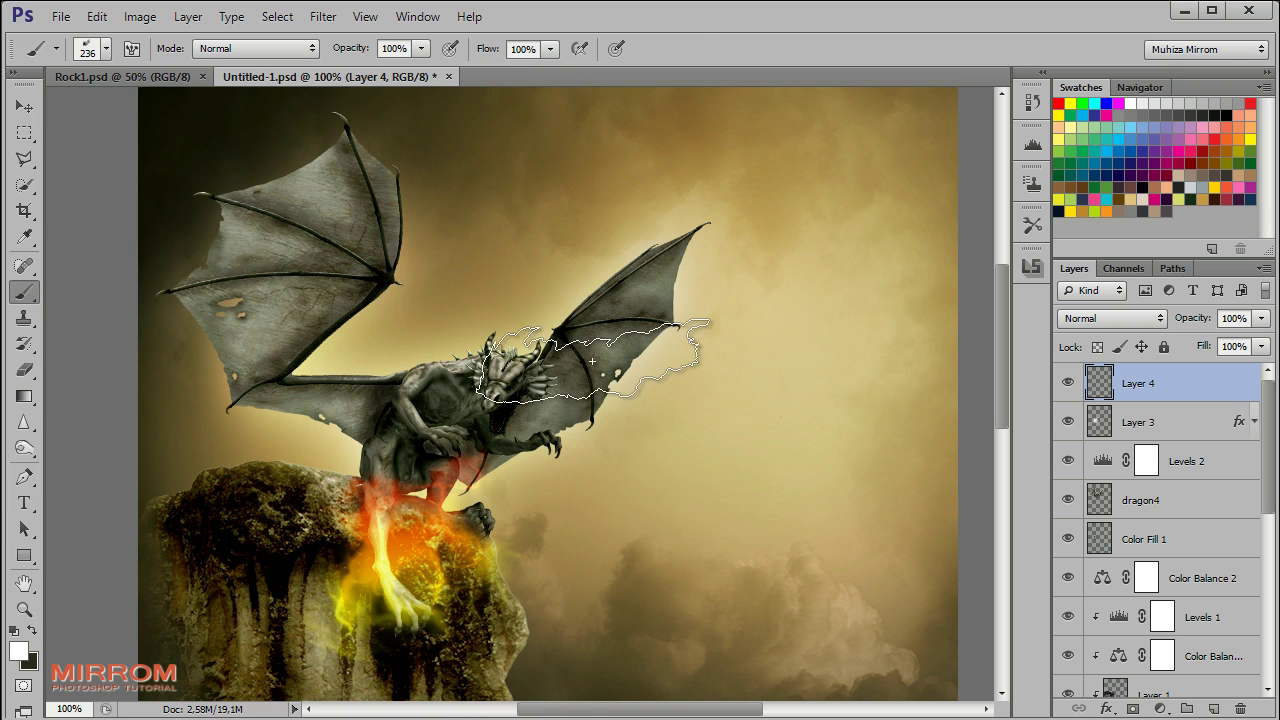
pyautogui.press(']')
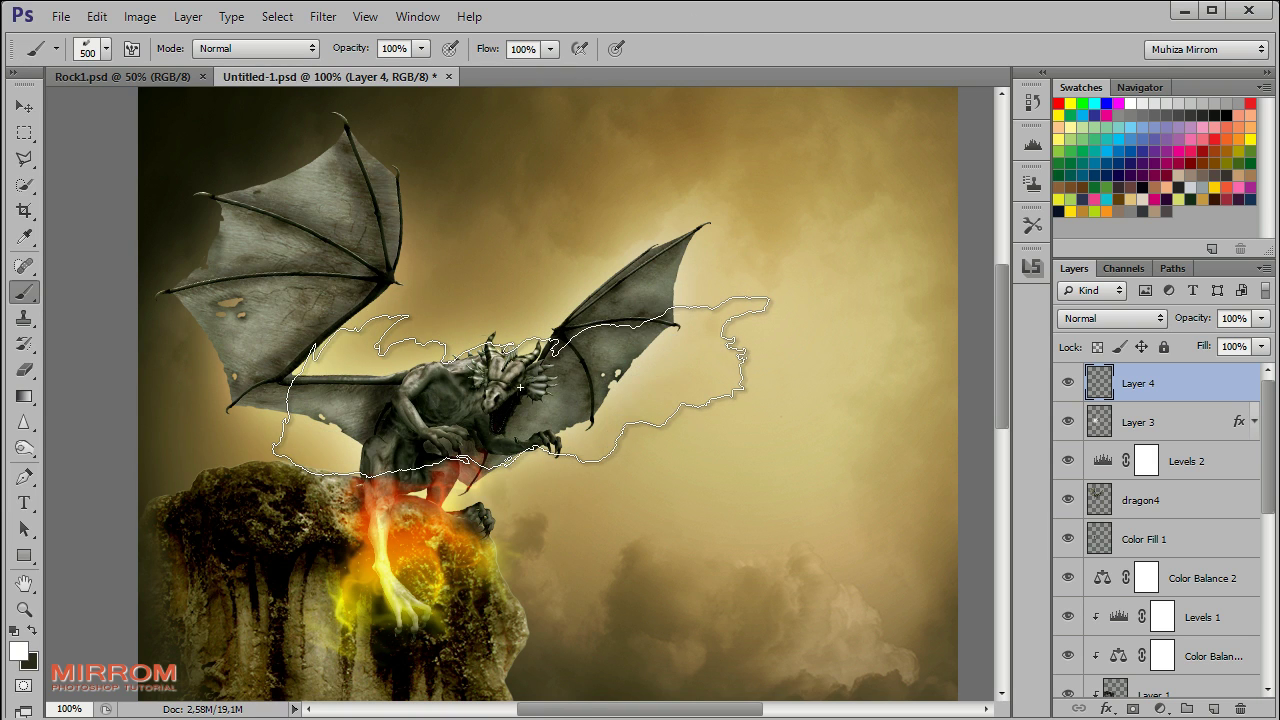
pyautogui.click(520, 386)
pyautogui.press('v')
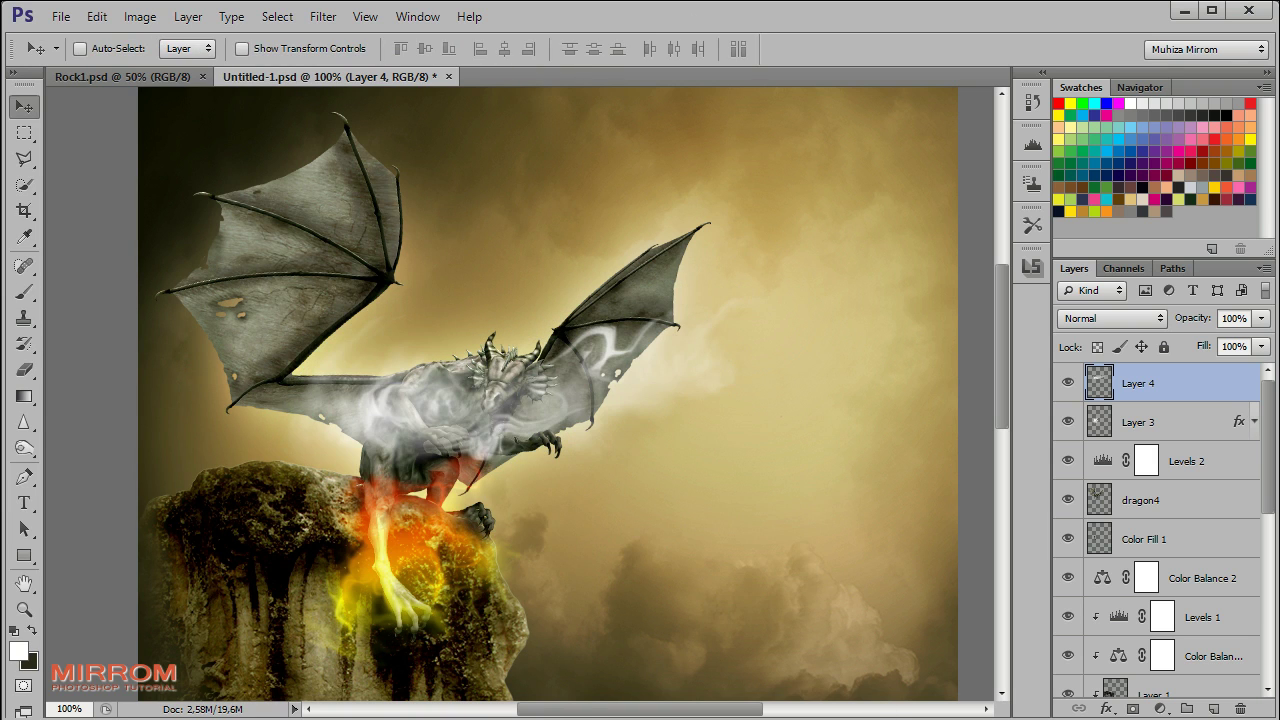
# Rotate, enlarge, move and stretch the smoke so it curls above the dragon's back
pyautogui.hotkey('ctrl', 't')
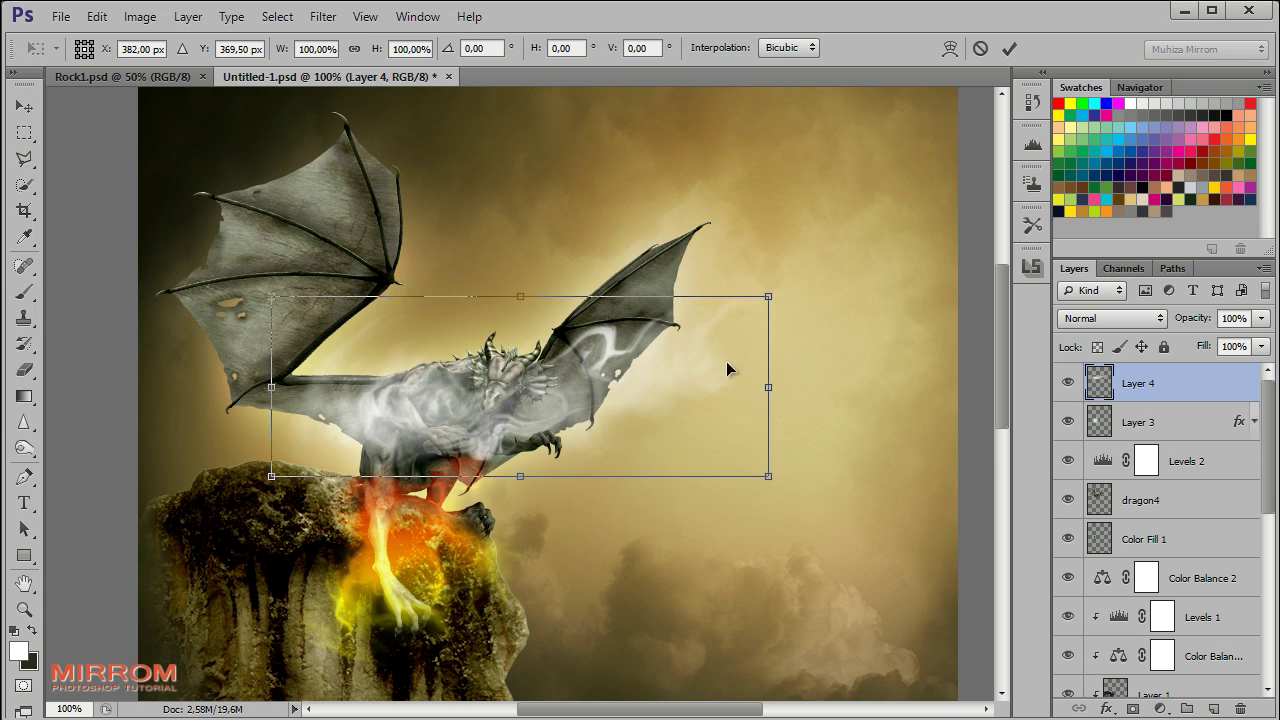
pyautogui.moveTo(823, 356)
pyautogui.mouseDown()
pyautogui.moveTo(748, 259)
pyautogui.moveTo(770, 206)
pyautogui.mouseUp()
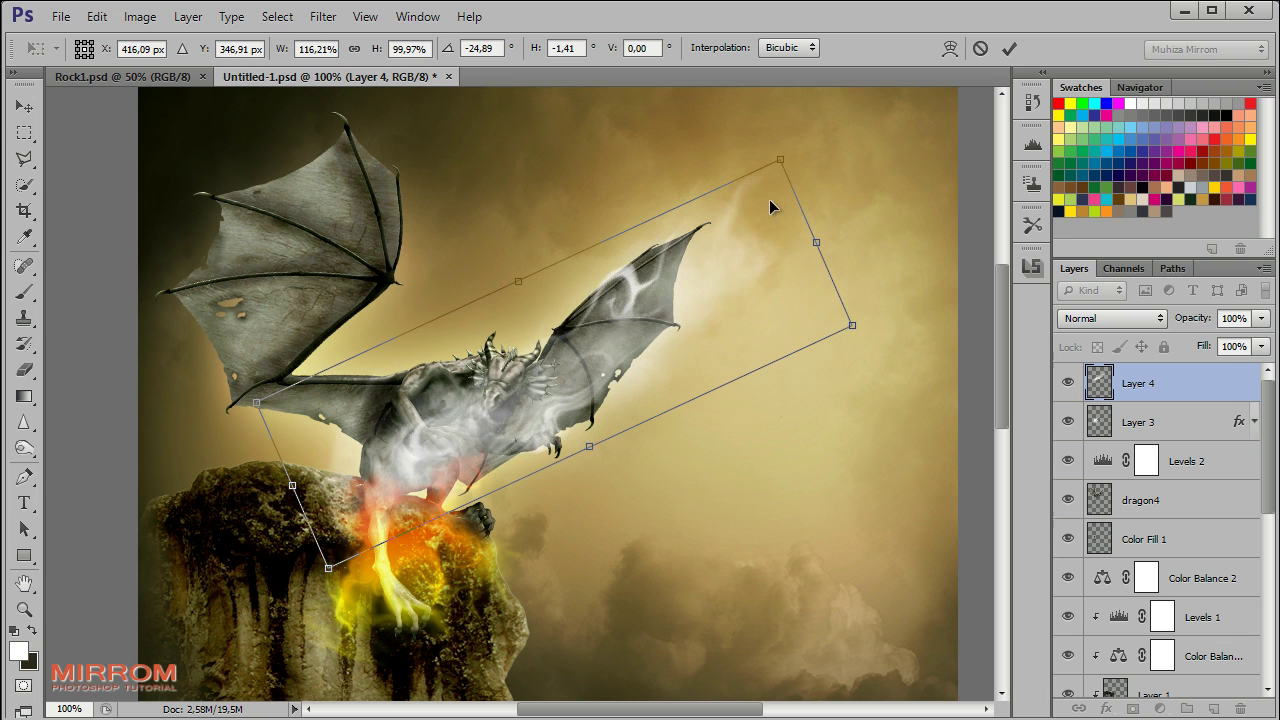
pyautogui.hotkey('ctrl', 'z')
pyautogui.moveTo(714, 206); pyautogui.dragTo(784, 136)
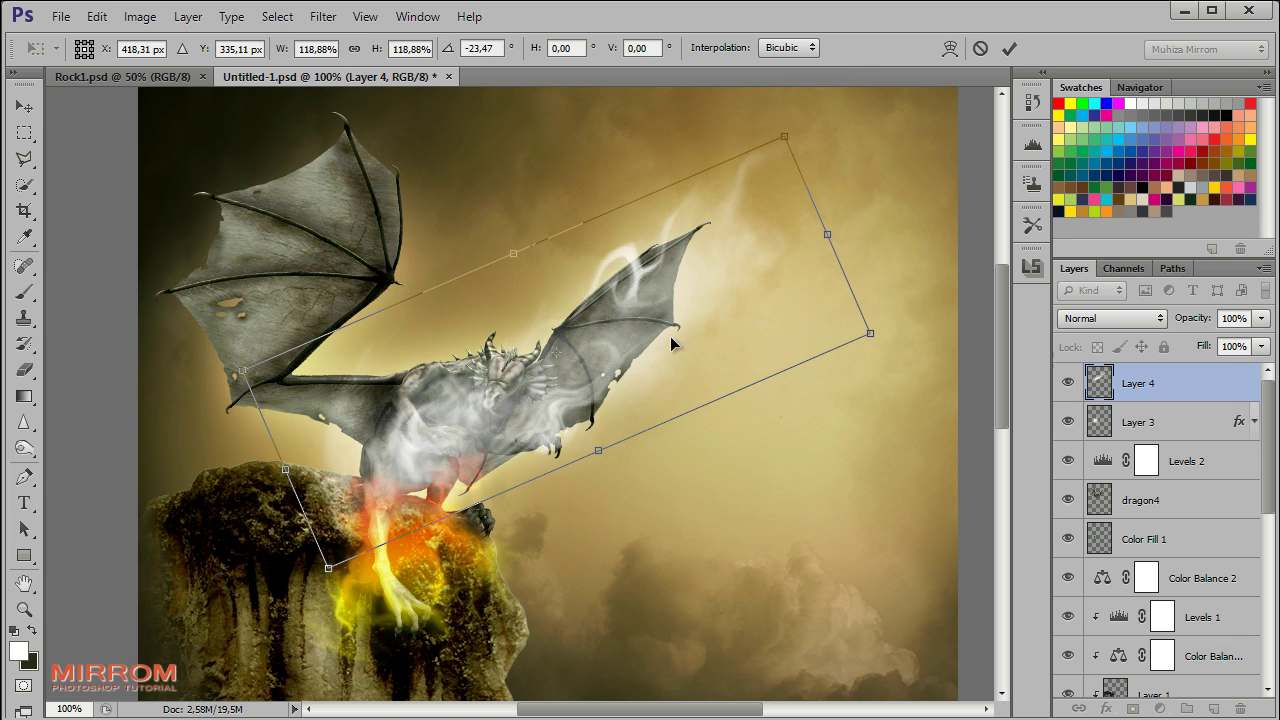
pyautogui.moveTo(670, 336); pyautogui.dragTo(659, 303)
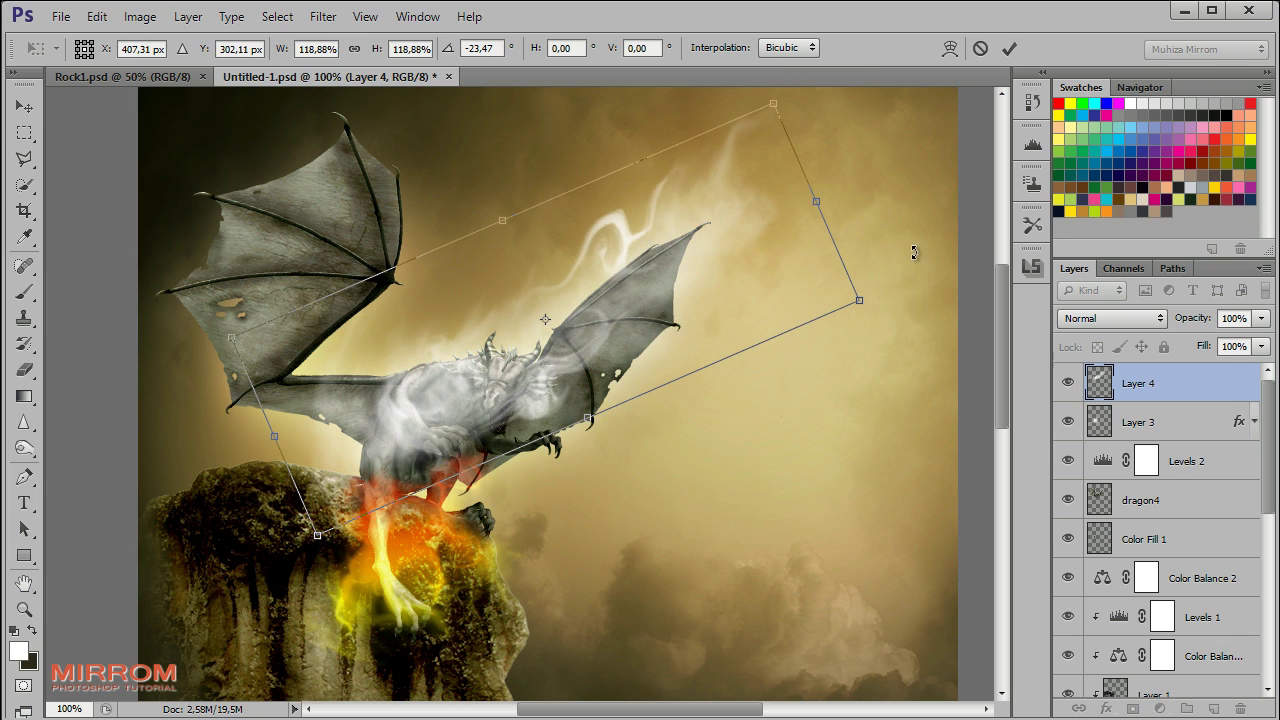
pyautogui.moveTo(914, 252); pyautogui.dragTo(910, 232)
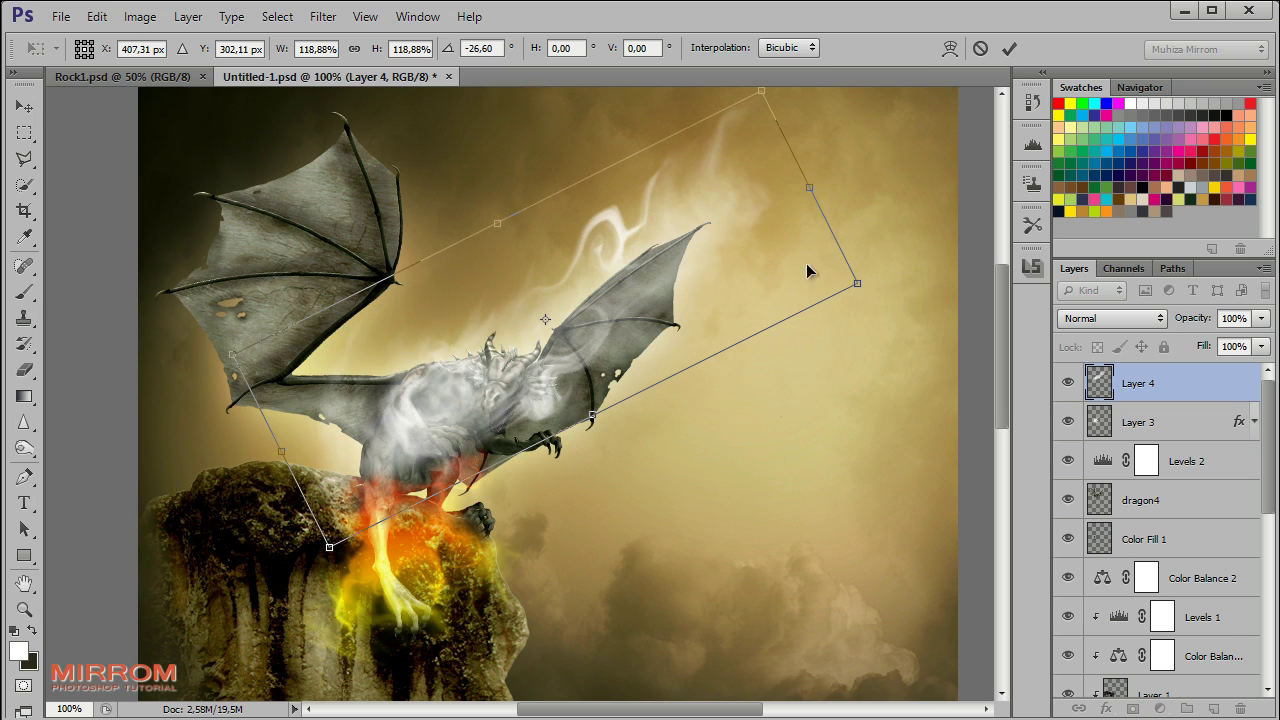
pyautogui.moveTo(912, 250); pyautogui.dragTo(909, 242)
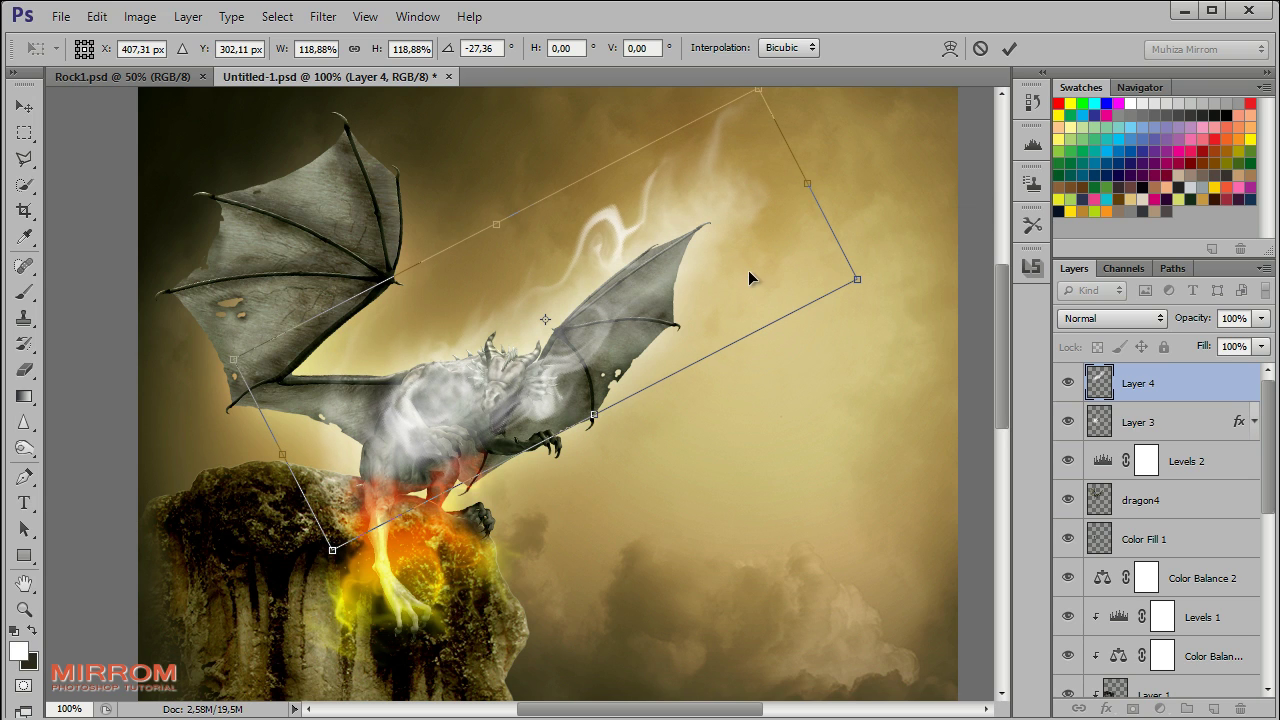
pyautogui.moveTo(594, 418); pyautogui.dragTo(612, 452)
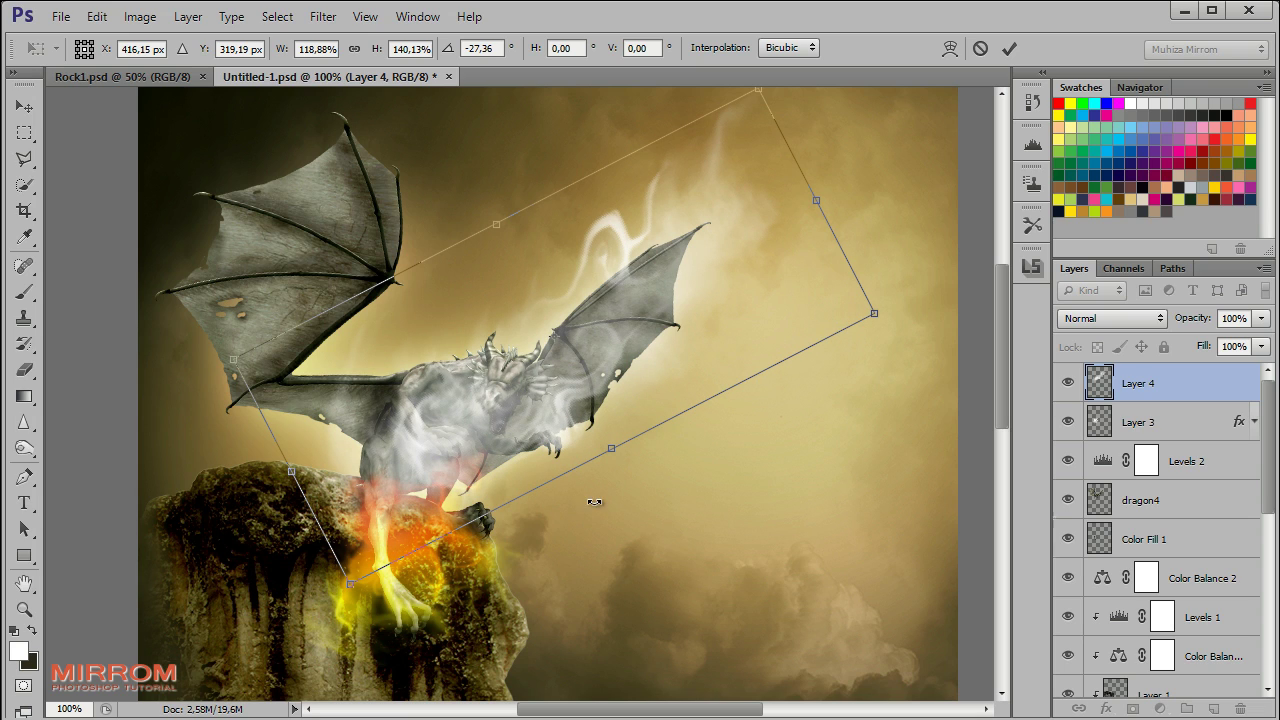
pyautogui.press('Return')
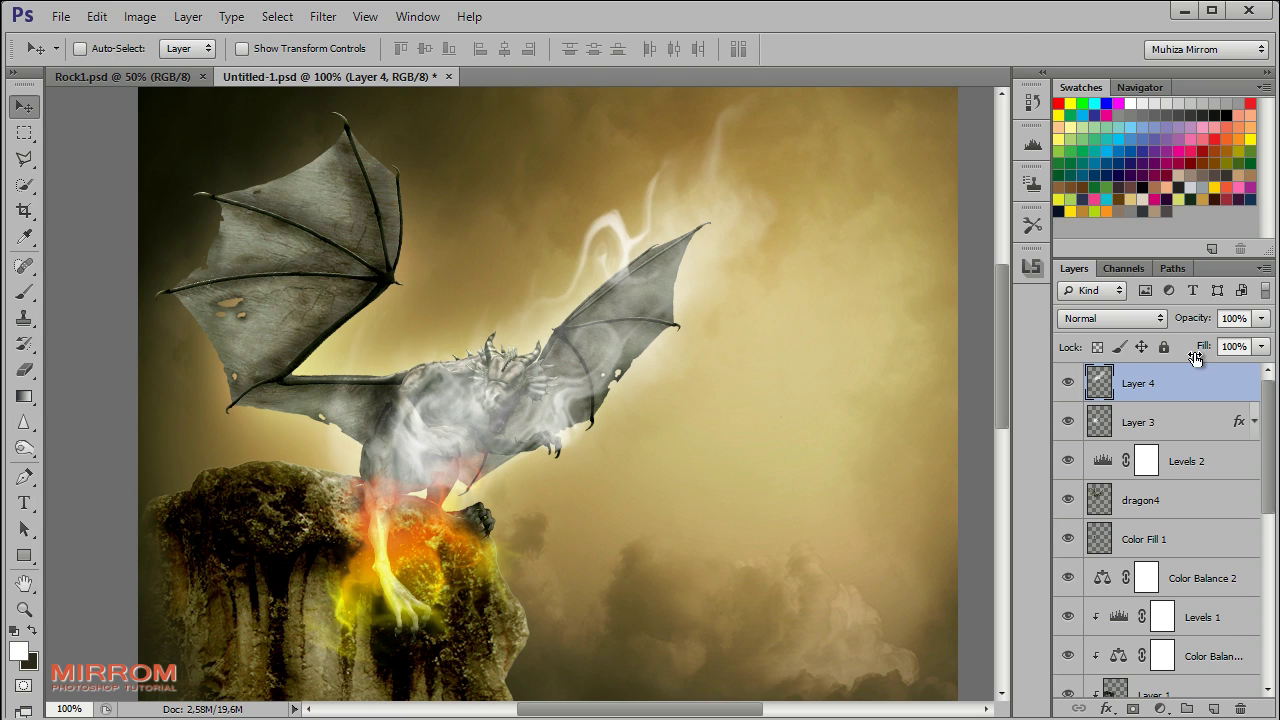
# Set Layer 4's fill to 0% and paste Layer 3's layer style onto it
pyautogui.click(1233, 345)
pyautogui.write('0')
pyautogui.press('Return')
pyautogui.rightClick(1186, 418)
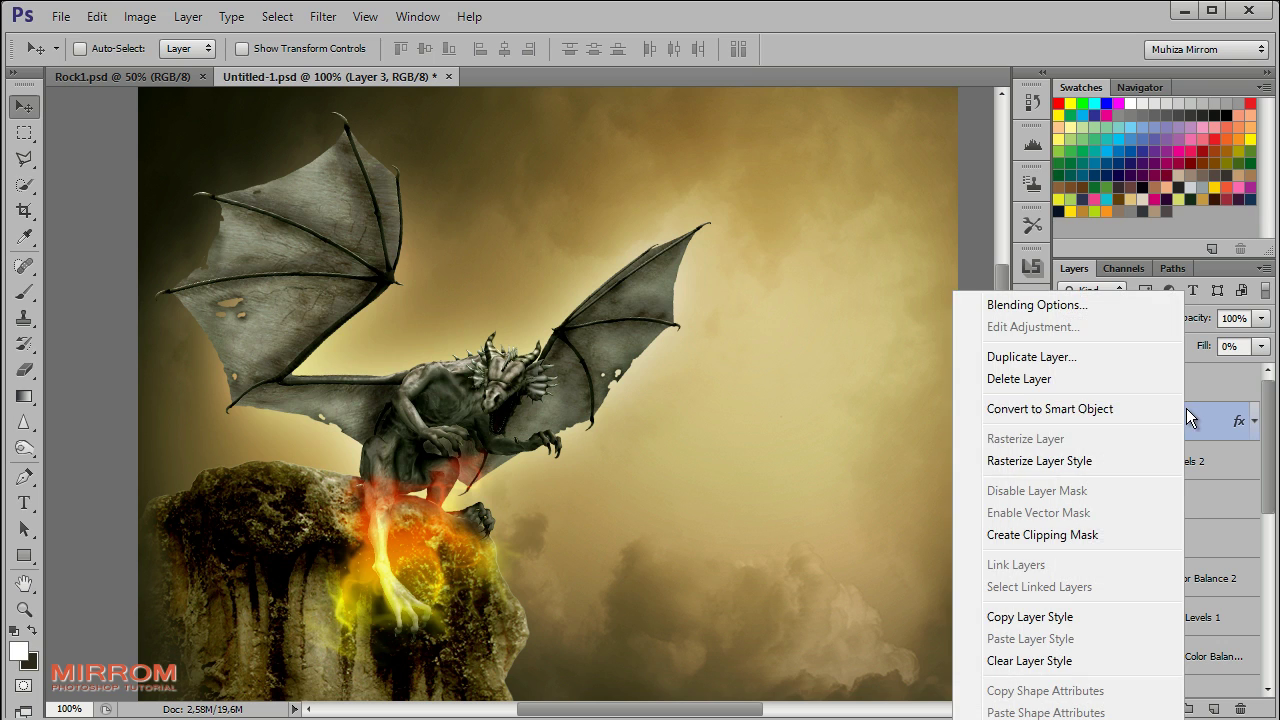
pyautogui.click(1066, 620)
pyautogui.click(1175, 390)
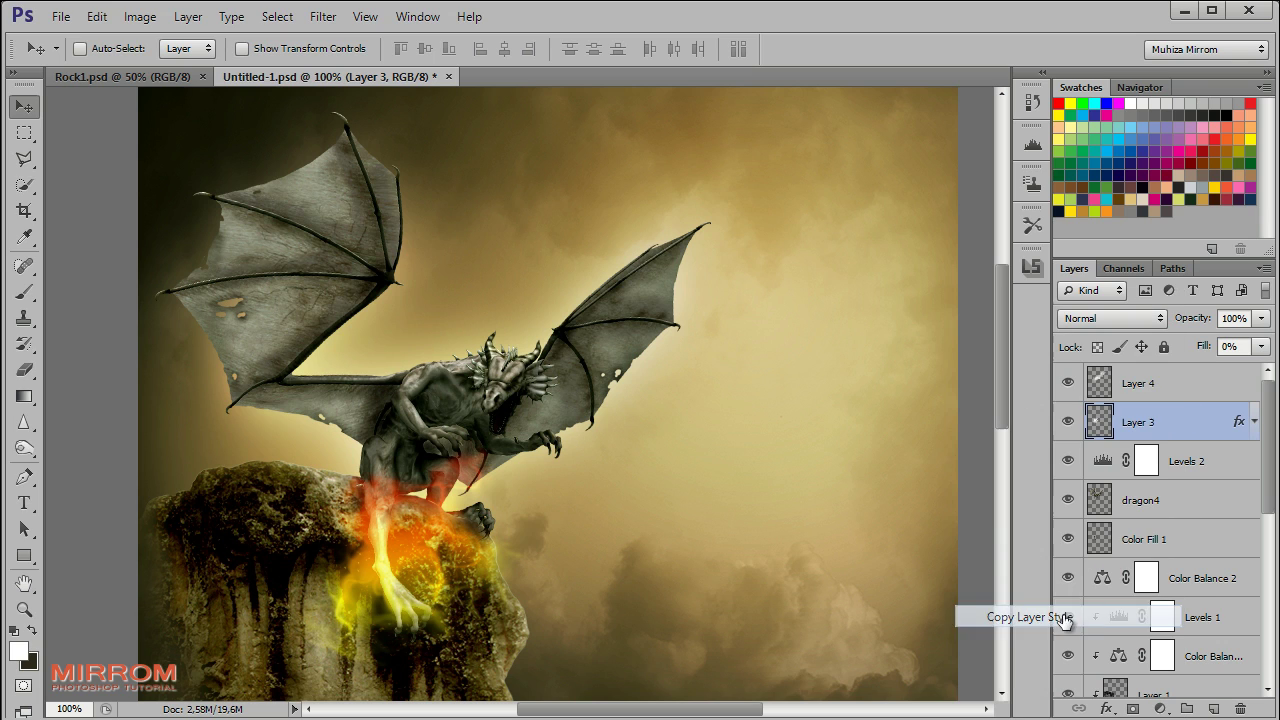
pyautogui.rightClick(1189, 387)
pyautogui.click(1062, 642)
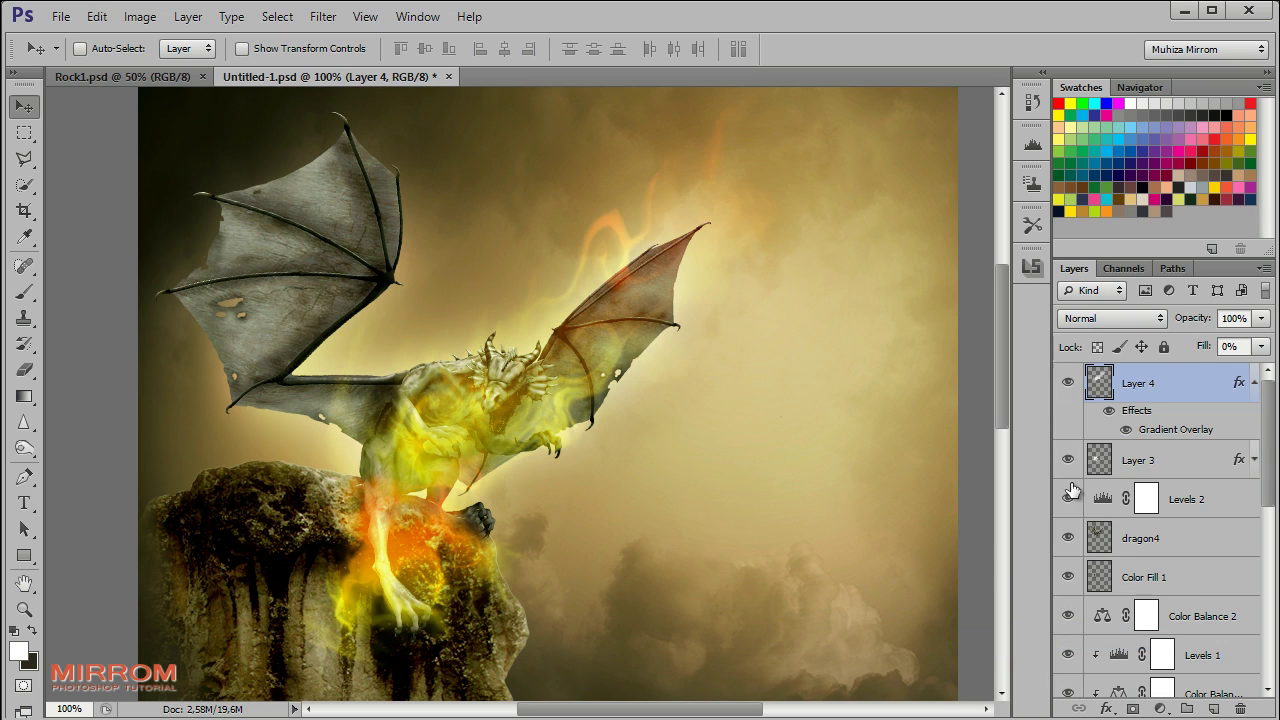
pyautogui.click(1255, 384)
# Uncheck Reverse in Layer 4's Gradient Overlay, then add a new empty layer
pyautogui.doubleClick(1240, 385)
pyautogui.click(650, 405)
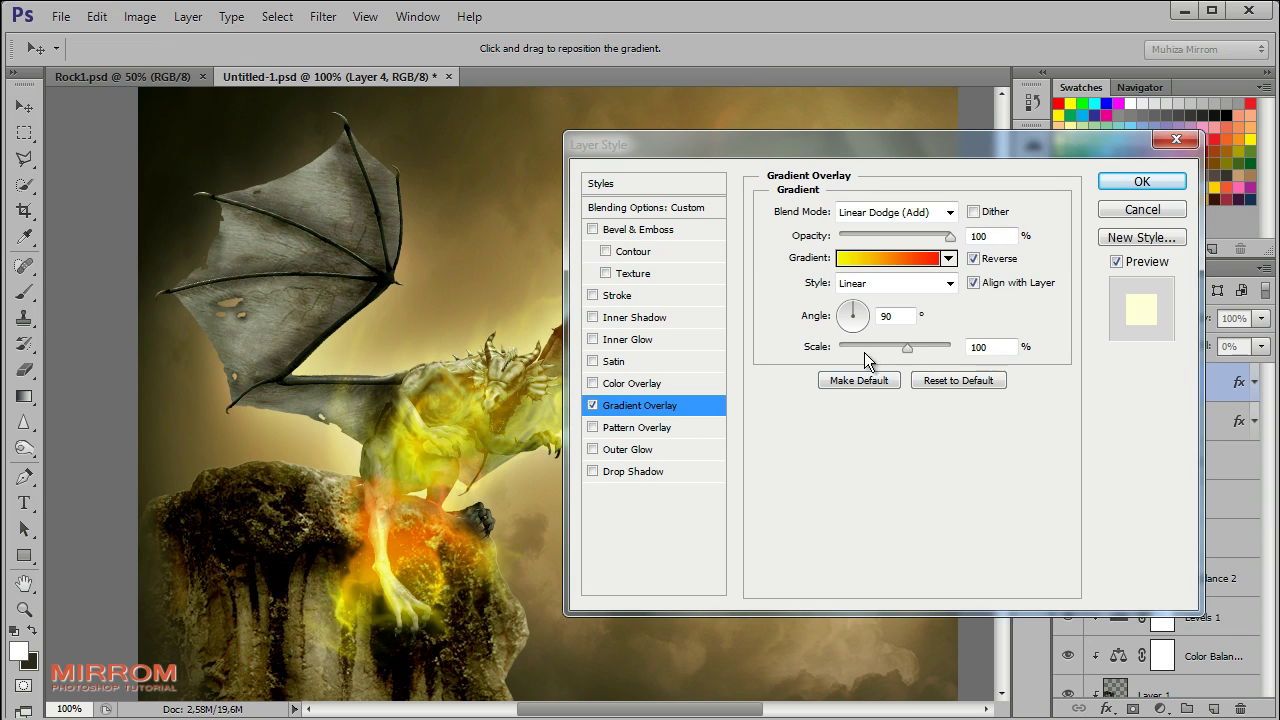
pyautogui.click(973, 258)
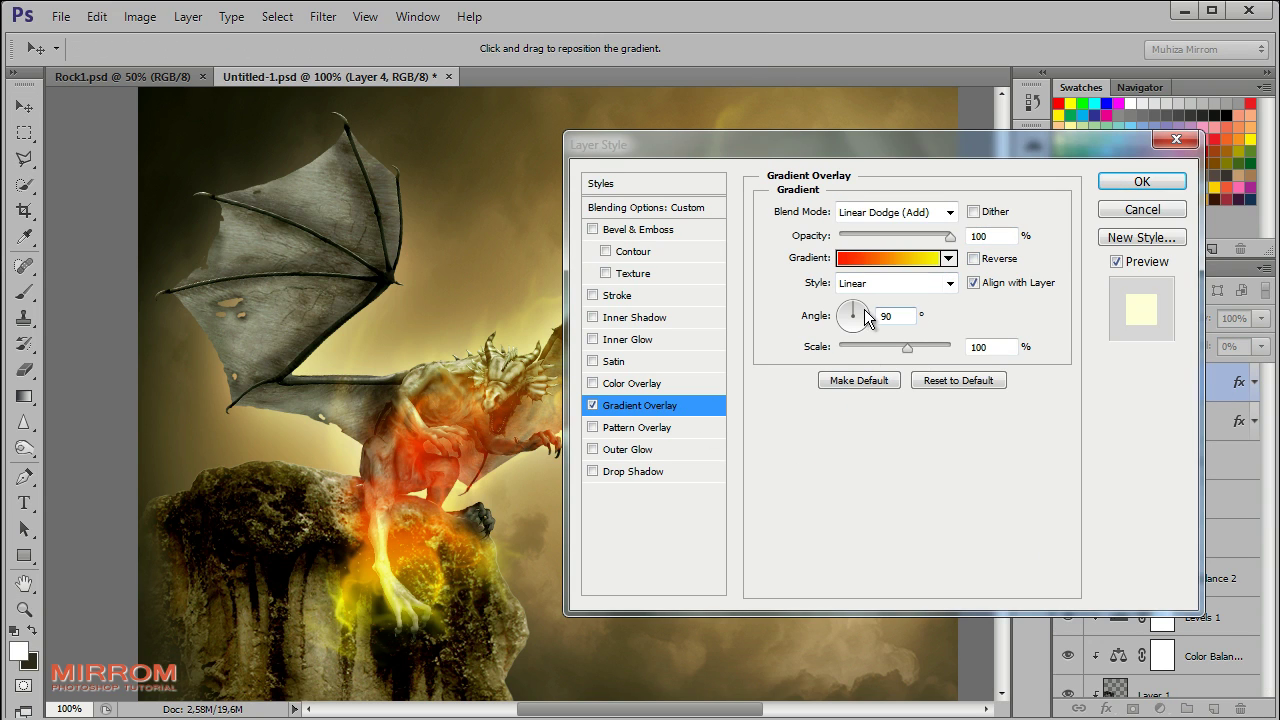
pyautogui.click(1108, 183)
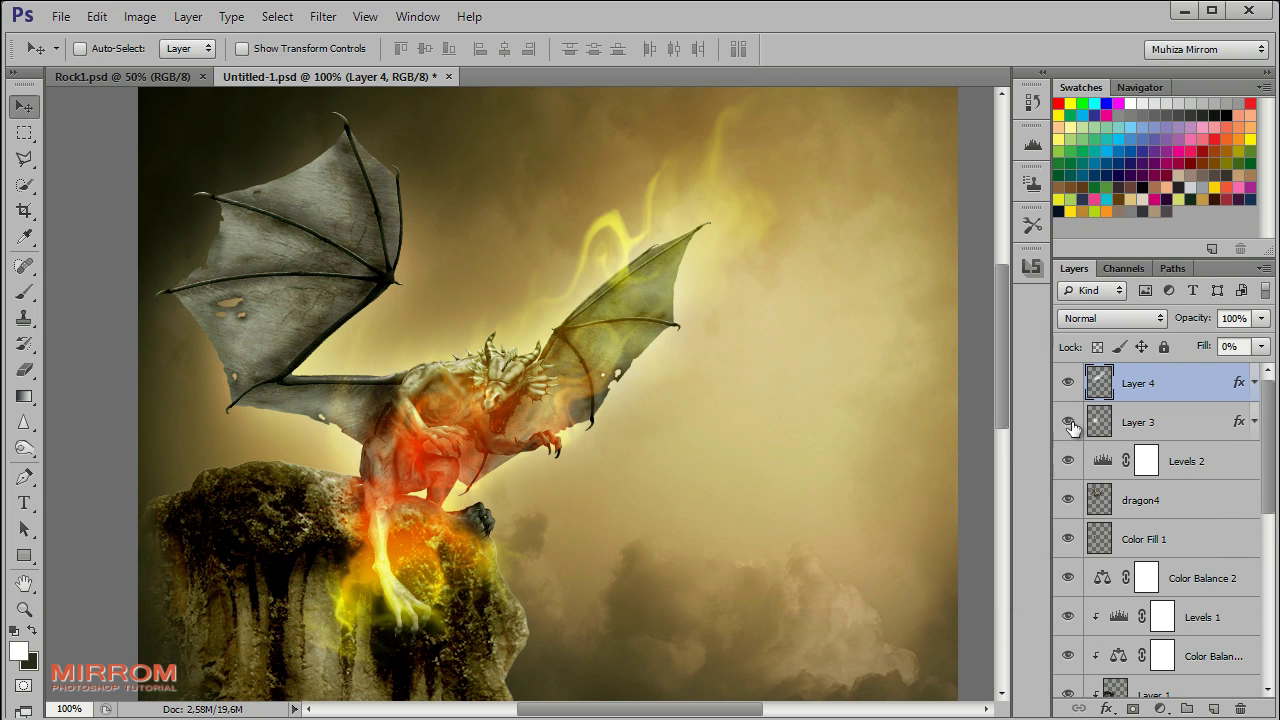
pyautogui.click(1213, 708)
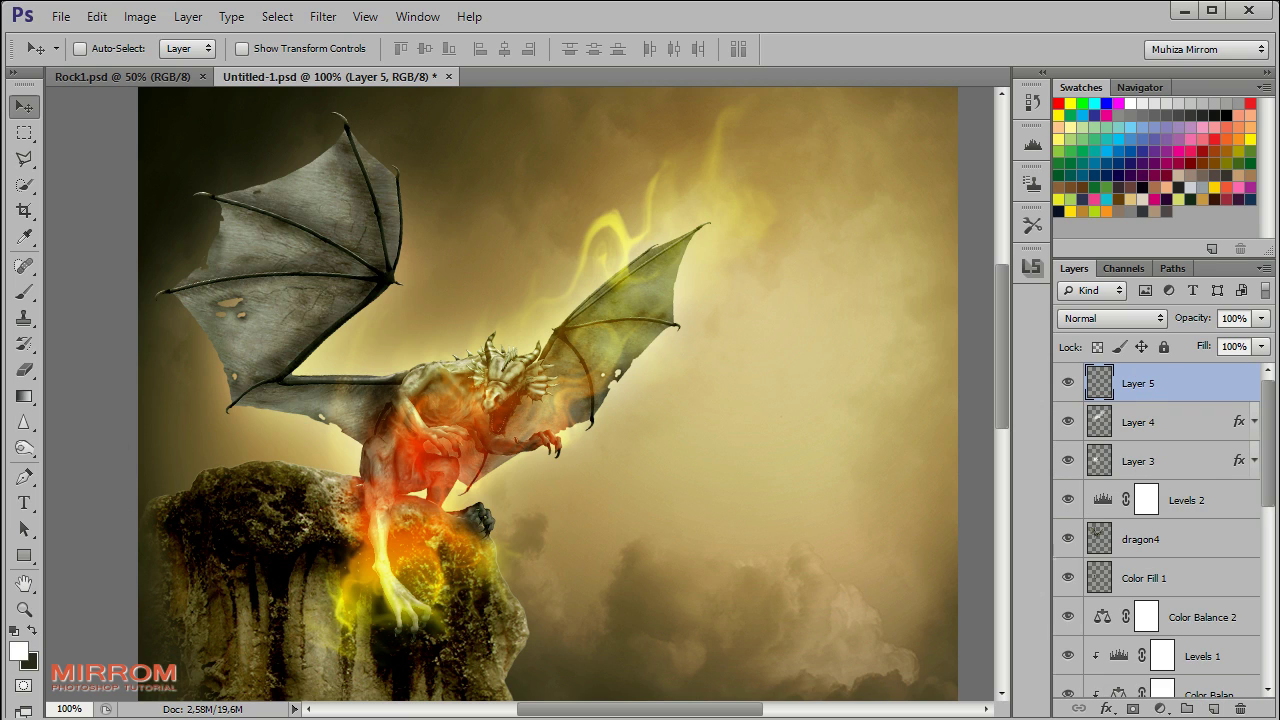
# Stamp white smoke with brush 558 at 400 px and move it toward the left wing
pyautogui.click(24, 291)
pyautogui.click(90, 48)
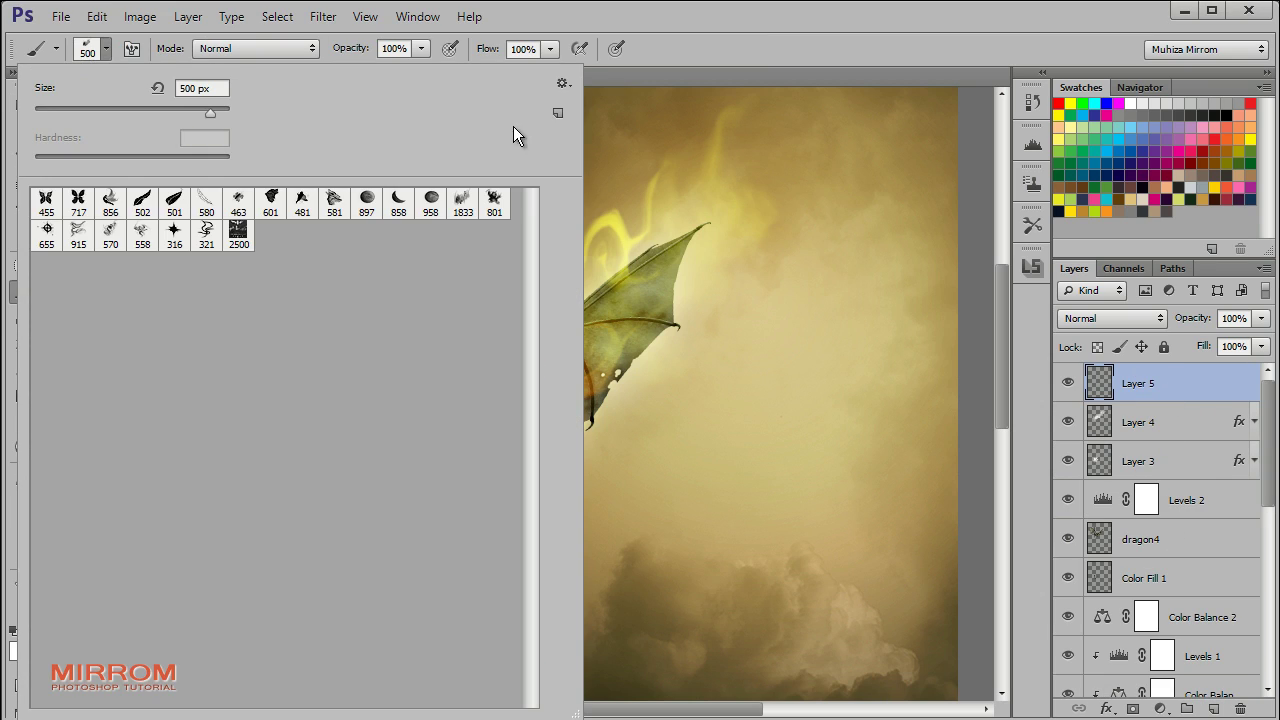
pyautogui.click(142, 236)
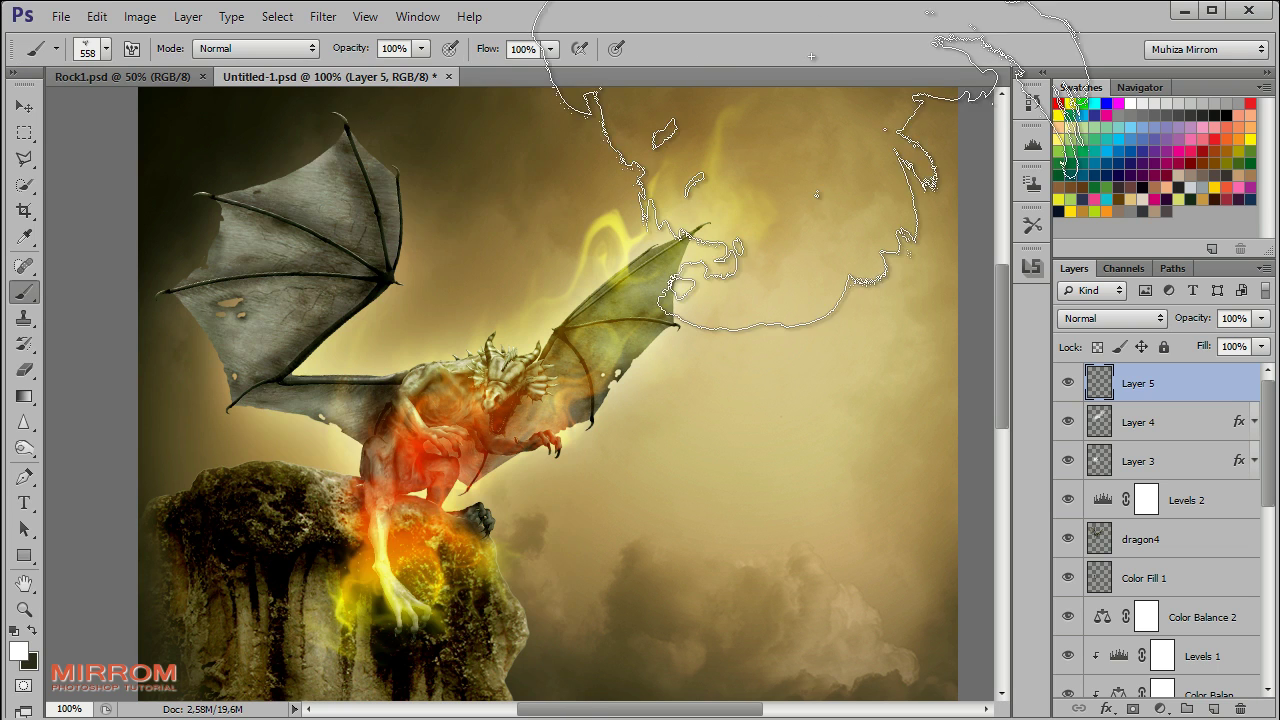
pyautogui.click(699, 75)
pyautogui.press('[')
pyautogui.click(486, 362)
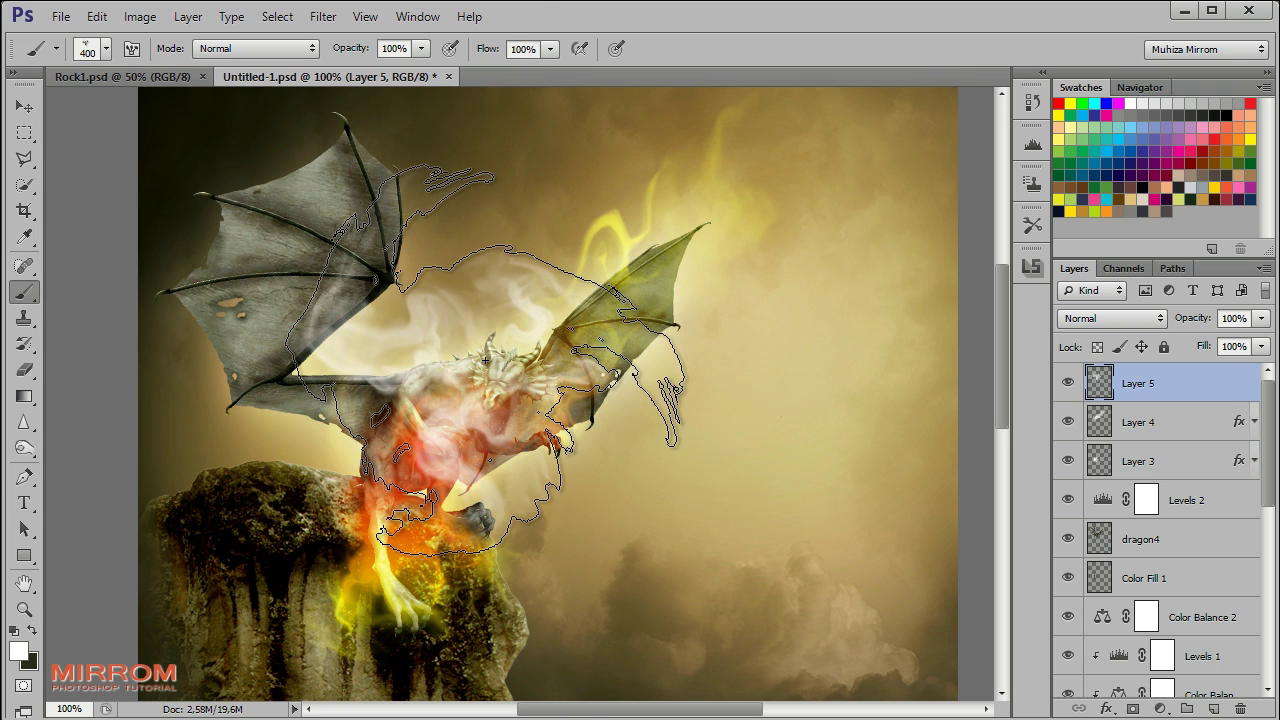
pyautogui.press('v')
pyautogui.moveTo(379, 343); pyautogui.dragTo(328, 360)
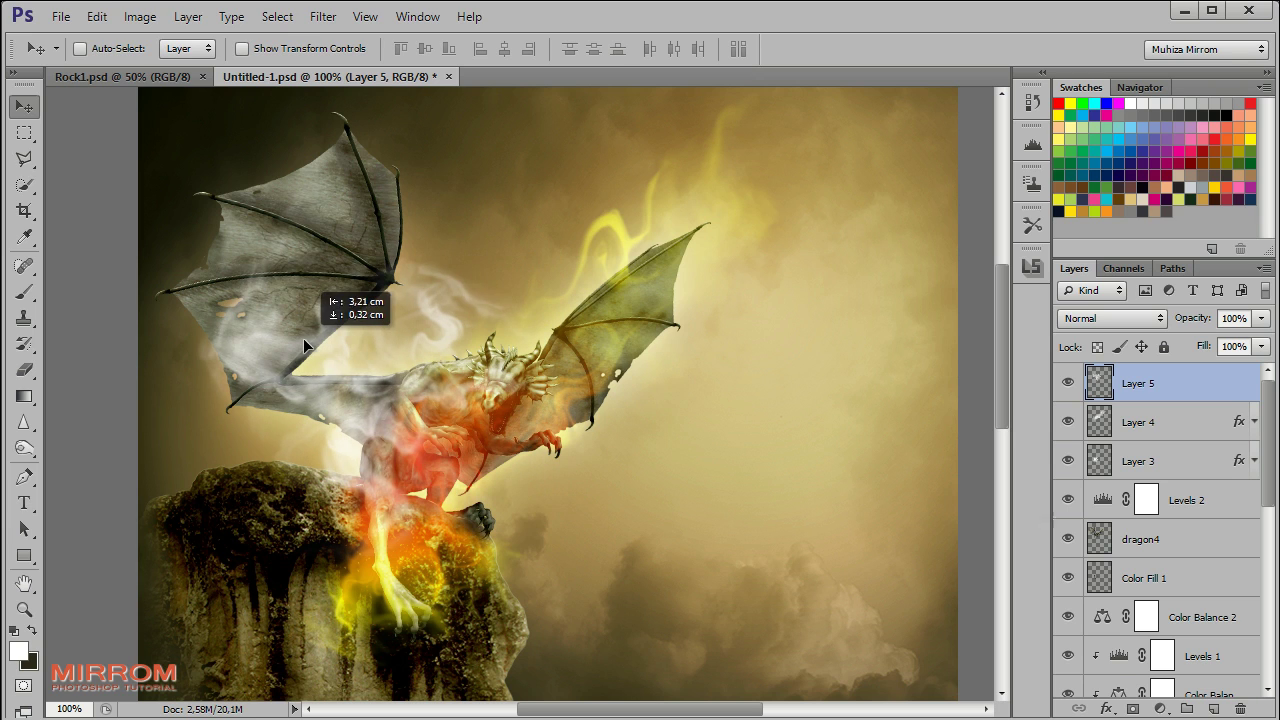
# Scale the smoke to about 72%, tilt it slightly and lower it over the left wing
pyautogui.hotkey('ctrl', 't')
pyautogui.moveTo(597, 569); pyautogui.dragTo(513, 487)
pyautogui.moveTo(443, 441); pyautogui.dragTo(413, 458)
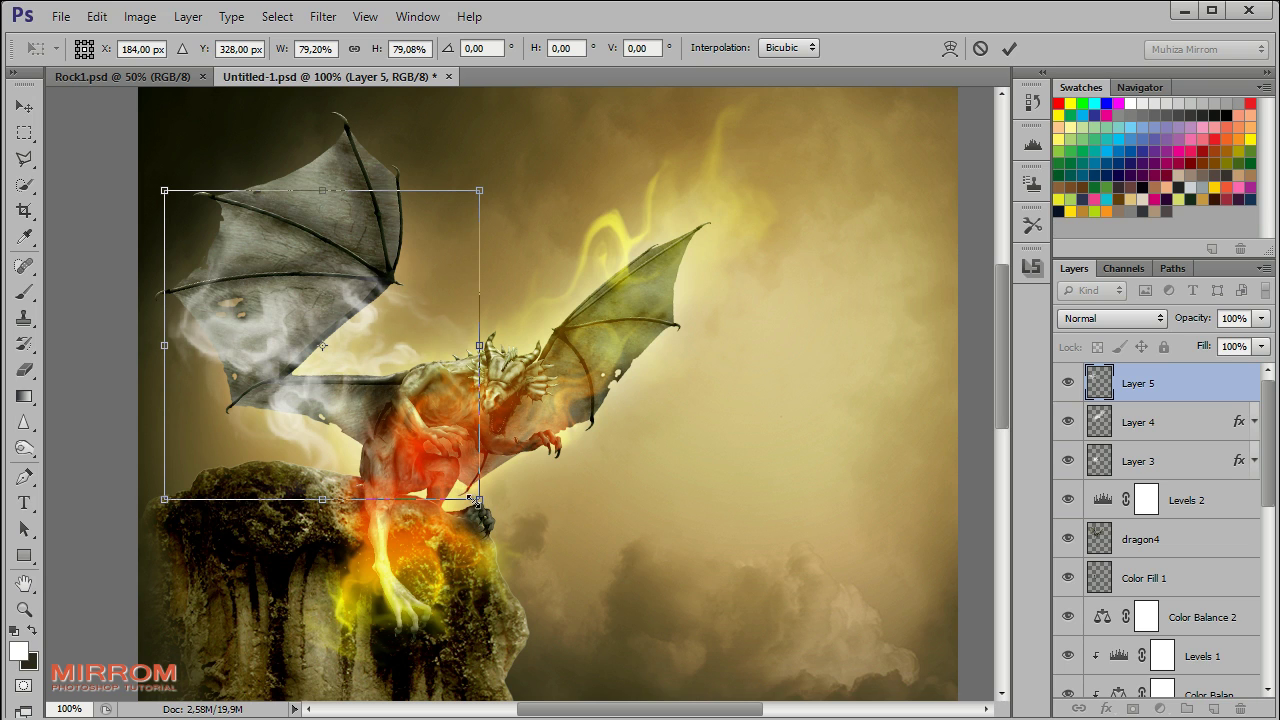
pyautogui.moveTo(479, 498); pyautogui.dragTo(442, 477)
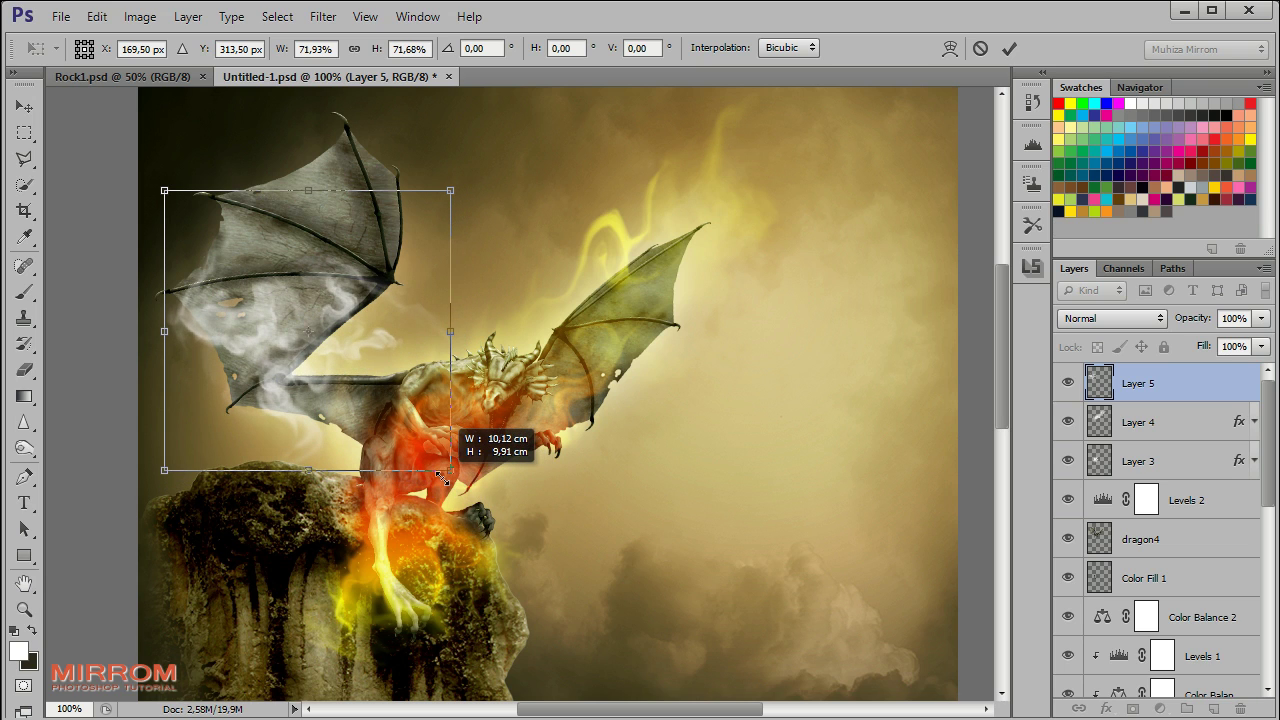
pyautogui.moveTo(461, 206); pyautogui.dragTo(502, 169)
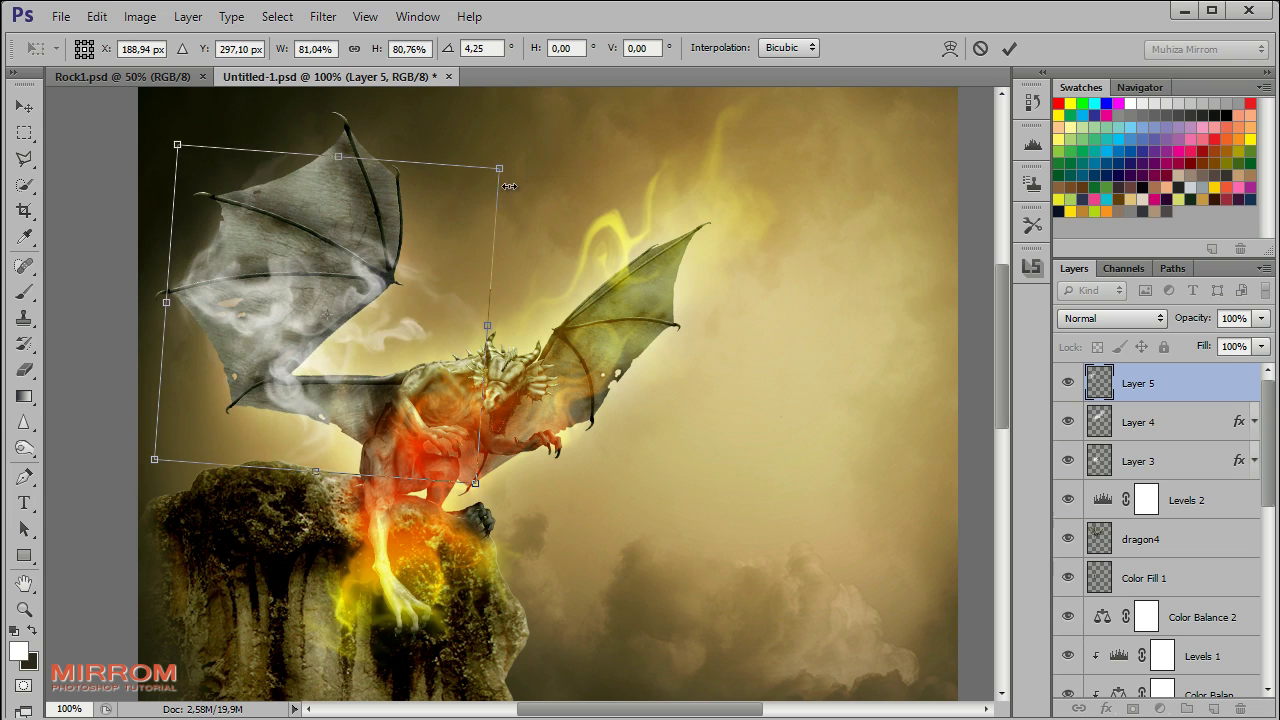
pyautogui.moveTo(430, 297); pyautogui.dragTo(433, 341)
pyautogui.click(1008, 50)
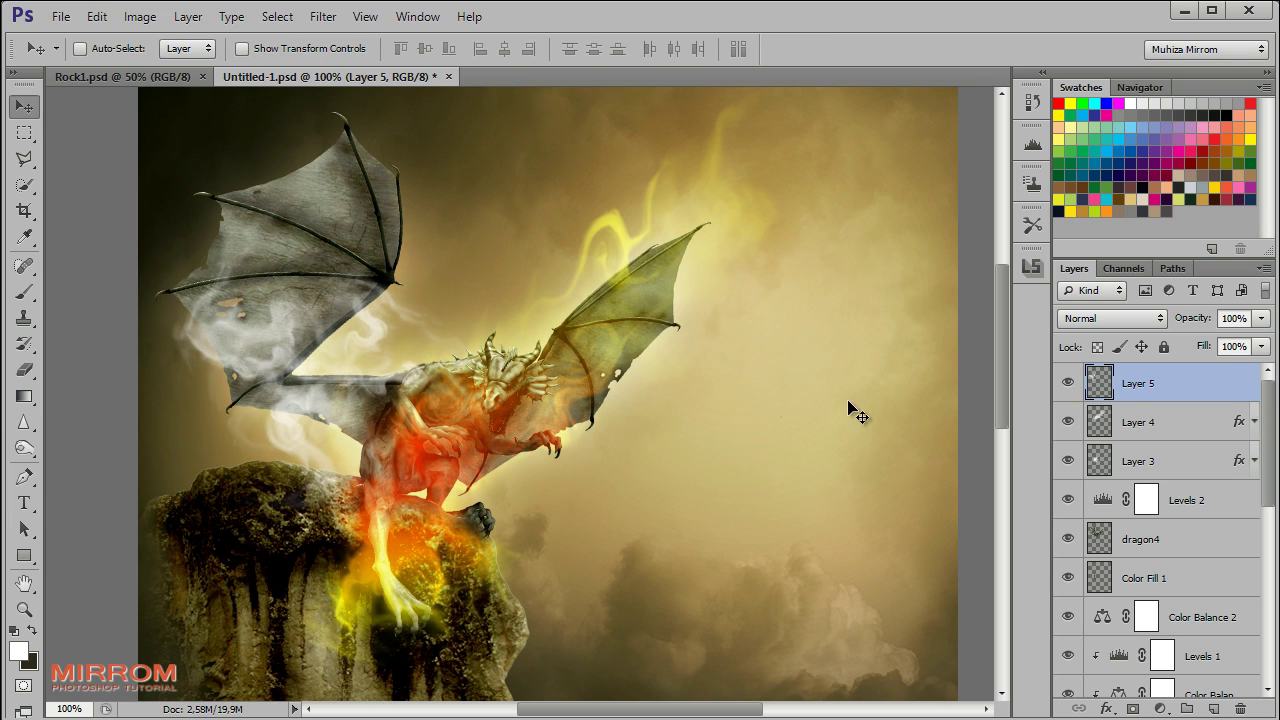
# Copy Layer 4's glow style and paste it onto Layer 5
pyautogui.rightClick(1217, 420)
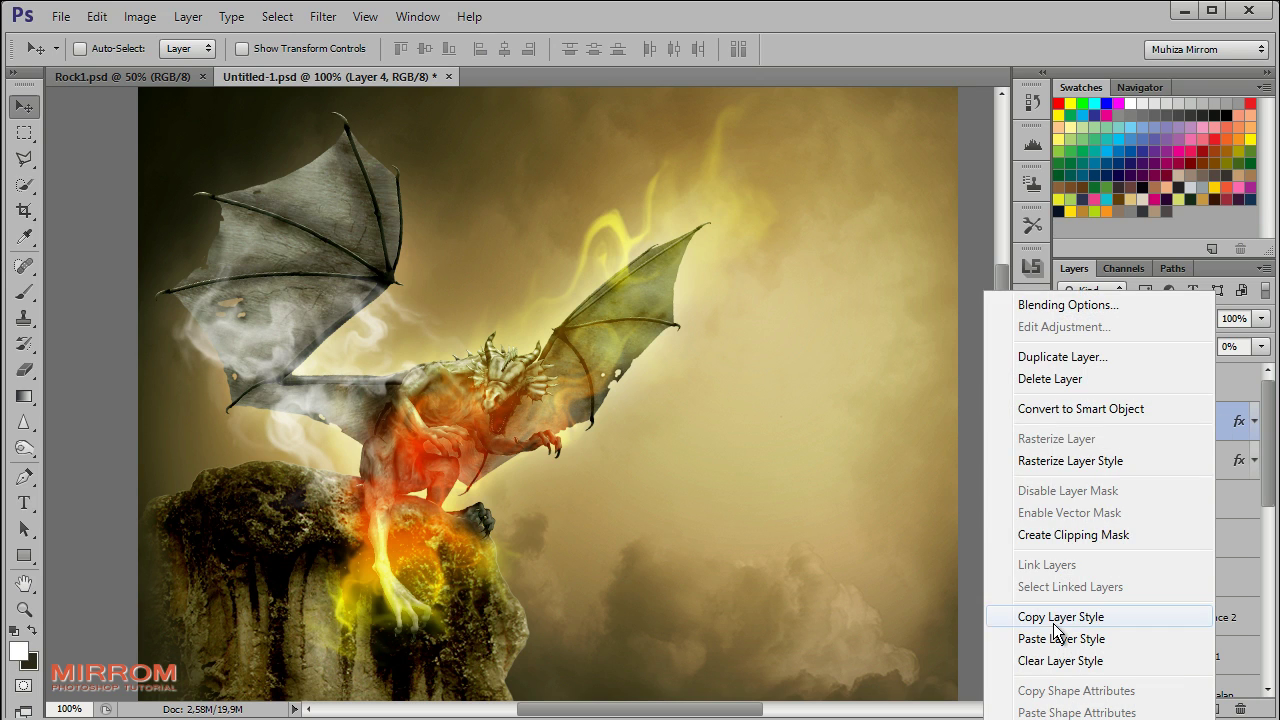
pyautogui.click(1063, 617)
pyautogui.click(1185, 390)
pyautogui.rightClick(1185, 390)
pyautogui.click(1030, 634)
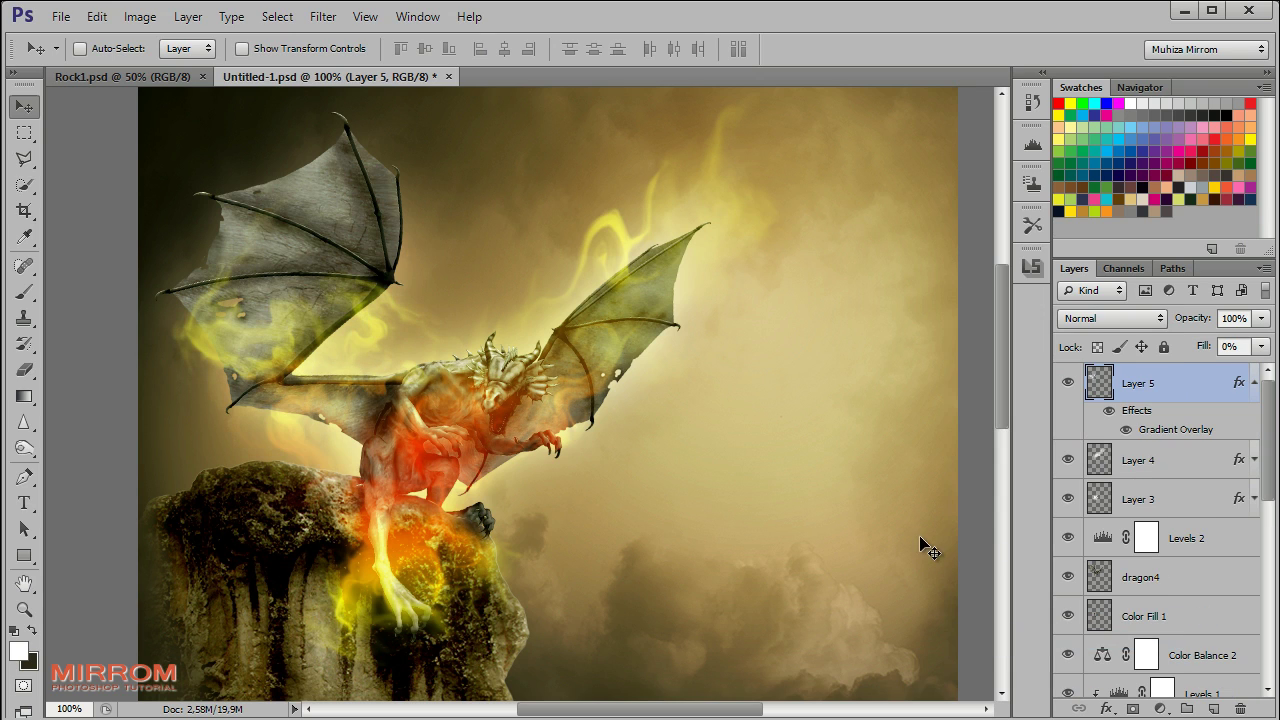
pyautogui.click(1247, 389)
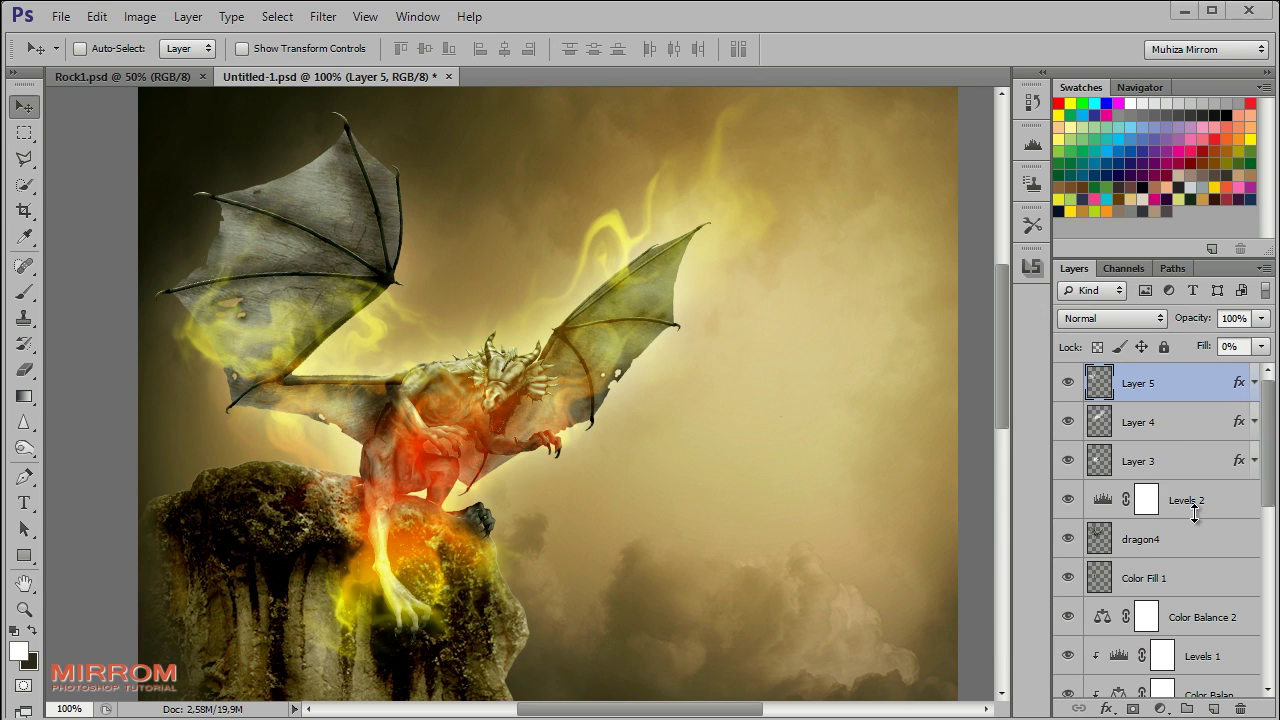
# Merge Layers 3, 4 and 5 into one layer and add a layer mask
pyautogui.keyDown('shift'); pyautogui.click(1160, 398); pyautogui.keyUp('shift')
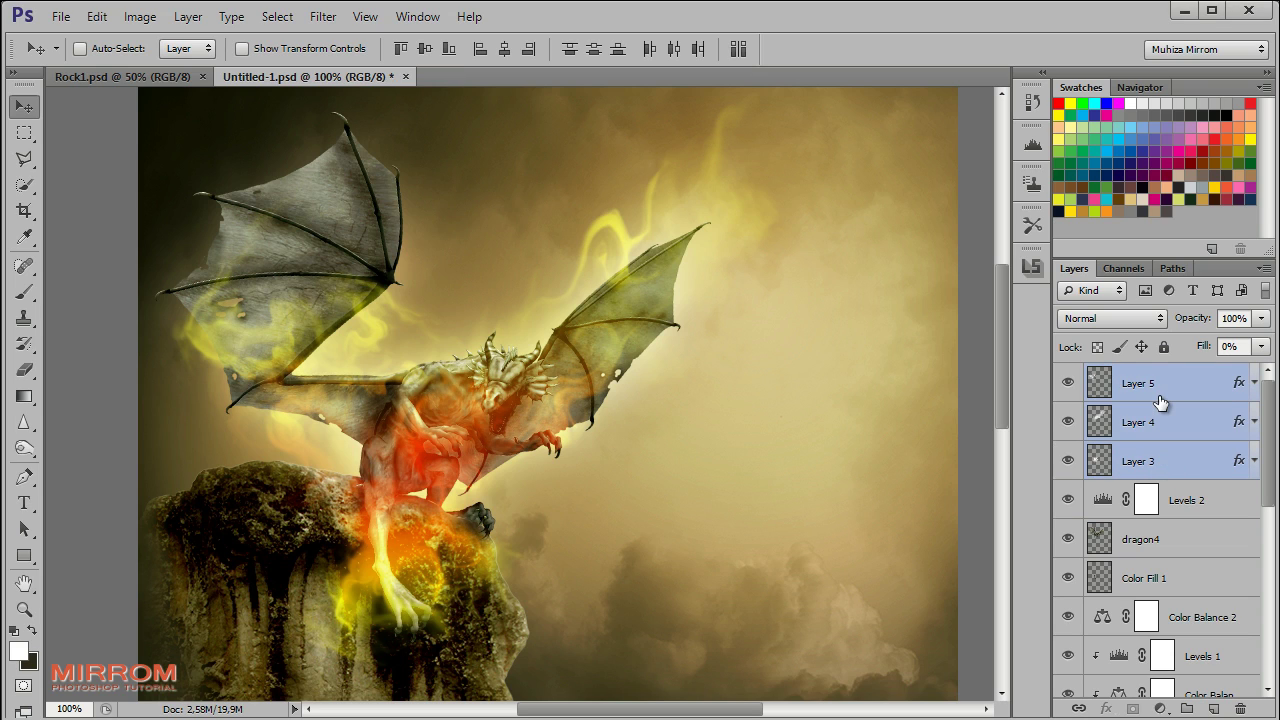
pyautogui.hotkey('ctrl', 'e')
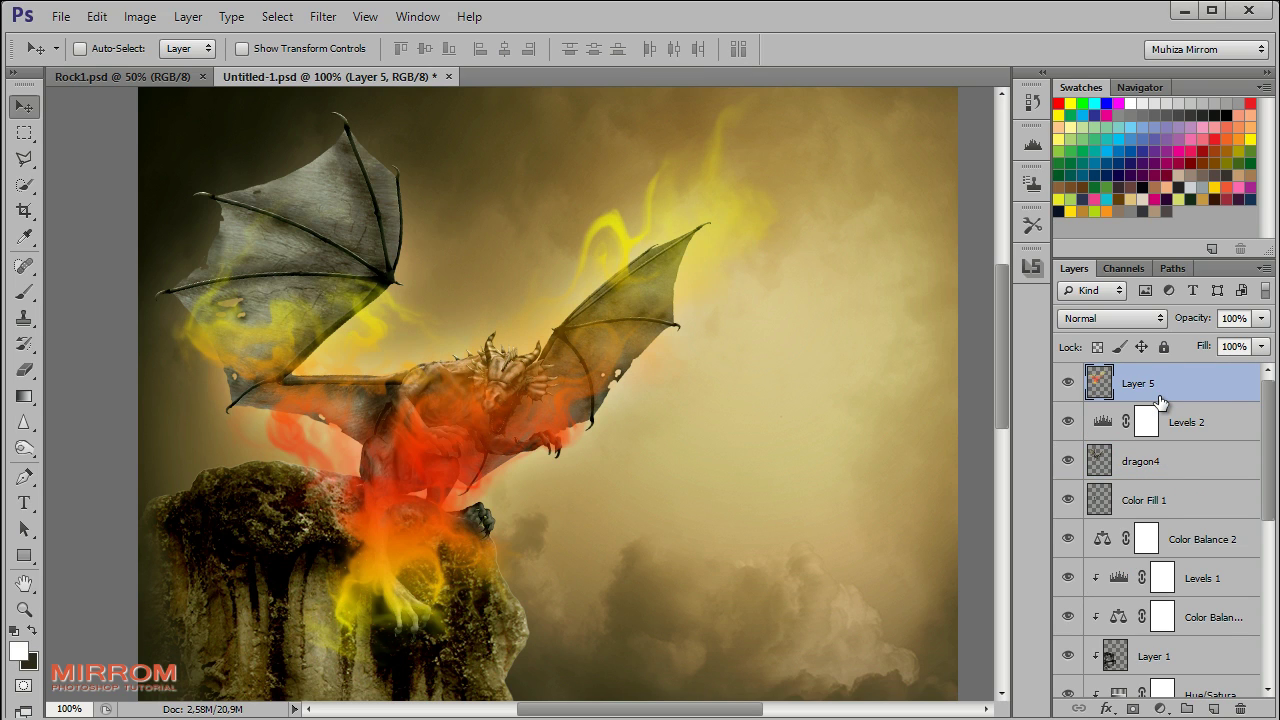
pyautogui.click(1133, 707)
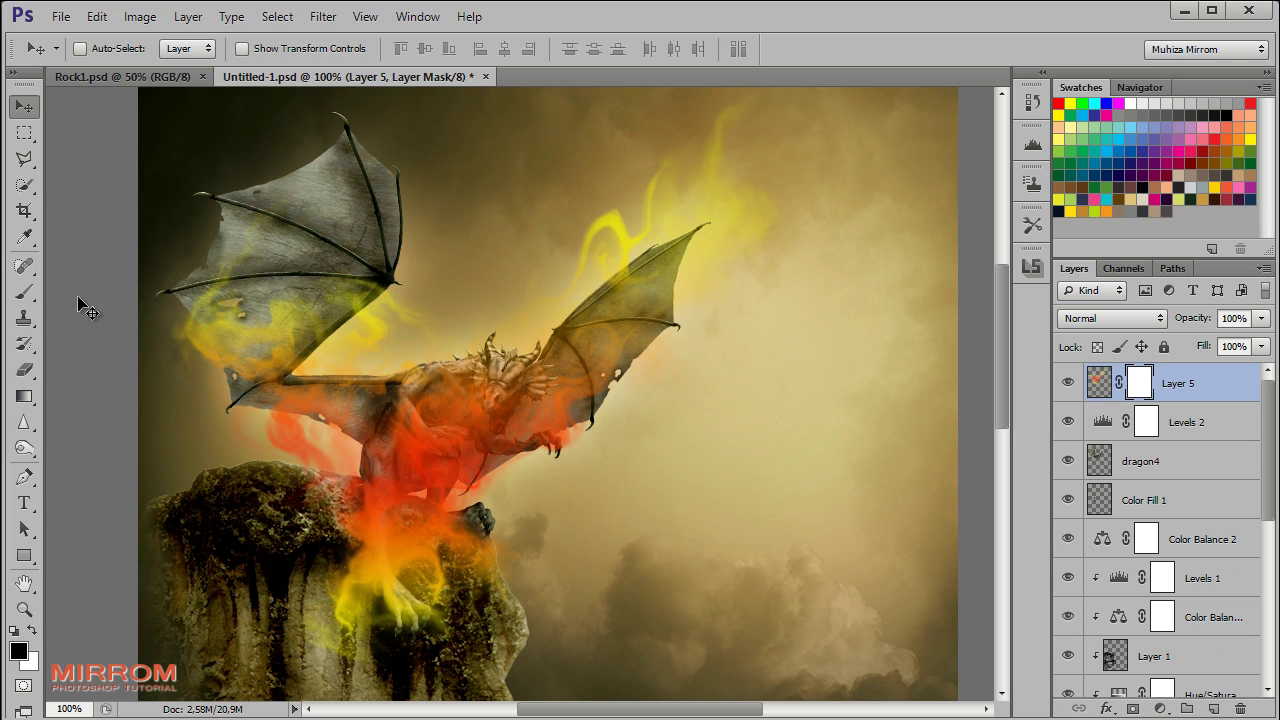
# Mask the red fire off the dragon's chest with a 30 px soft round brush at 76% opacity
pyautogui.press('b')
pyautogui.click(80, 50)
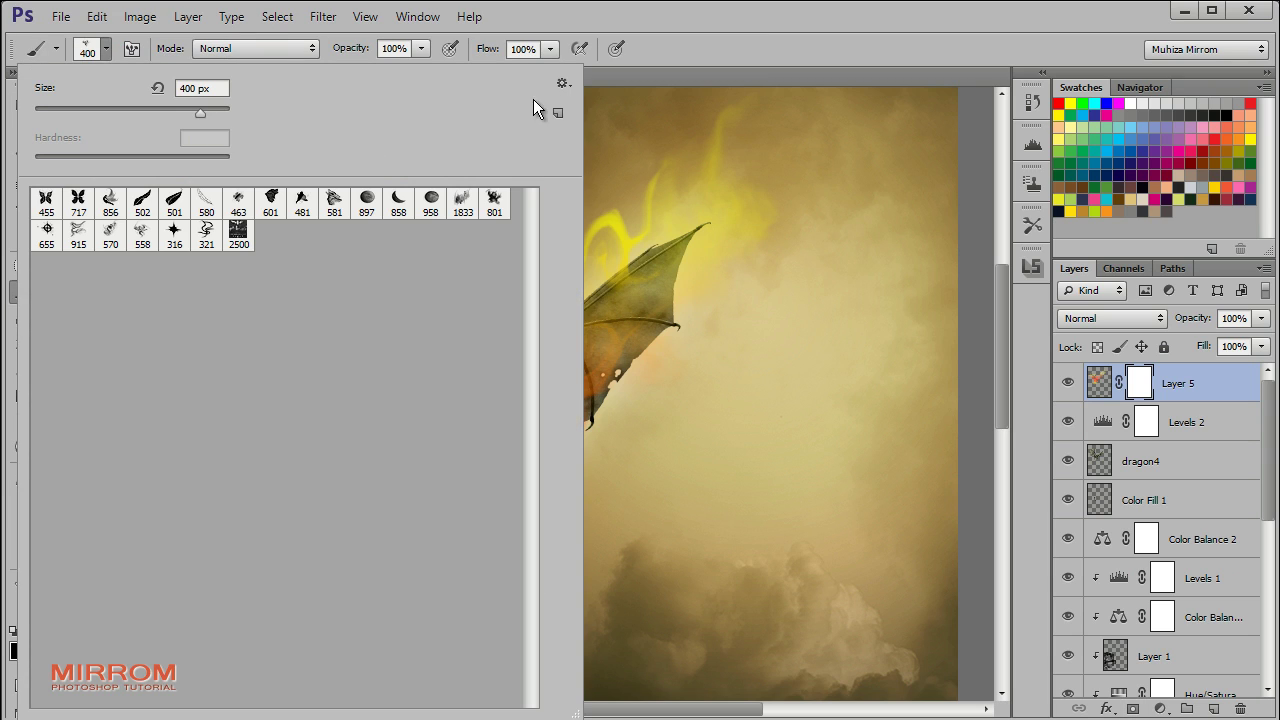
pyautogui.click(563, 83)
pyautogui.click(586, 486)
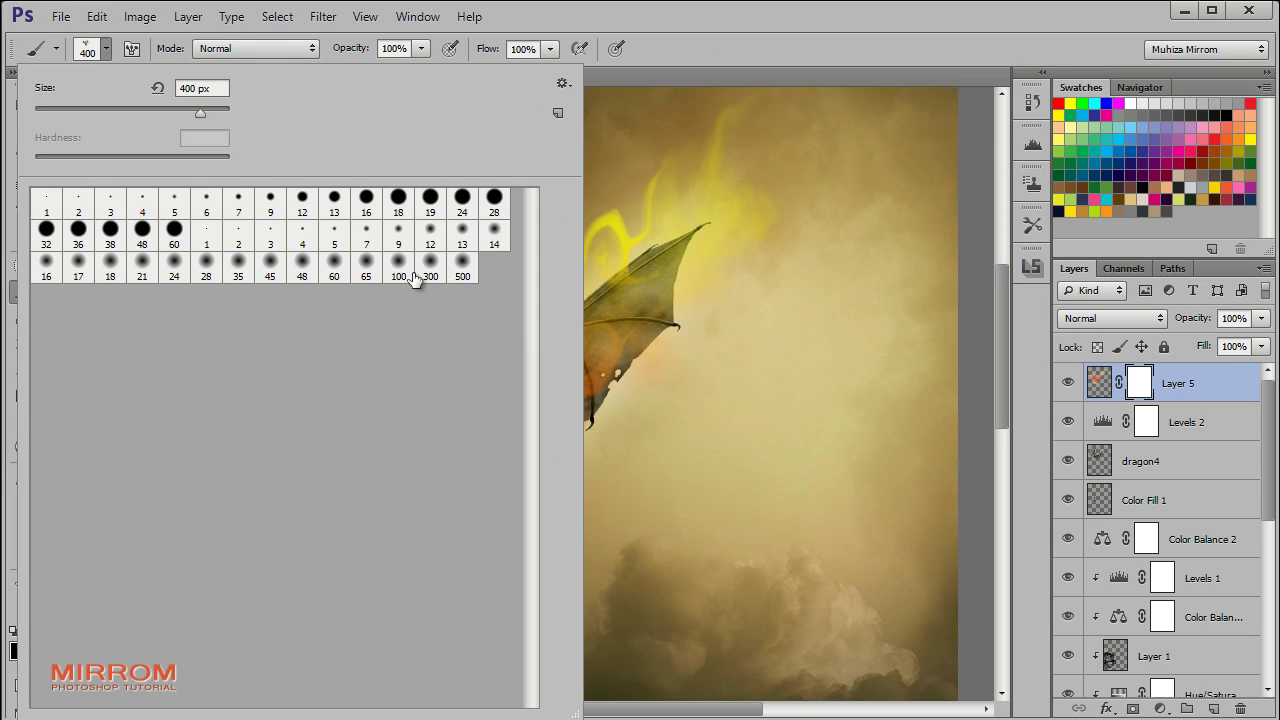
pyautogui.click(405, 270)
pyautogui.click(752, 20)
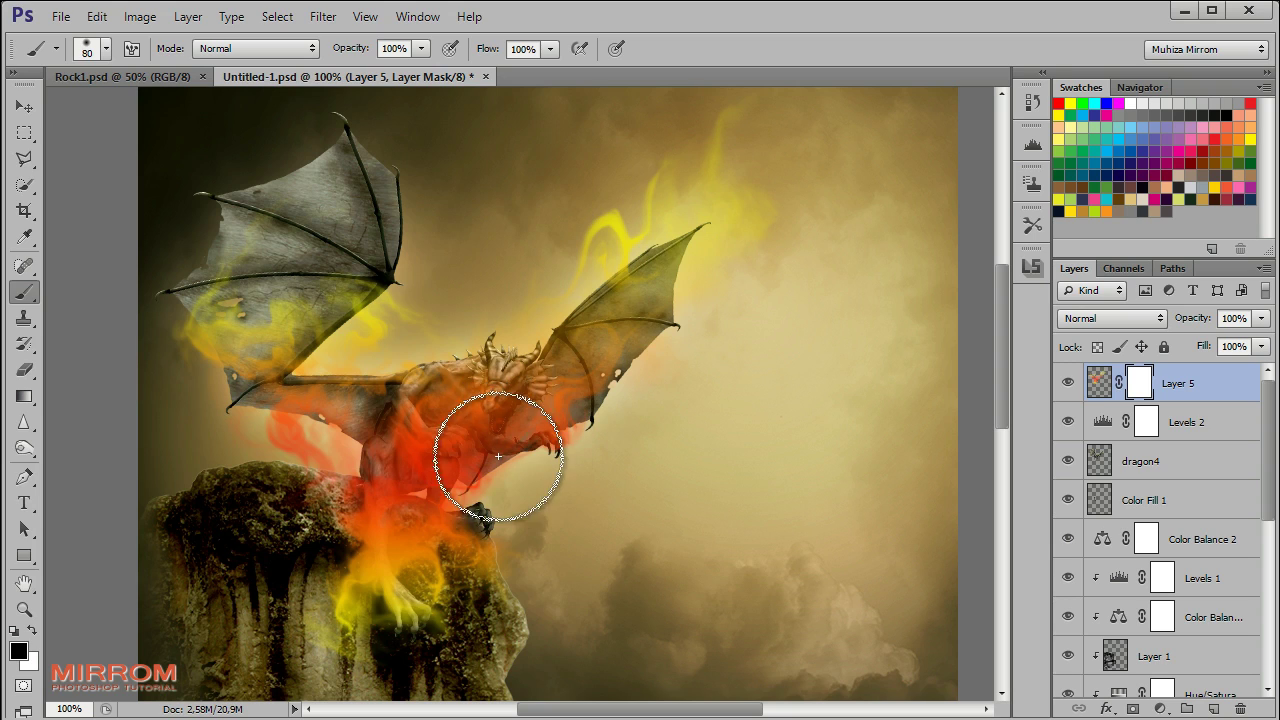
pyautogui.moveTo(498, 456); pyautogui.dragTo(486, 423)
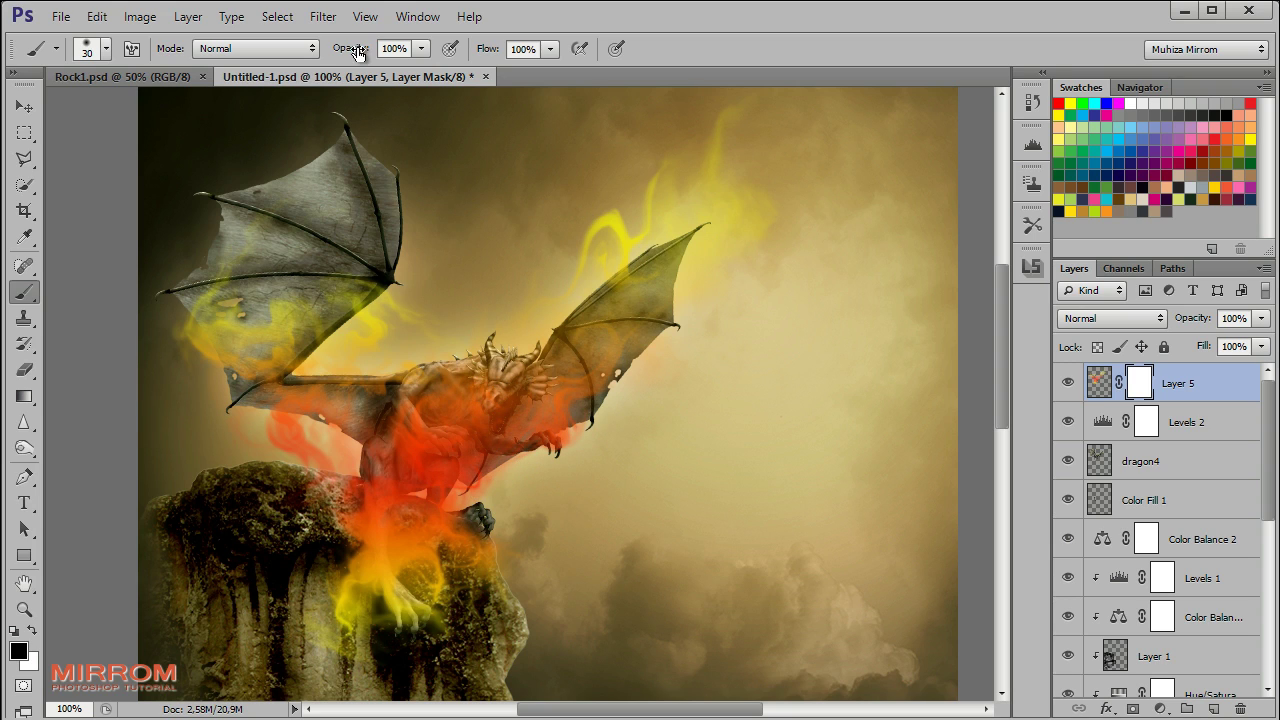
pyautogui.moveTo(362, 52); pyautogui.dragTo(345, 52)
pyautogui.moveTo(442, 428)
pyautogui.mouseDown()
pyautogui.moveTo(460, 397)
pyautogui.moveTo(428, 449)
pyautogui.moveTo(391, 451)
pyautogui.moveTo(446, 414)
pyautogui.mouseUp()
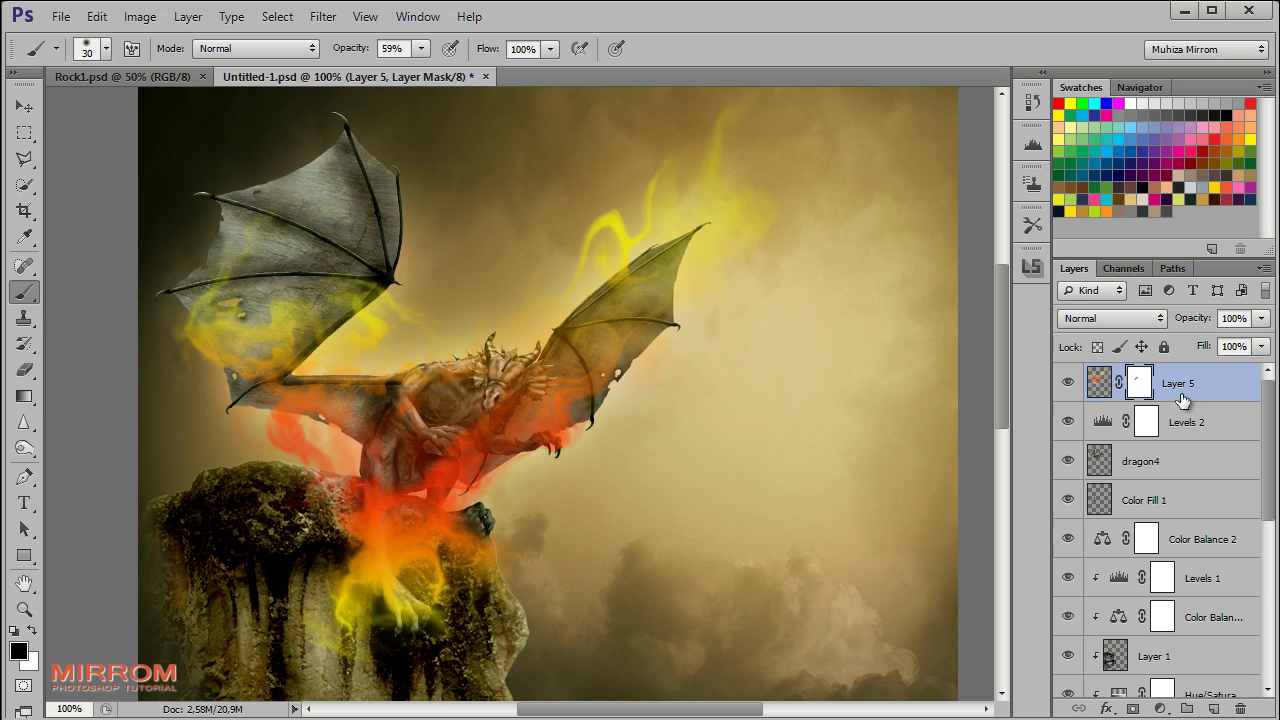
# Set the fire layer's blend mode to Soft Light and shrink the brush to 10
pyautogui.click(1140, 318)
pyautogui.click(1121, 595)
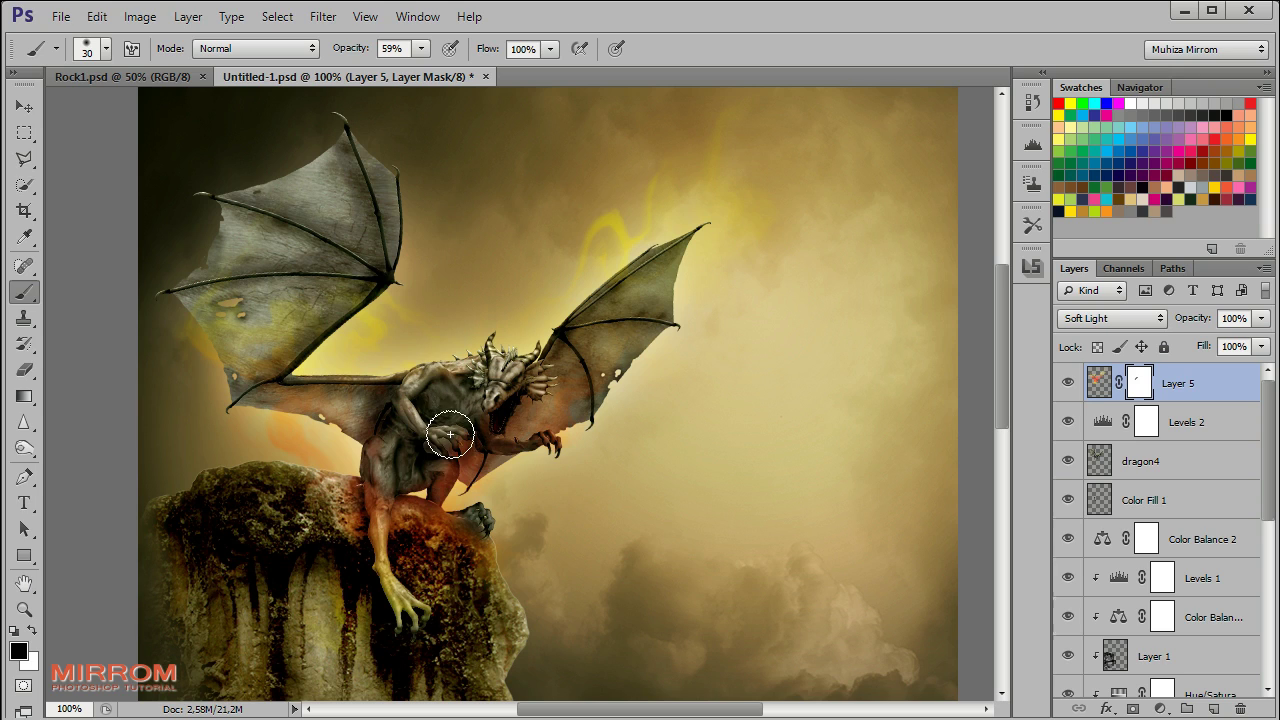
pyautogui.press('[')
pyautogui.press('[')
# Duplicate the fire layer into a Layer 5 copy blended in Subtract at 52% opacity, with its mask targeted
pyautogui.press('v')
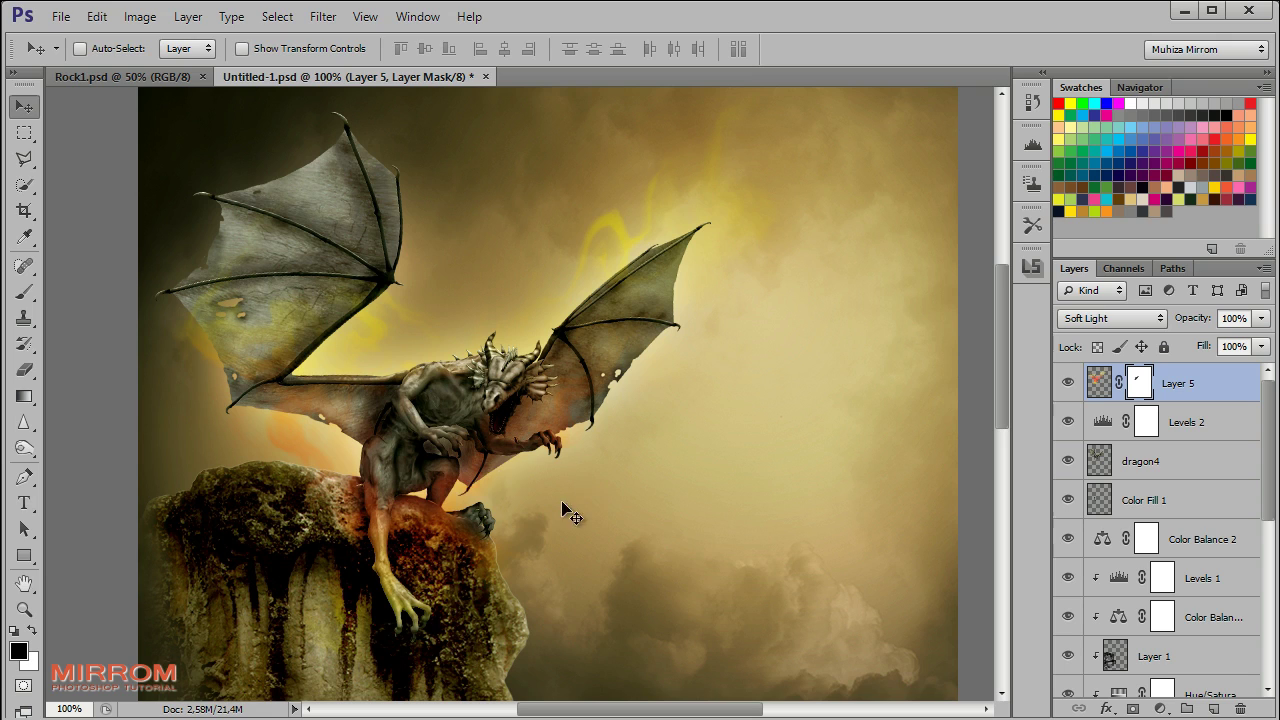
pyautogui.hotkey('ctrl', 'j')
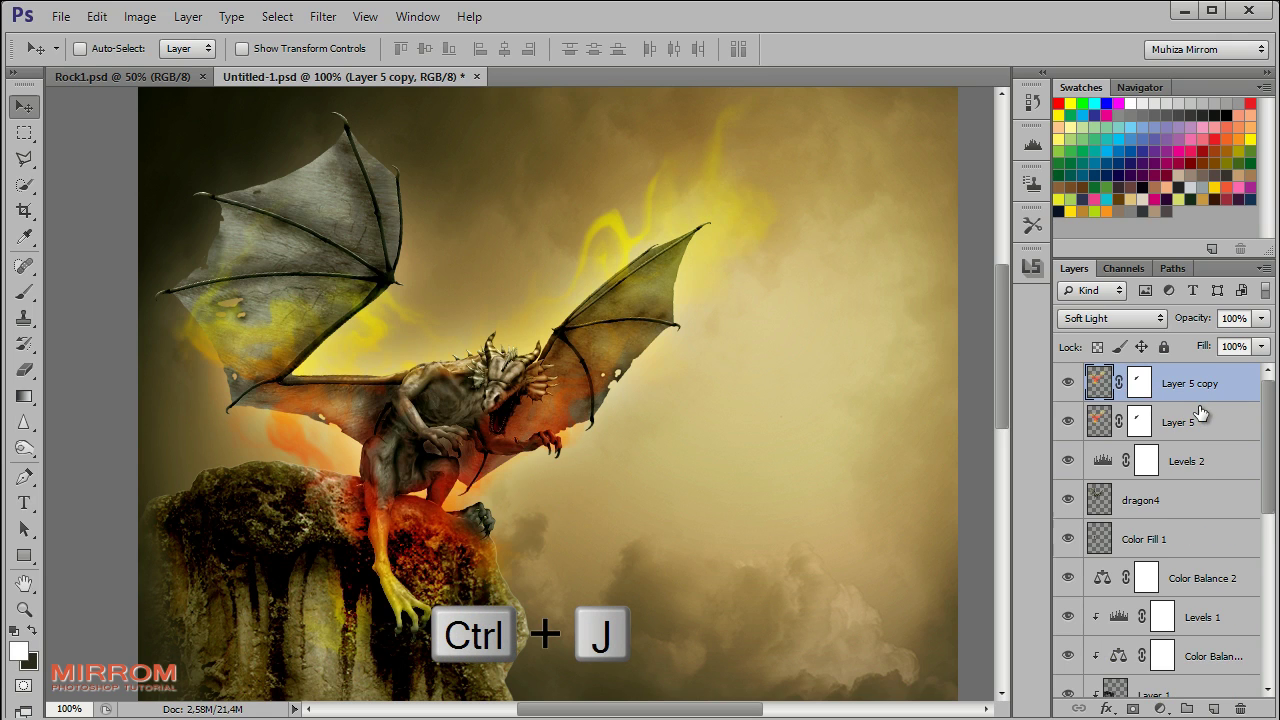
pyautogui.click(1140, 320)
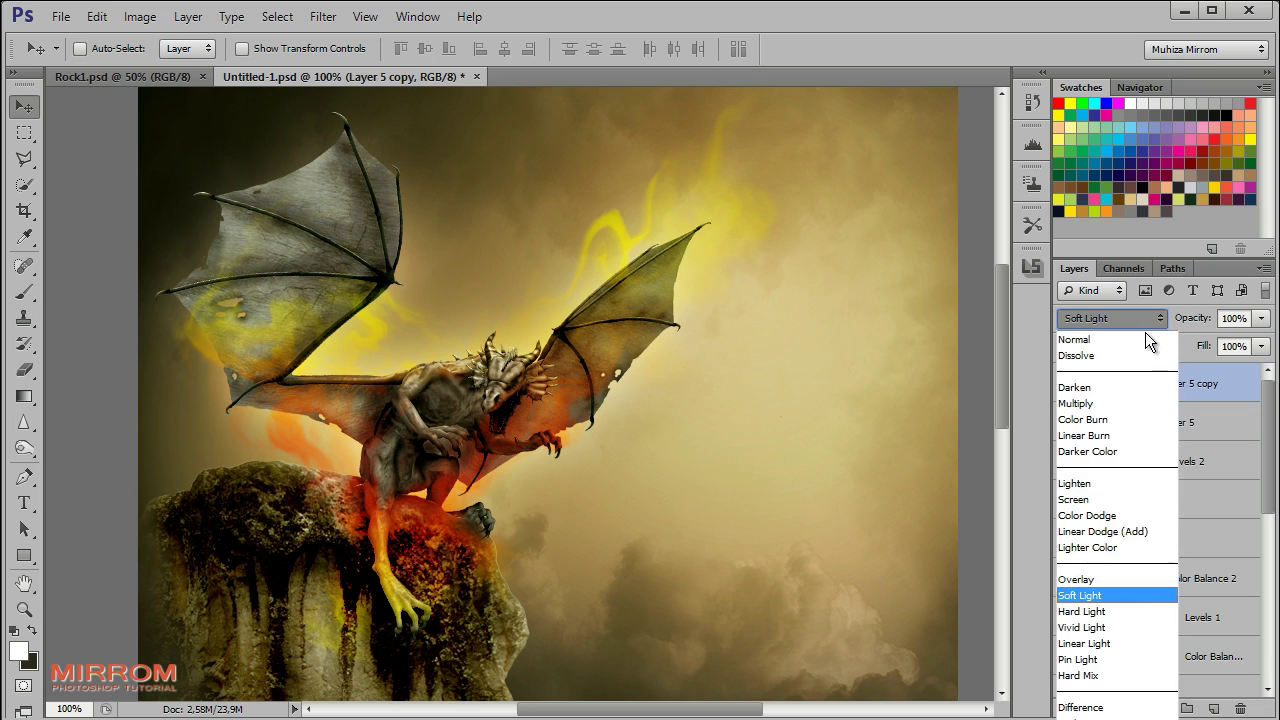
pyautogui.click(1090, 708)
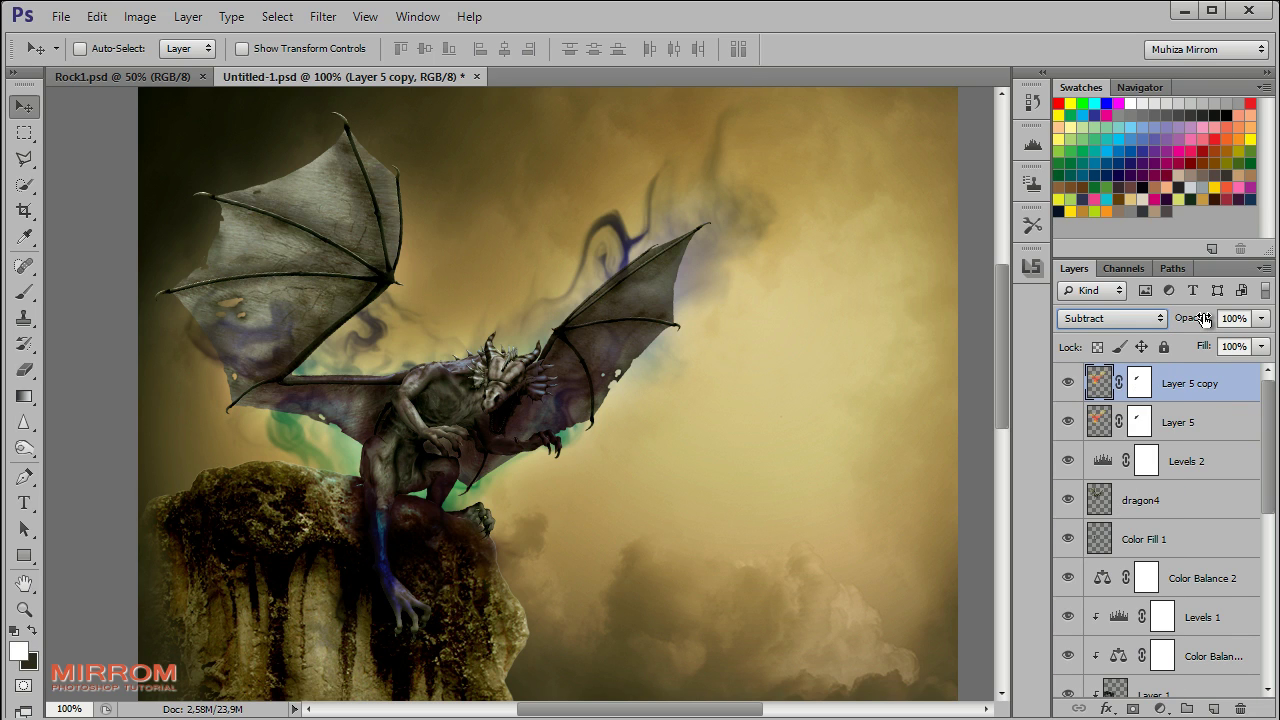
pyautogui.moveTo(1203, 318); pyautogui.dragTo(1187, 321)
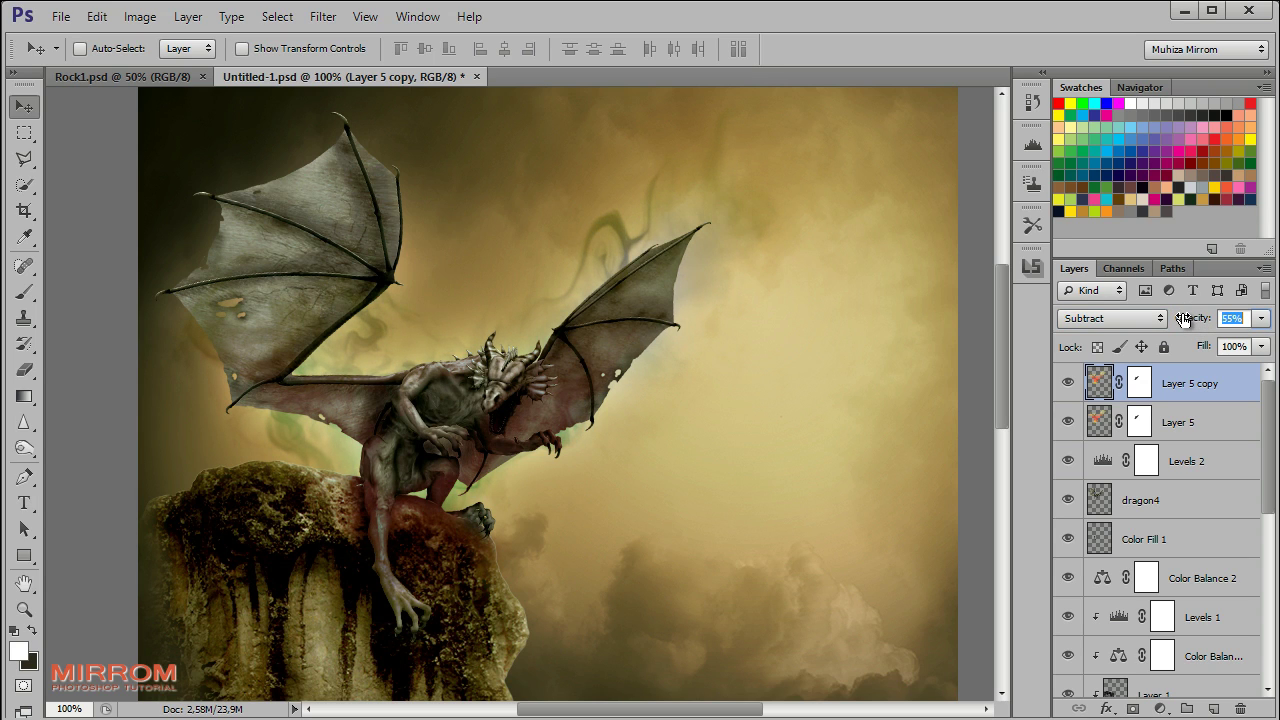
pyautogui.moveTo(1183, 318); pyautogui.dragTo(1180, 320)
pyautogui.click(1139, 383)
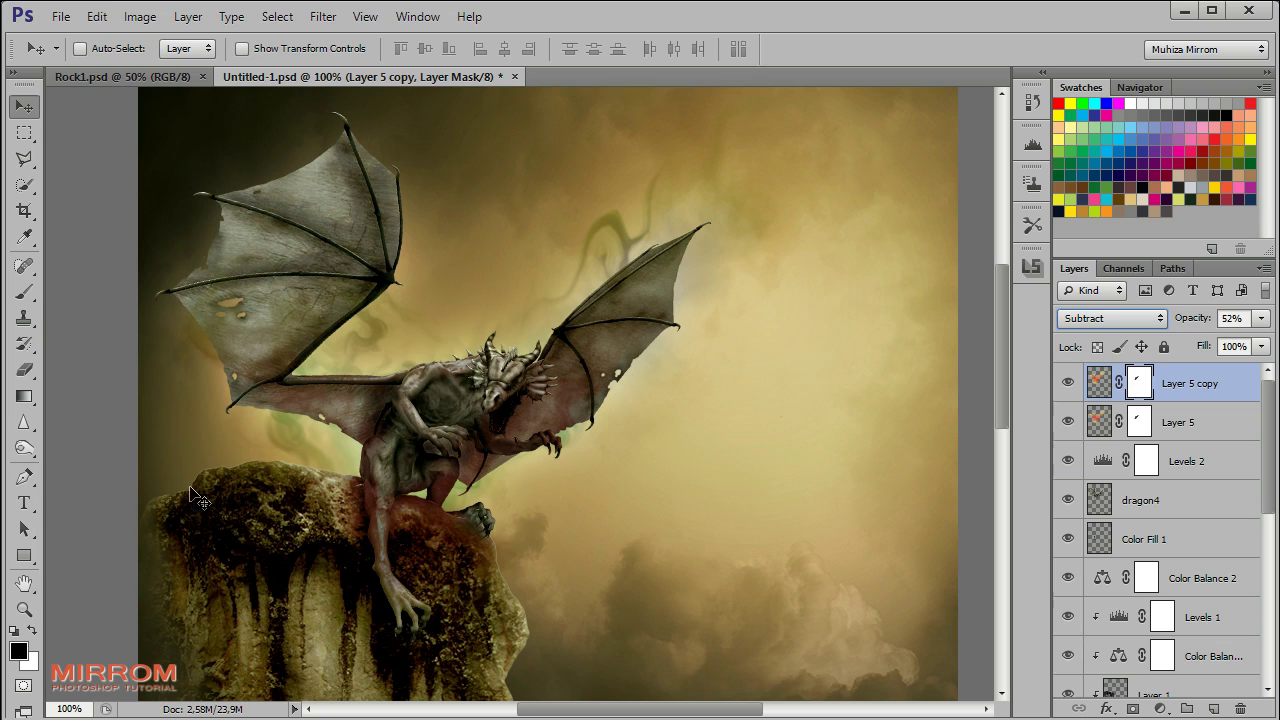
pyautogui.click(26, 291)
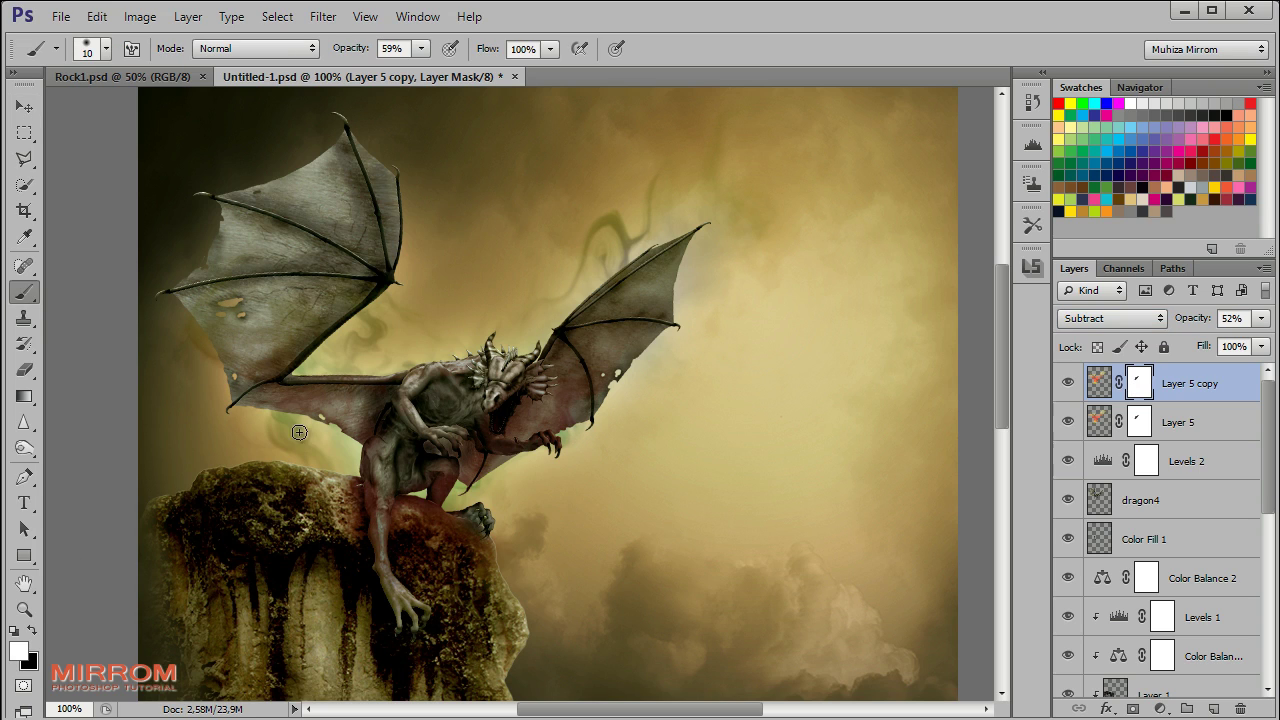
# Mask out the smoke behind the right wing and over the rock with a size-45 black brush
pyautogui.press(']')
pyautogui.press(']')
pyautogui.press(']')
pyautogui.press(']')
pyautogui.press(']')
pyautogui.press(']')
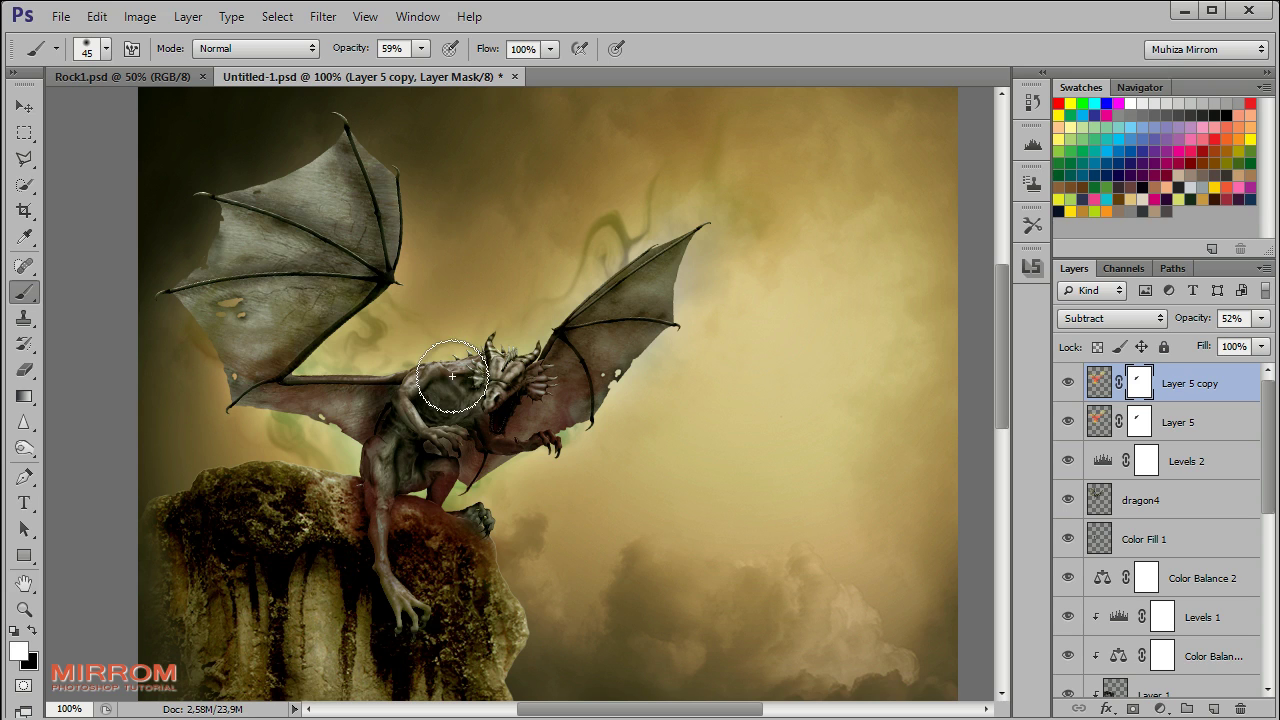
pyautogui.click(34, 633)
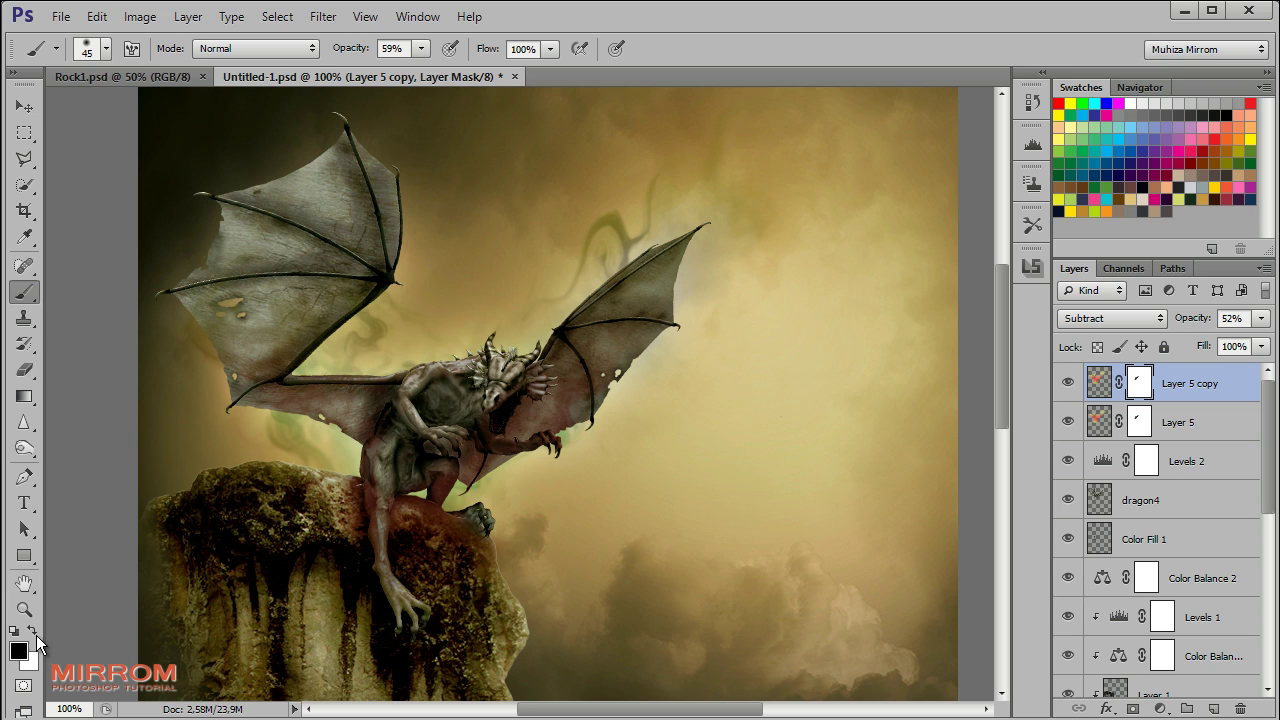
pyautogui.moveTo(686, 177); pyautogui.dragTo(577, 223)
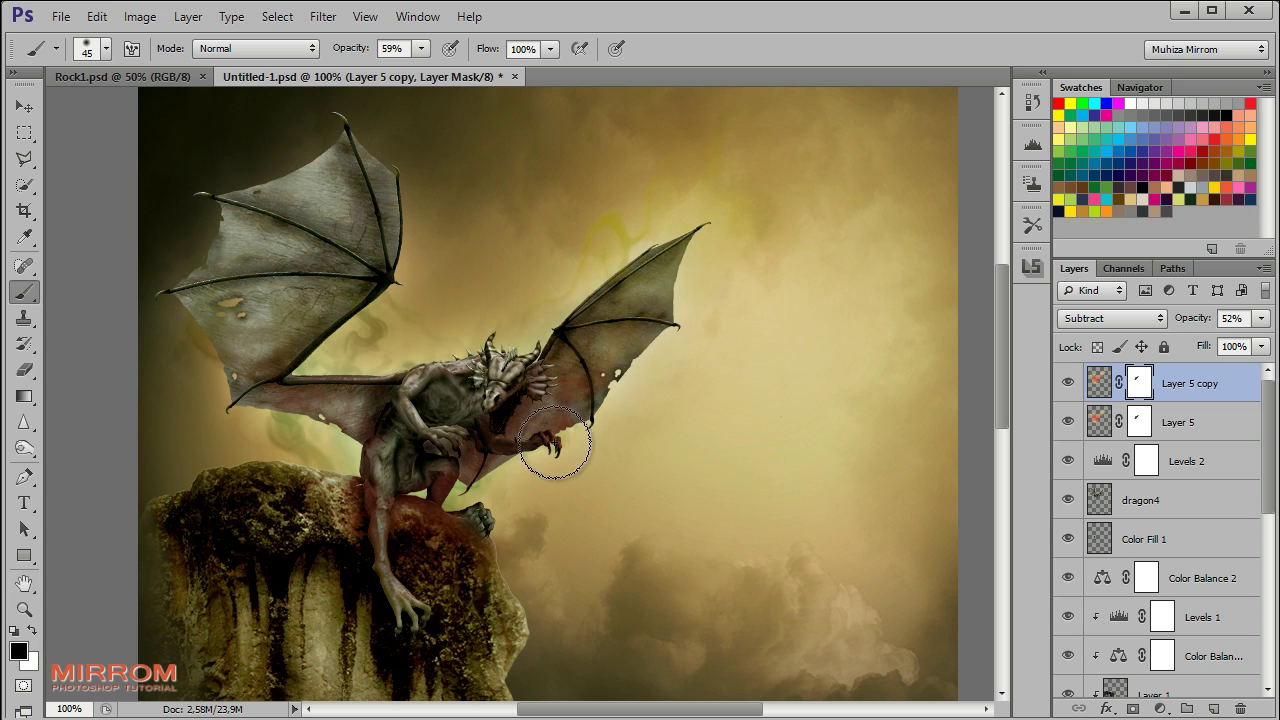
pyautogui.moveTo(553, 443)
pyautogui.mouseDown()
pyautogui.moveTo(420, 672)
pyautogui.moveTo(368, 603)
pyautogui.moveTo(306, 470)
pyautogui.moveTo(251, 520)
pyautogui.moveTo(300, 263)
pyautogui.moveTo(248, 355)
pyautogui.mouseUp()
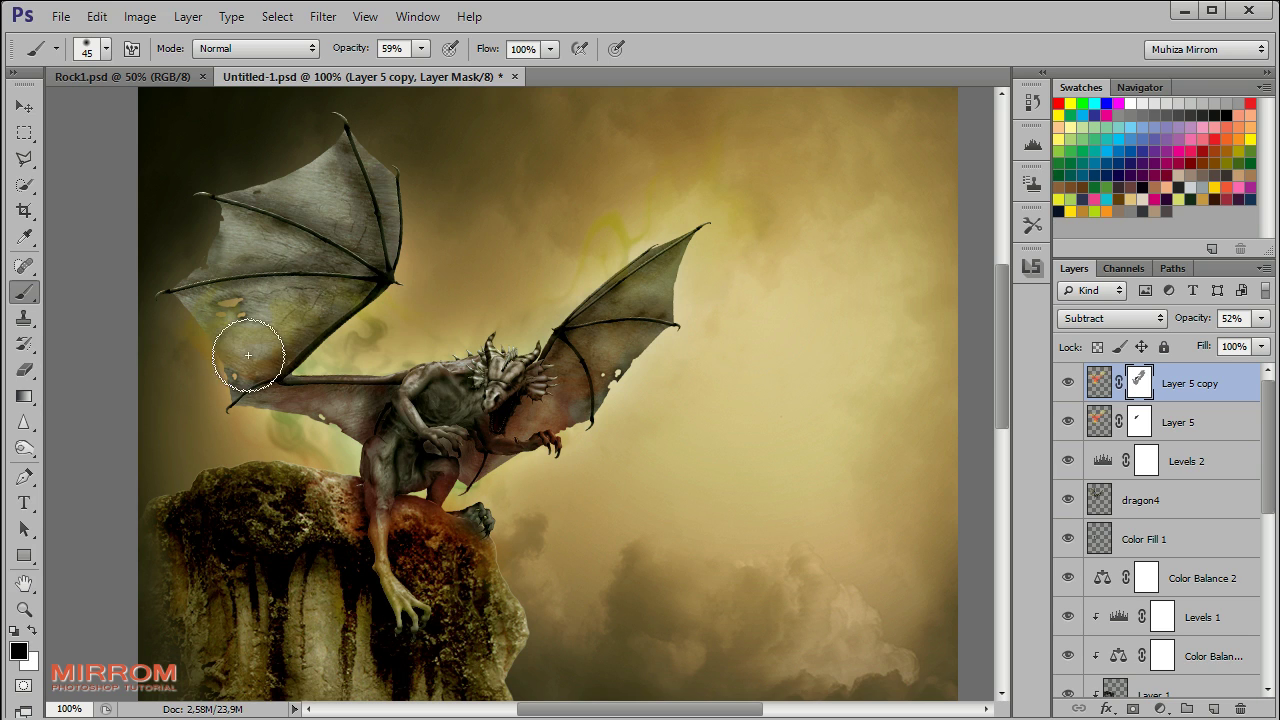
# Paint the mask at 73% then 100% brush opacity to restore the glow around both wings
pyautogui.moveTo(352, 48); pyautogui.dragTo(375, 48)
pyautogui.moveTo(657, 214); pyautogui.dragTo(608, 232)
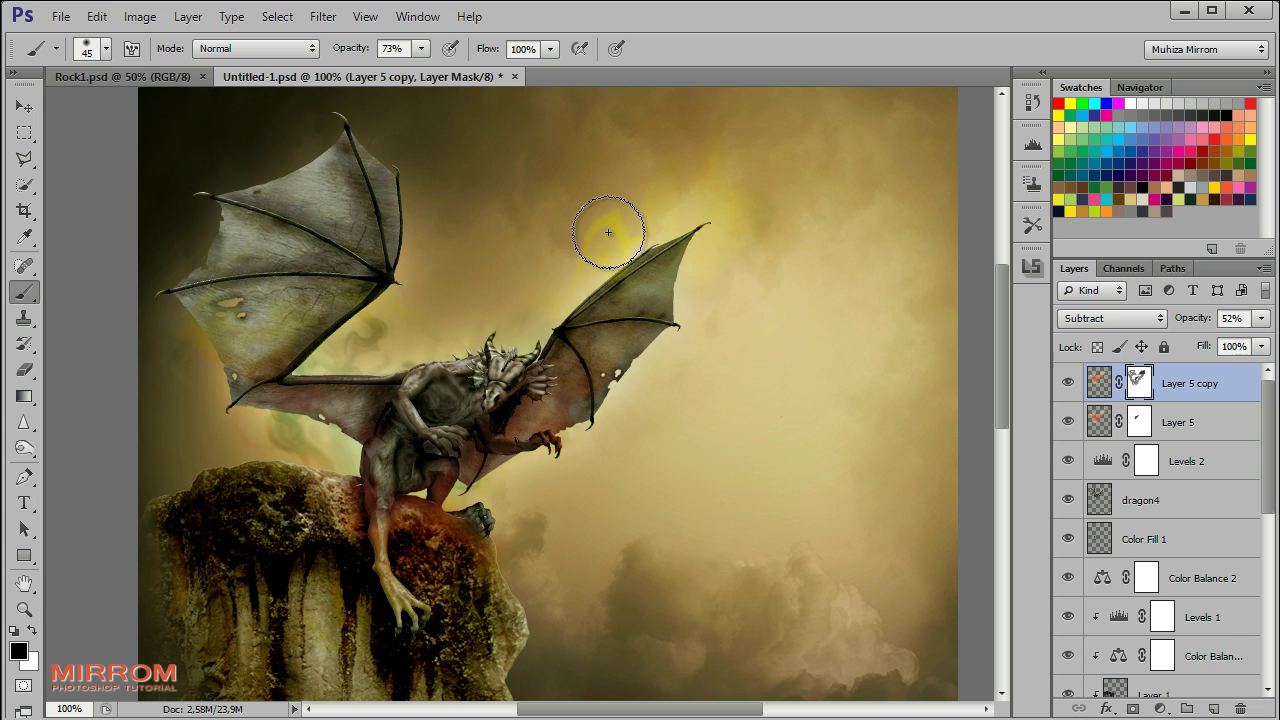
pyautogui.moveTo(355, 48); pyautogui.dragTo(395, 48)
pyautogui.moveTo(657, 140); pyautogui.dragTo(615, 168)
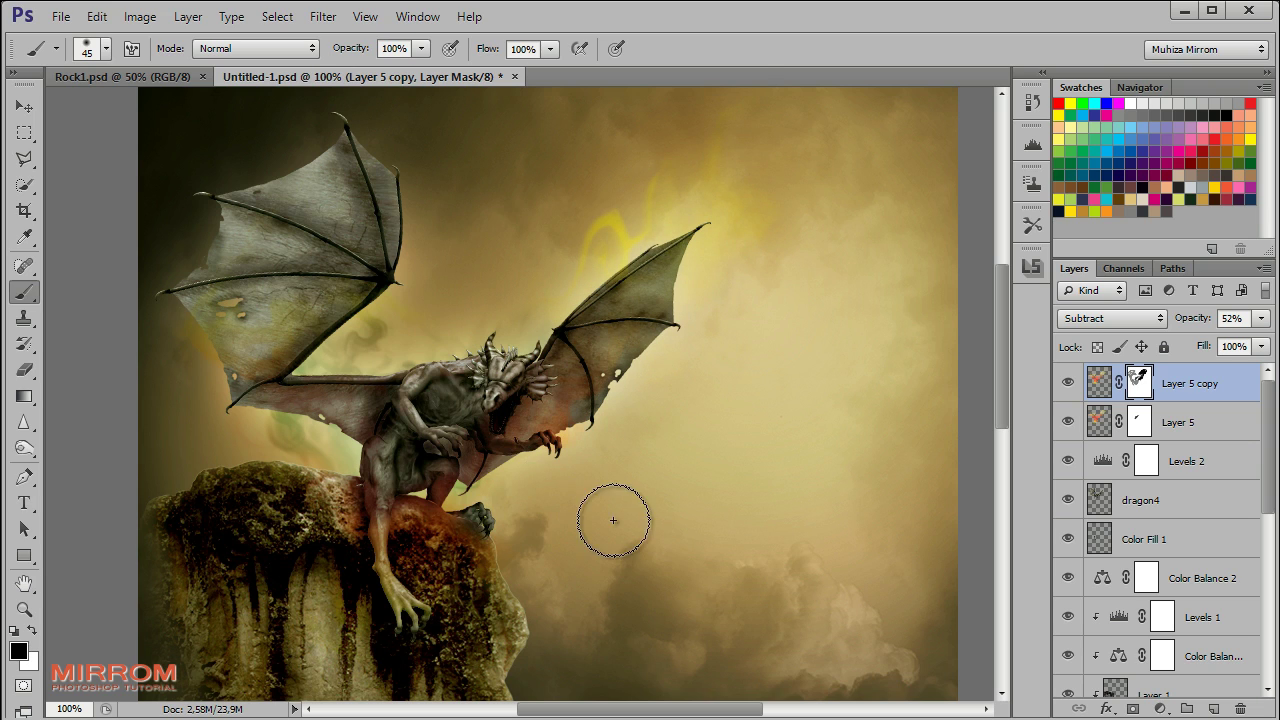
pyautogui.moveTo(231, 422); pyautogui.dragTo(403, 221)
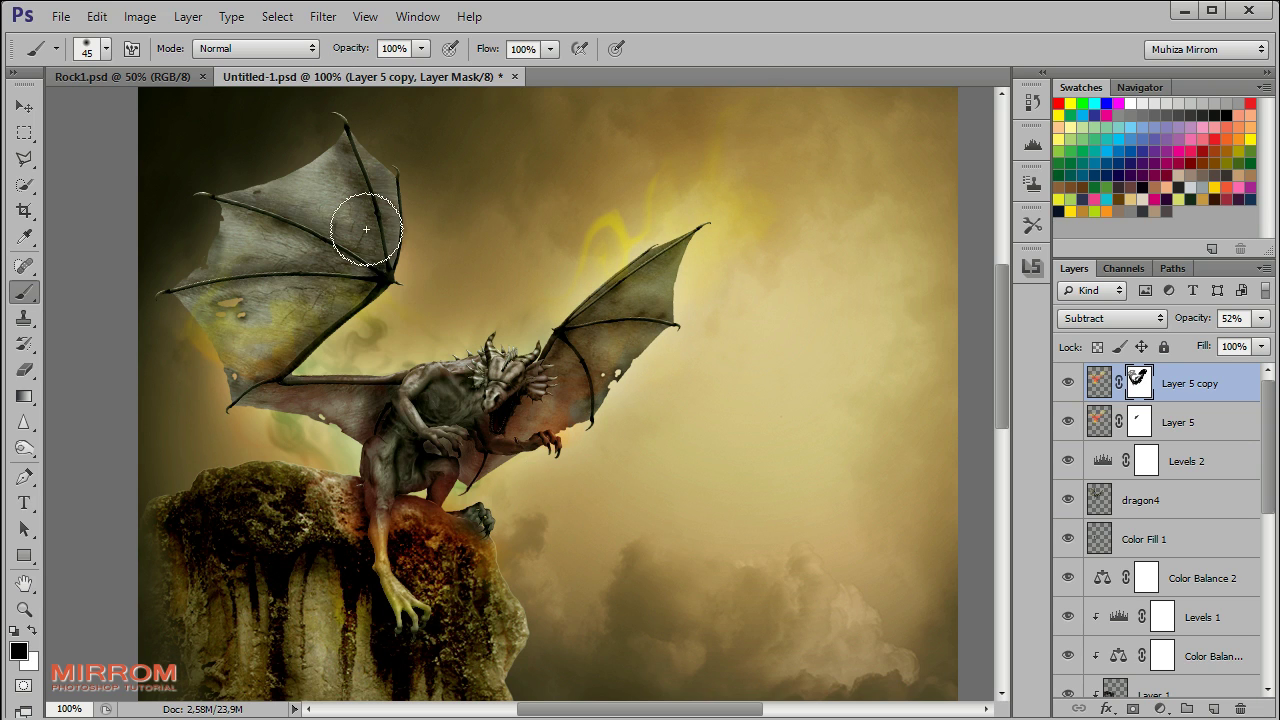
pyautogui.press('[')
pyautogui.press('[')
pyautogui.press('[')
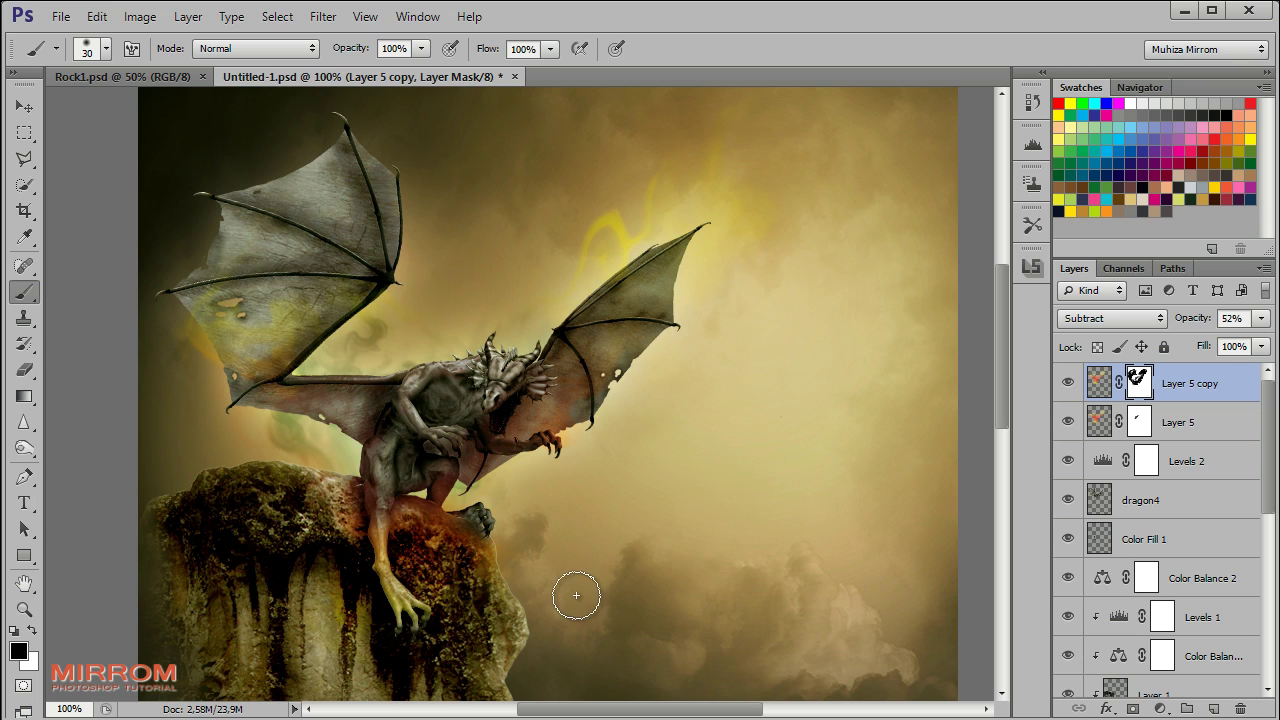
pyautogui.press('v')
pyautogui.scroll(-2, 631, 508)
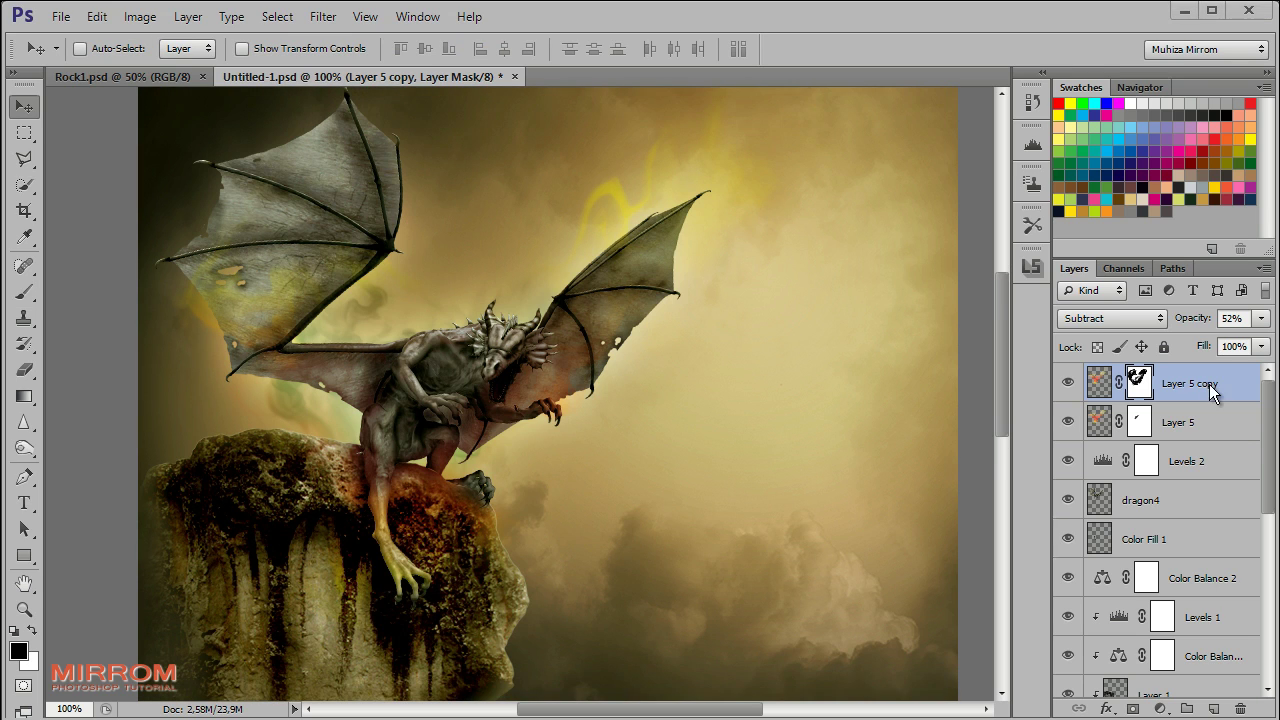
# Add a Color Balance layer with midtones Cyan-Red +13 and Magenta-Green +2, then compare before/after
pyautogui.press('z')
pyautogui.click(612, 55)
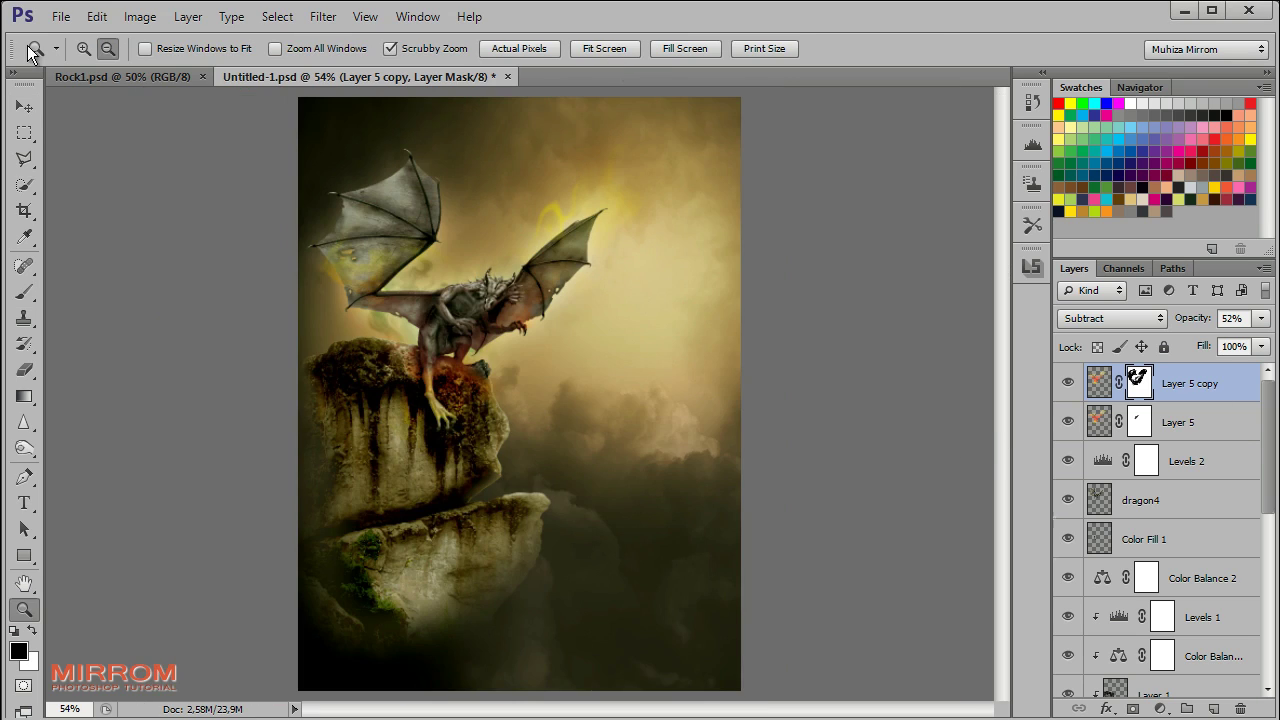
pyautogui.press('v')
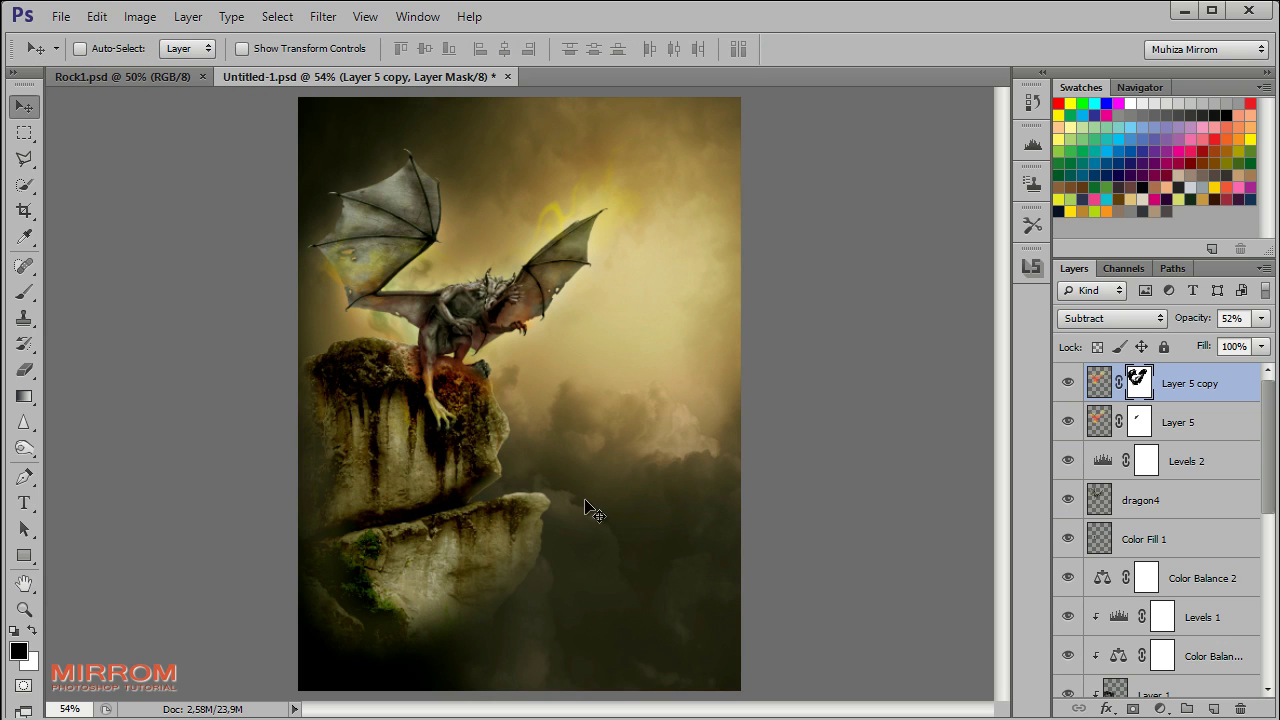
pyautogui.click(1160, 708)
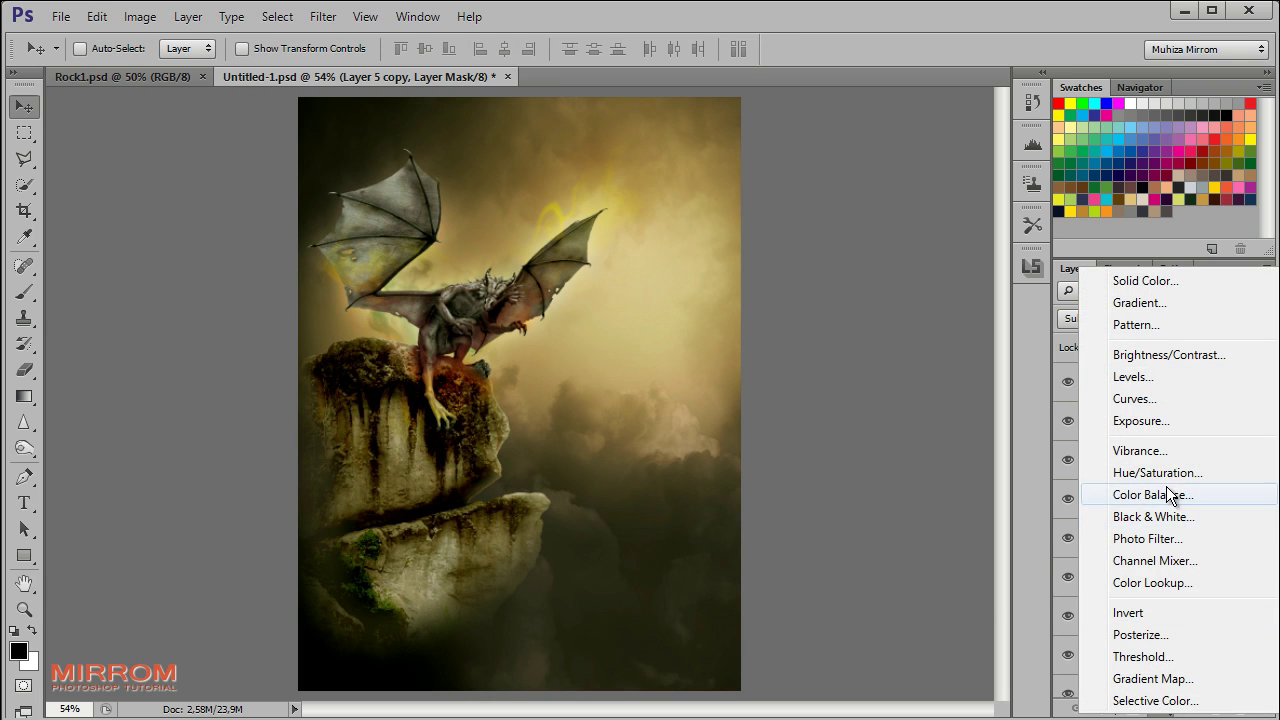
pyautogui.click(1100, 494)
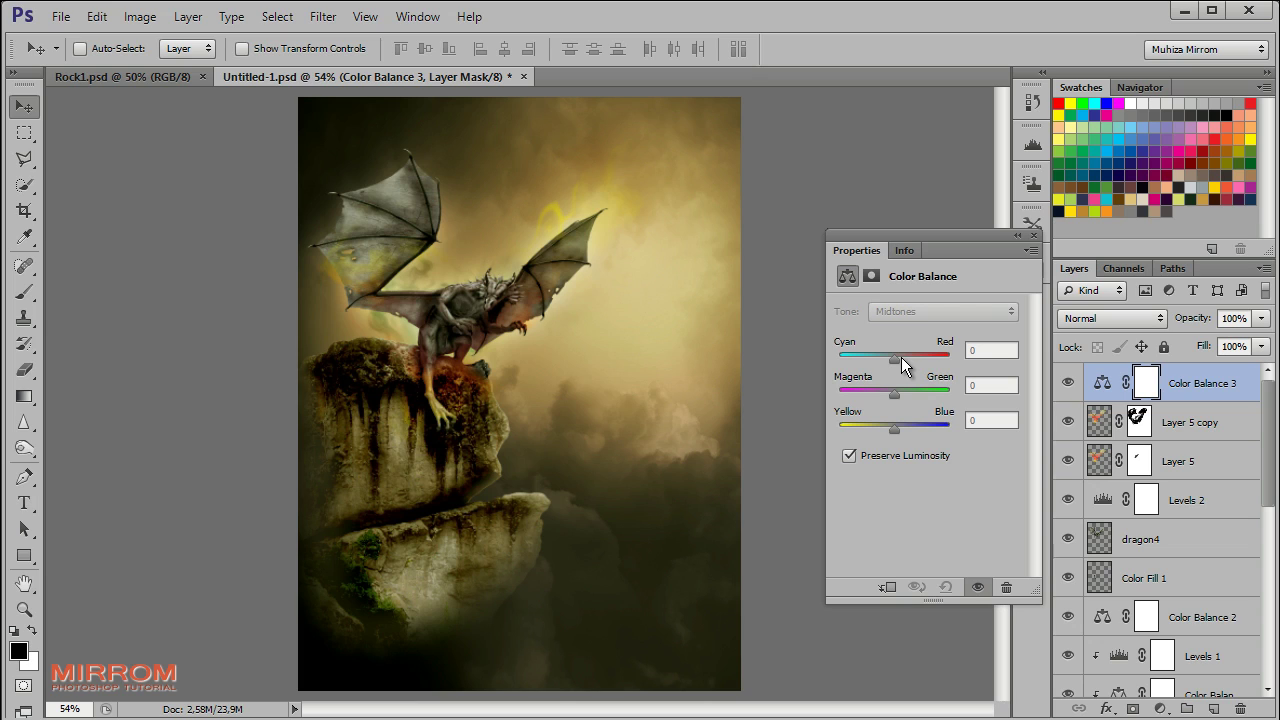
pyautogui.moveTo(901, 357); pyautogui.dragTo(900, 354)
pyautogui.moveTo(895, 394); pyautogui.dragTo(906, 395)
pyautogui.moveTo(897, 388); pyautogui.dragTo(889, 454)
pyautogui.click(1035, 234)
pyautogui.click(1068, 384)
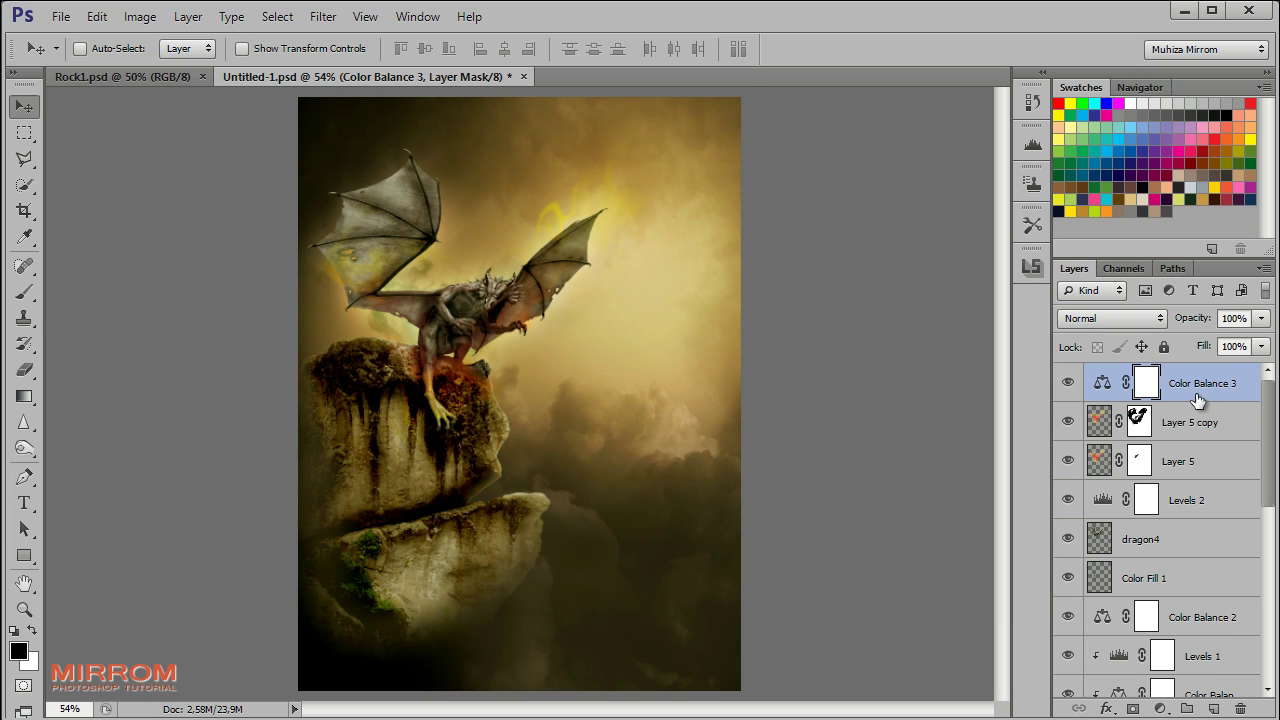
pyautogui.hotkey('ctrl', 'shift', 'alt', 'e')
pyautogui.press('x')
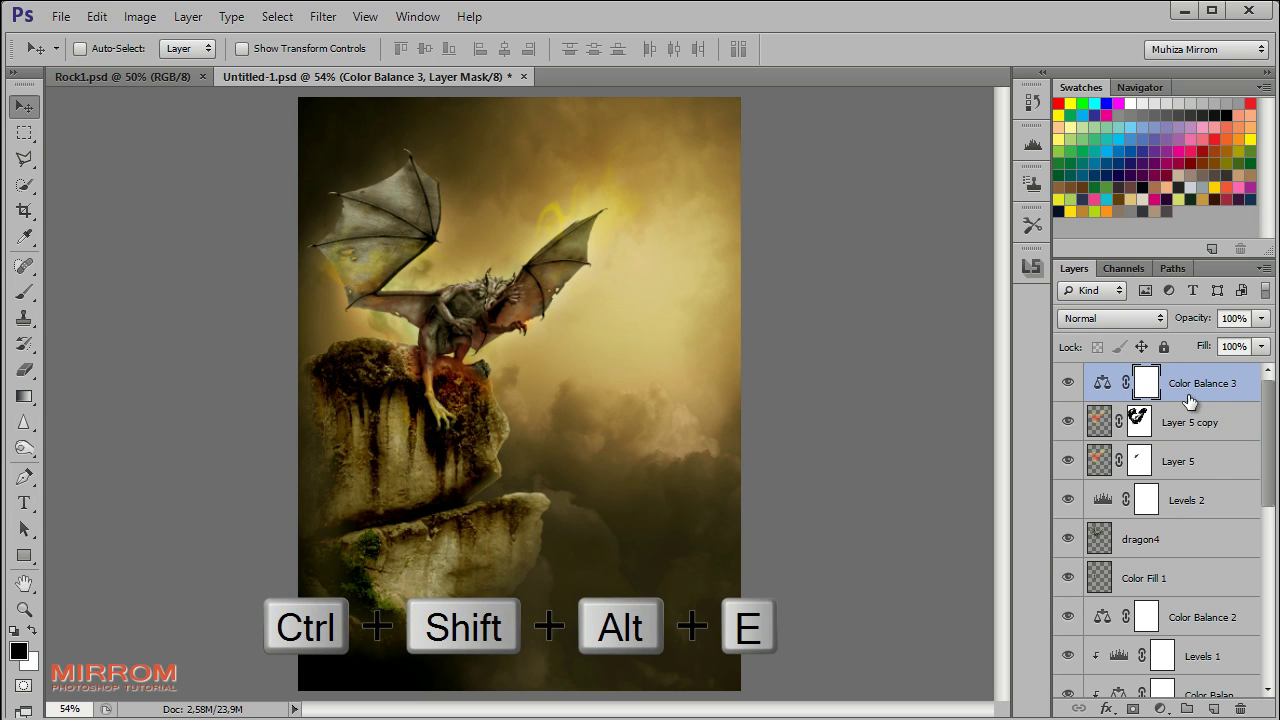
# Stamp visible layers into Layer 6 and Lens Blur it: Octagon iris, Radius 26, Curvature 12, Brightness 0
pyautogui.hotkey('ctrl', 'shift', 'alt', 'e')
pyautogui.press('x')
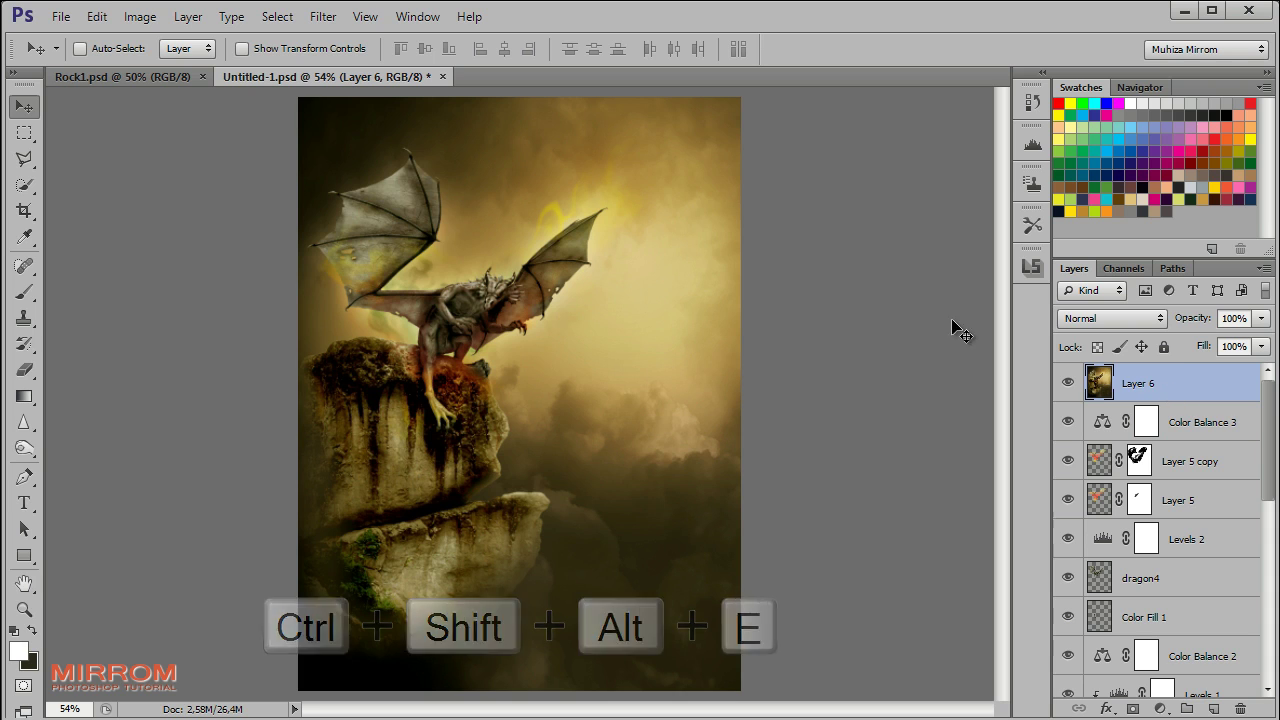
pyautogui.click(323, 16)
pyautogui.moveTo(430, 227)
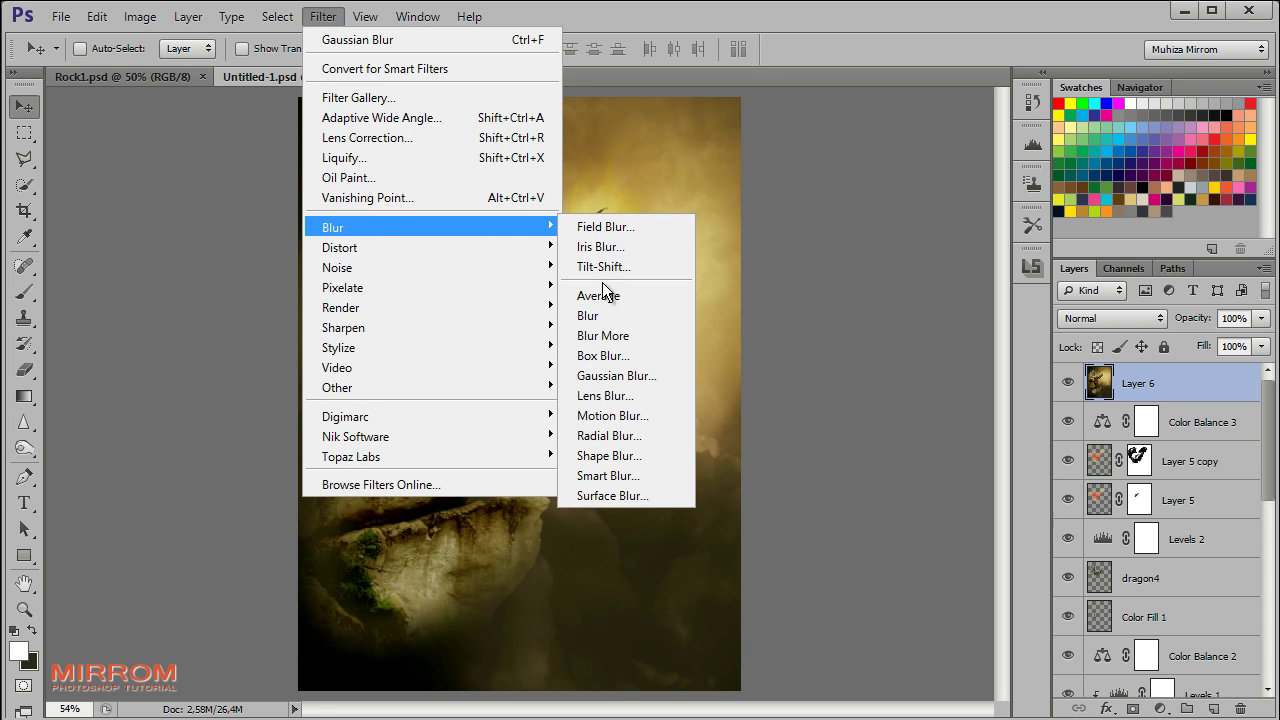
pyautogui.click(626, 397)
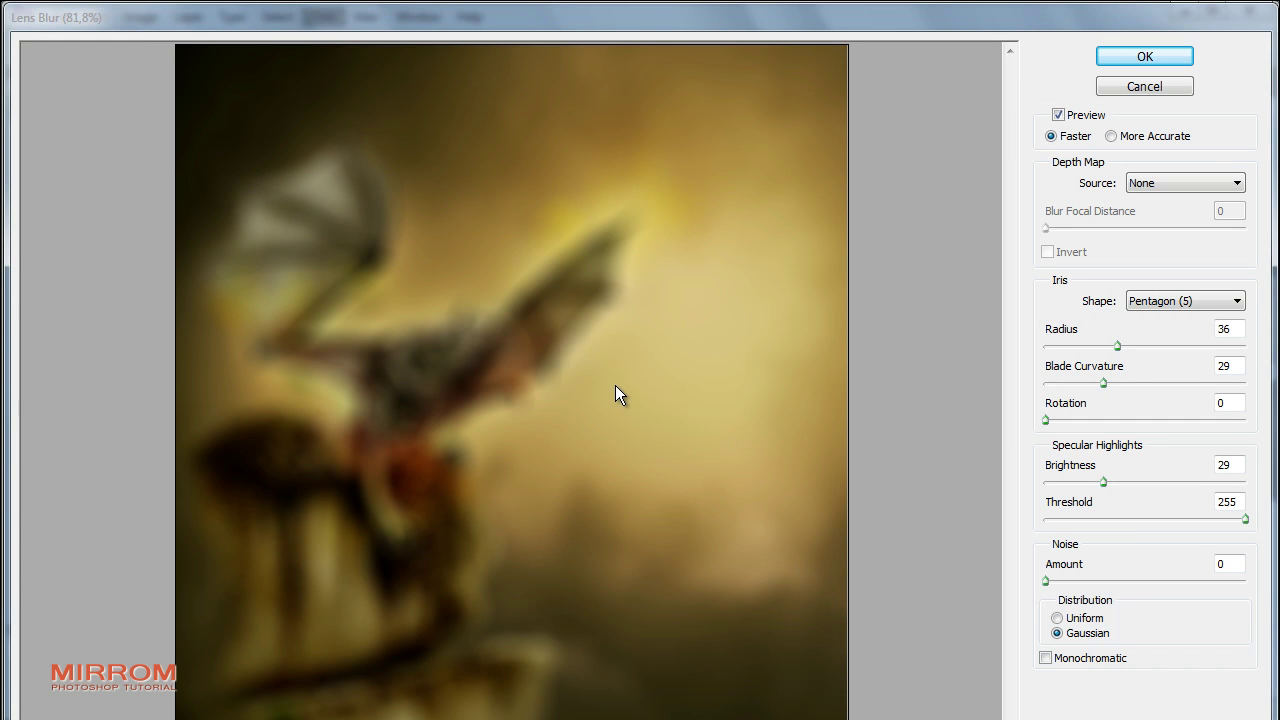
pyautogui.click(1185, 301)
pyautogui.click(1184, 380)
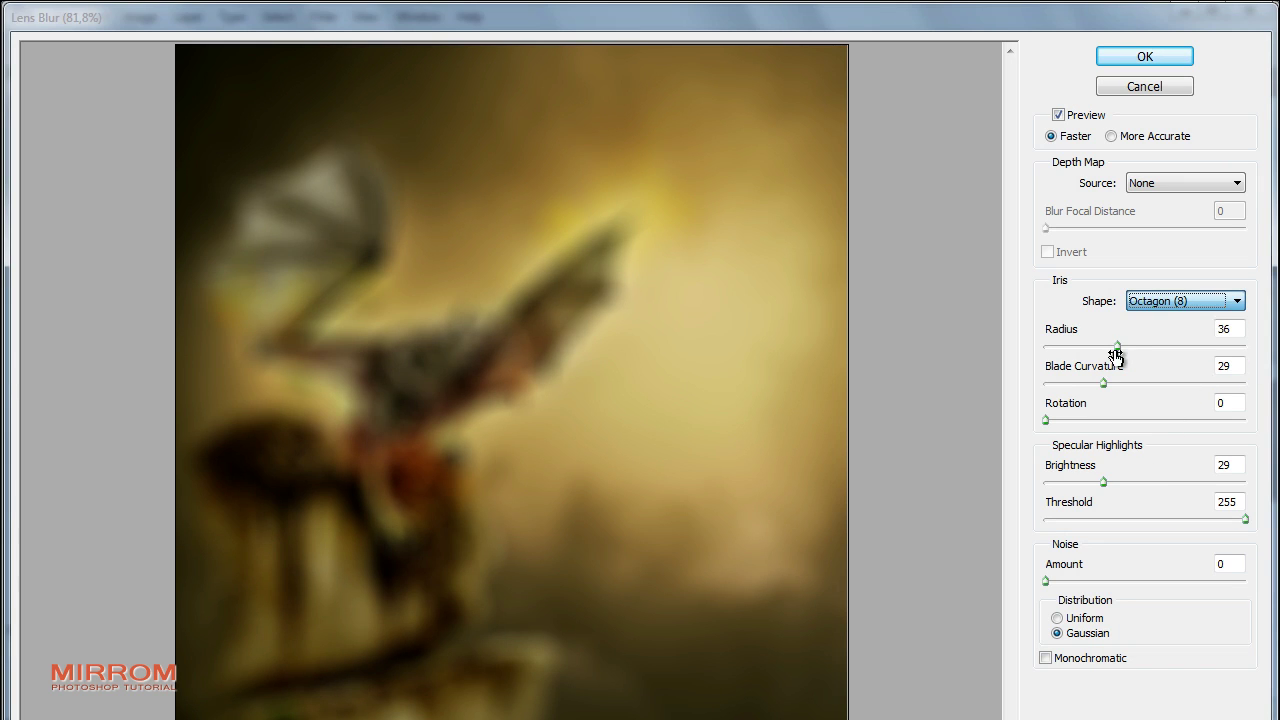
pyautogui.moveTo(1117, 347)
pyautogui.mouseDown()
pyautogui.moveTo(1091, 347)
pyautogui.moveTo(1078, 385)
pyautogui.mouseUp()
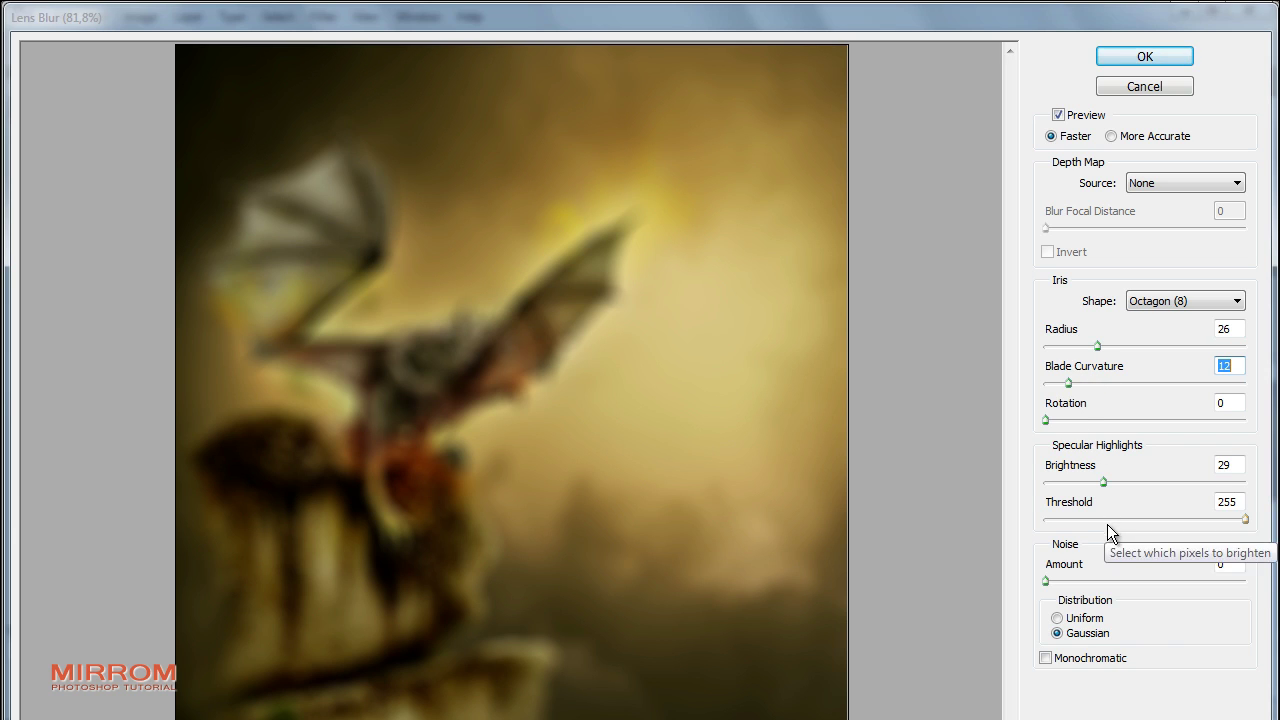
pyautogui.click(1074, 634)
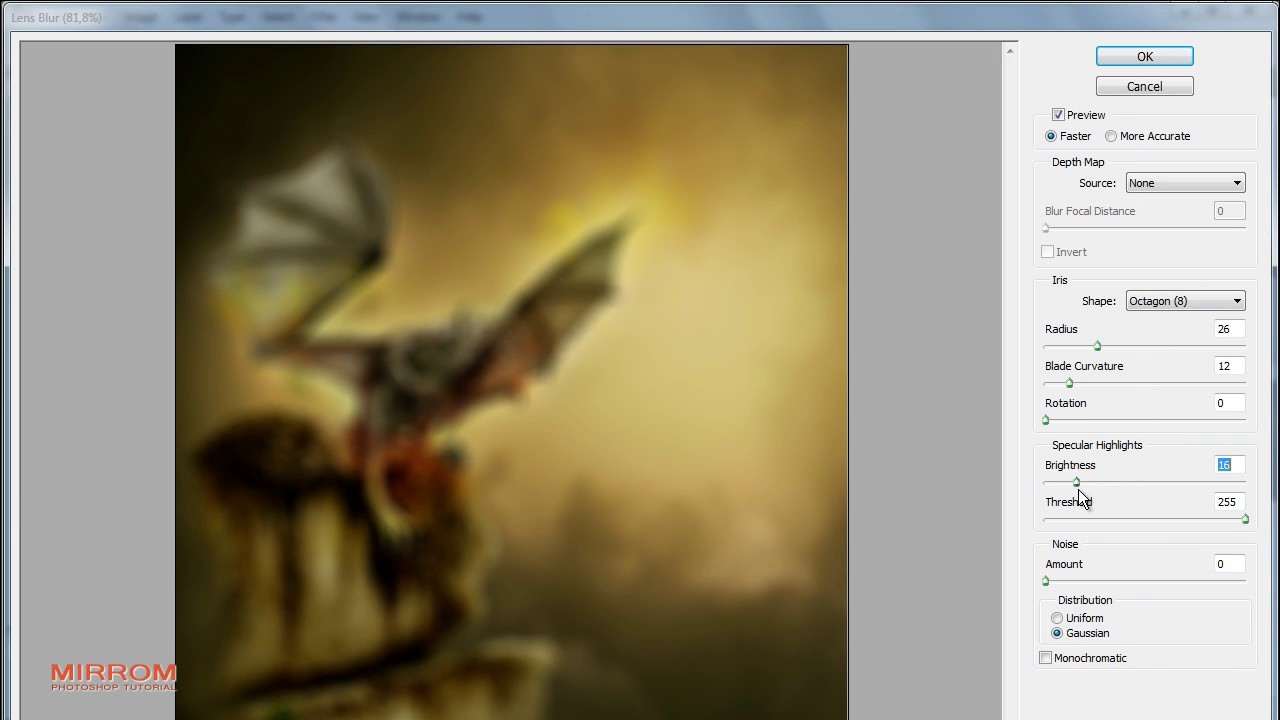
pyautogui.moveTo(1078, 489); pyautogui.dragTo(1045, 500)
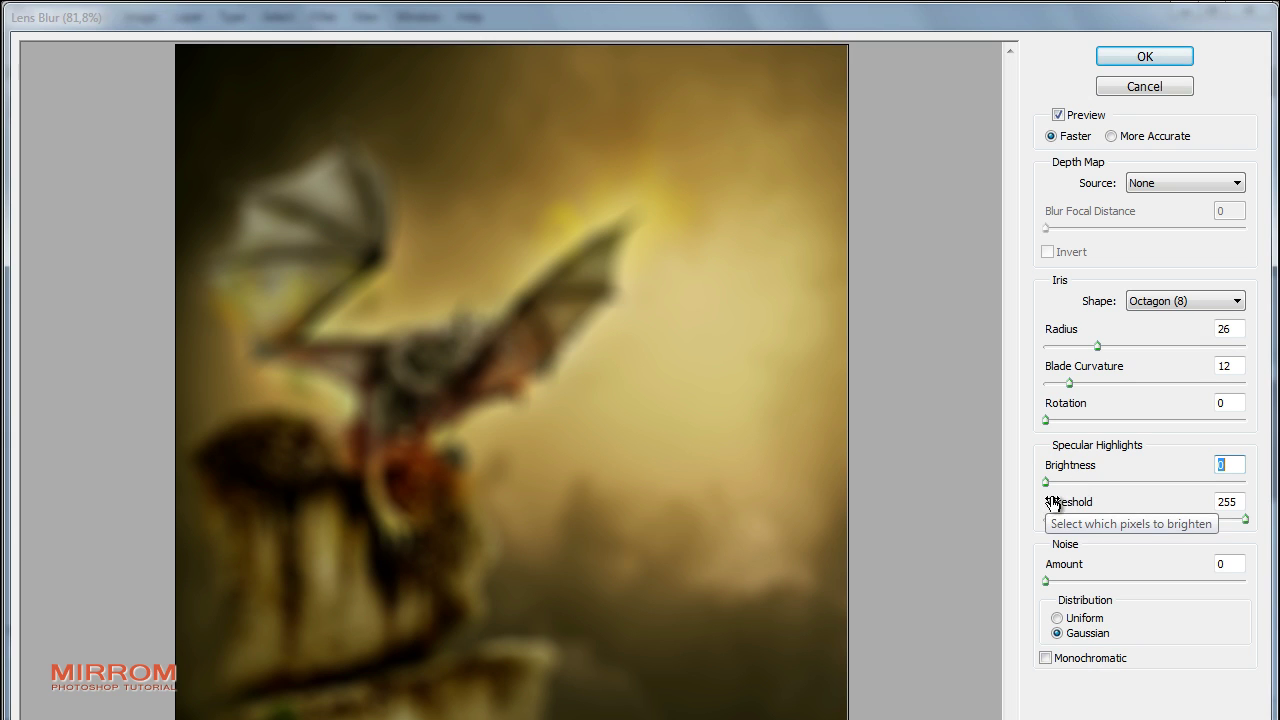
pyautogui.click(1146, 60)
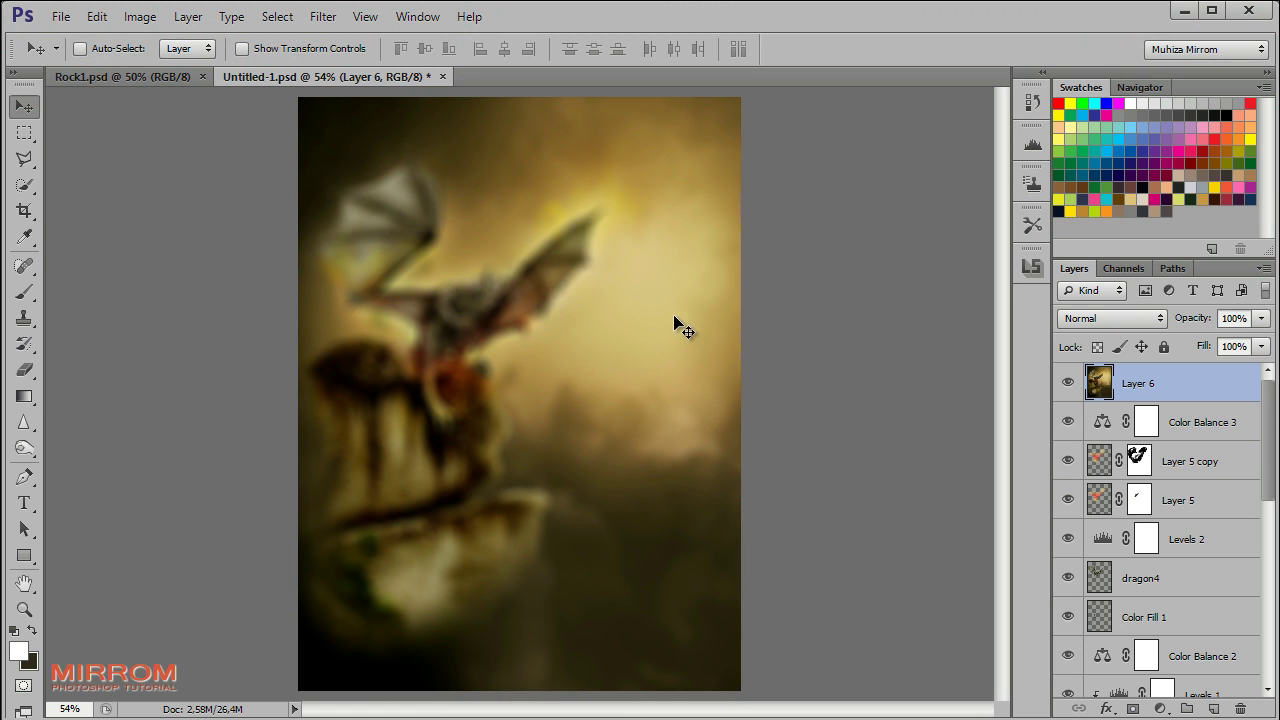
# Set Layer 6 to Overlay blend mode at 87% opacity
pyautogui.click(1133, 316)
pyautogui.click(1117, 580)
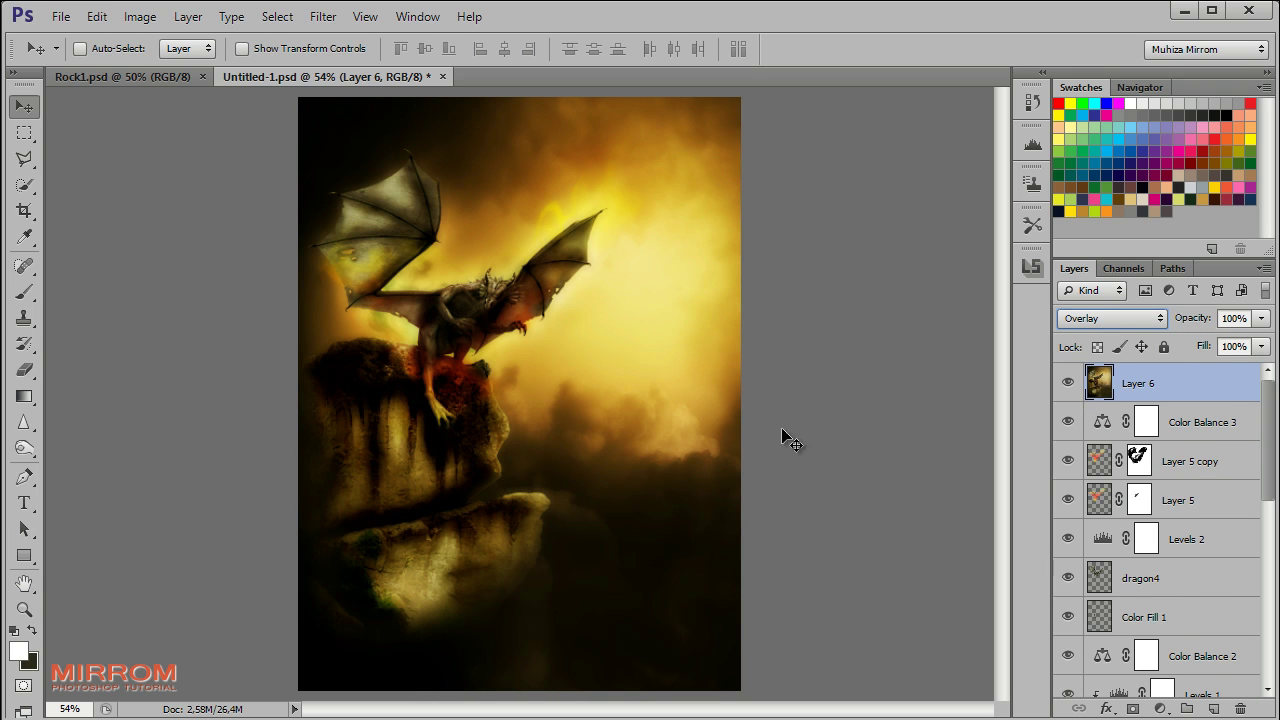
pyautogui.moveTo(1196, 325); pyautogui.dragTo(1187, 326)
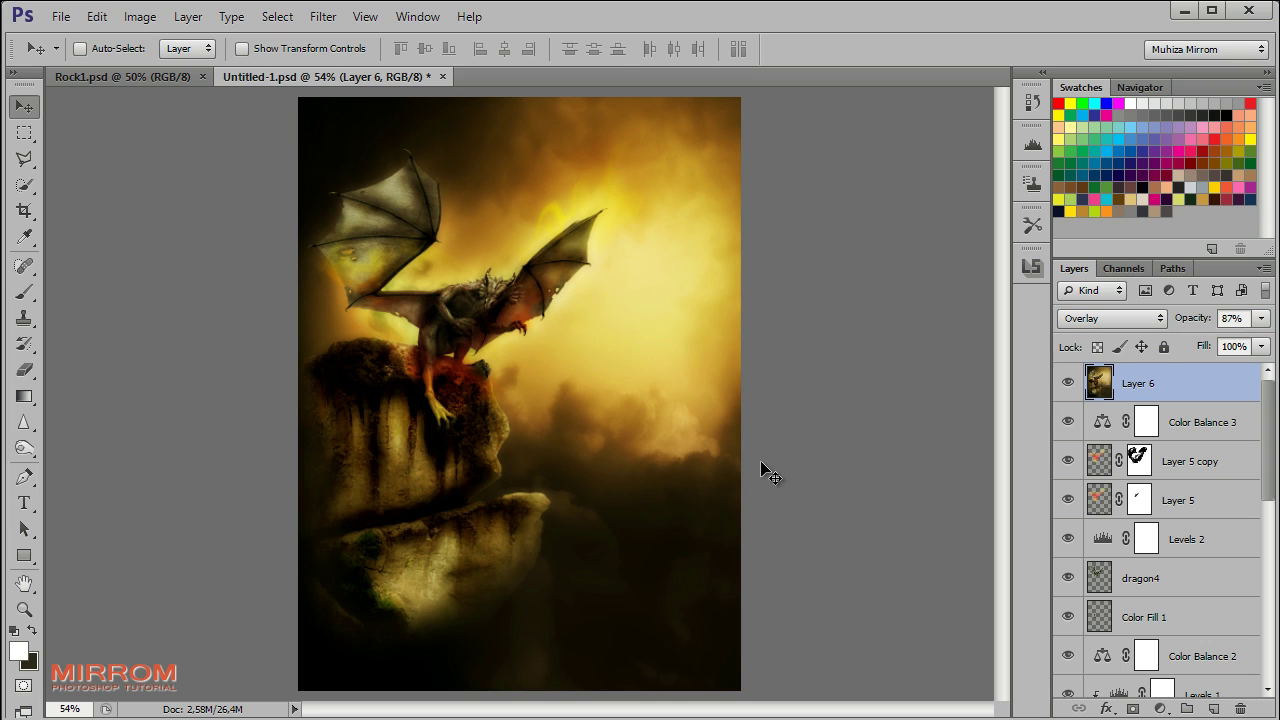
# Add a Gradient Fill layer whose gradient stops are both black, giving black-to-transparent
pyautogui.click(1160, 708)
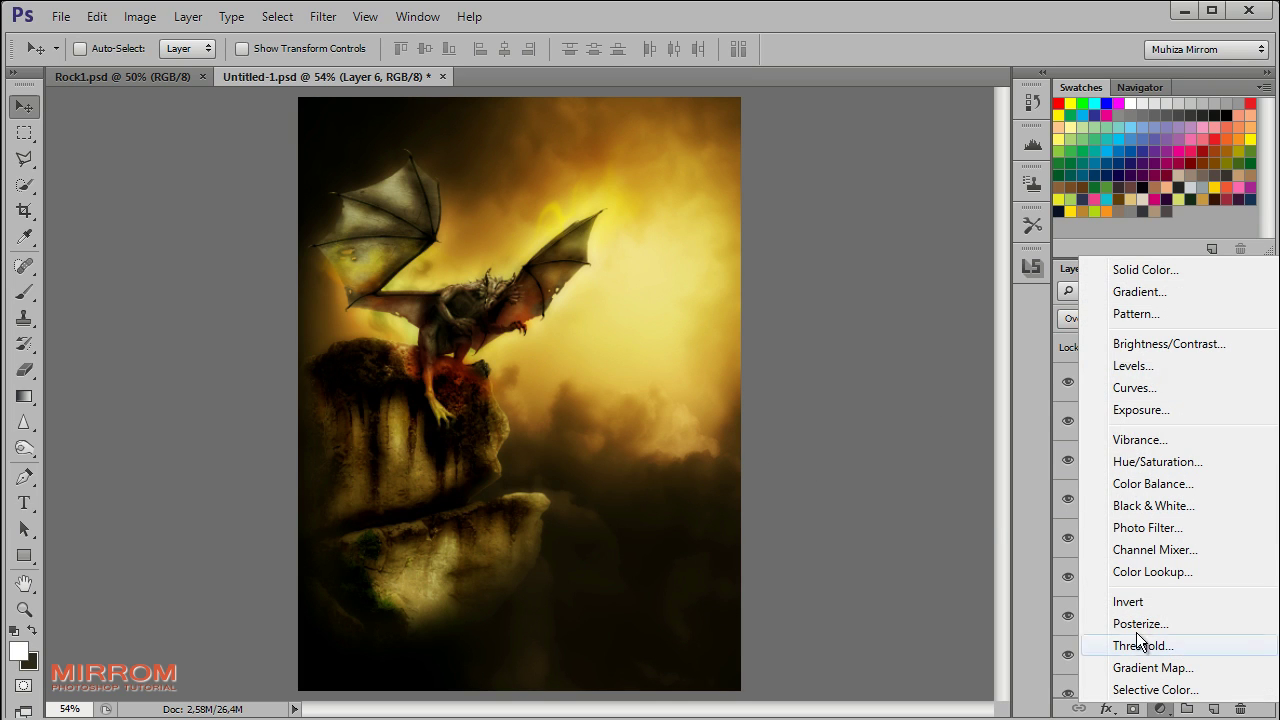
pyautogui.click(1135, 296)
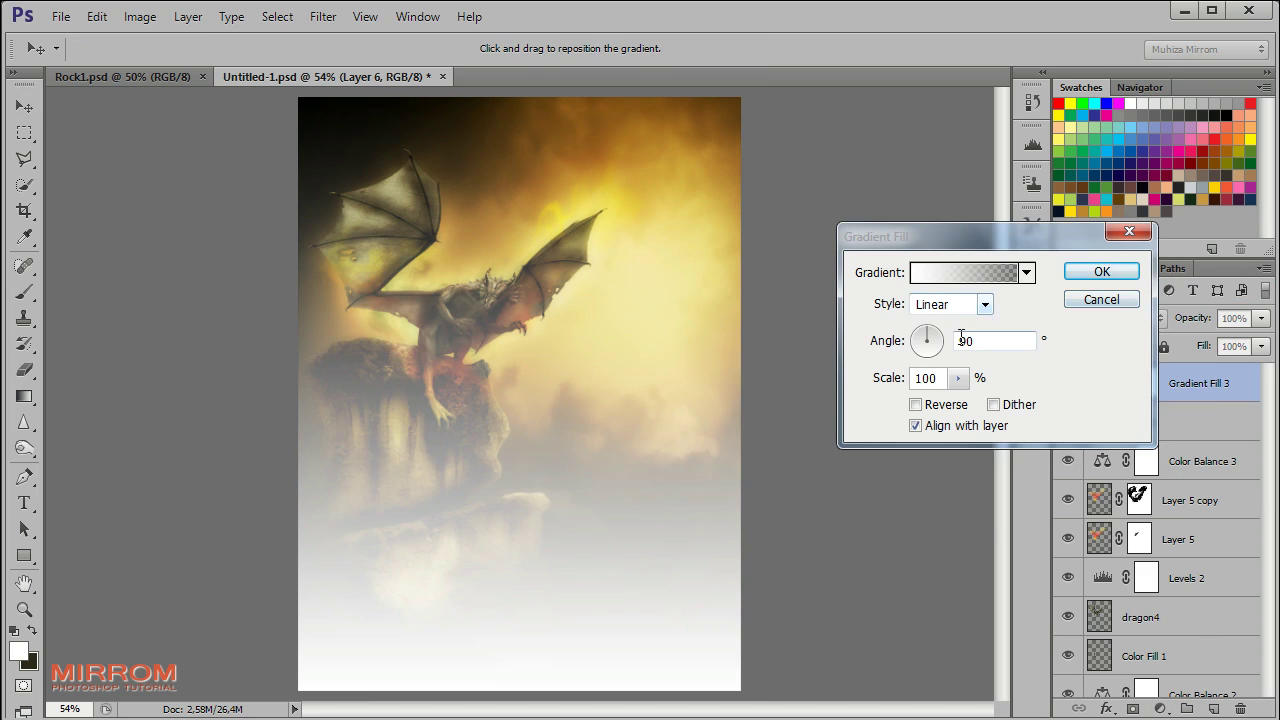
pyautogui.click(929, 277)
pyautogui.click(521, 482)
pyautogui.click(620, 563)
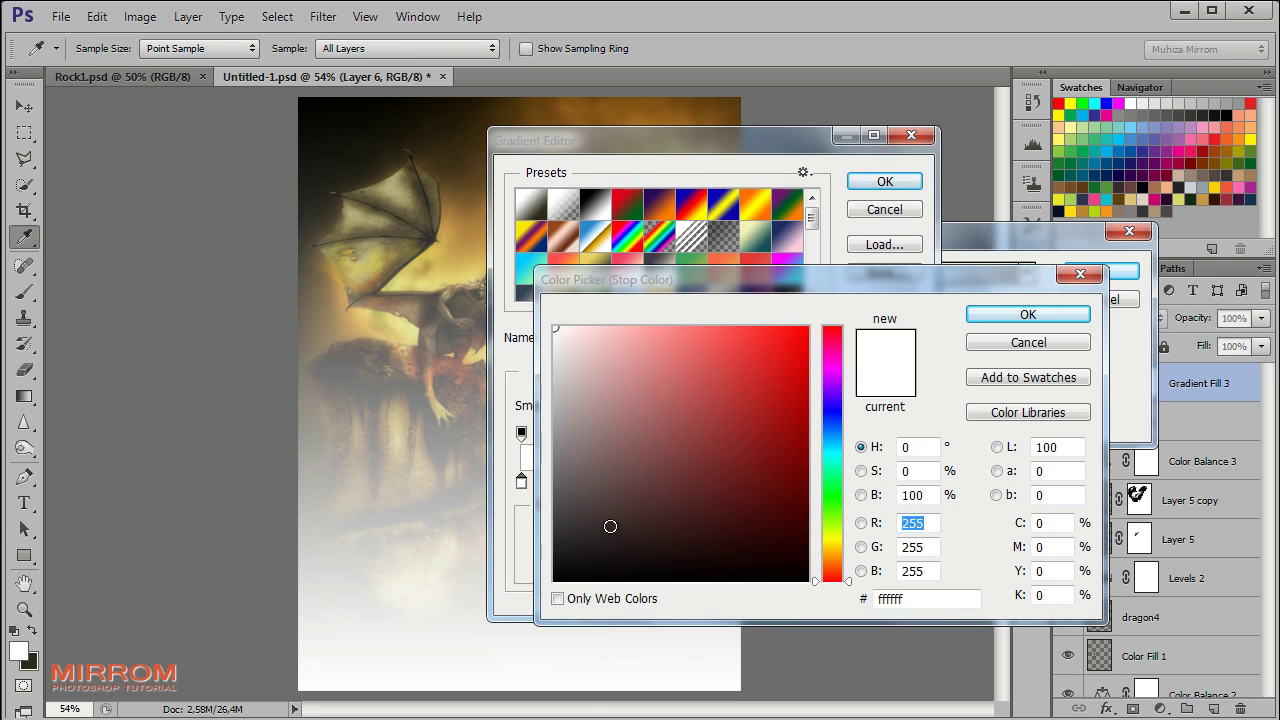
pyautogui.click(556, 579)
pyautogui.click(1006, 316)
pyautogui.click(903, 488)
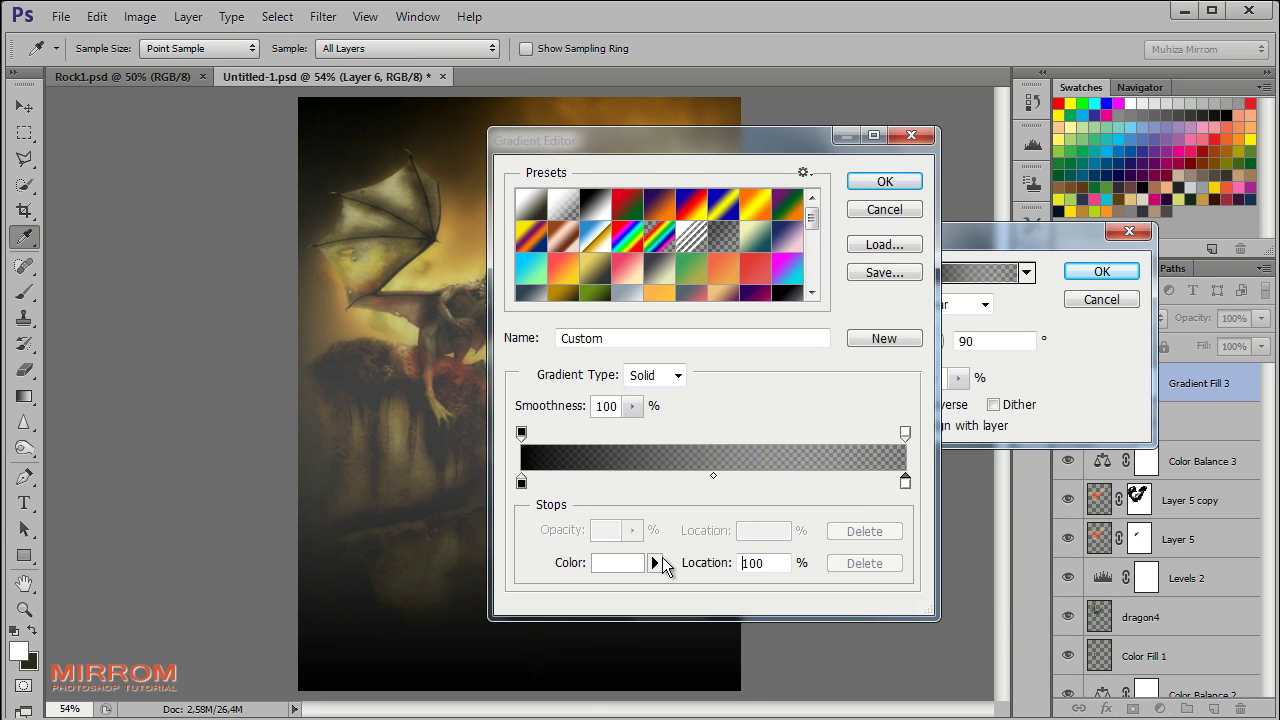
pyautogui.click(620, 563)
pyautogui.moveTo(598, 530); pyautogui.dragTo(600, 581)
pyautogui.click(1028, 314)
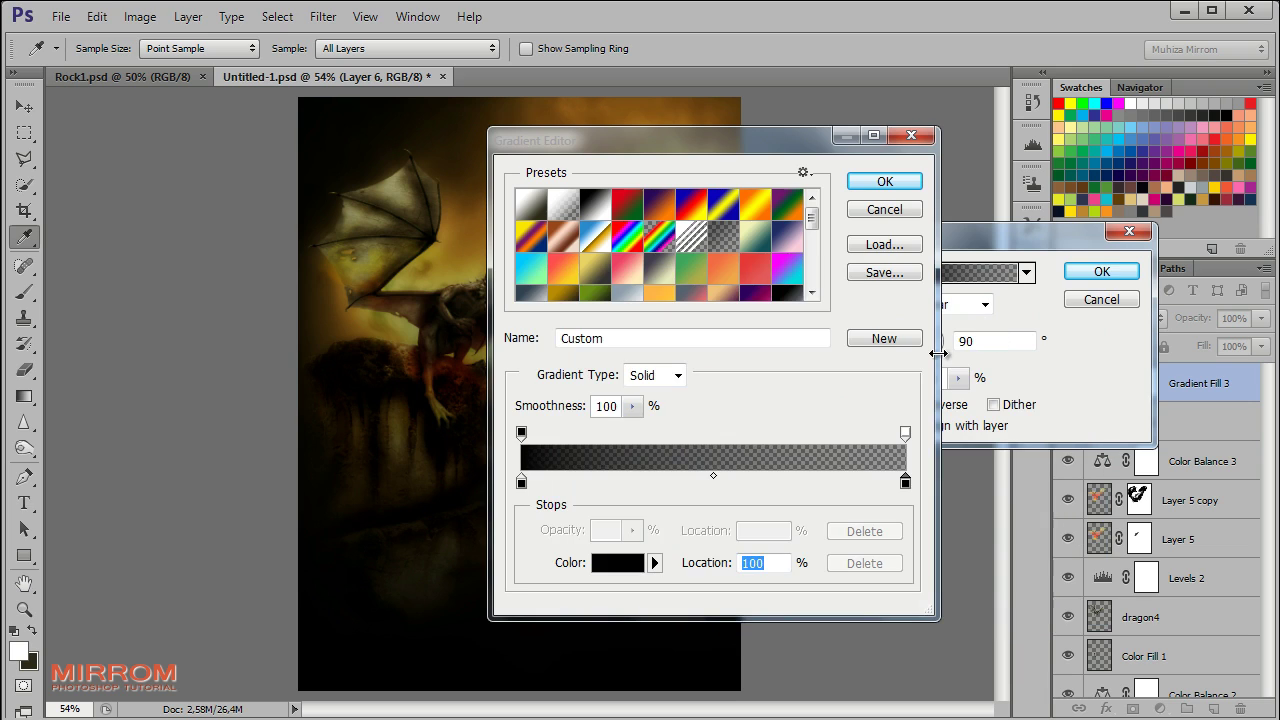
pyautogui.click(885, 181)
# Make the gradient fill Radial, Reversed, at 115% scale
pyautogui.click(930, 305)
pyautogui.click(944, 338)
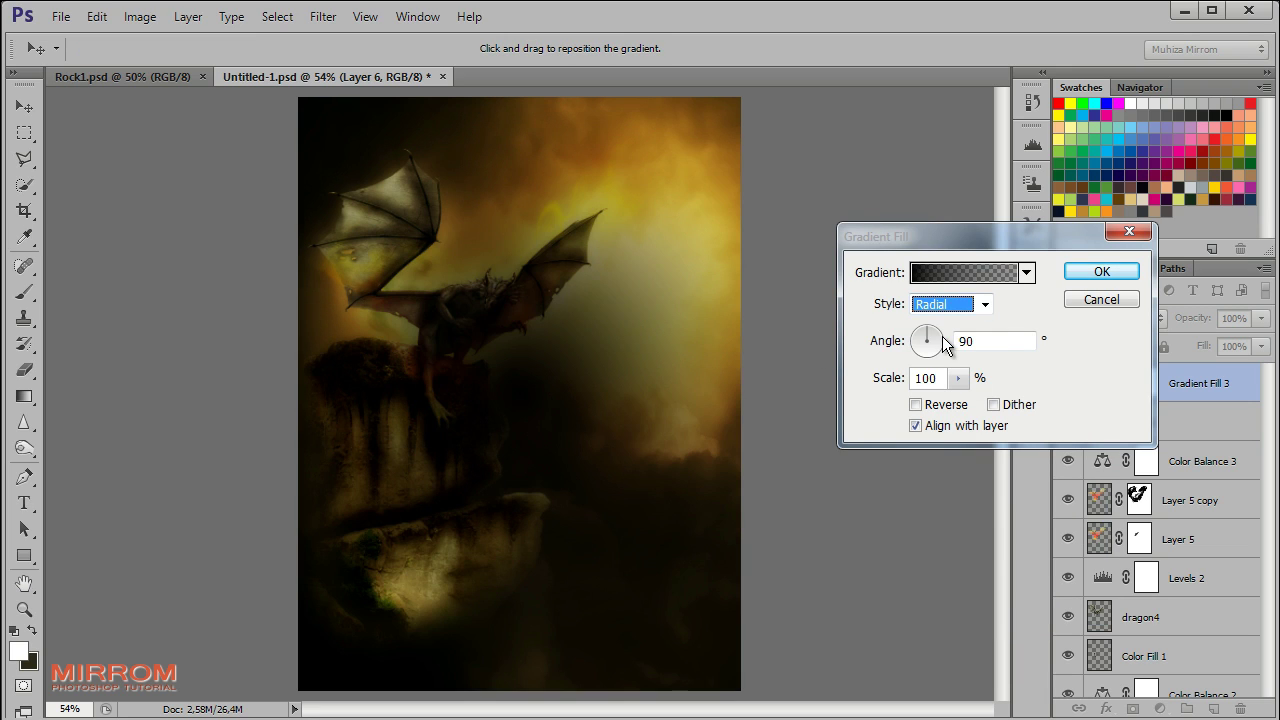
pyautogui.click(915, 405)
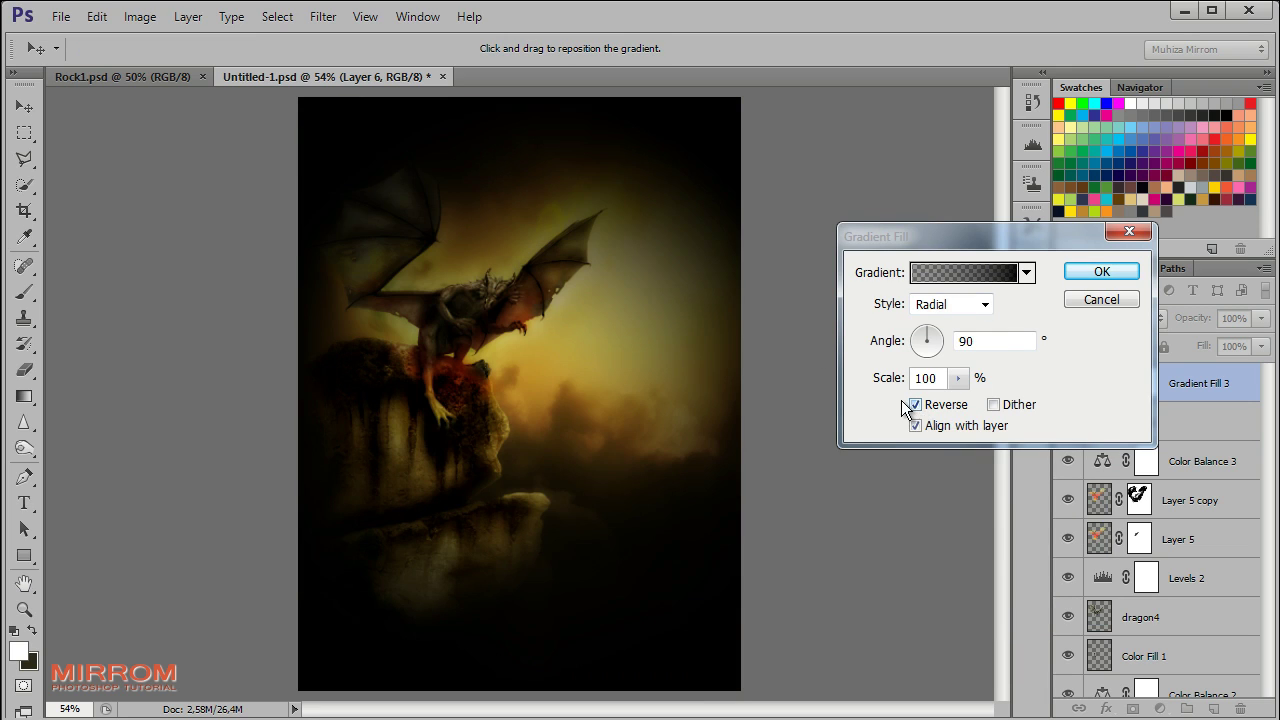
pyautogui.moveTo(883, 381); pyautogui.dragTo(889, 386)
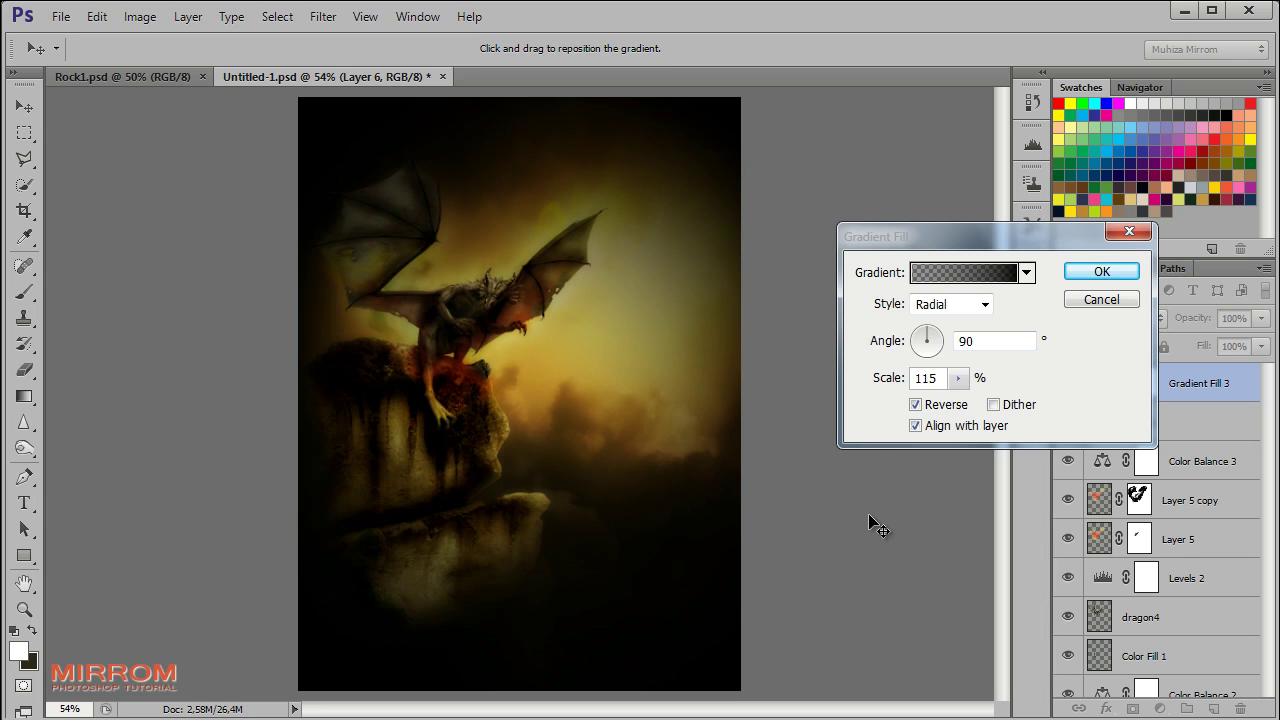
pyautogui.click(1101, 271)
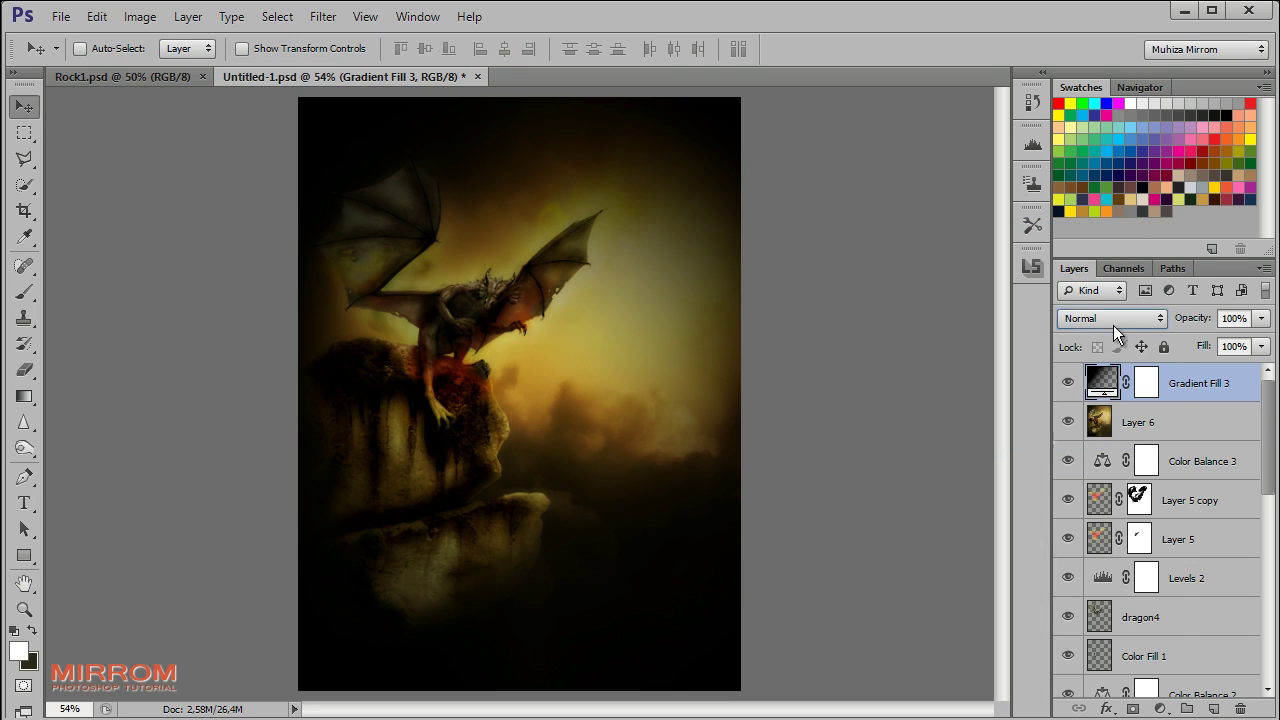
# Blend the gradient vignette in Multiply at 70% opacity
pyautogui.click(1113, 318)
pyautogui.click(1095, 404)
pyautogui.moveTo(1196, 325); pyautogui.dragTo(1186, 325)
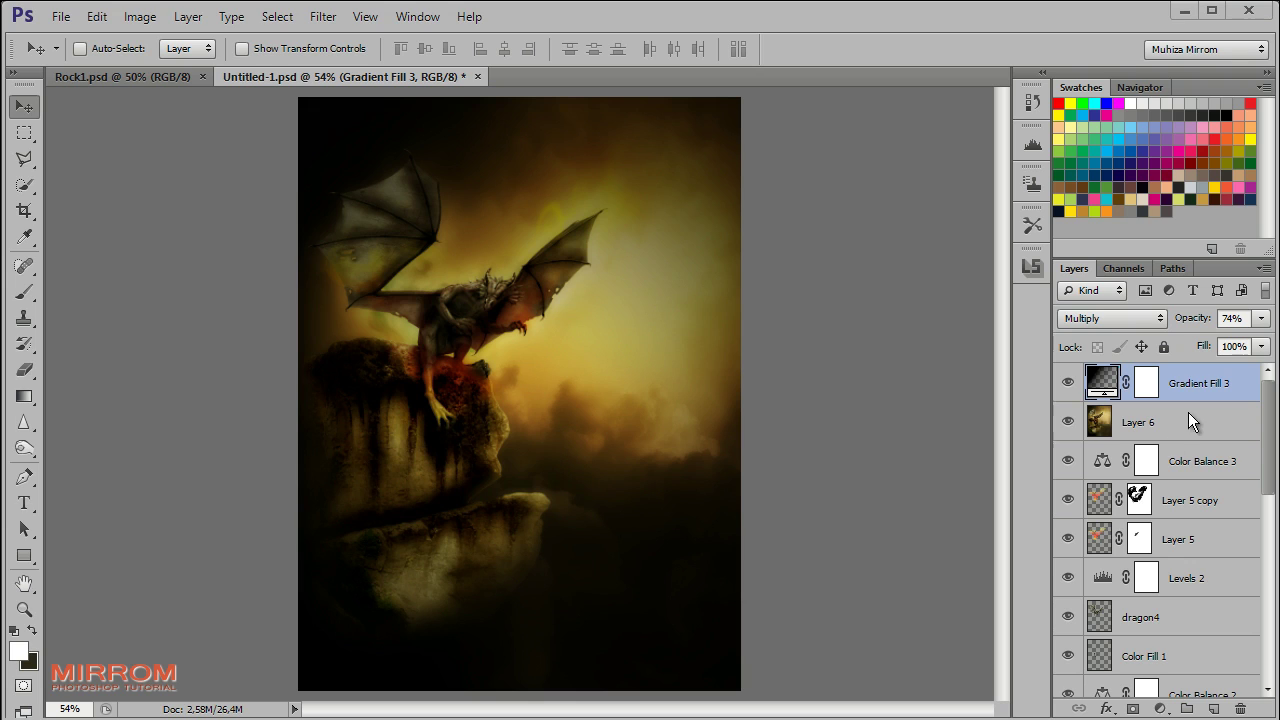
pyautogui.moveTo(1196, 327); pyautogui.dragTo(1195, 326)
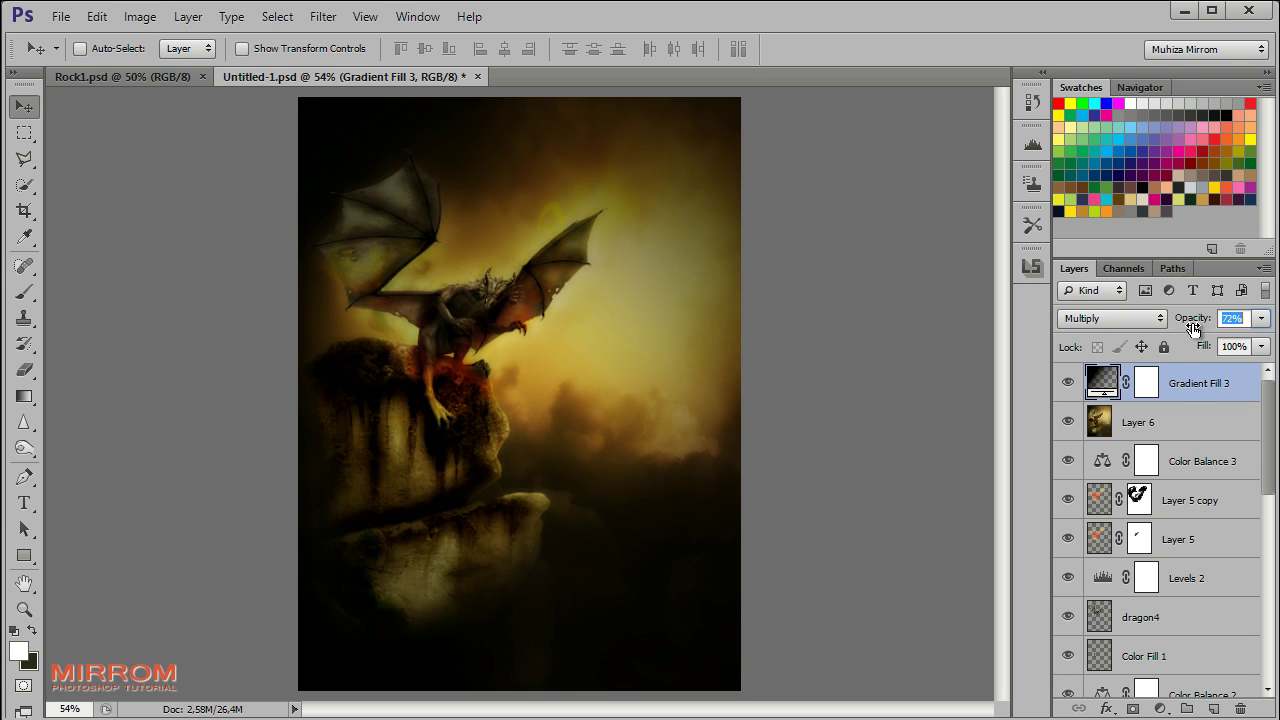
pyautogui.write('70')
pyautogui.press('Return')
# View the composite at actual pixels with panels hidden, scrolling from the dragon down to the lower rocks
pyautogui.press('z')
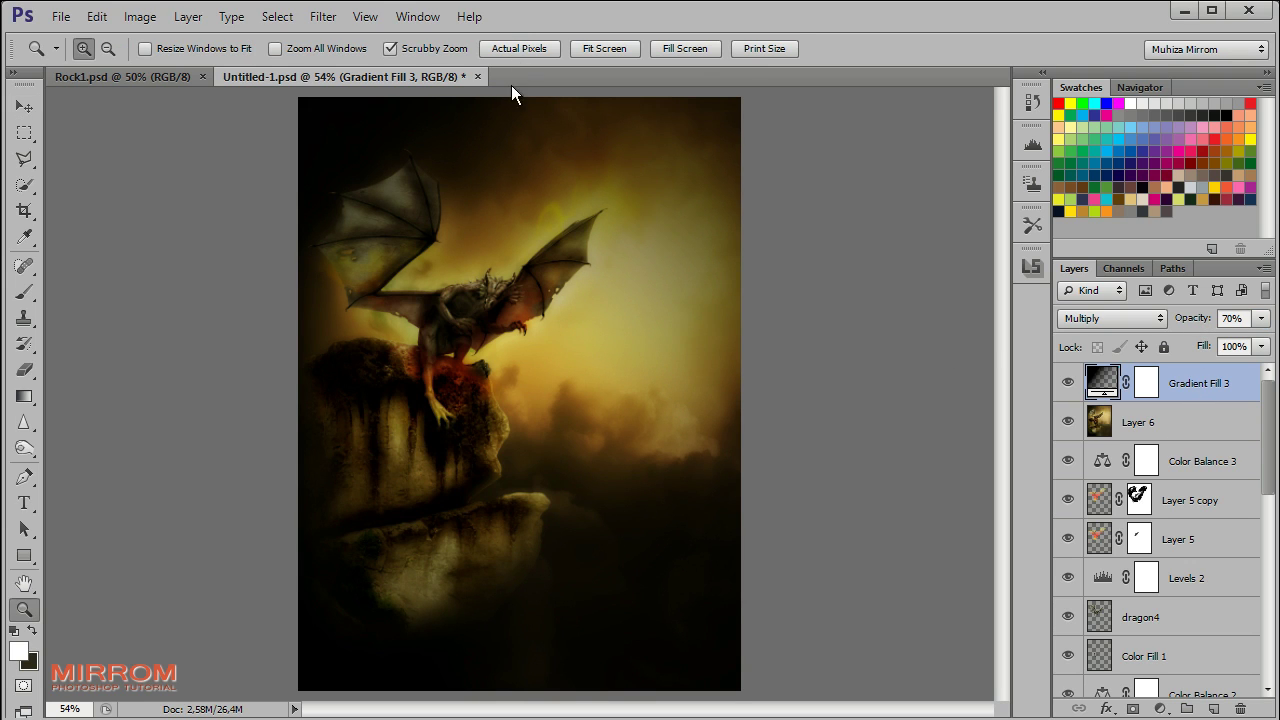
pyautogui.click(498, 130)
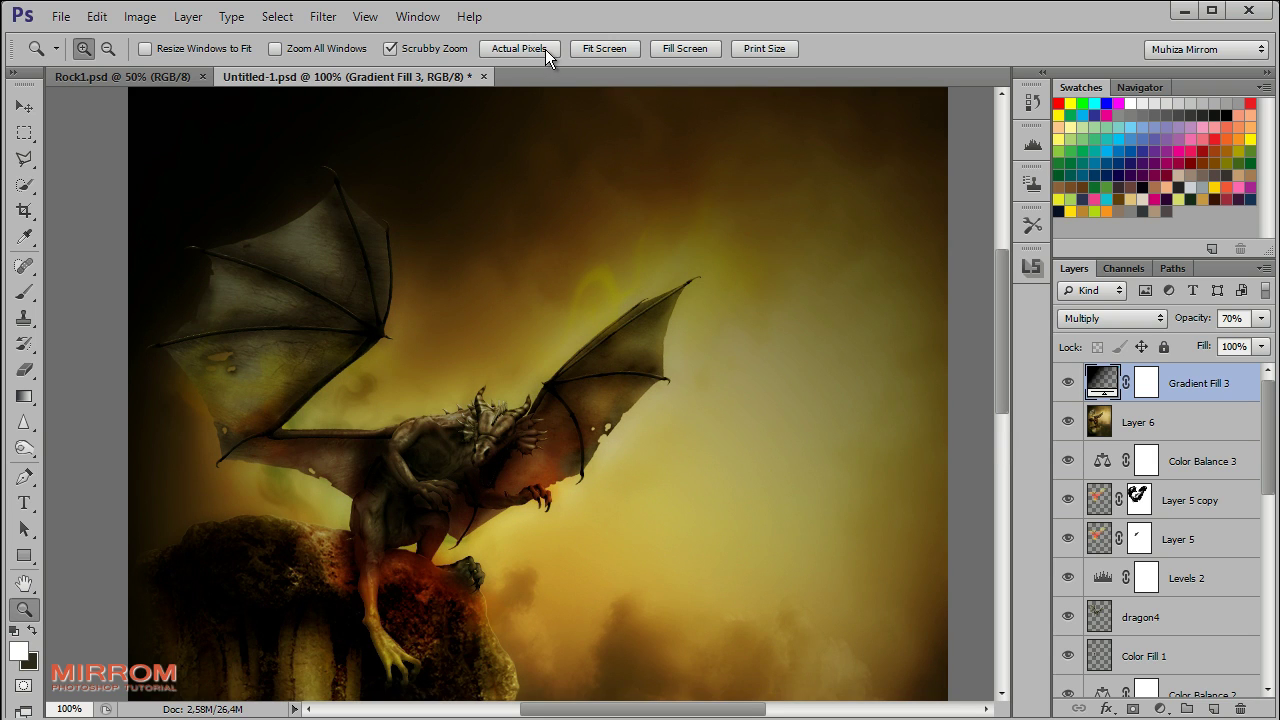
pyautogui.click(525, 163)
pyautogui.scroll(-3, 547, 291)
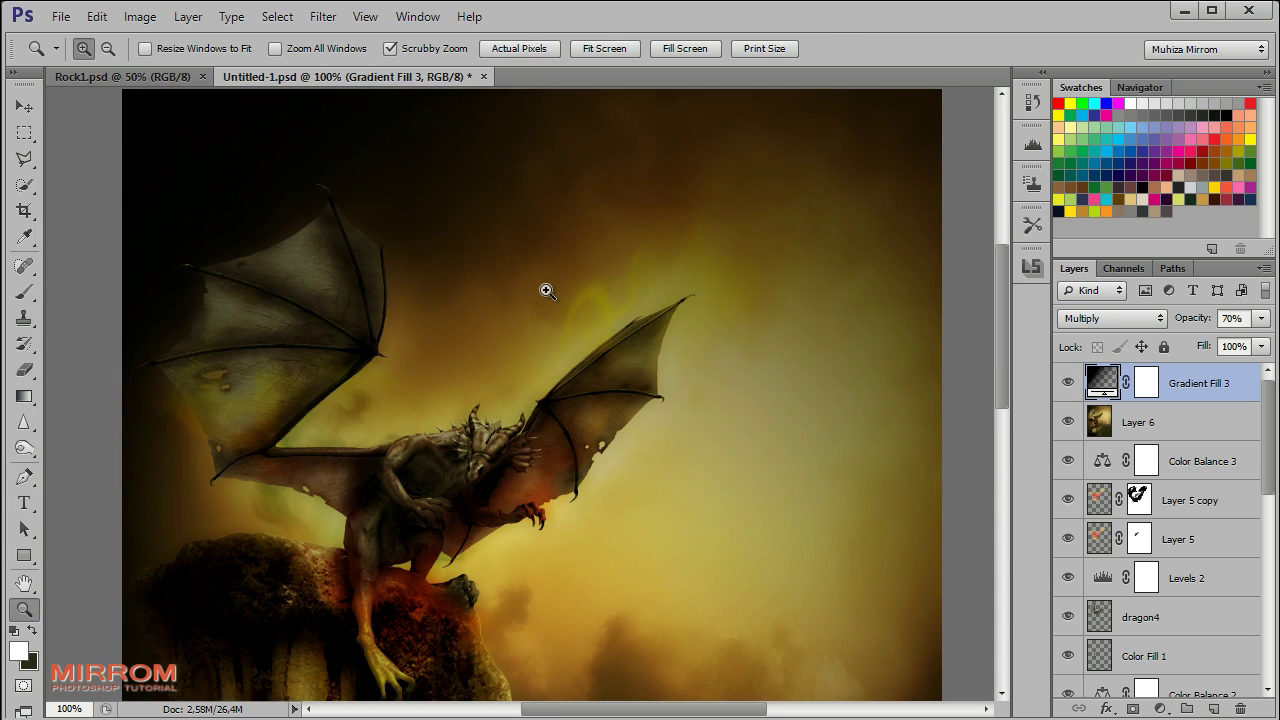
pyautogui.scroll(-1, 547, 289)
pyautogui.press('Tab')
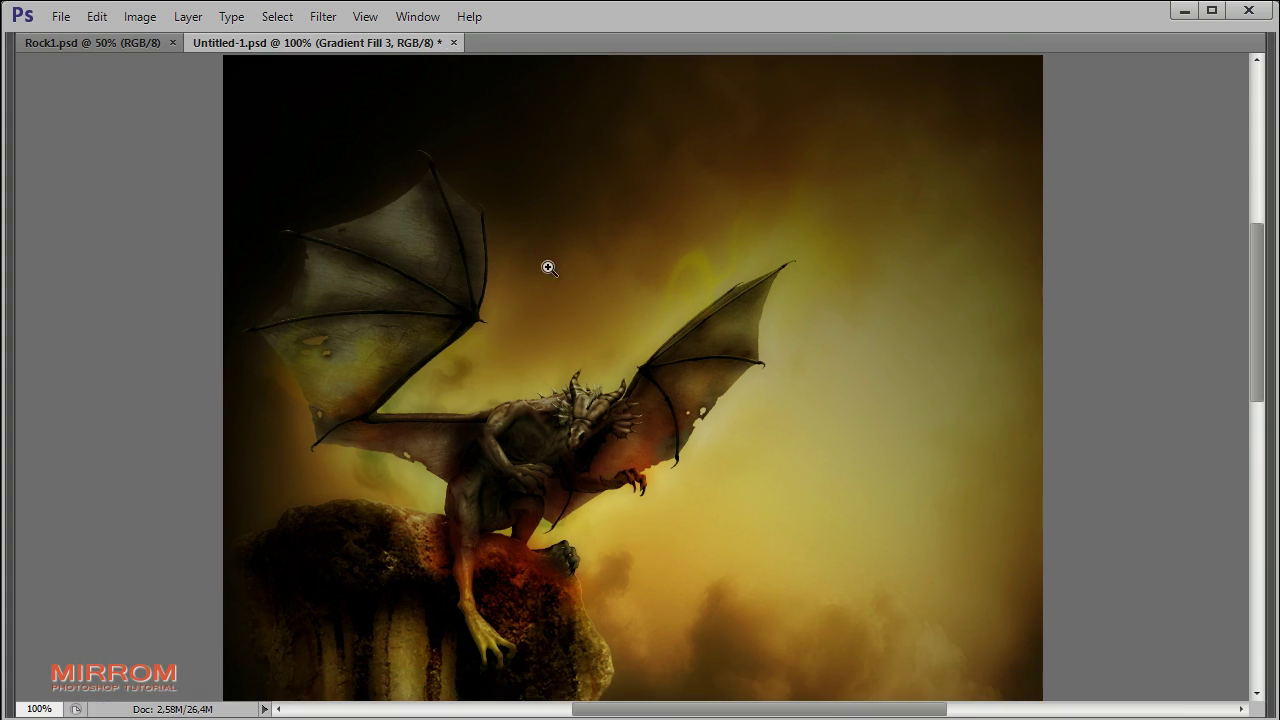
pyautogui.scroll(-1, 606, 189)
pyautogui.scroll(-2, 614, 177)
pyautogui.scroll(-2, 615, 181)
pyautogui.scroll(-2, 612, 178)
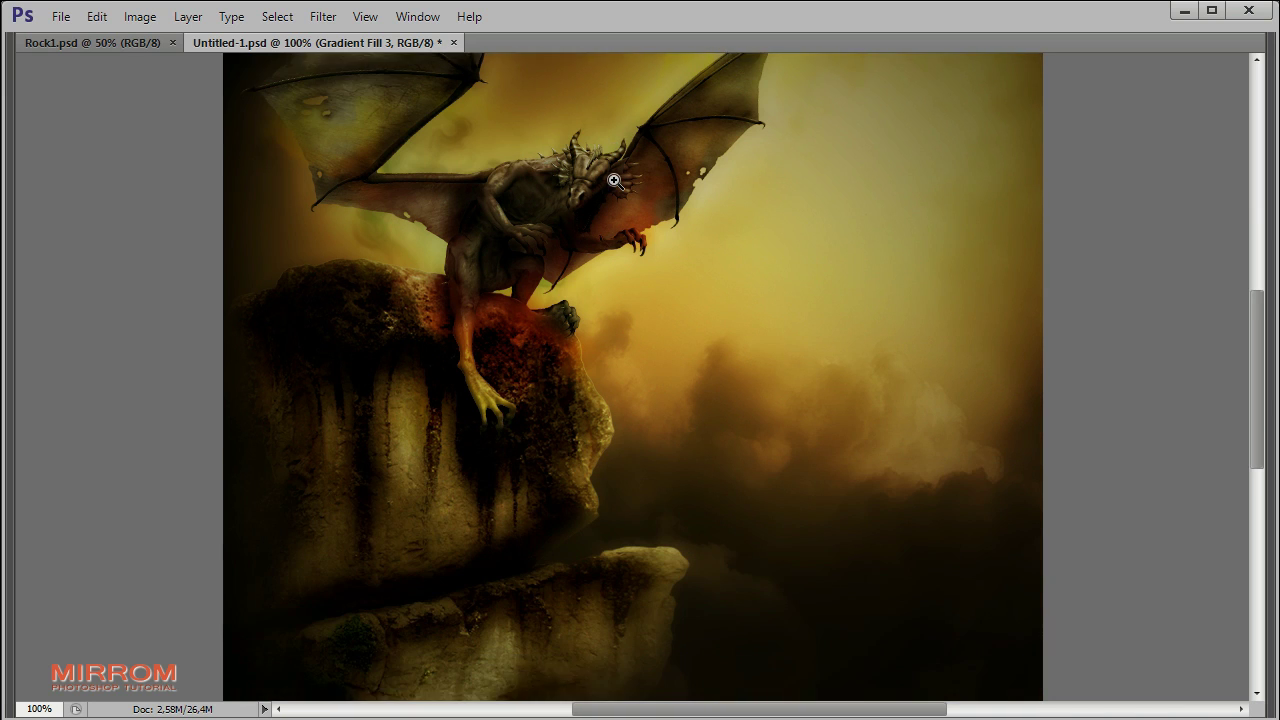
pyautogui.scroll(-3, 612, 177)
pyautogui.scroll(-4, 612, 177)
pyautogui.scroll(-1, 620, 190)
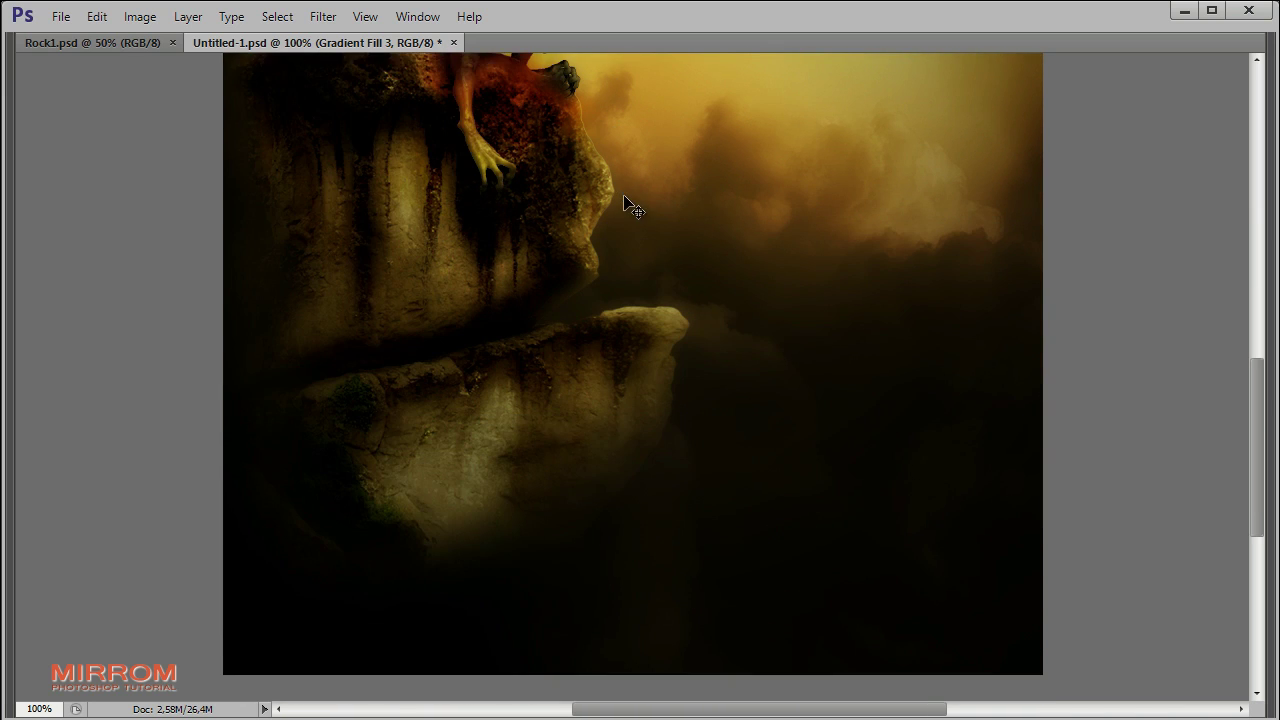